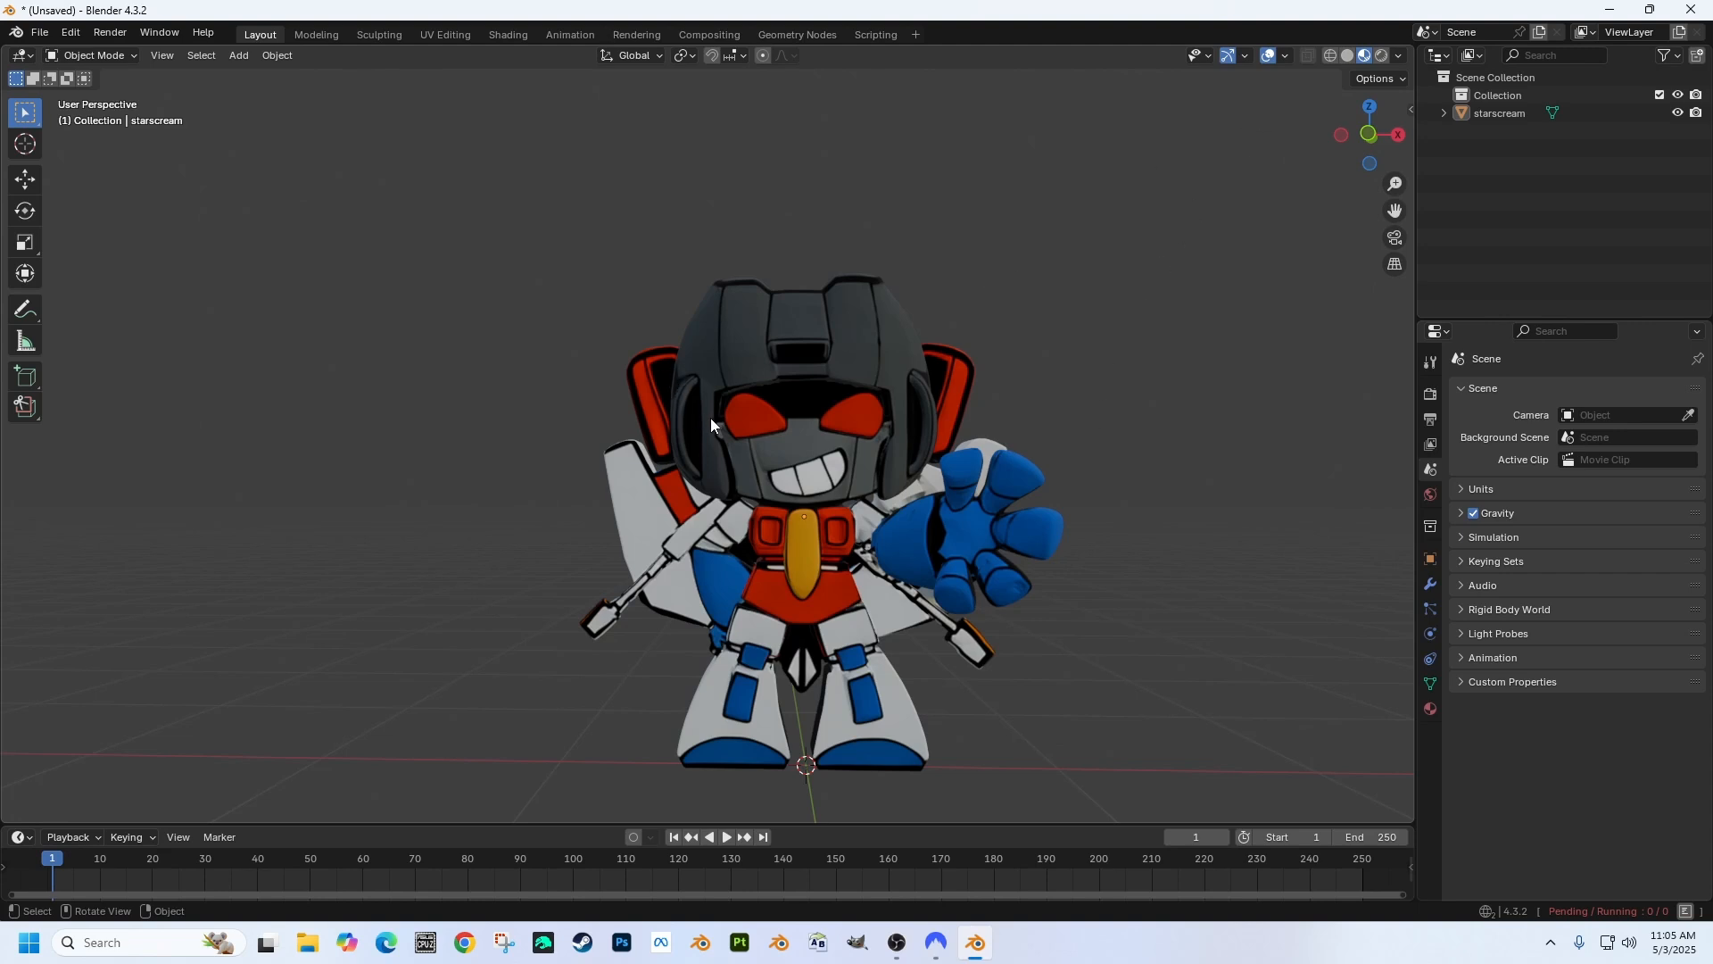
# Step: Turn on the Statistics overlay in the viewport and select the starscream model
pyautogui.scroll(-2, 518, 337)
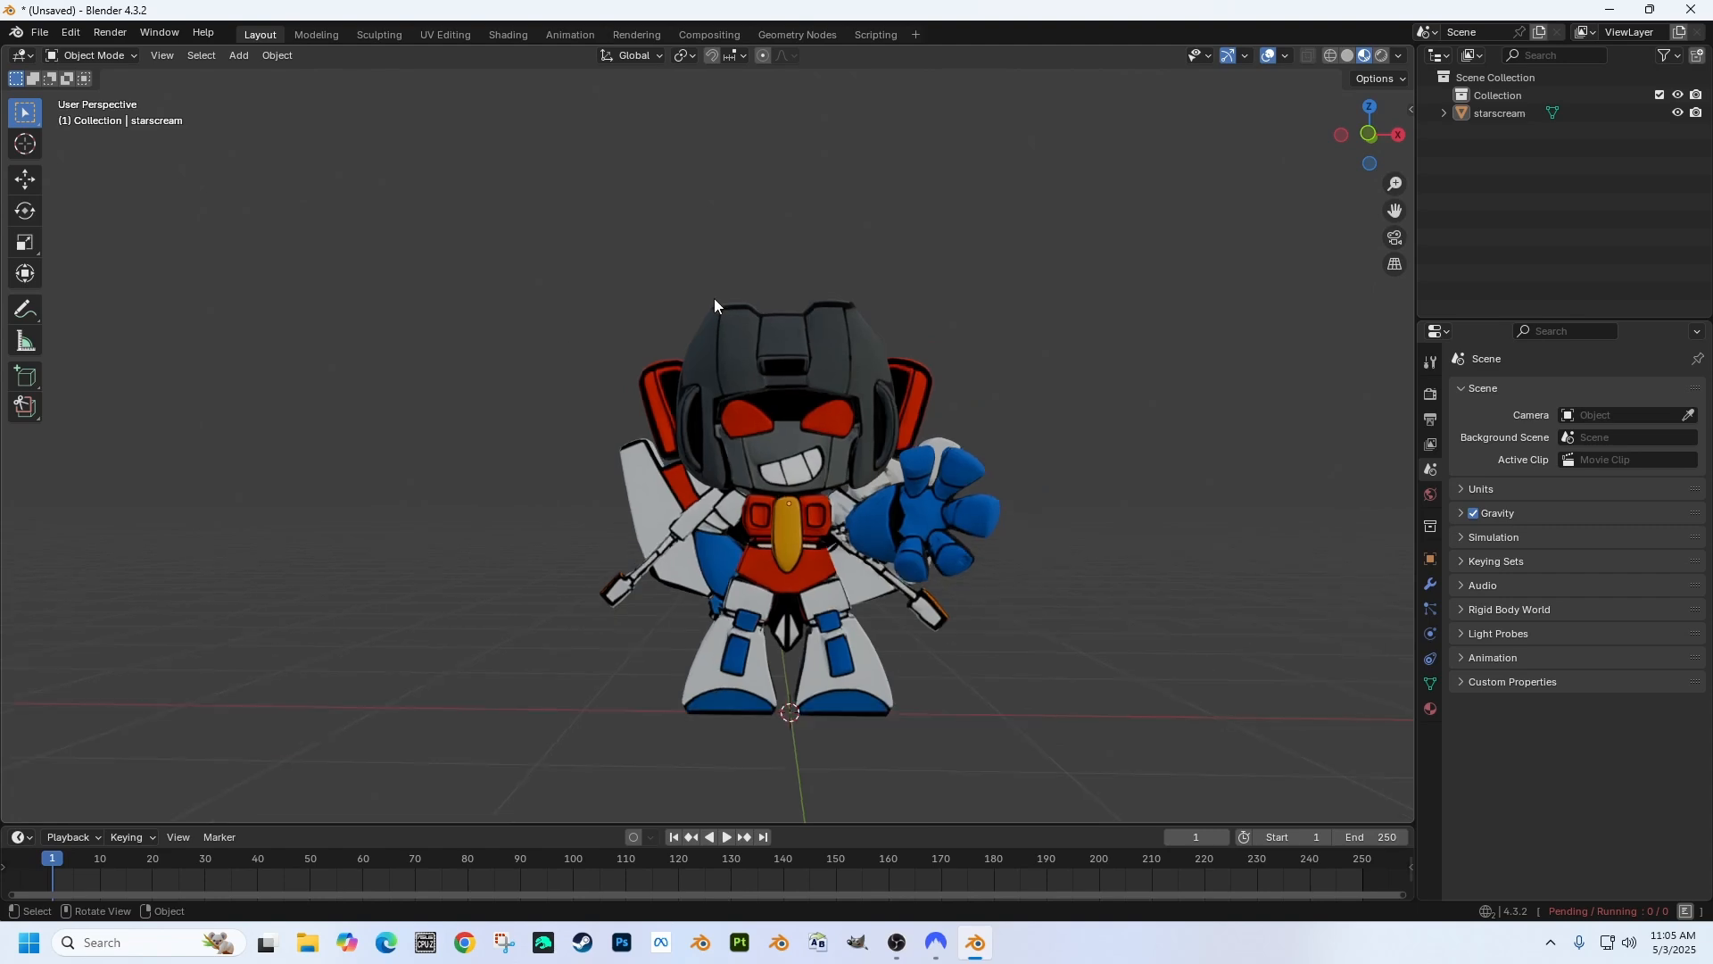
pyautogui.moveTo(871, 287); pyautogui.dragTo(912, 330, button='middle')
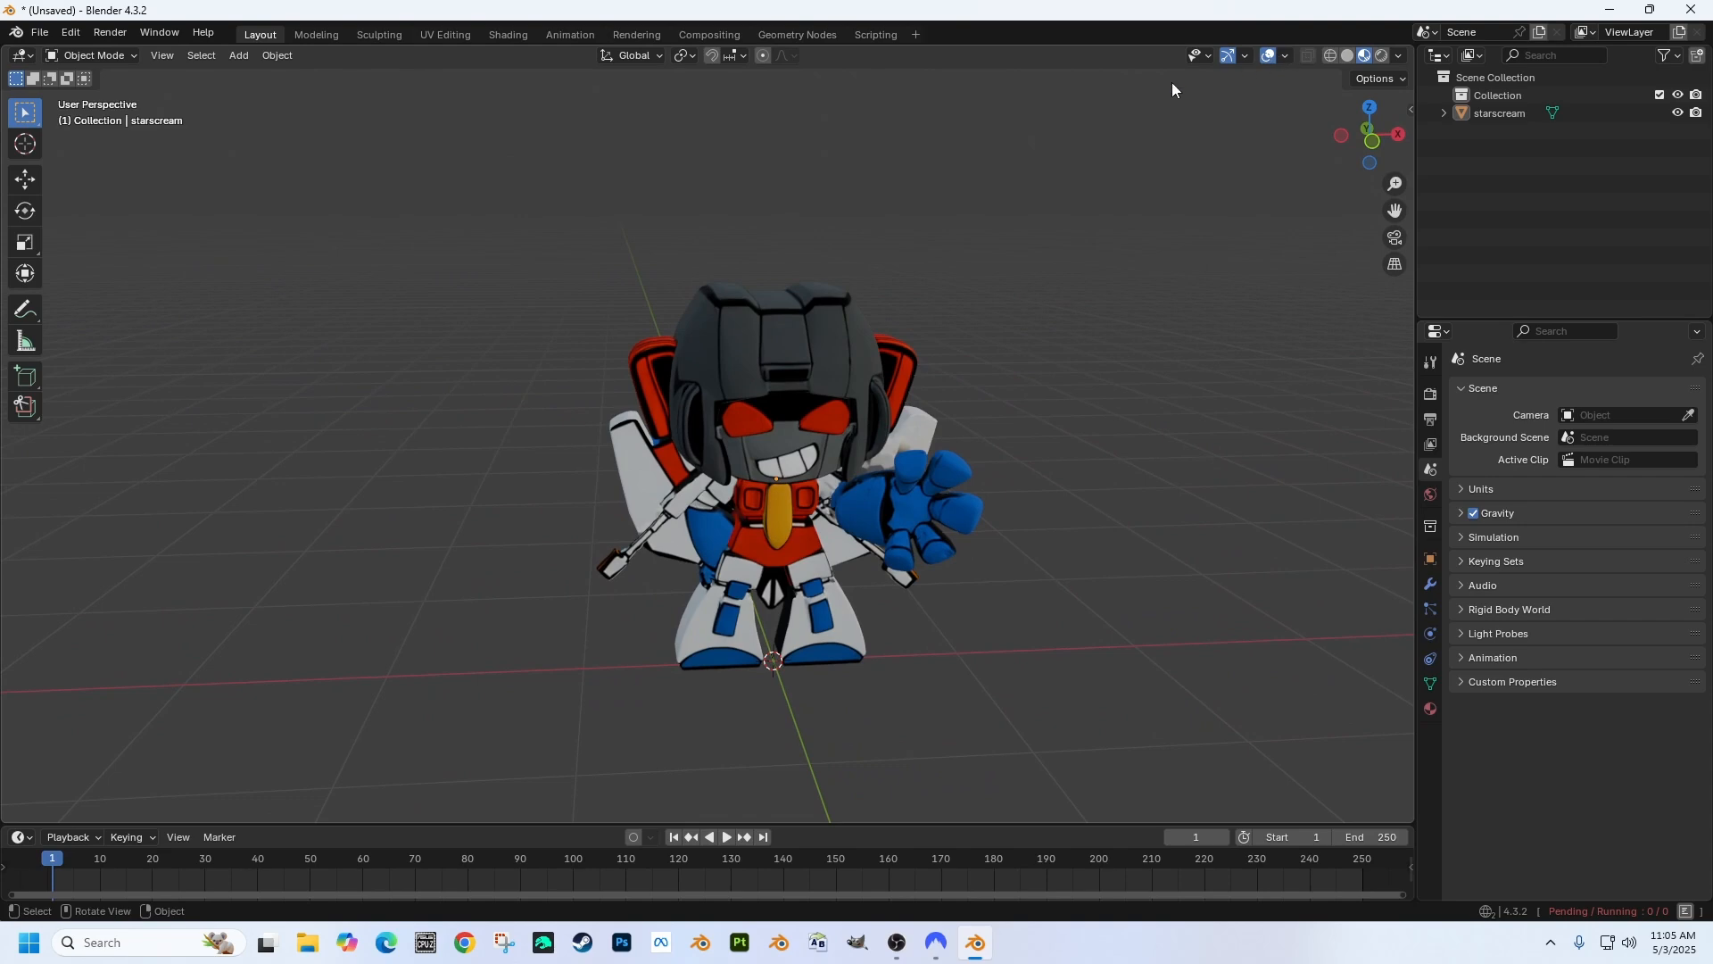
pyautogui.moveTo(944, 373); pyautogui.dragTo(1053, 358, button='middle')
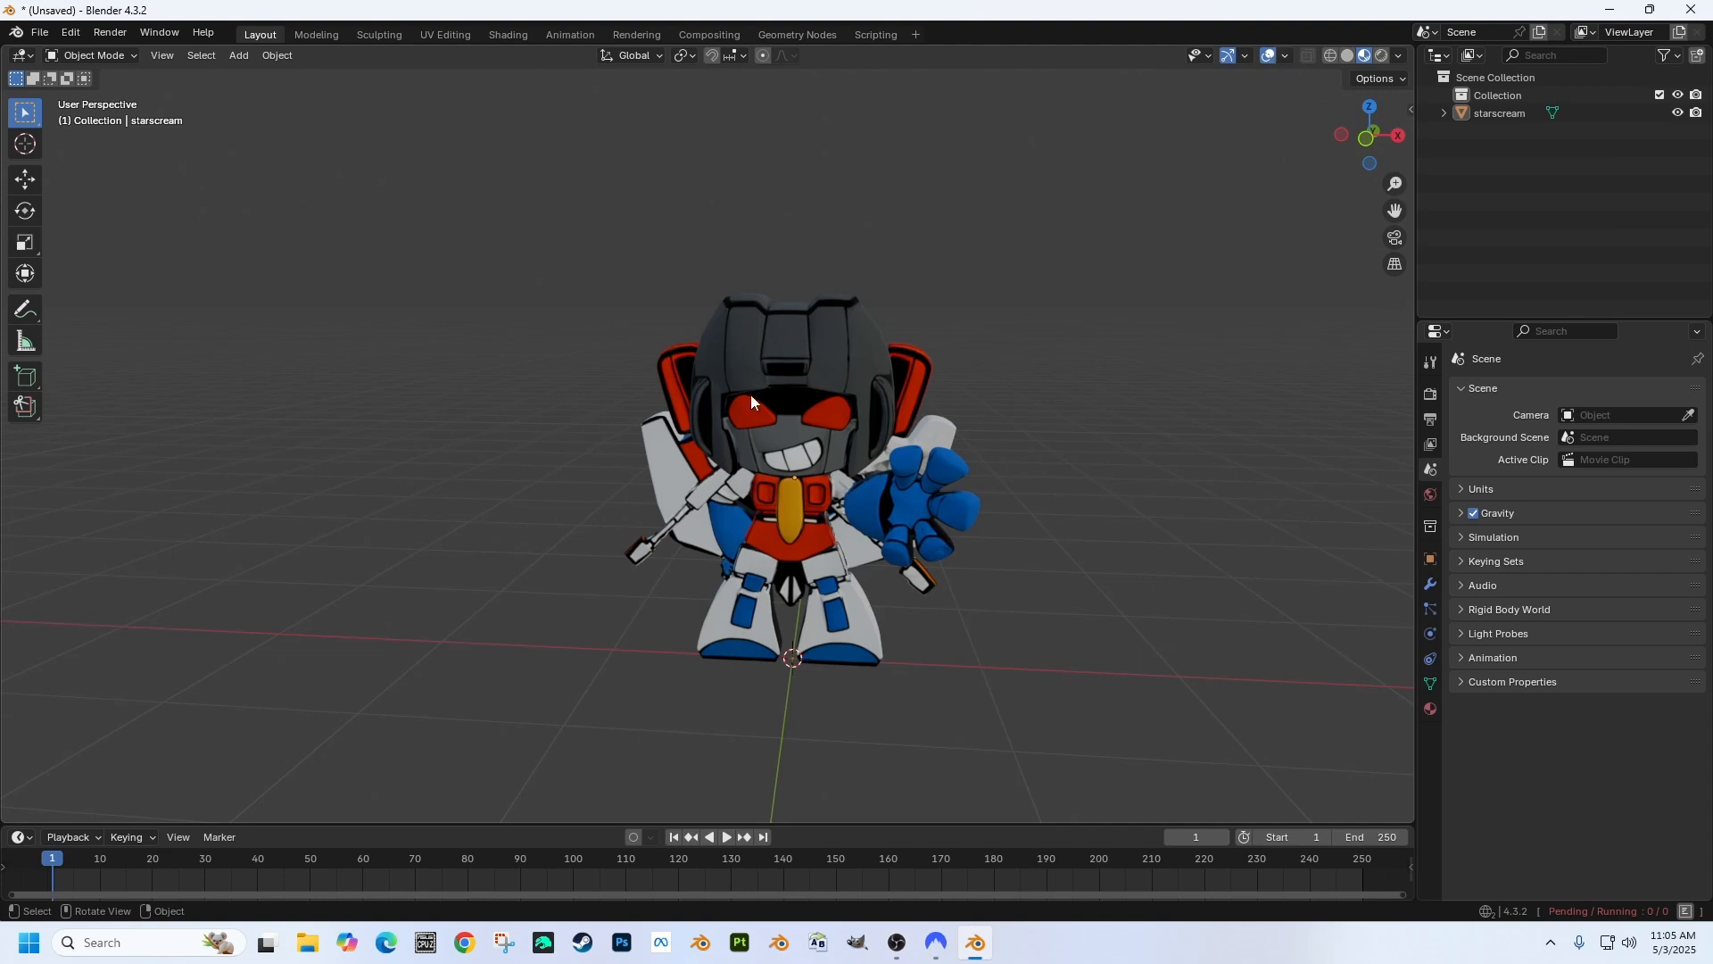
pyautogui.click(1286, 59)
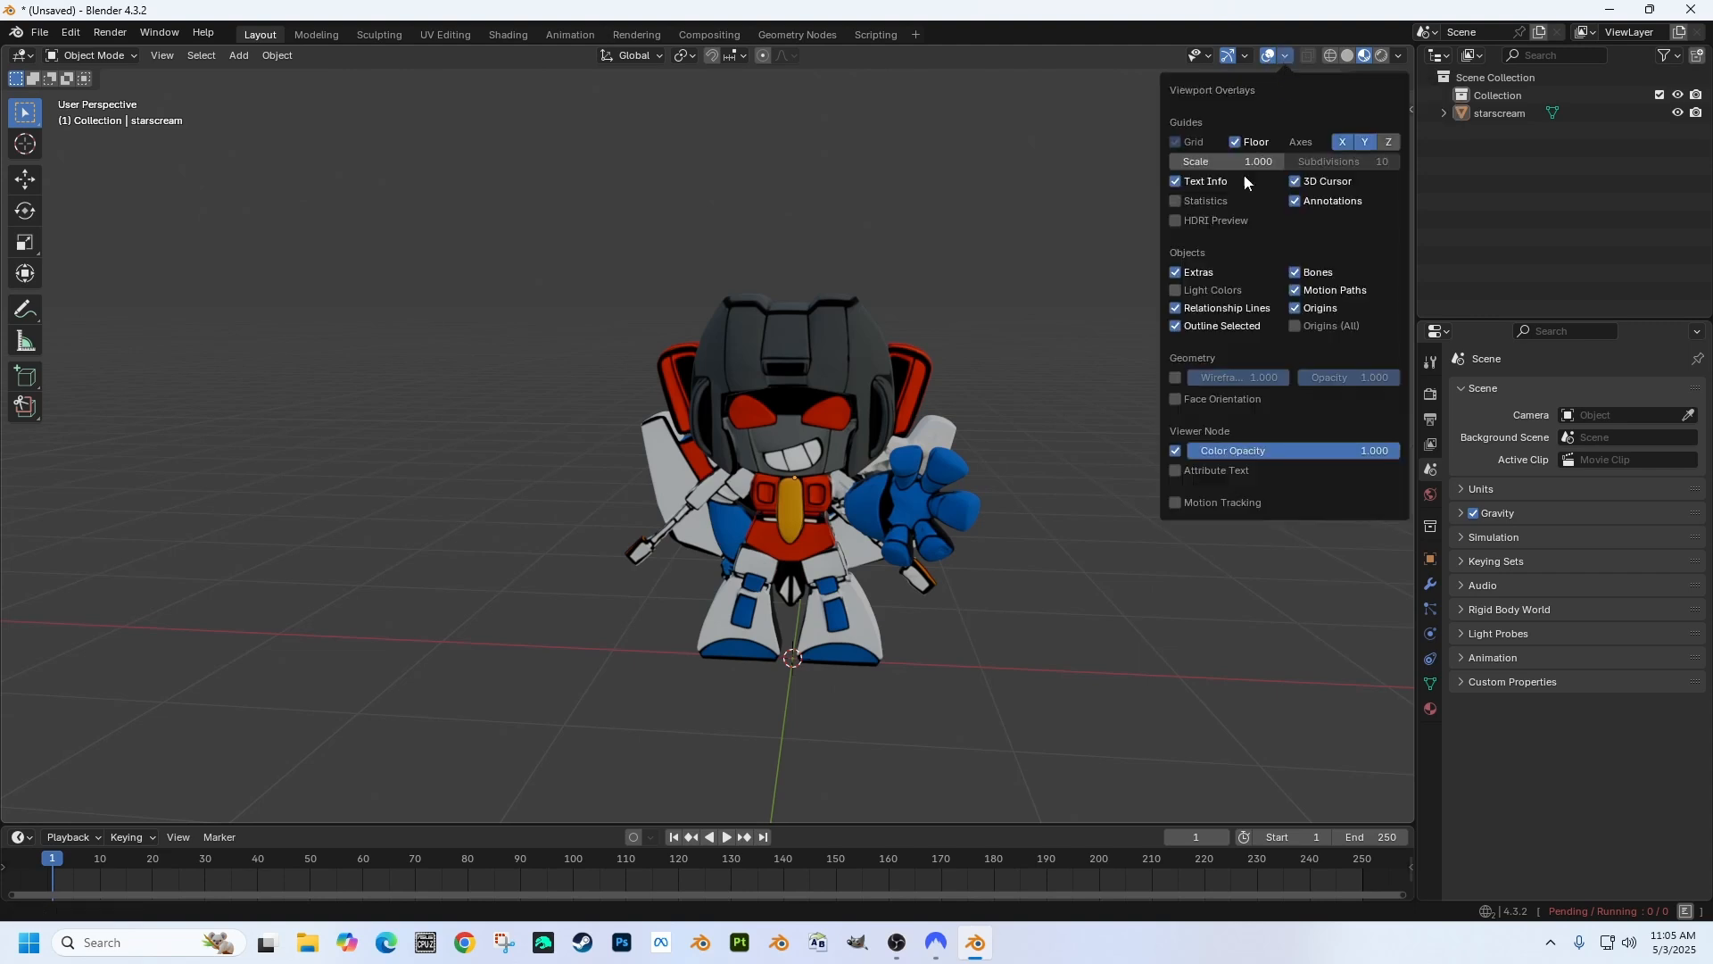
pyautogui.click(1175, 201)
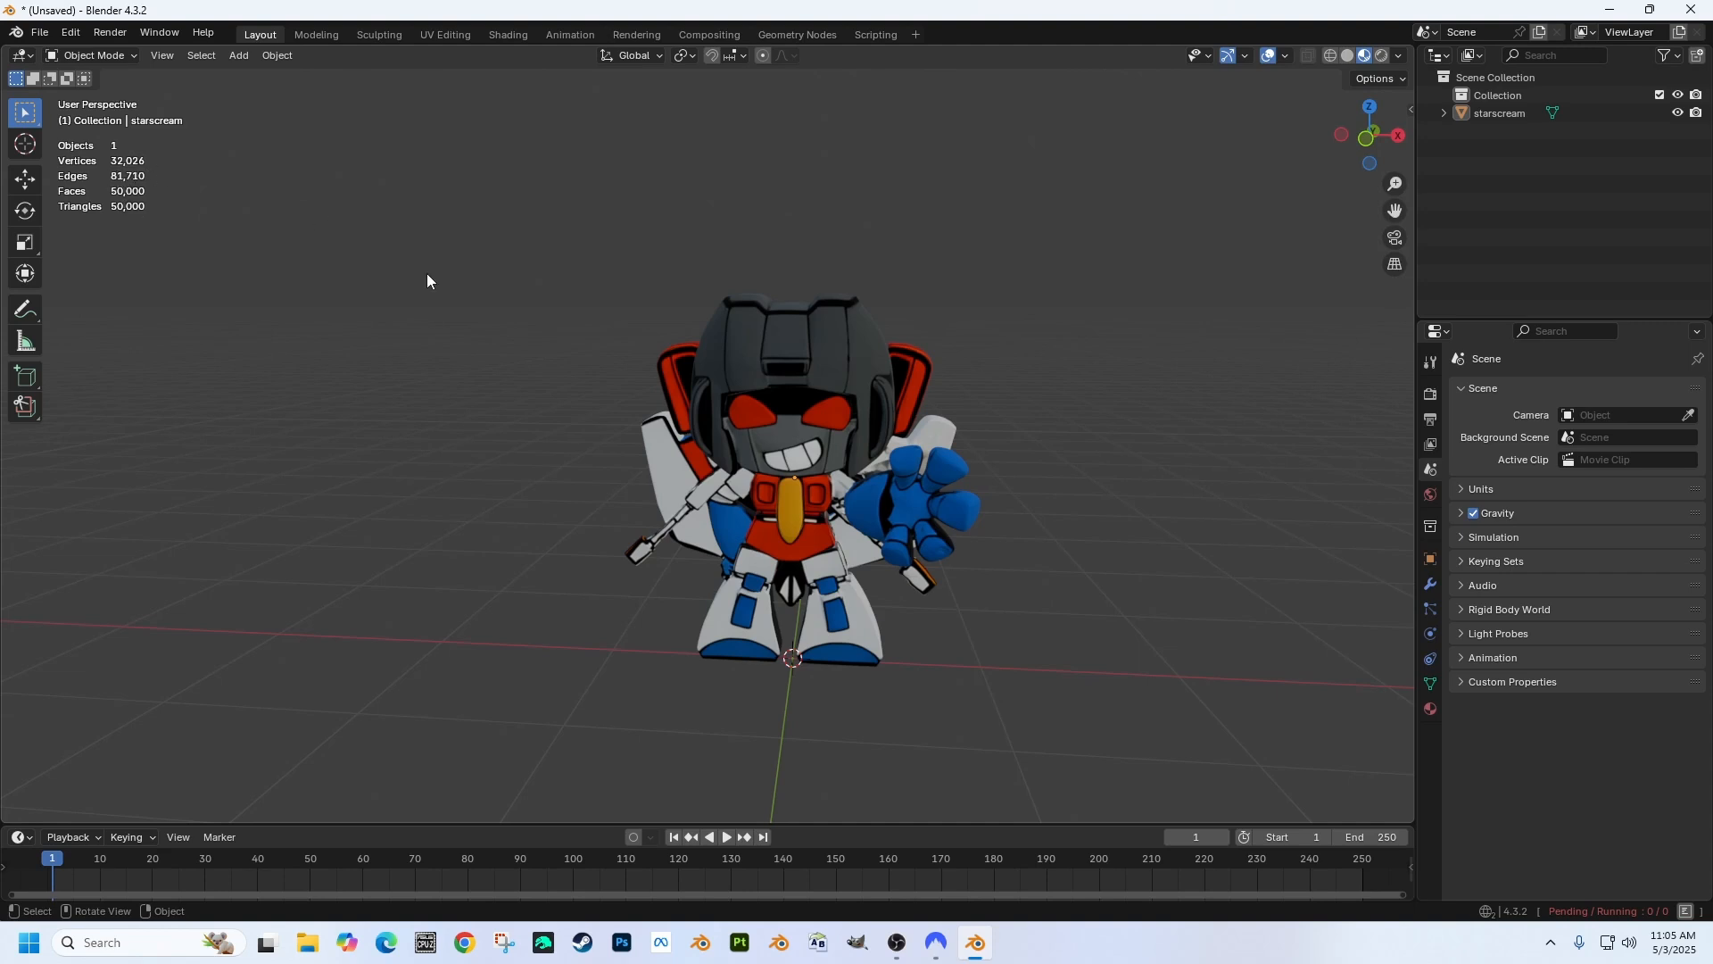
pyautogui.click(790, 474)
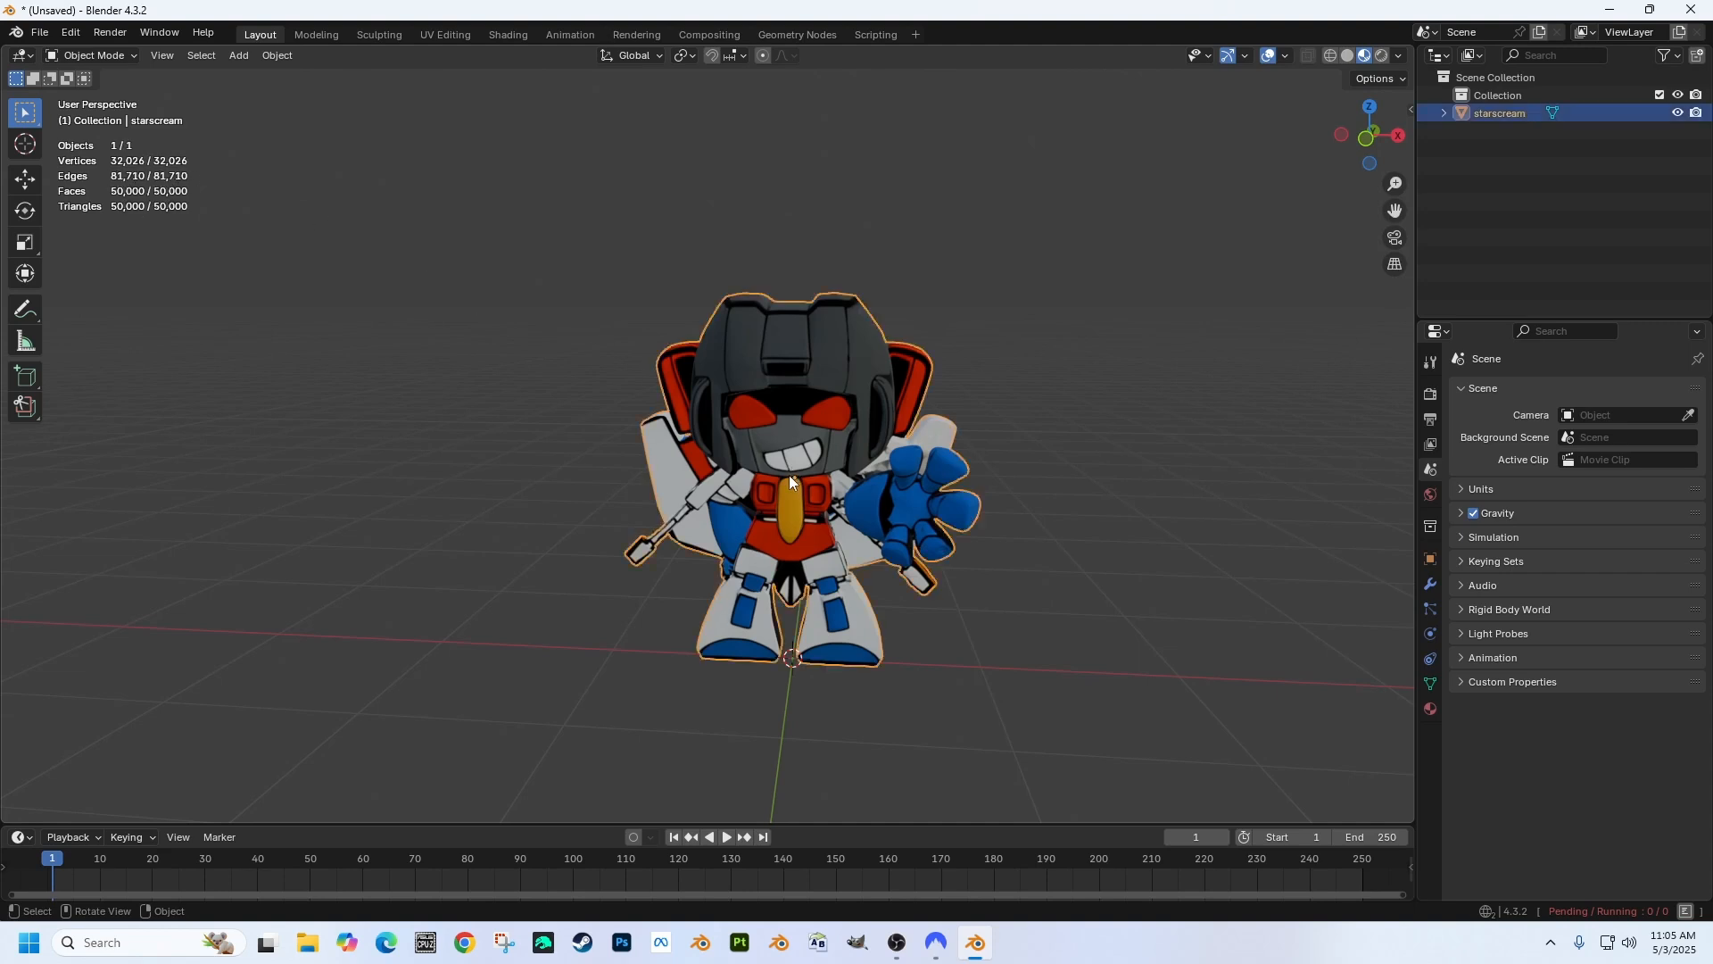
pyautogui.moveTo(694, 469); pyautogui.dragTo(765, 476, button='middle')
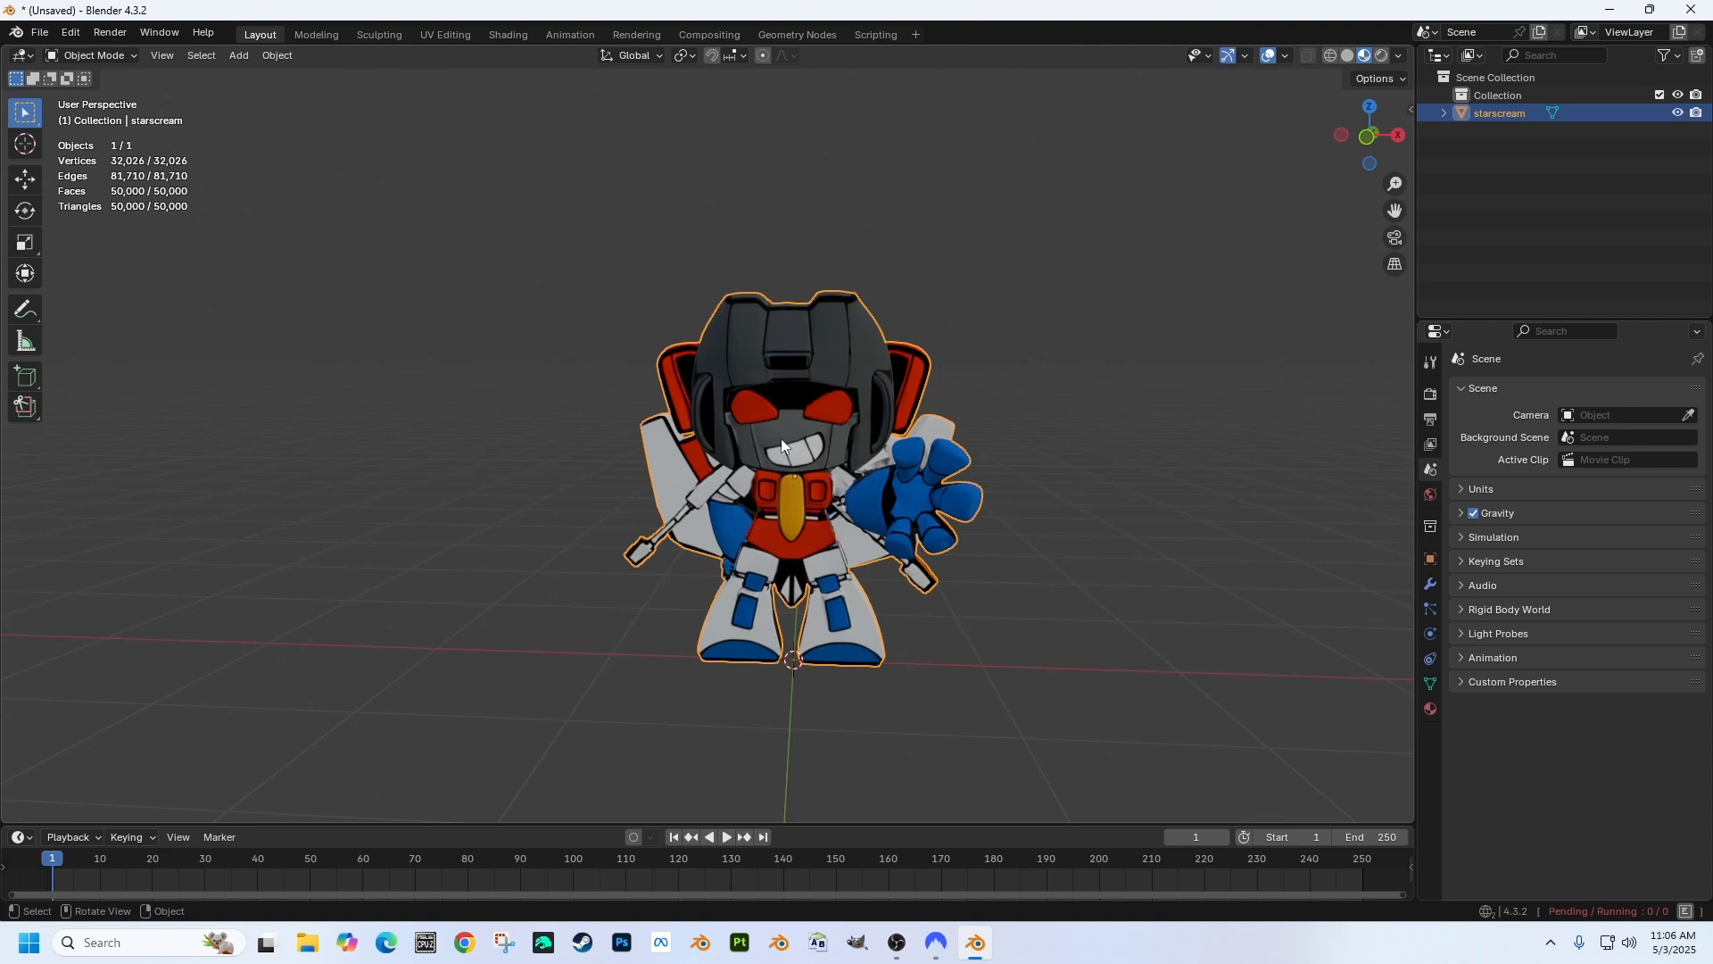
# Step: Duplicate the starscream object by copying and pasting its data-blocks, and move the original into Collection
pyautogui.rightClick(1522, 117)
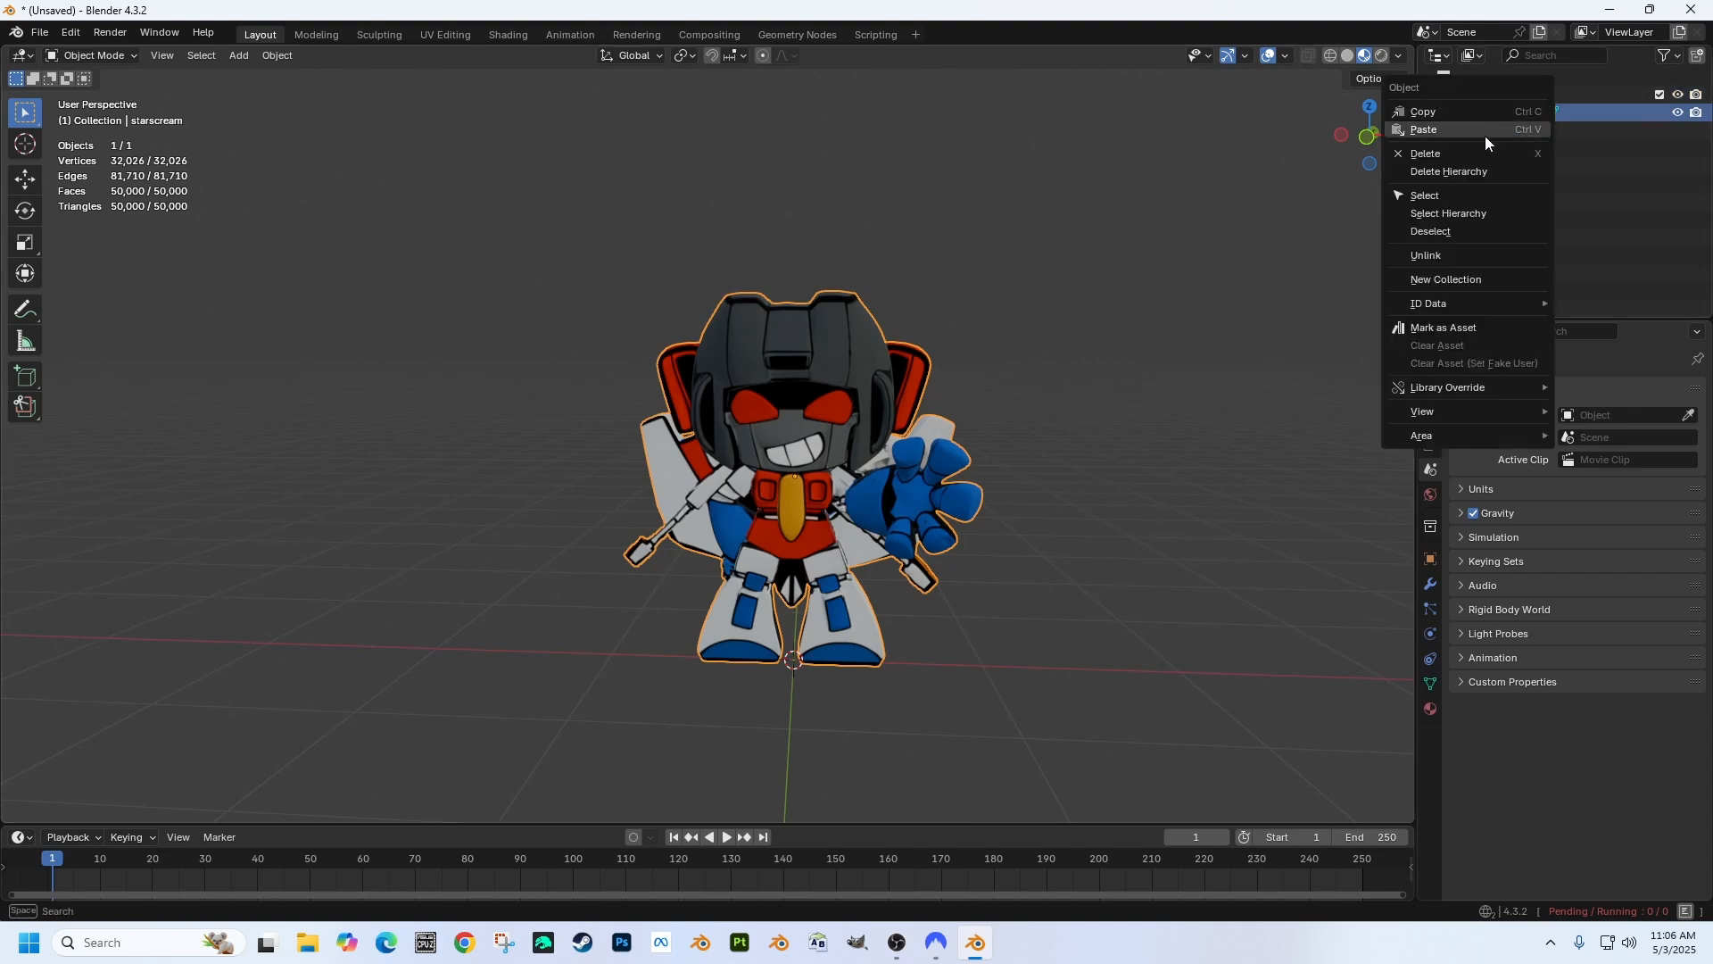
pyautogui.click(1453, 113)
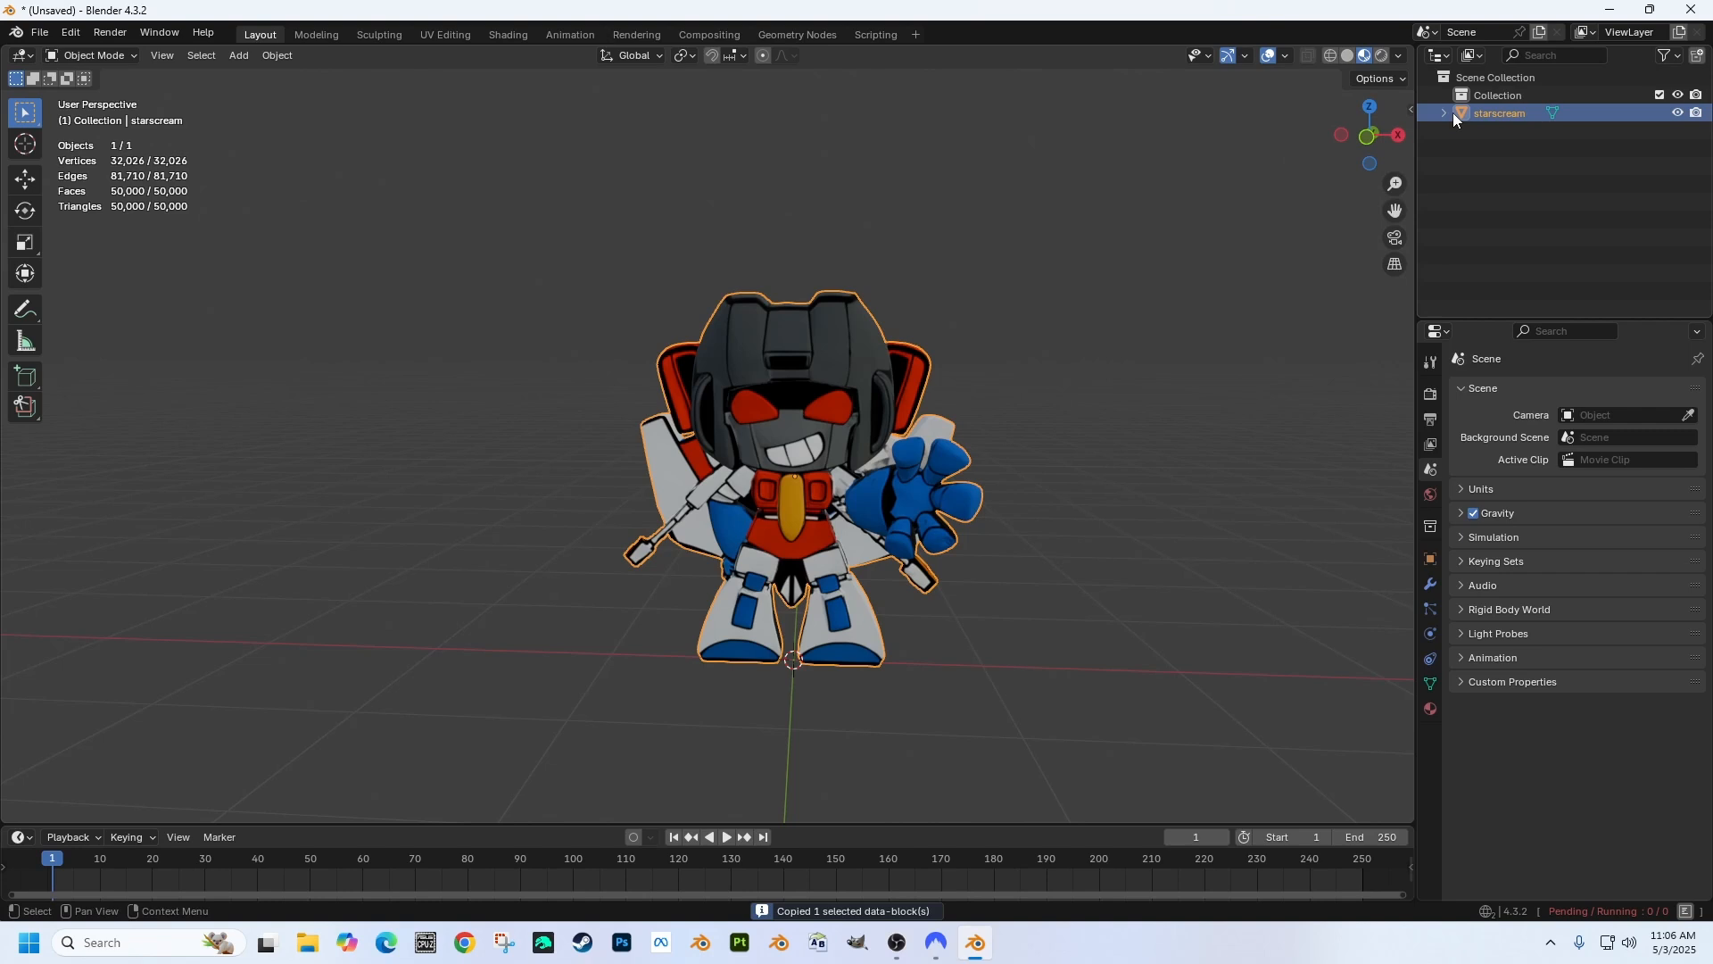
pyautogui.rightClick(1486, 141)
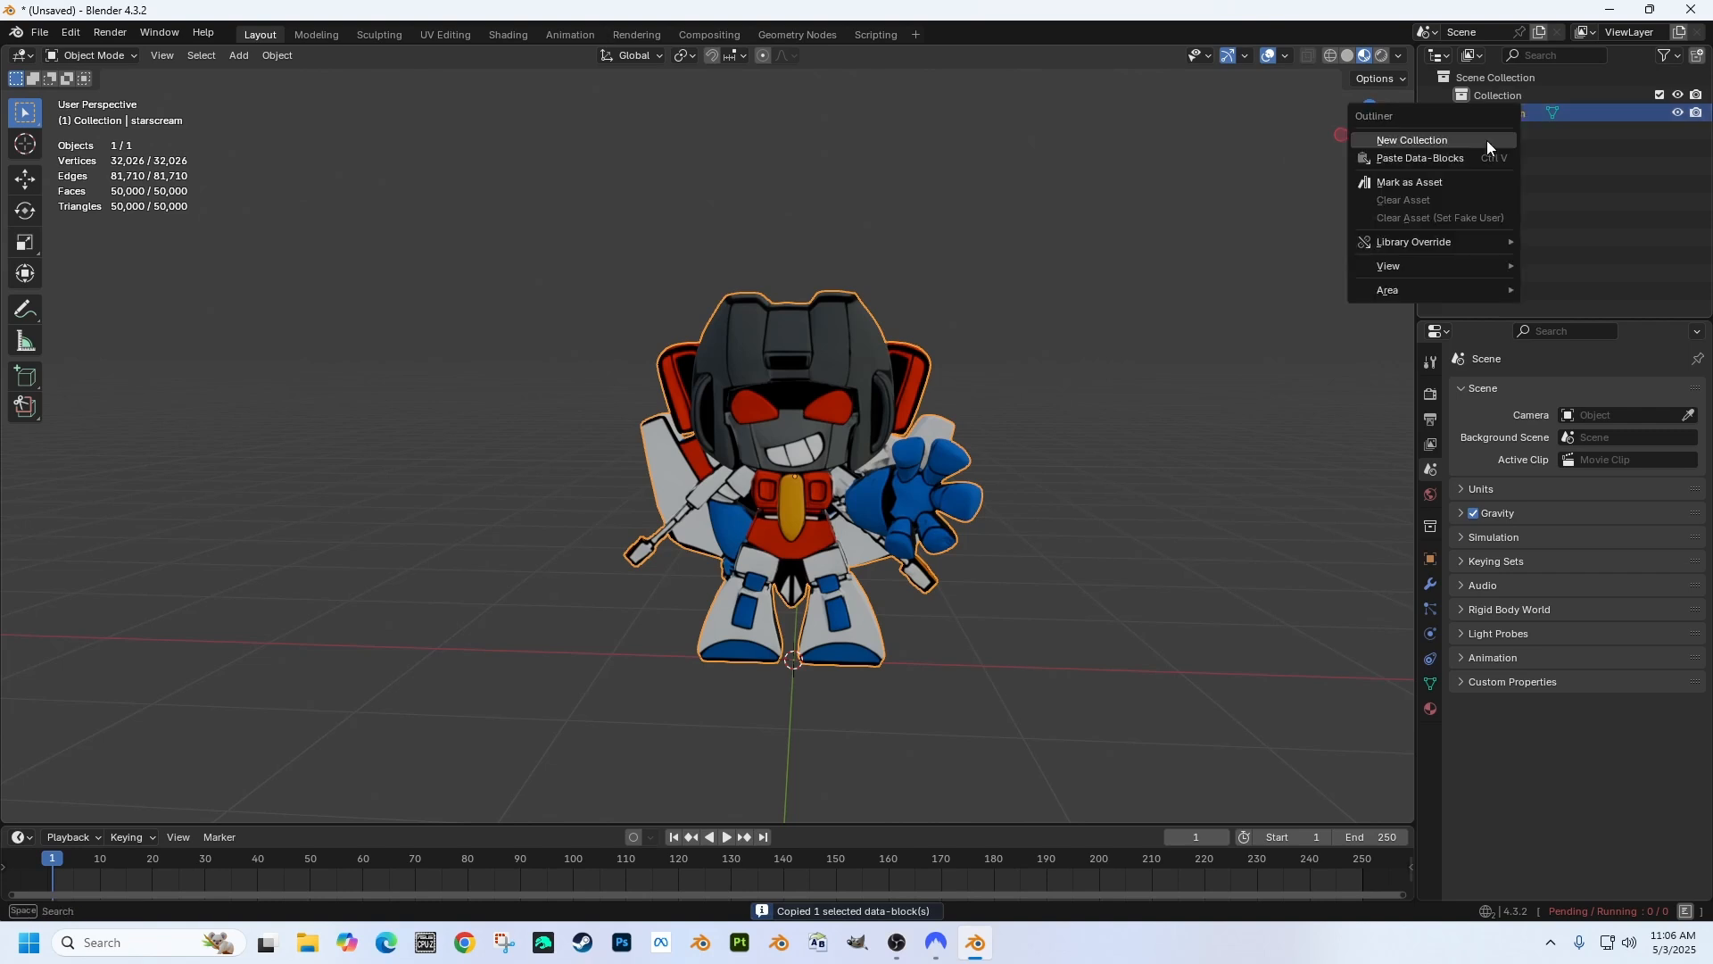
pyautogui.click(1437, 160)
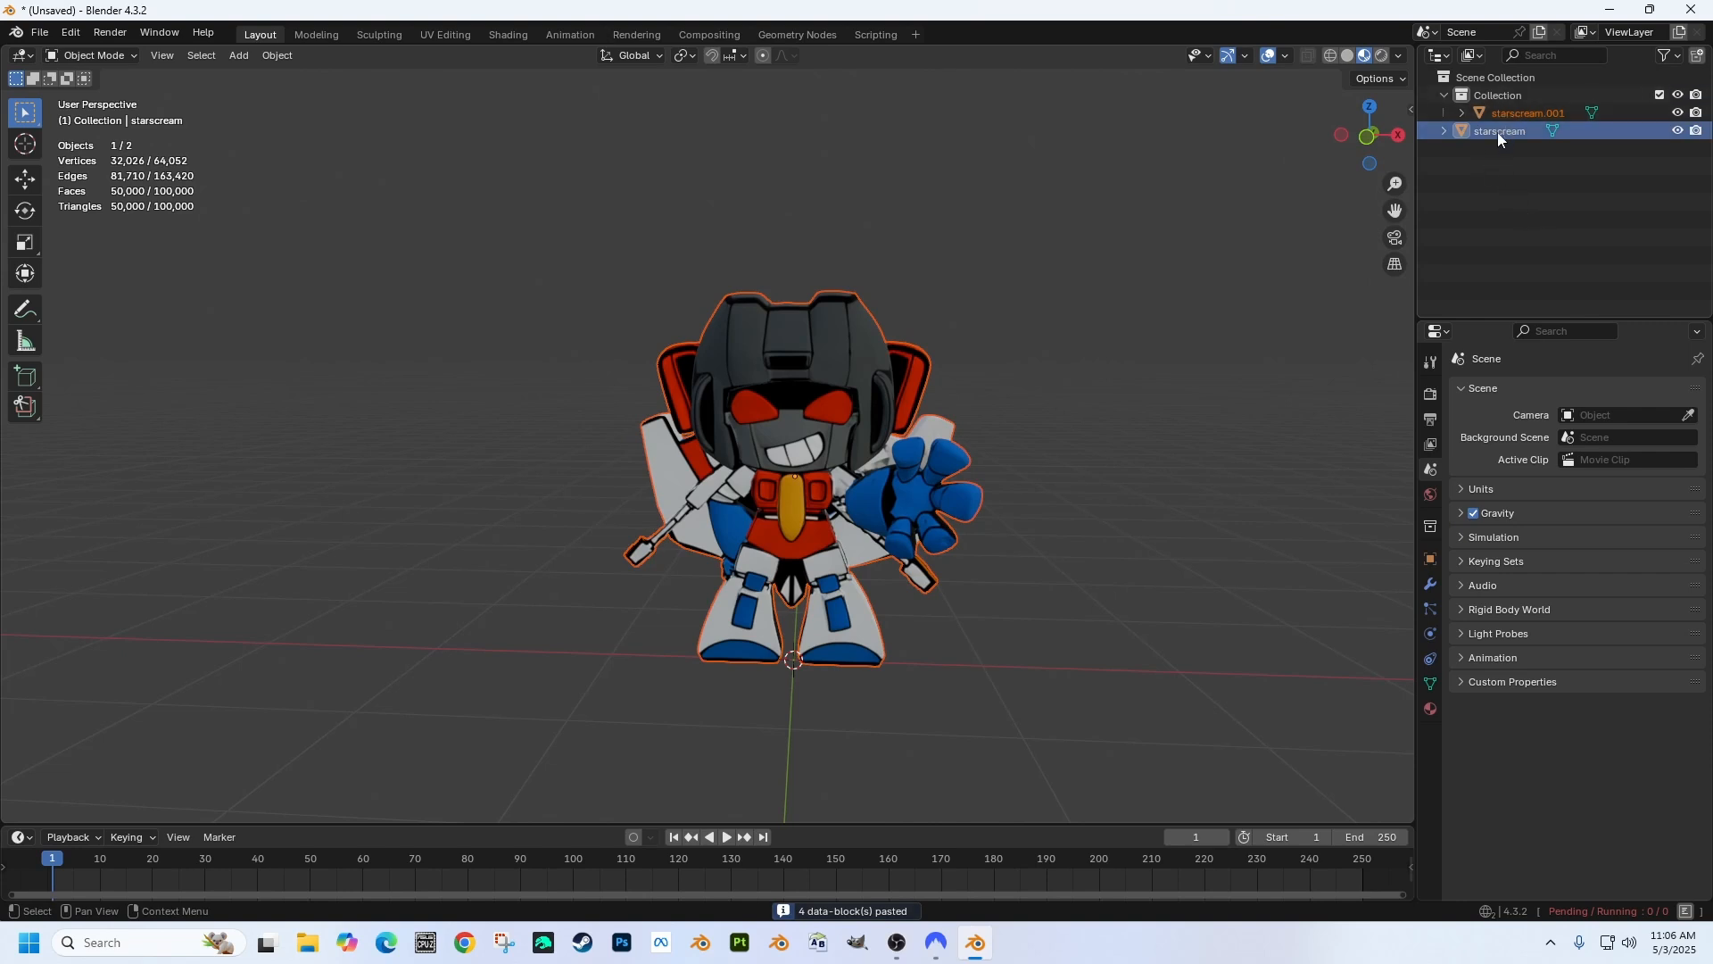
pyautogui.moveTo(1498, 132); pyautogui.dragTo(1501, 94)
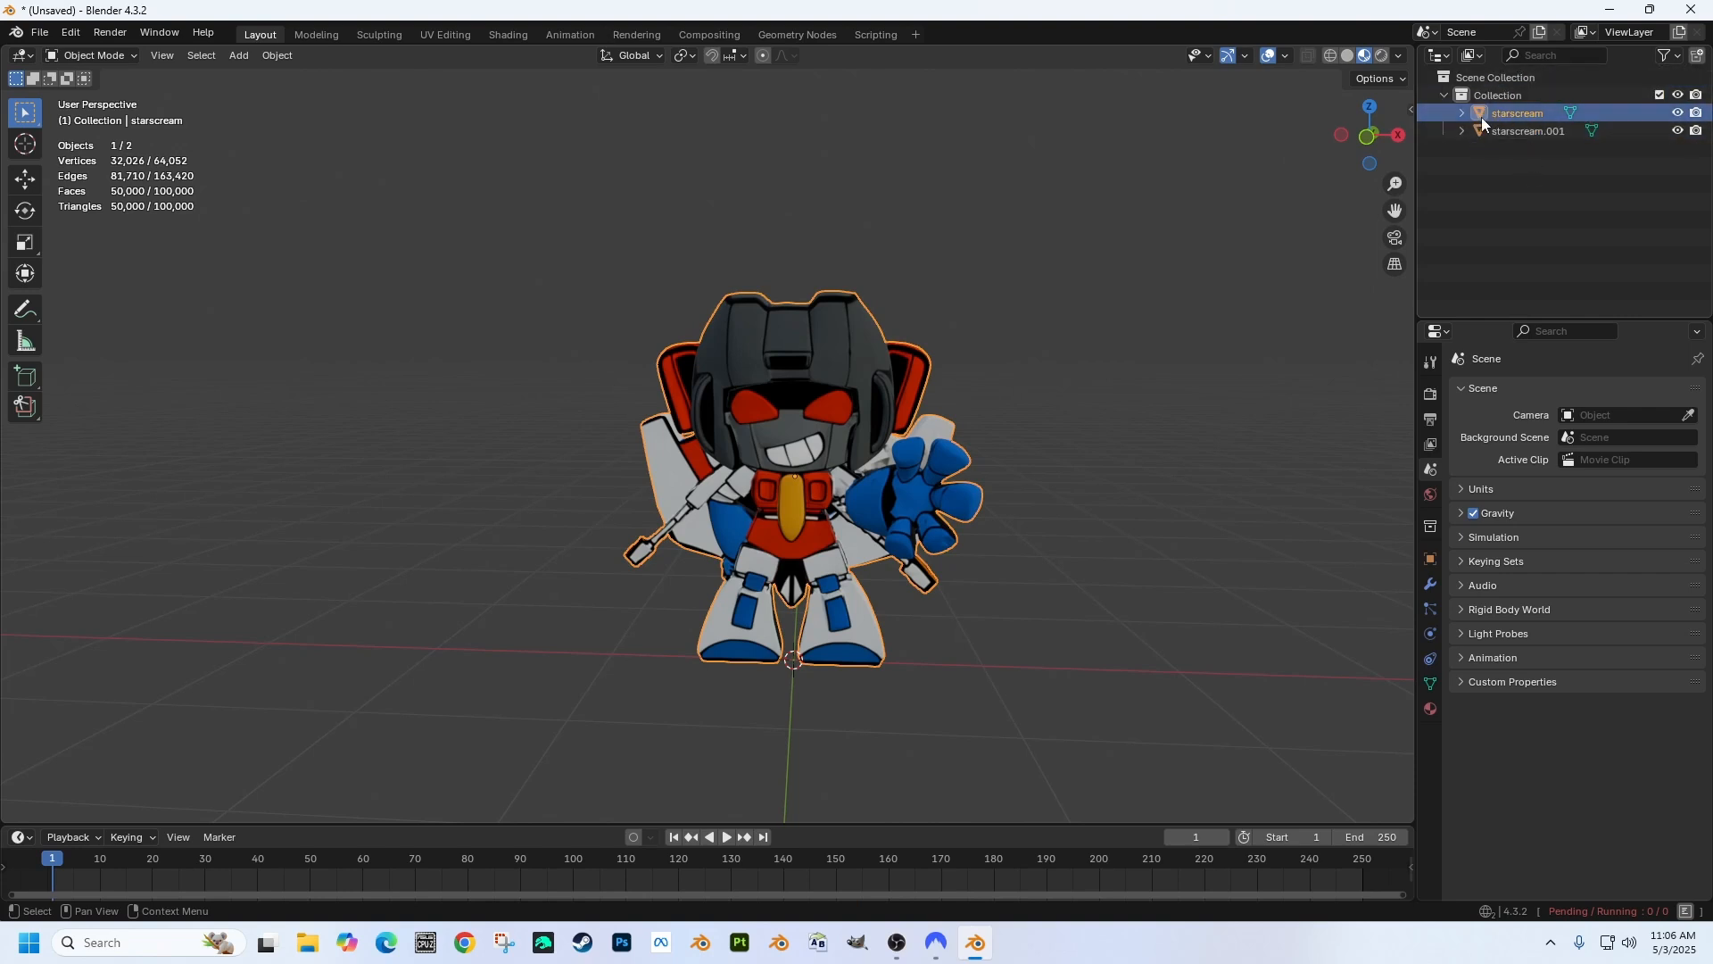
# Step: Hide the starscream.001 copy in the viewport and select the original starscream object
pyautogui.click(1514, 130)
pyautogui.click(1513, 116)
pyautogui.click(1512, 130)
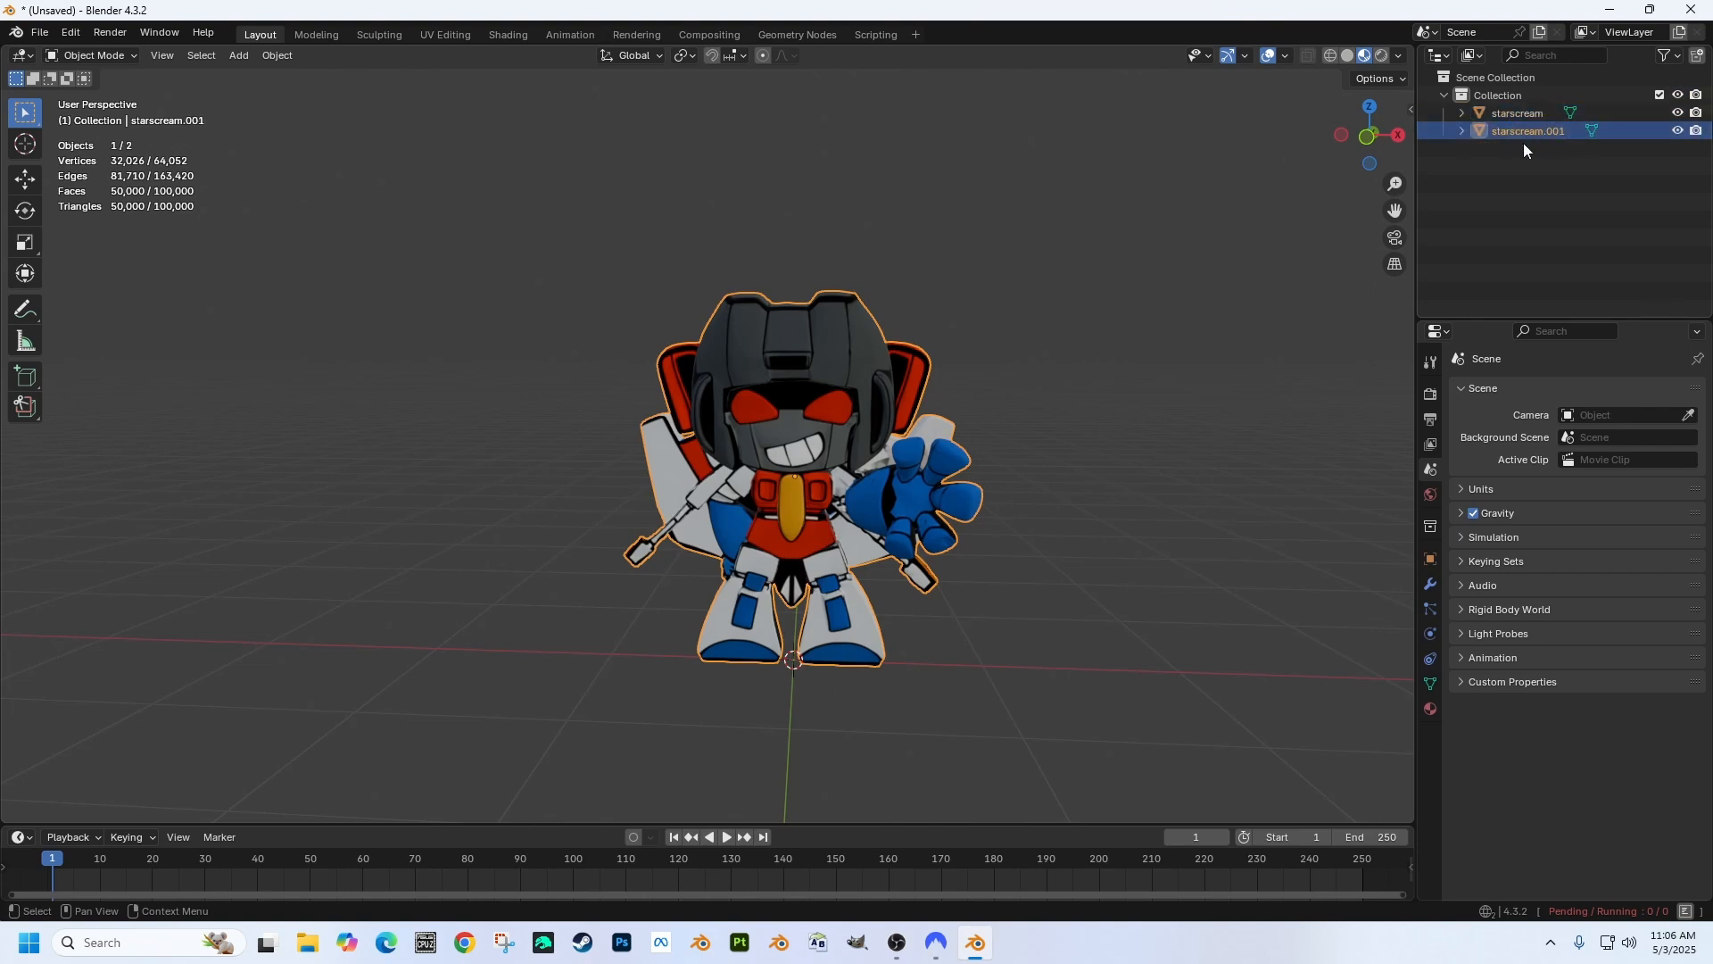
pyautogui.click(1679, 132)
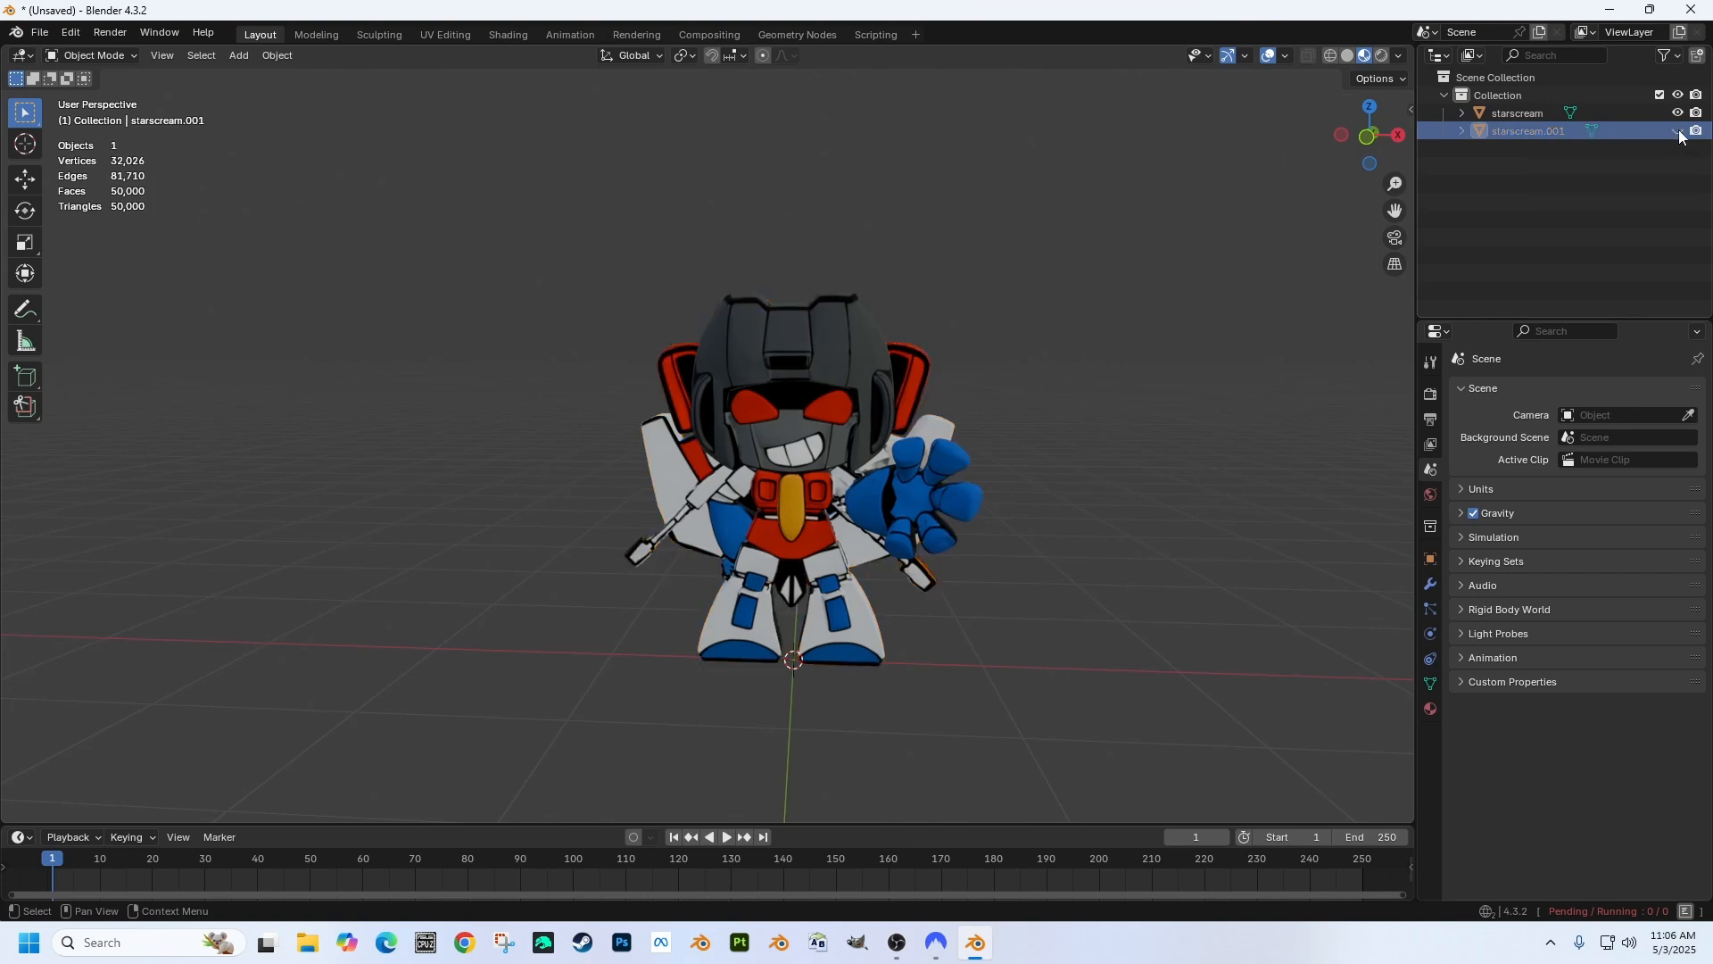
pyautogui.click(1522, 115)
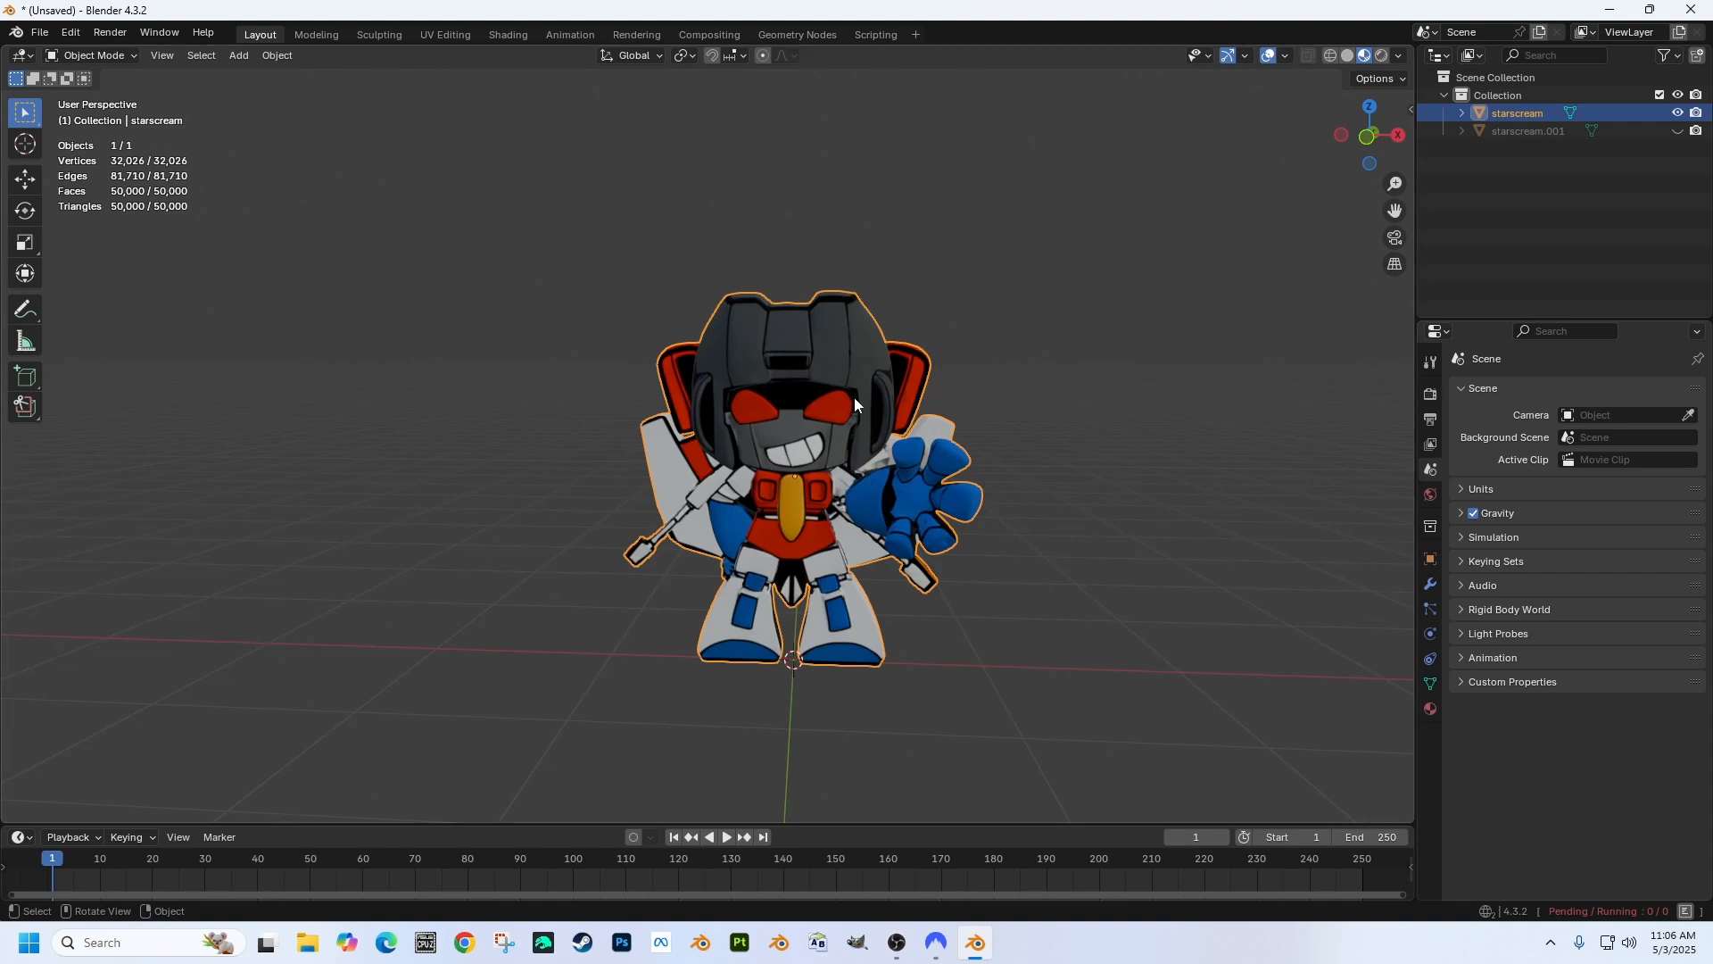
# Step: Switch the viewport to wireframe shading and examine the starscream model's mesh density
pyautogui.click(1329, 57)
pyautogui.scroll(4, 773, 387)
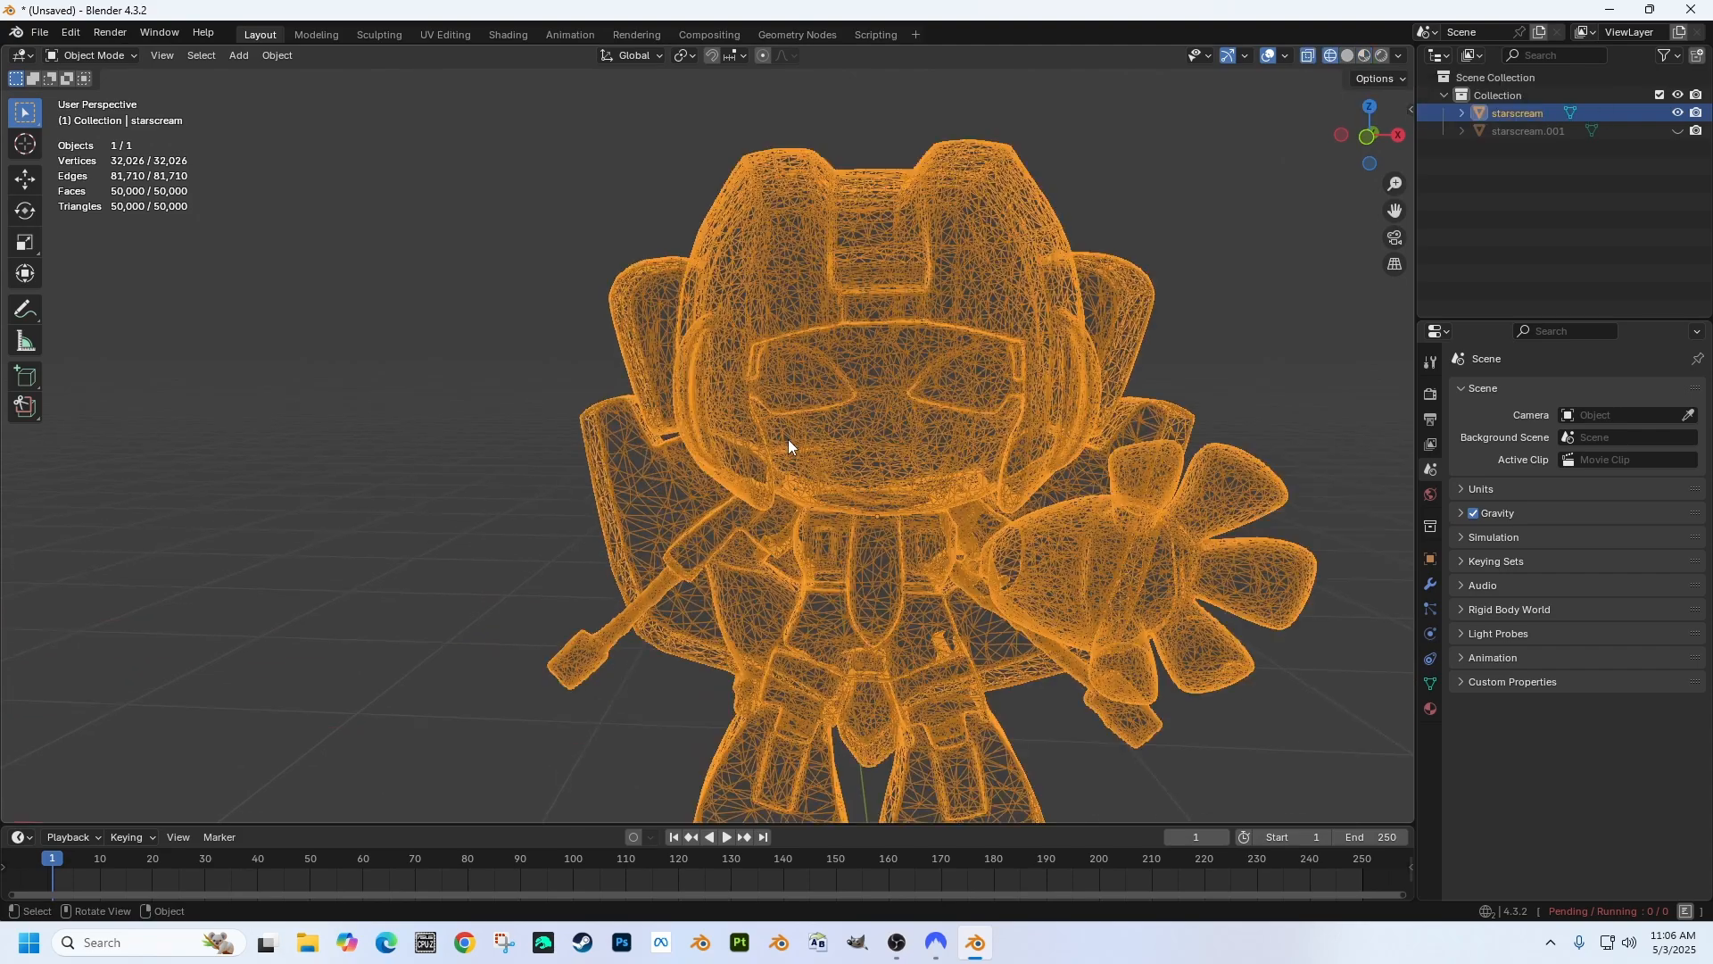
pyautogui.moveTo(786, 409)
pyautogui.mouseDown(button='middle')
pyautogui.moveTo(896, 446)
pyautogui.moveTo(887, 390)
pyautogui.moveTo(811, 367)
pyautogui.moveTo(776, 405)
pyautogui.moveTo(808, 394)
pyautogui.moveTo(819, 412)
pyautogui.mouseUp(button='middle')
pyautogui.scroll(-3, 825, 395)
pyautogui.scroll(2, 819, 412)
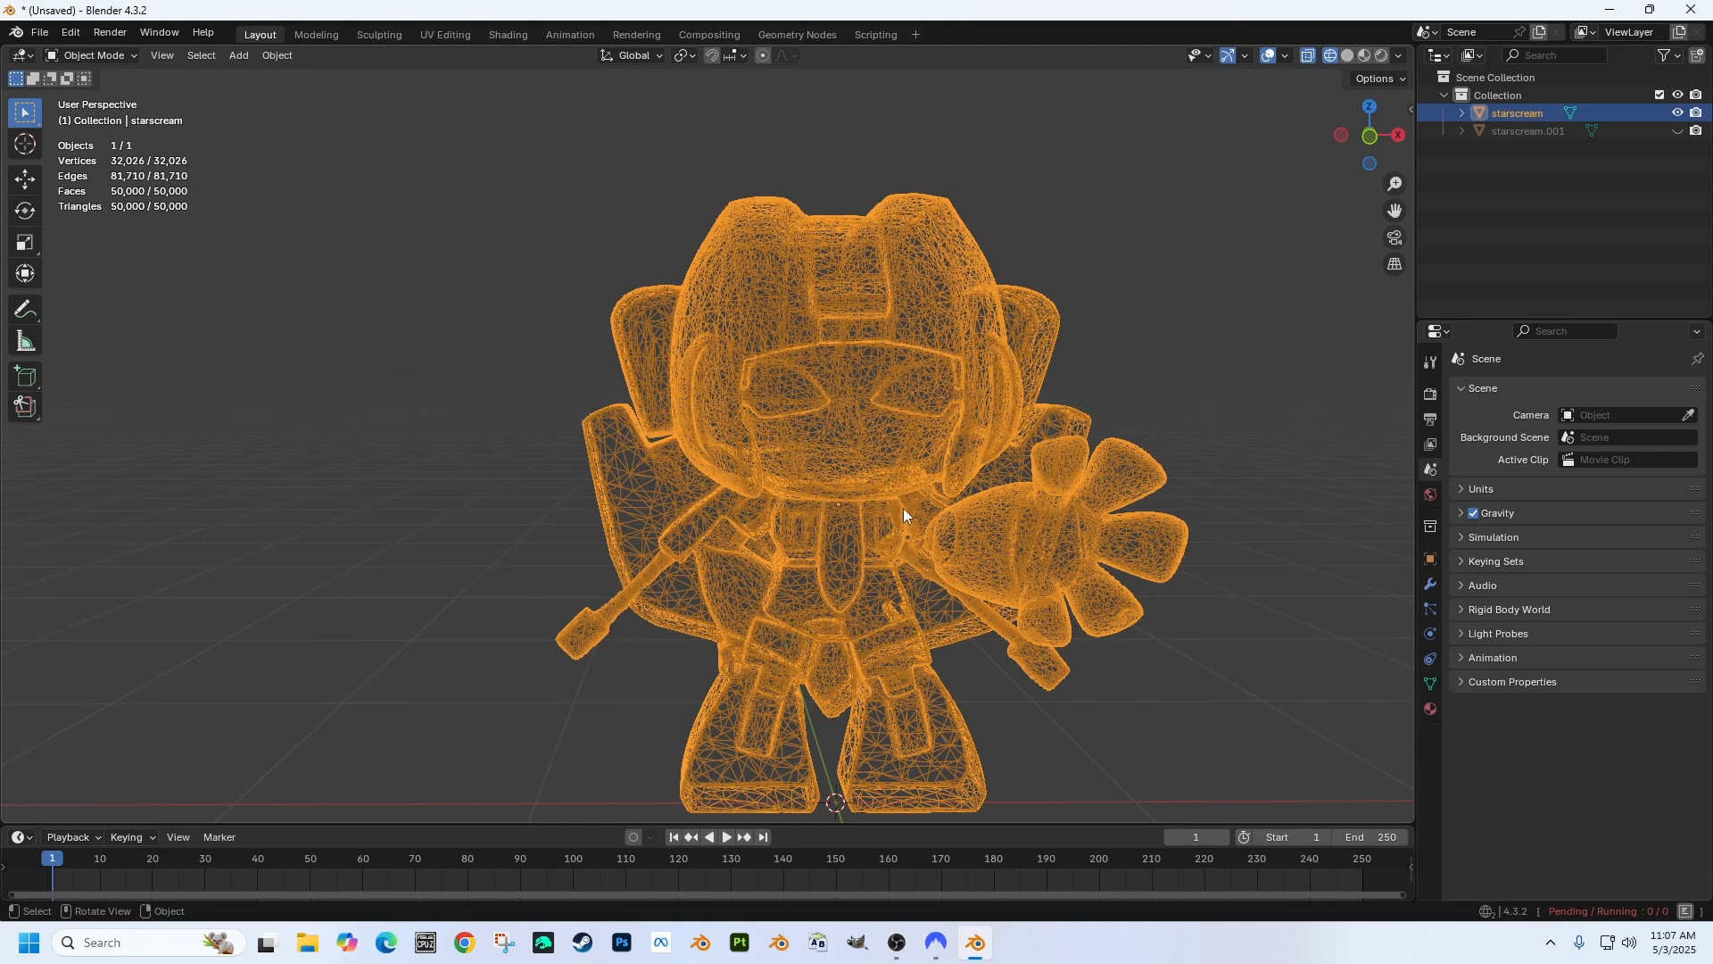
# Step: Merge all of the starscream mesh's vertices by distance in Edit Mode, with a merge distance of 0.01 m
pyautogui.rightClick(866, 470)
pyautogui.click(116, 57)
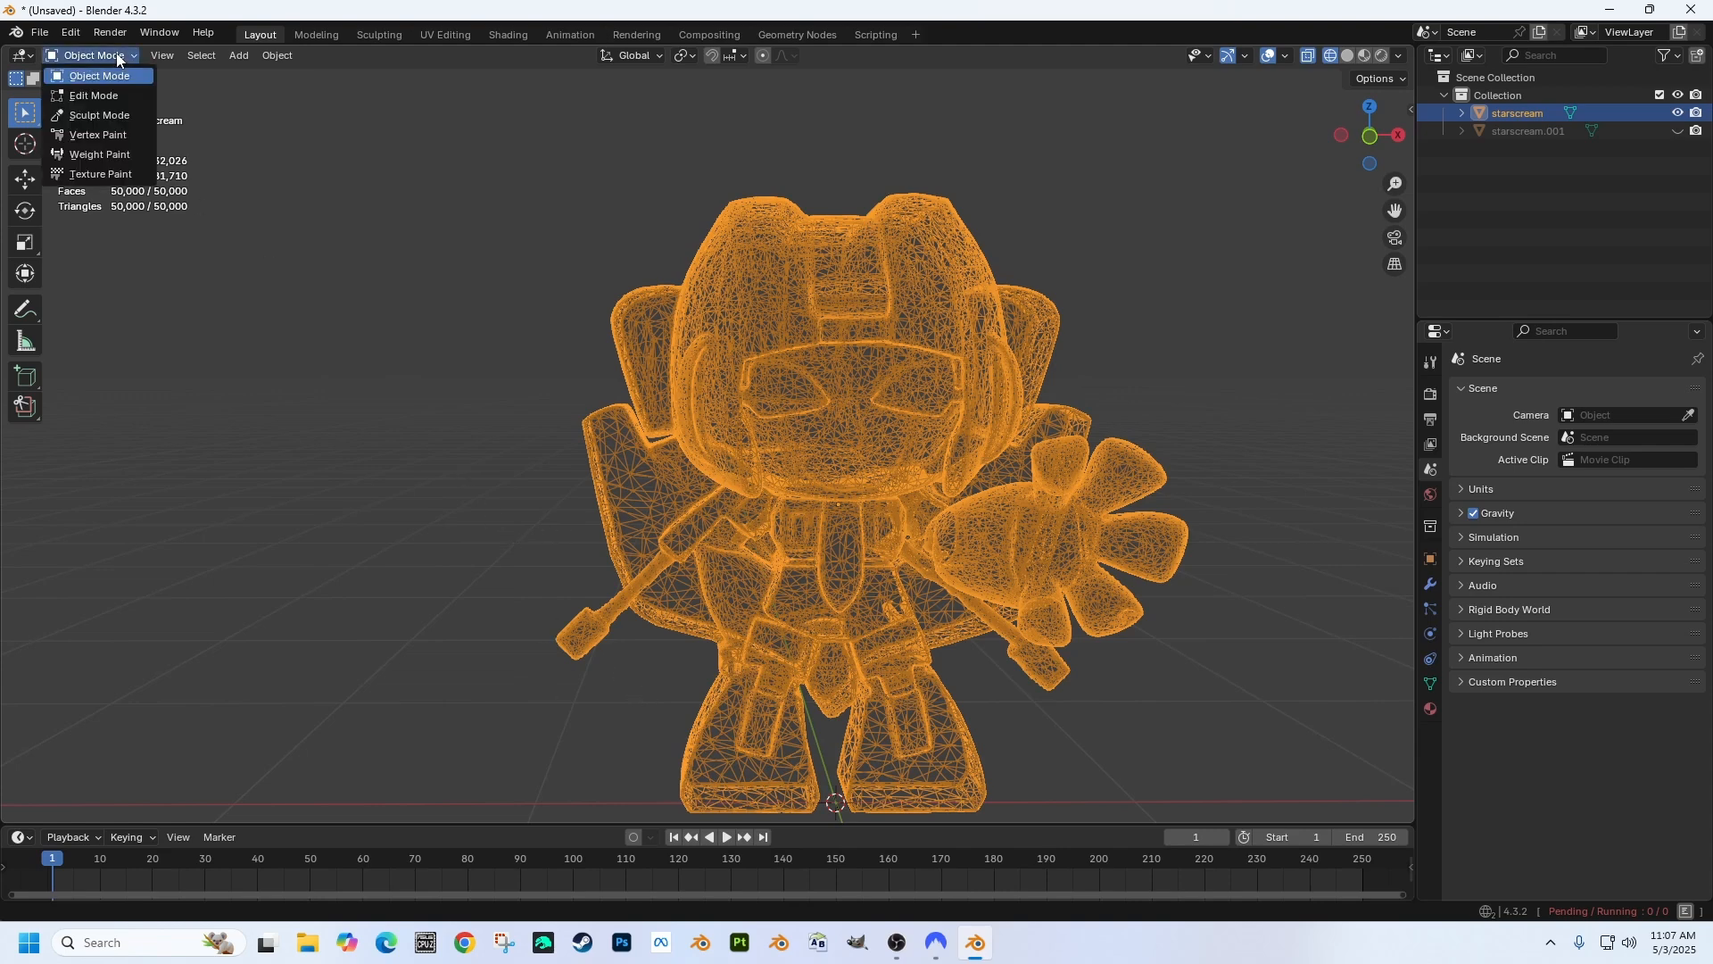
pyautogui.click(99, 97)
pyautogui.scroll(-2, 811, 525)
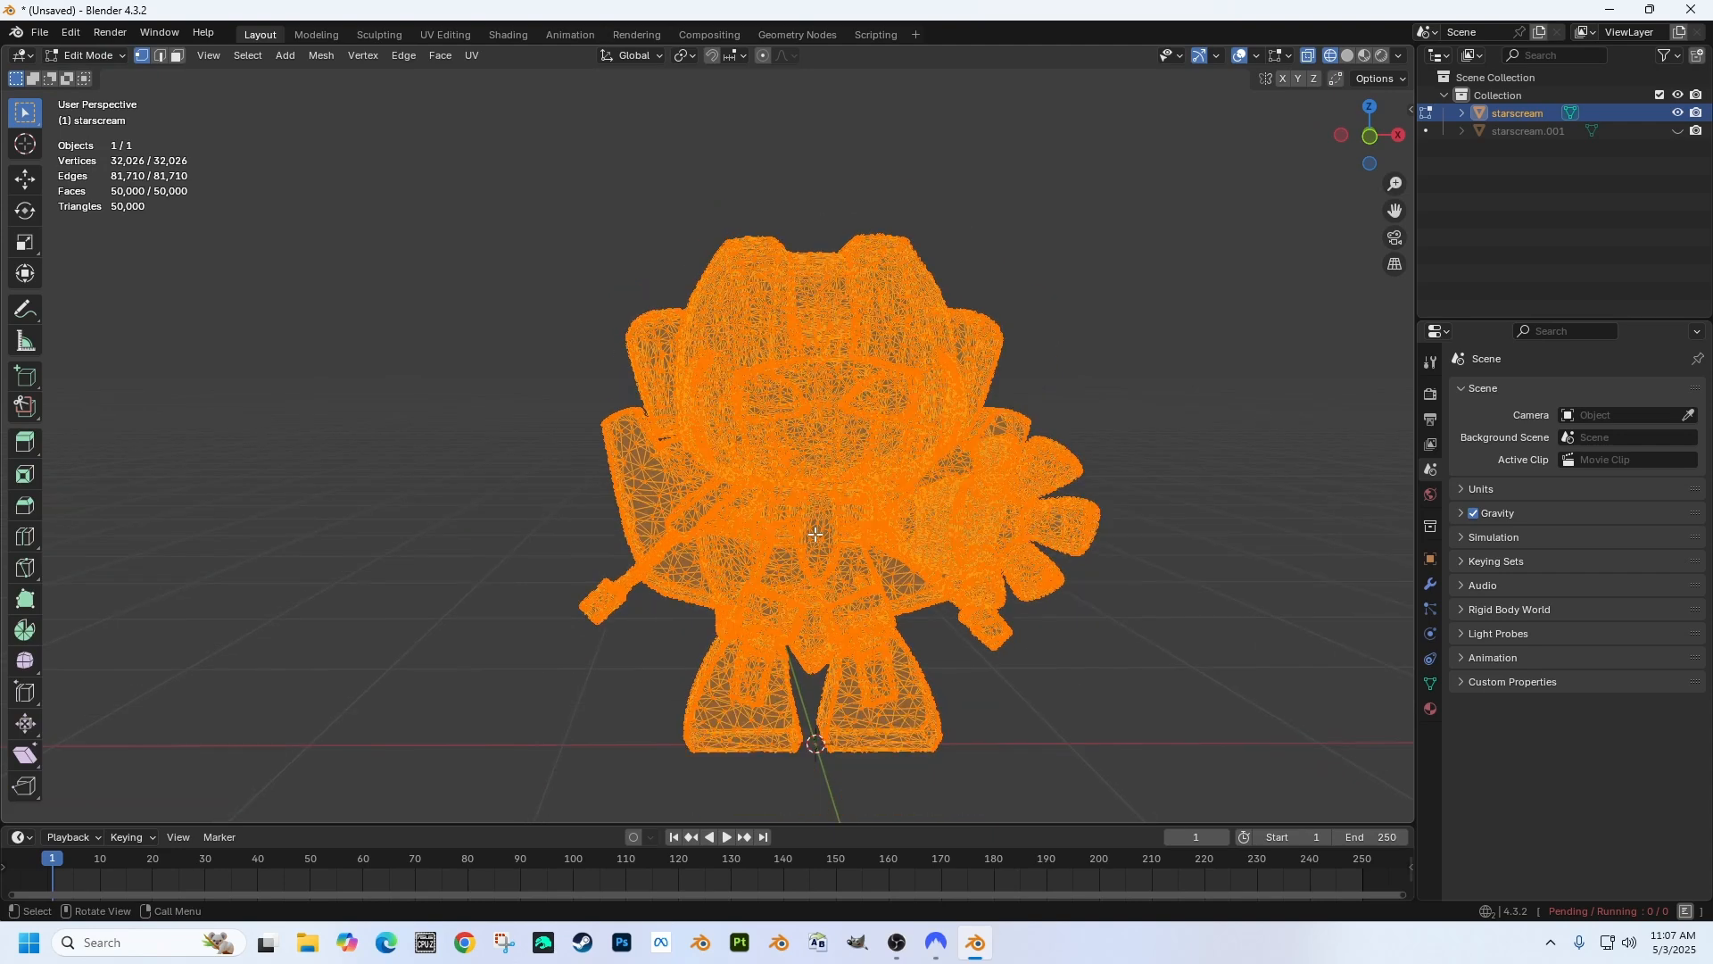
pyautogui.rightClick(816, 533)
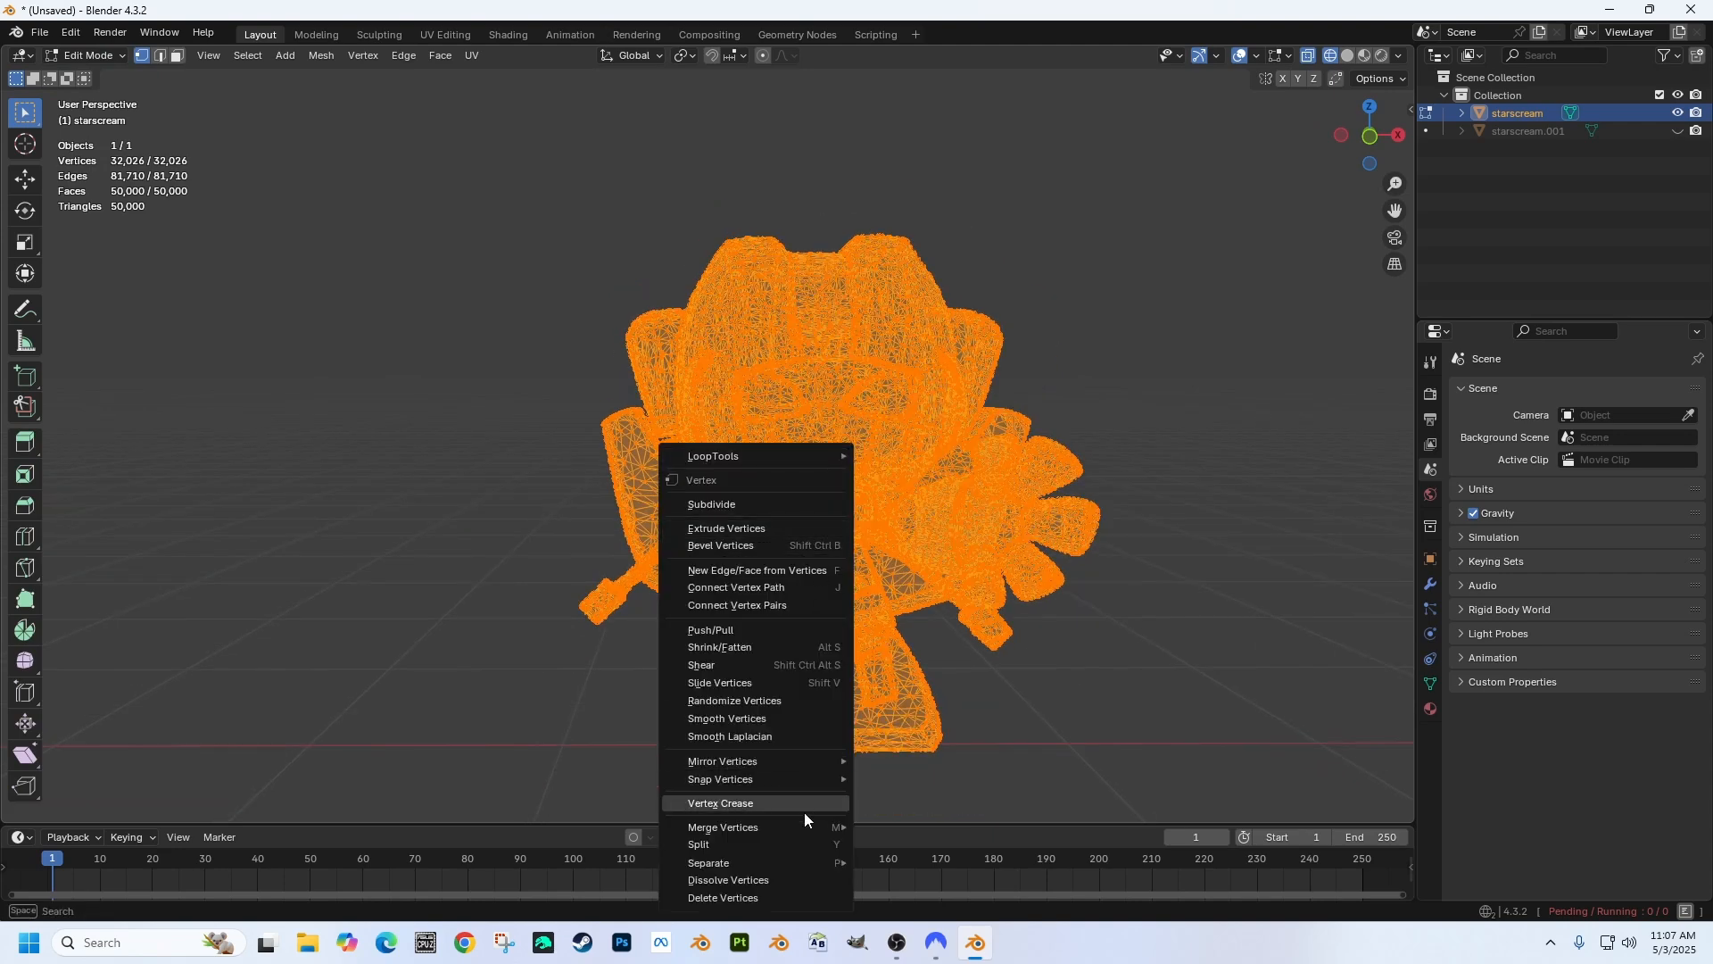
pyautogui.moveTo(802, 827)
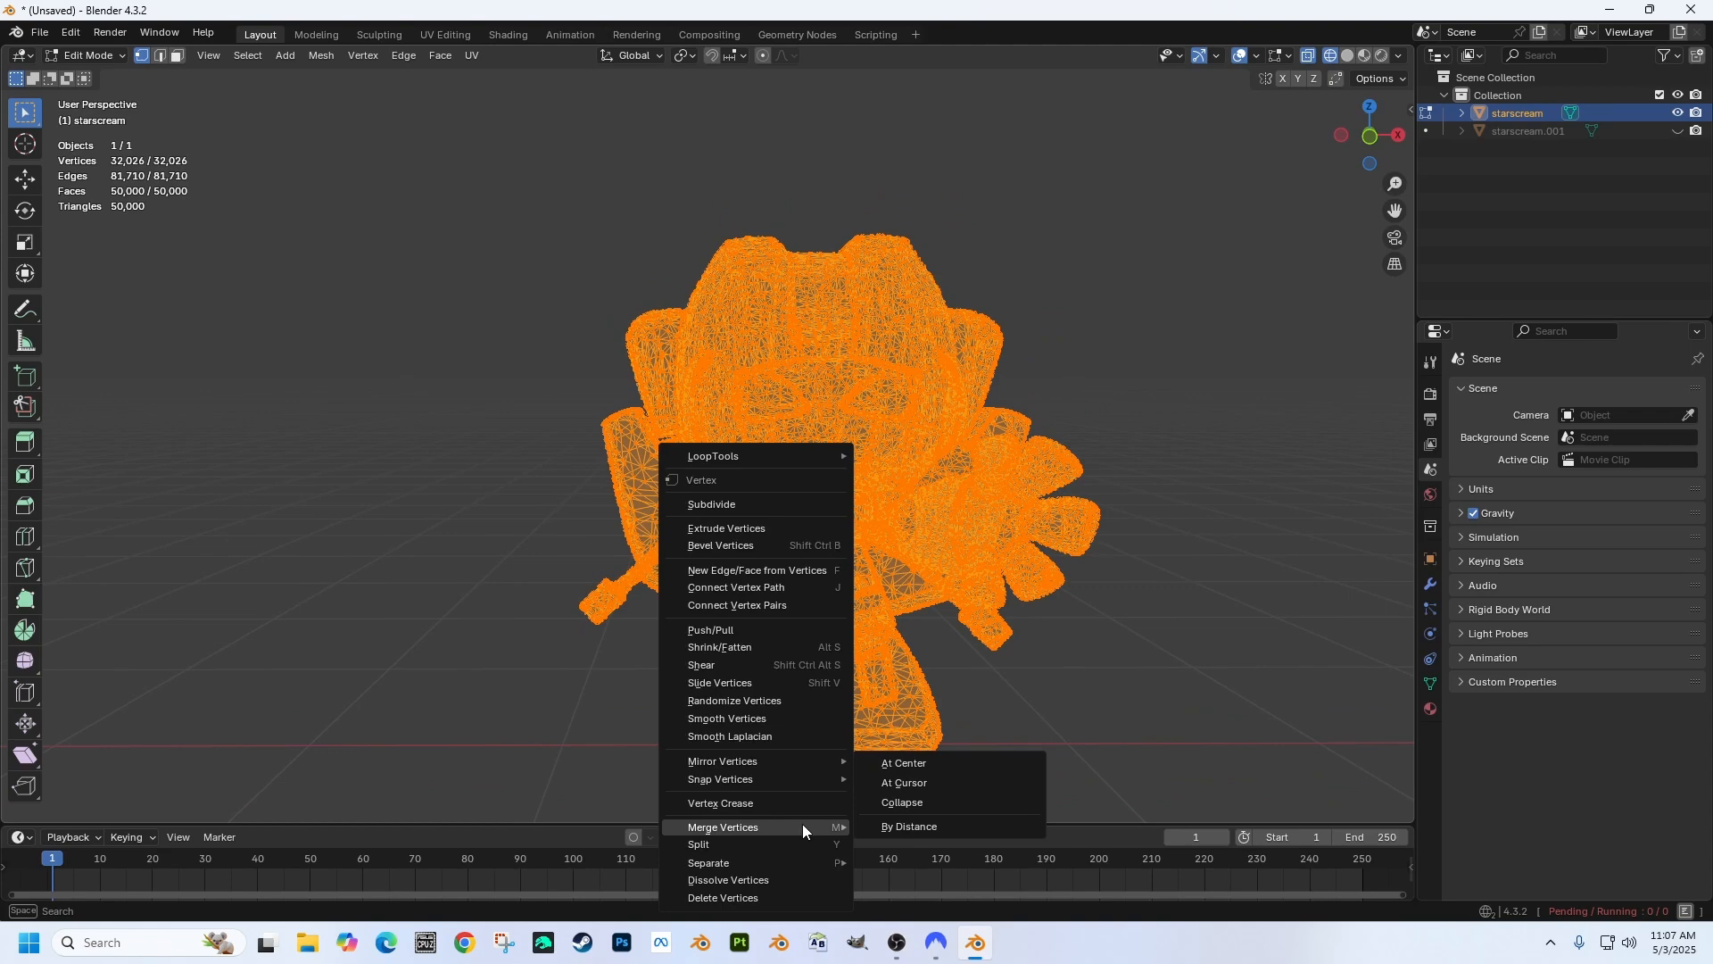
pyautogui.click(894, 826)
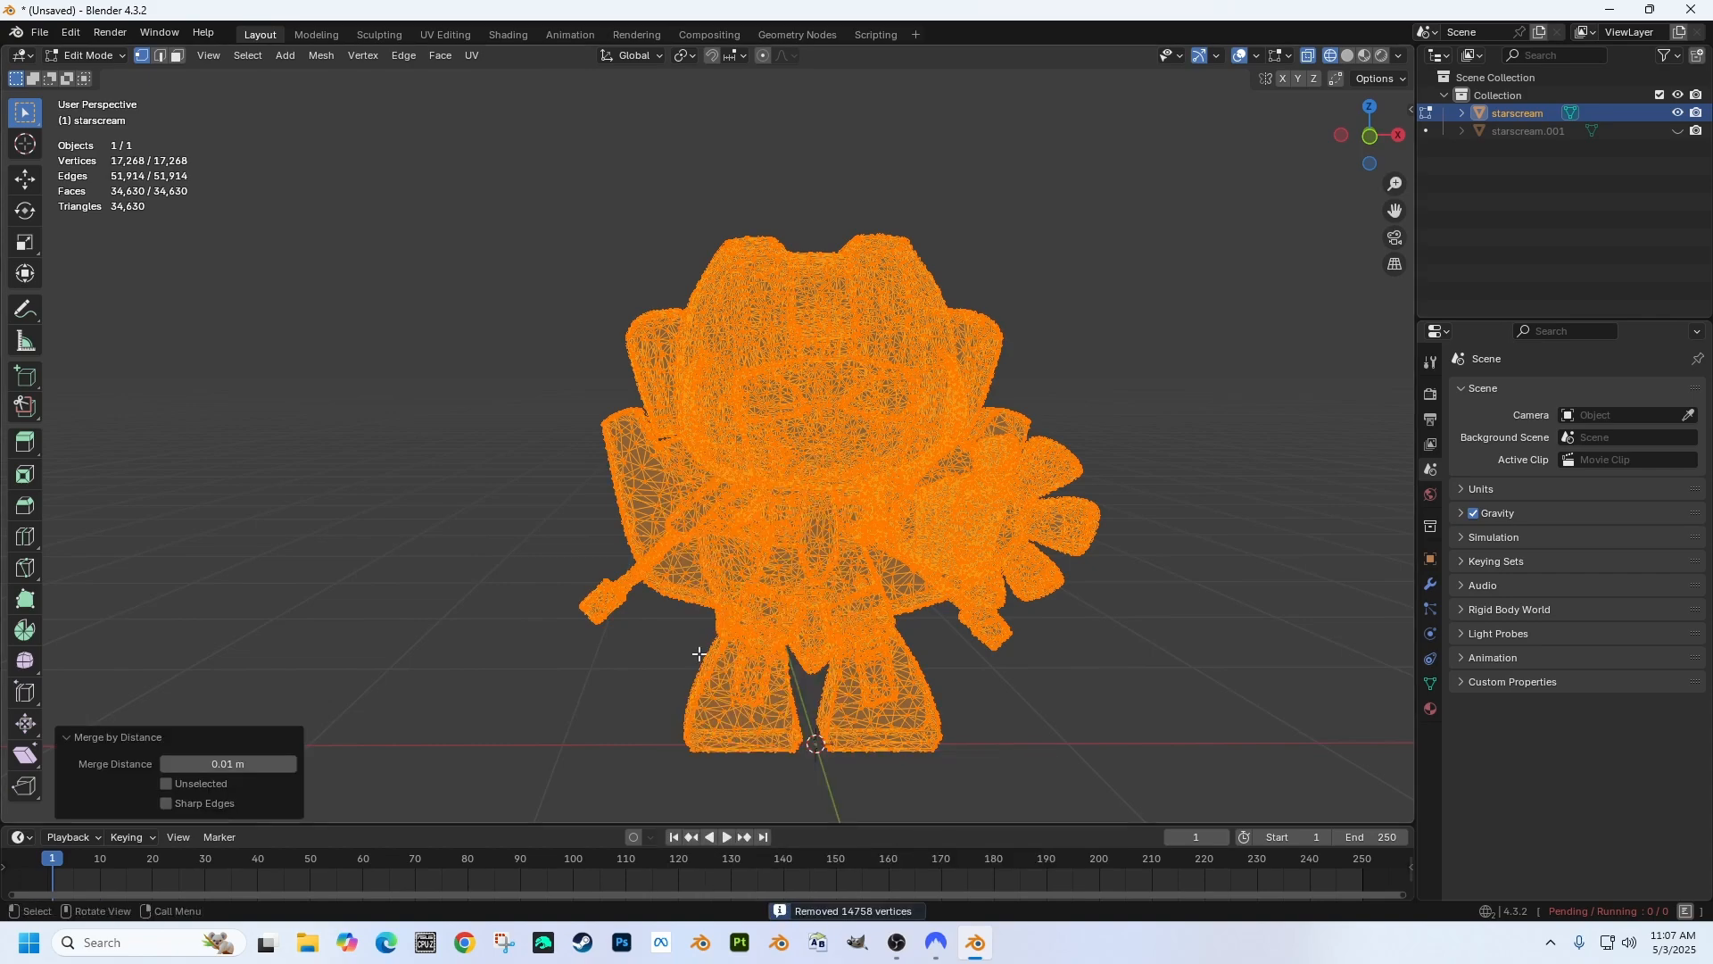
pyautogui.scroll(3, 773, 486)
pyautogui.scroll(-2, 803, 485)
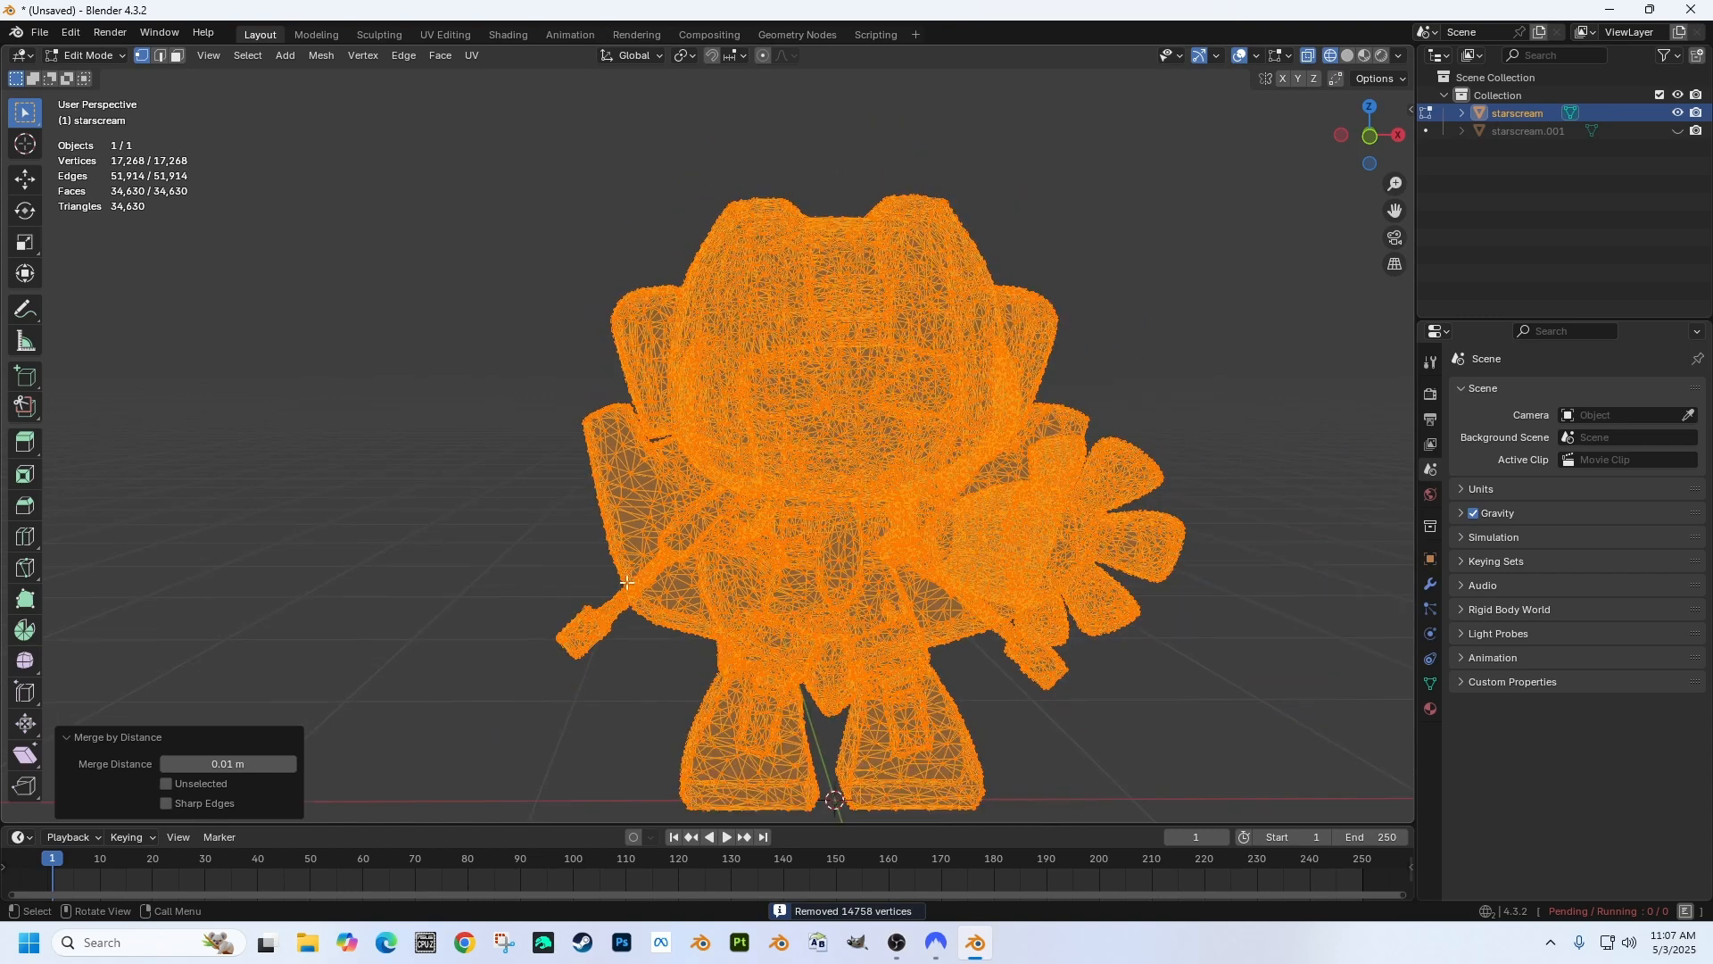
pyautogui.click(210, 765)
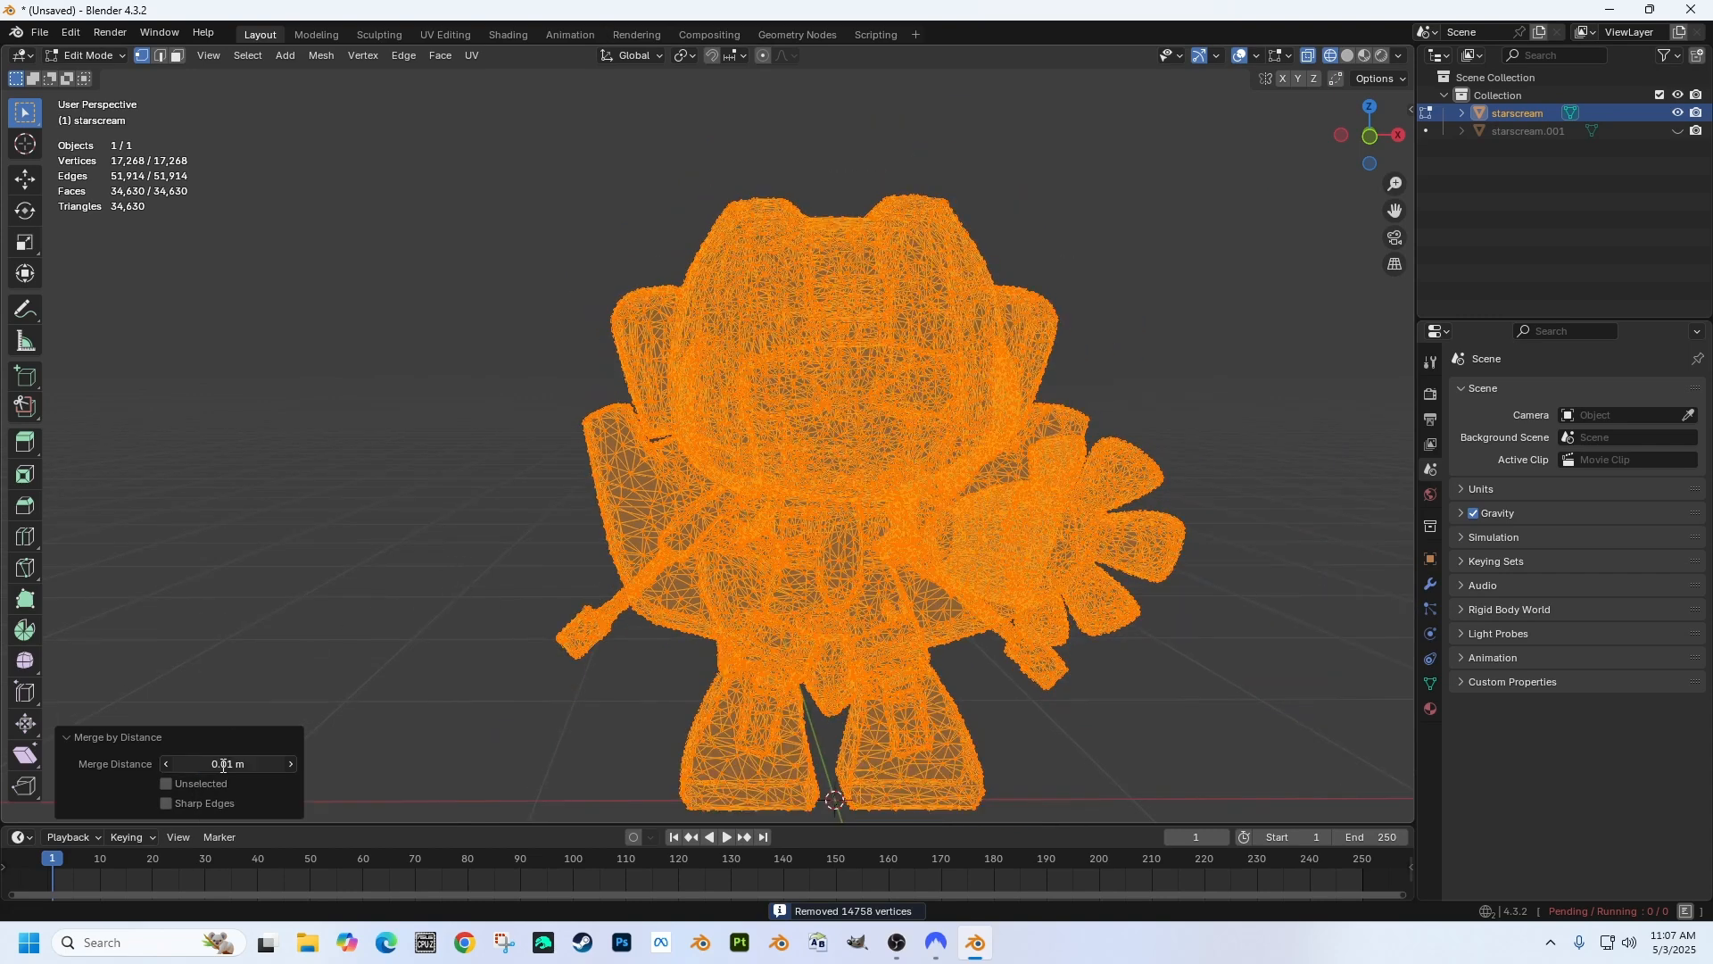
pyautogui.click(183, 763)
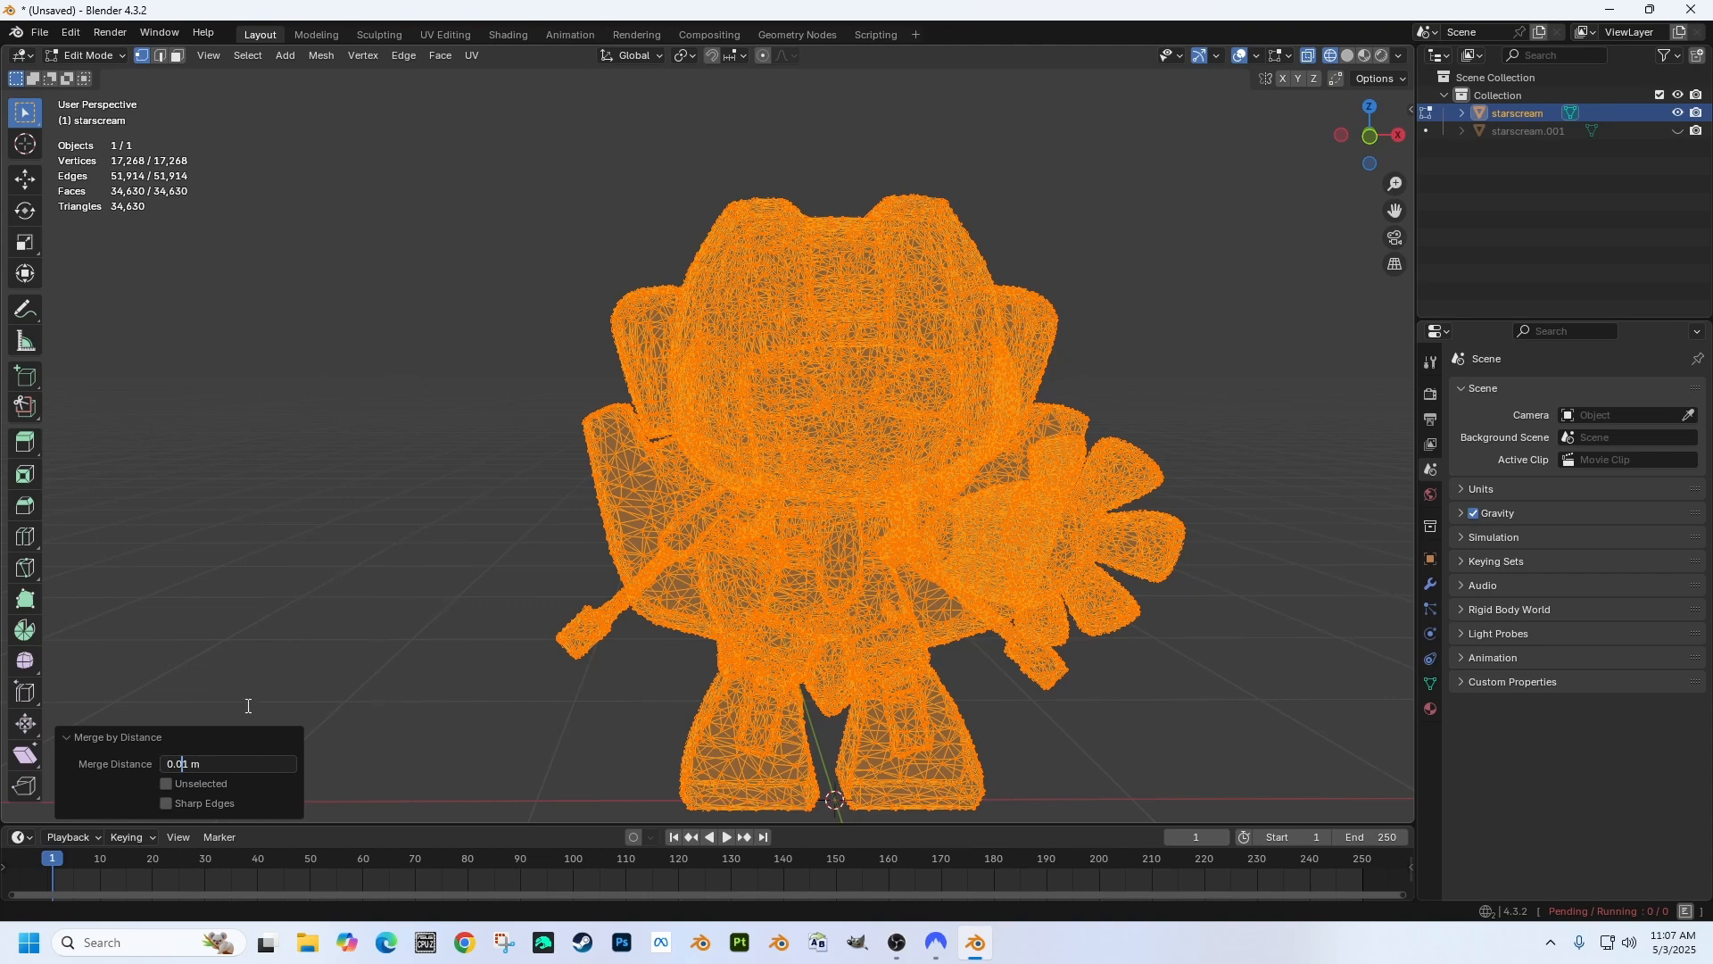
pyautogui.press('Return')
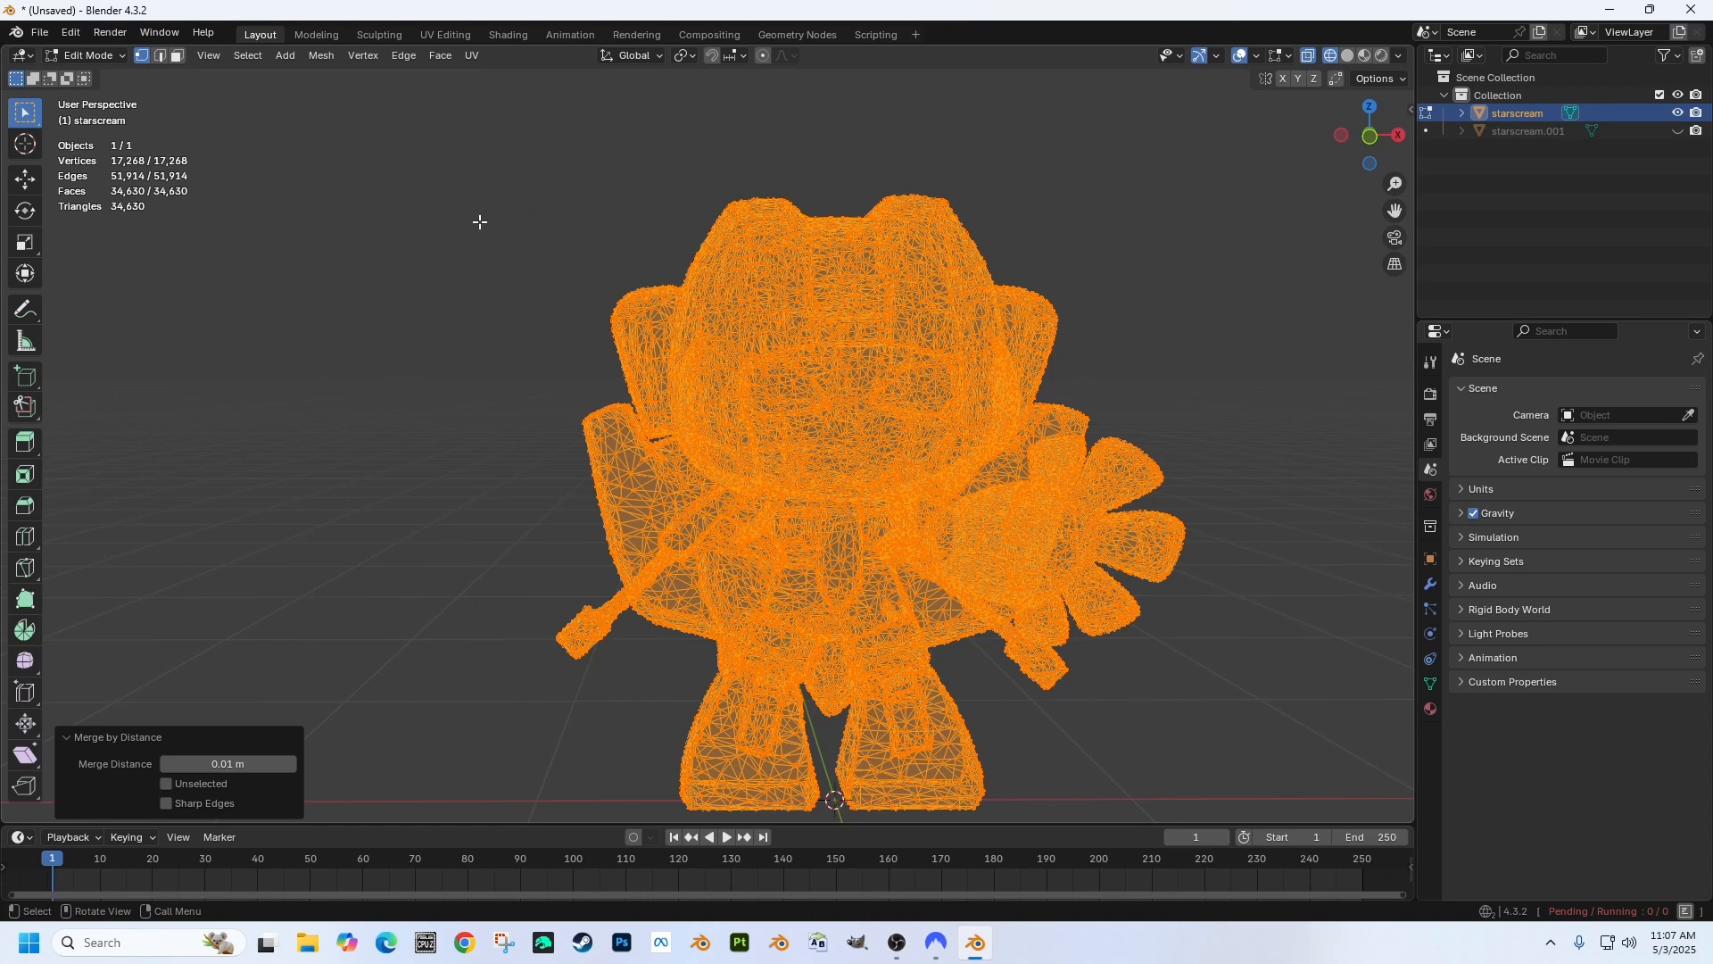
# Step: Select the entire starscream mesh and add a Decimate modifier to the object
pyautogui.click(518, 348)
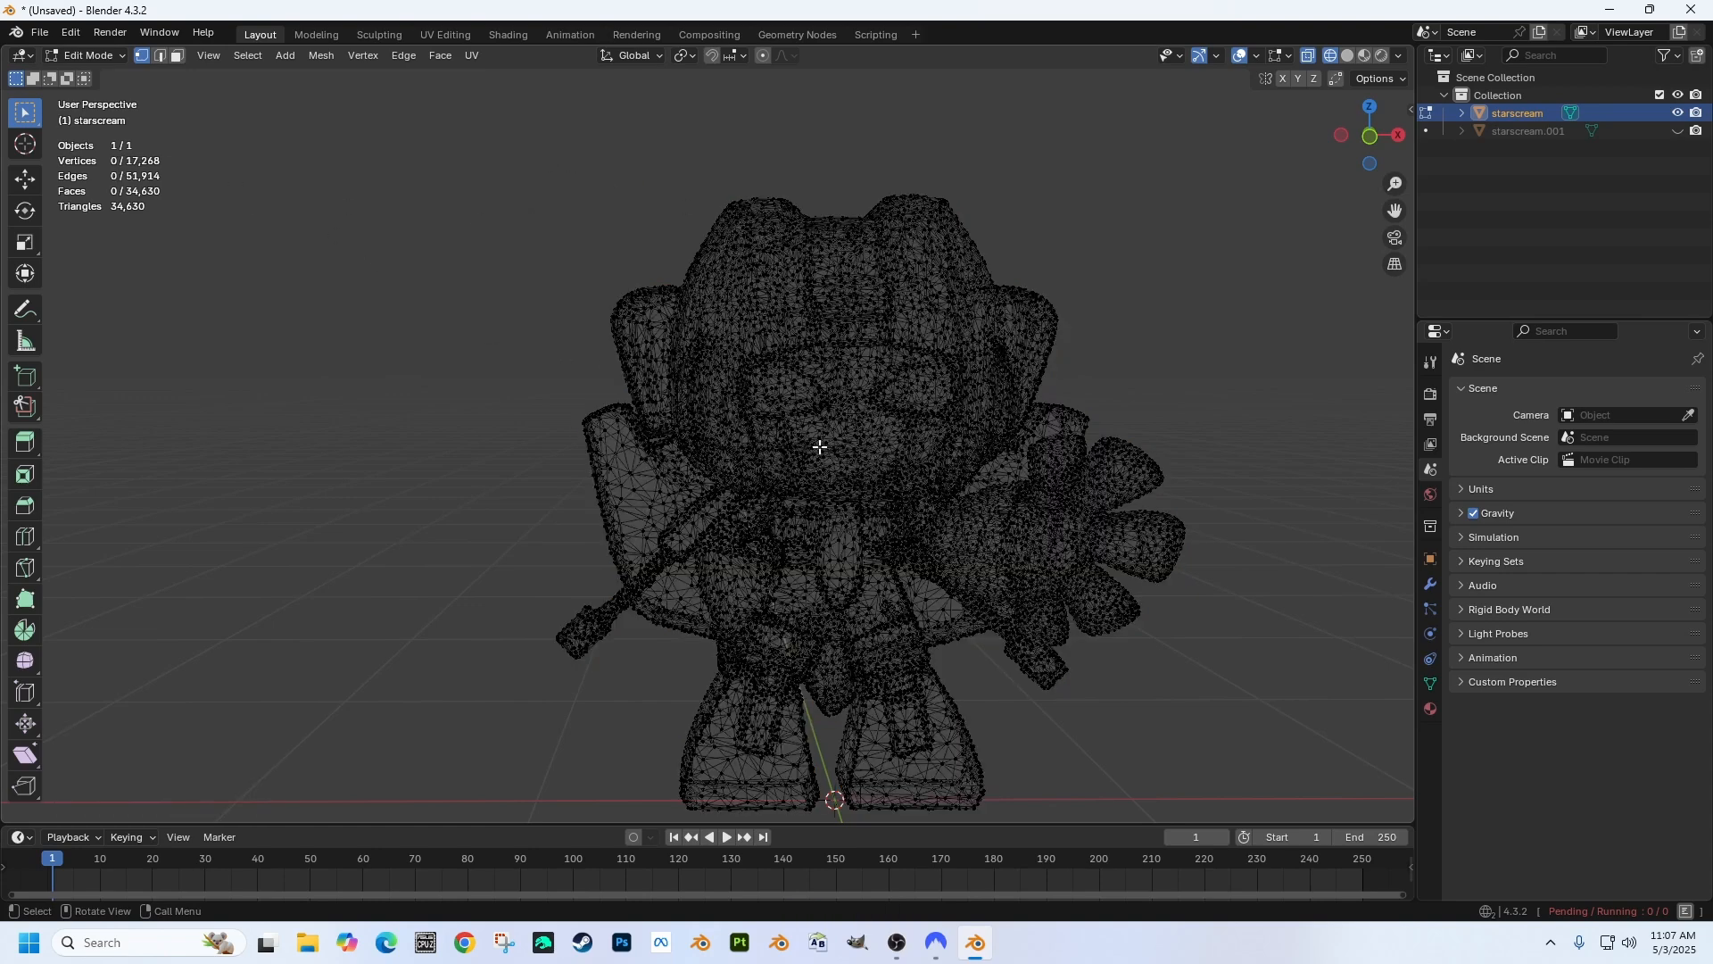
pyautogui.press('a')
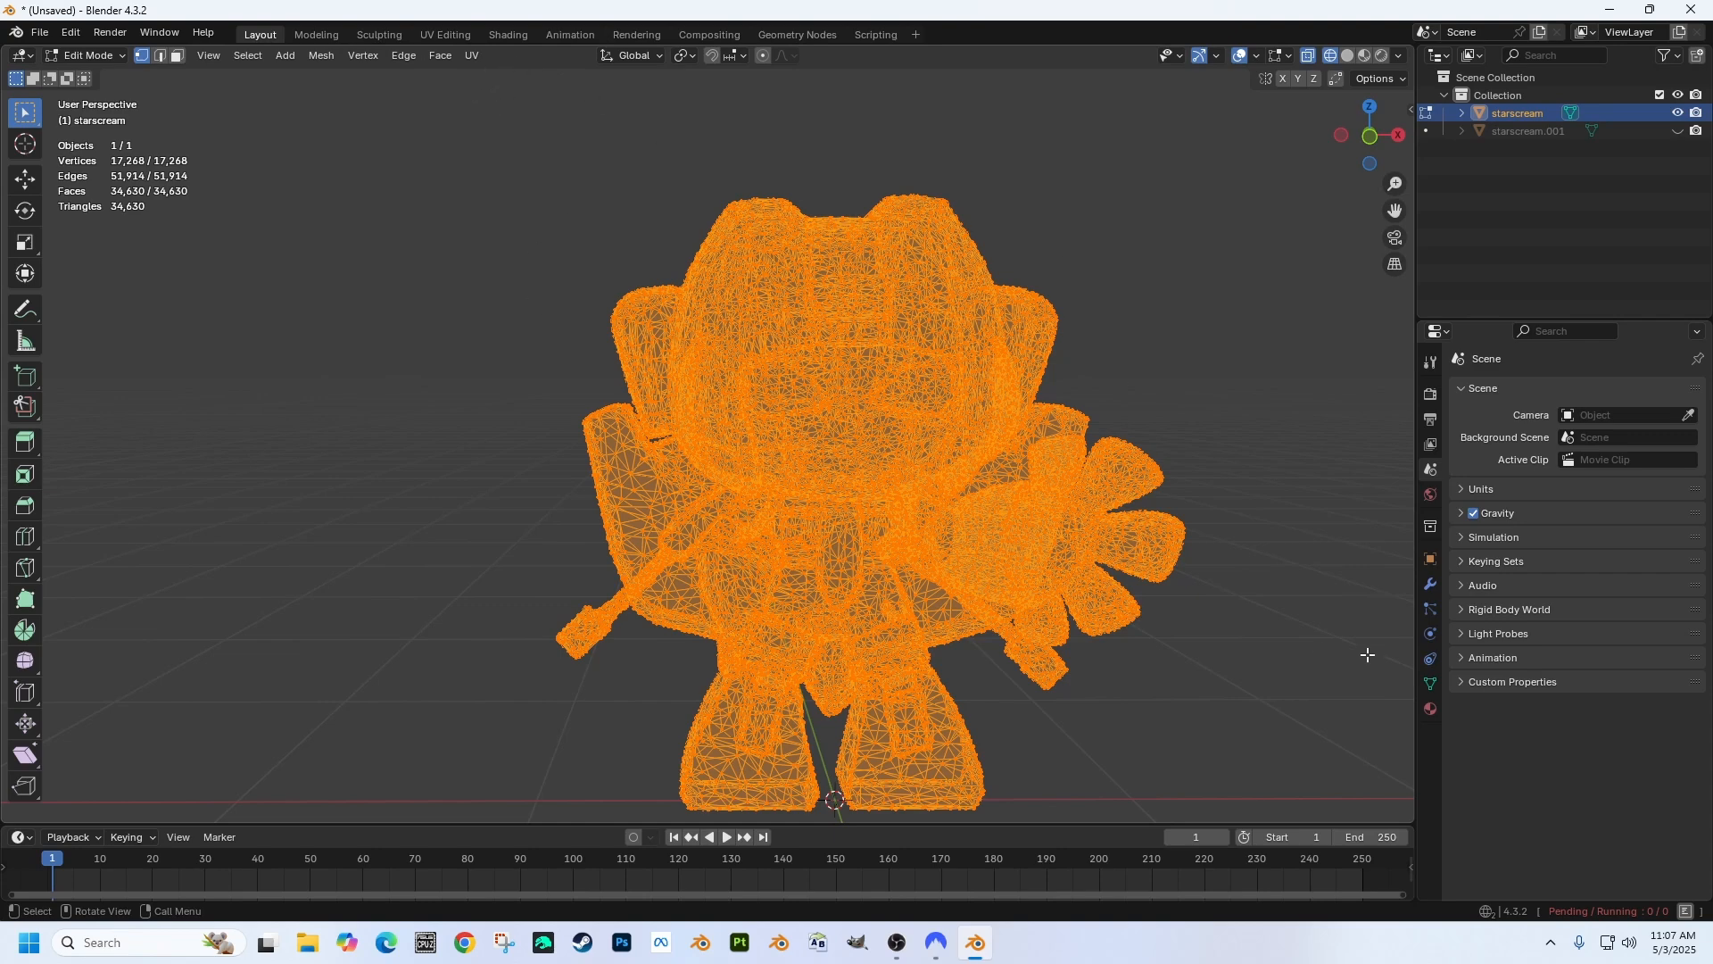
pyautogui.click(1435, 584)
pyautogui.click(1533, 389)
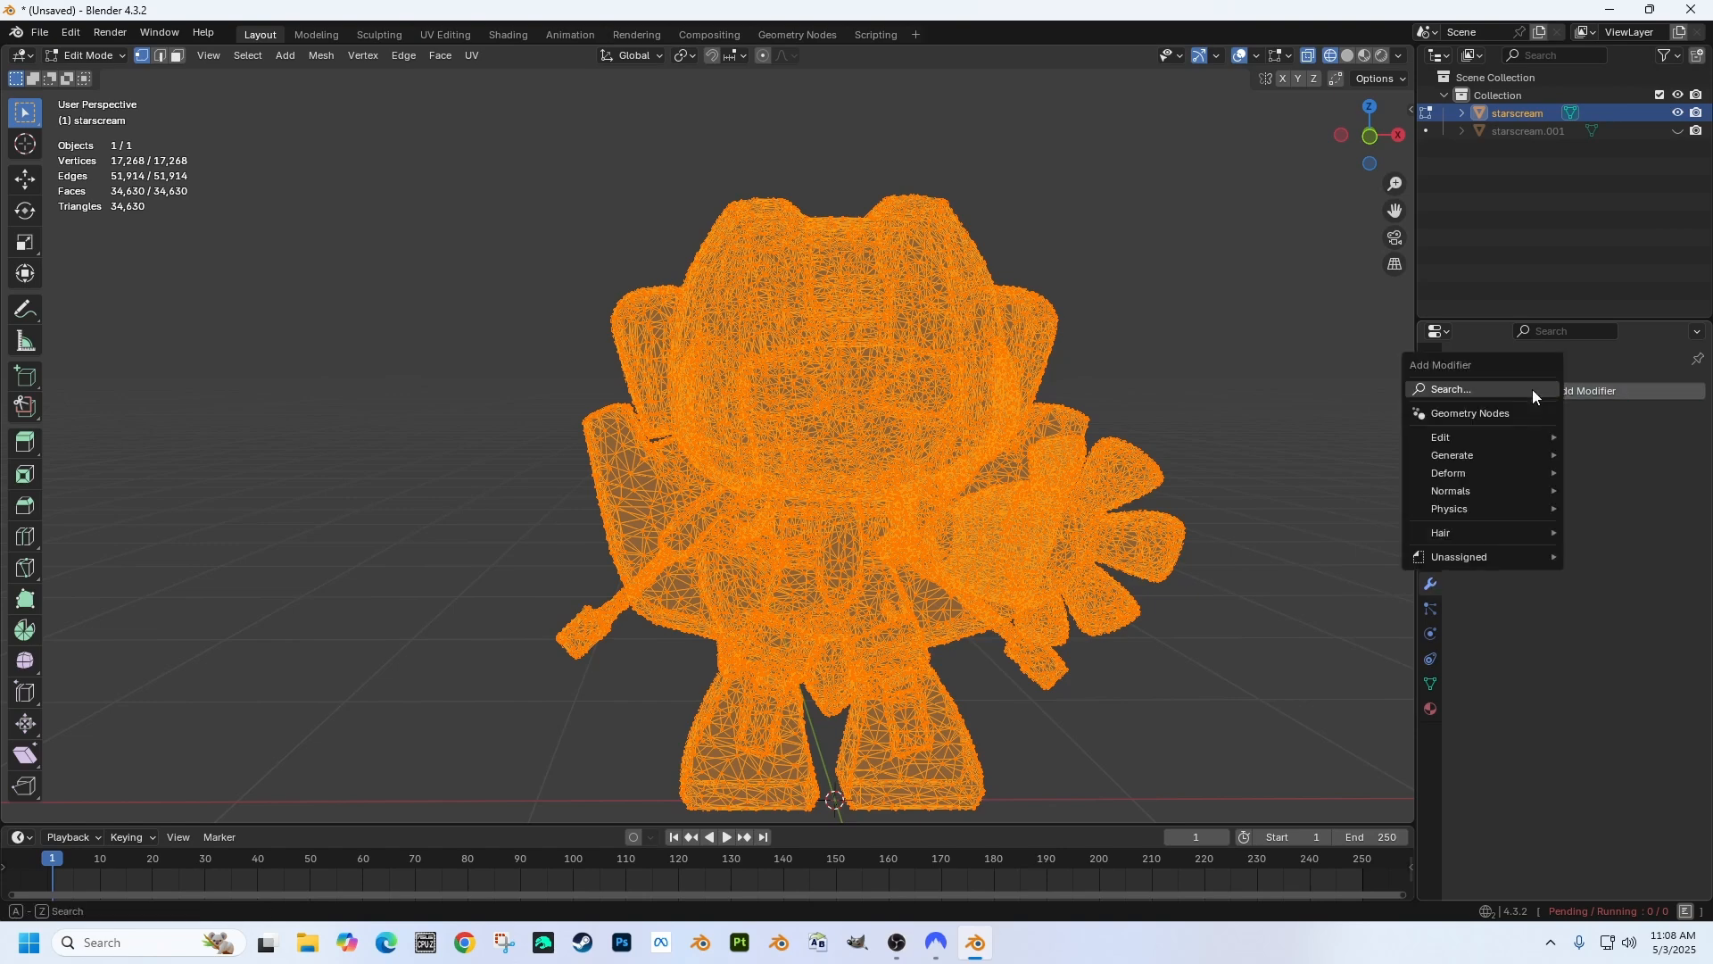
pyautogui.moveTo(1458, 457)
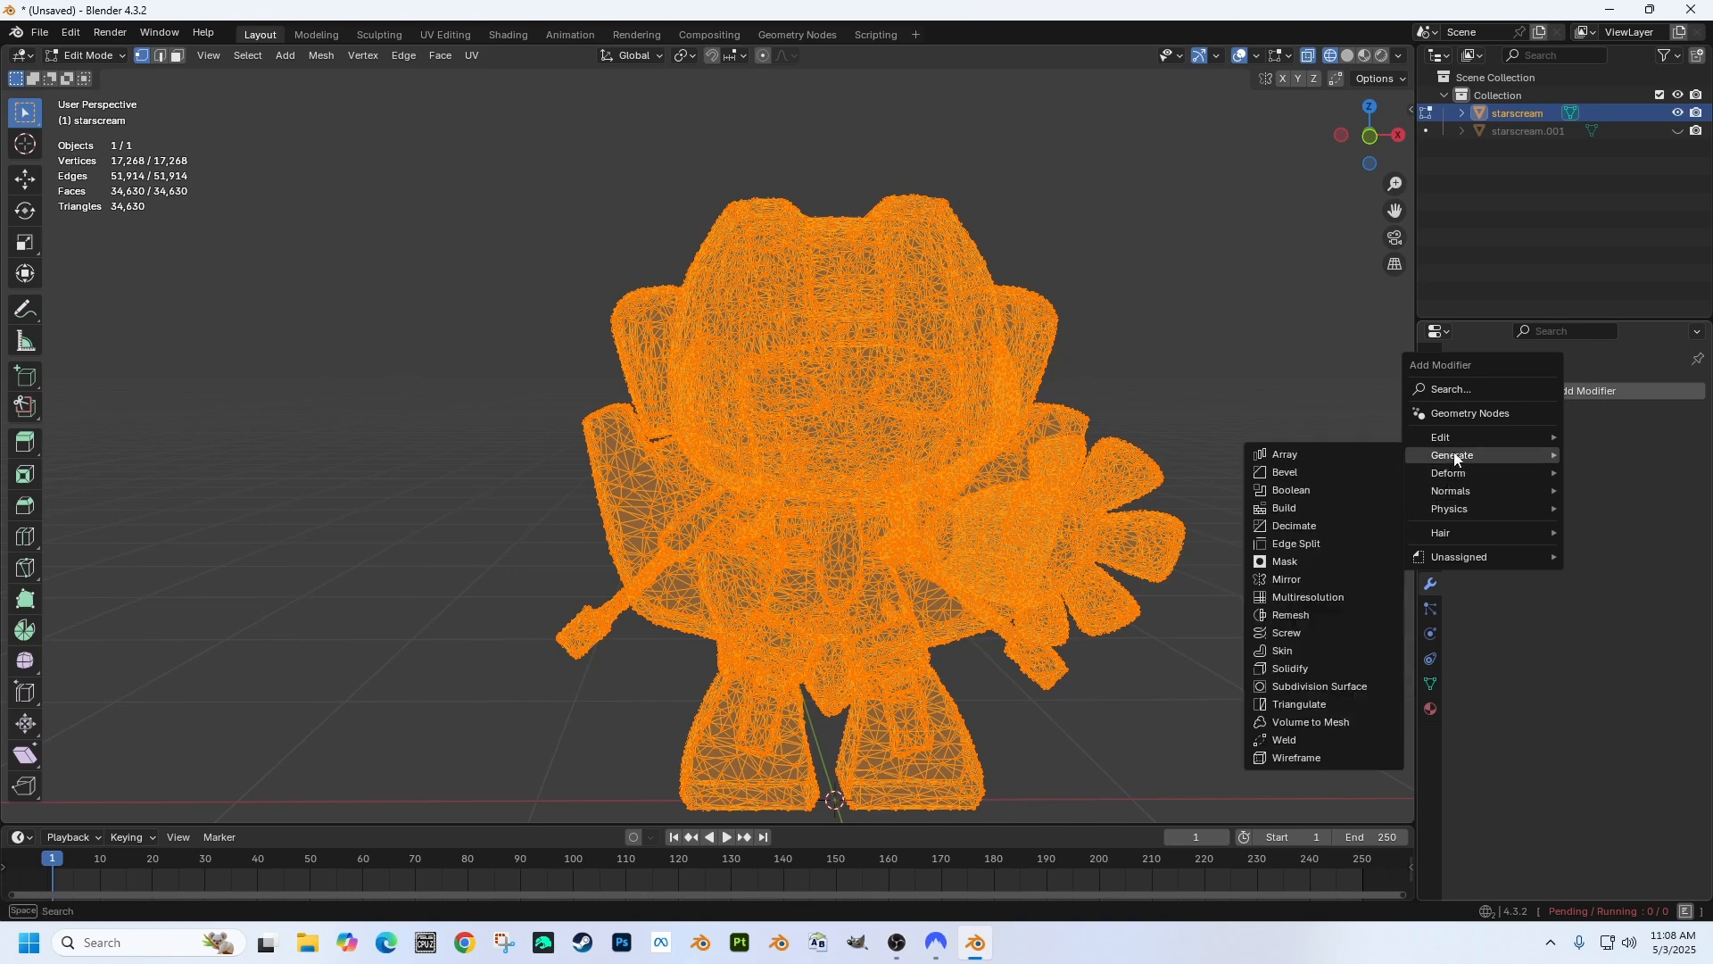
pyautogui.click(1293, 527)
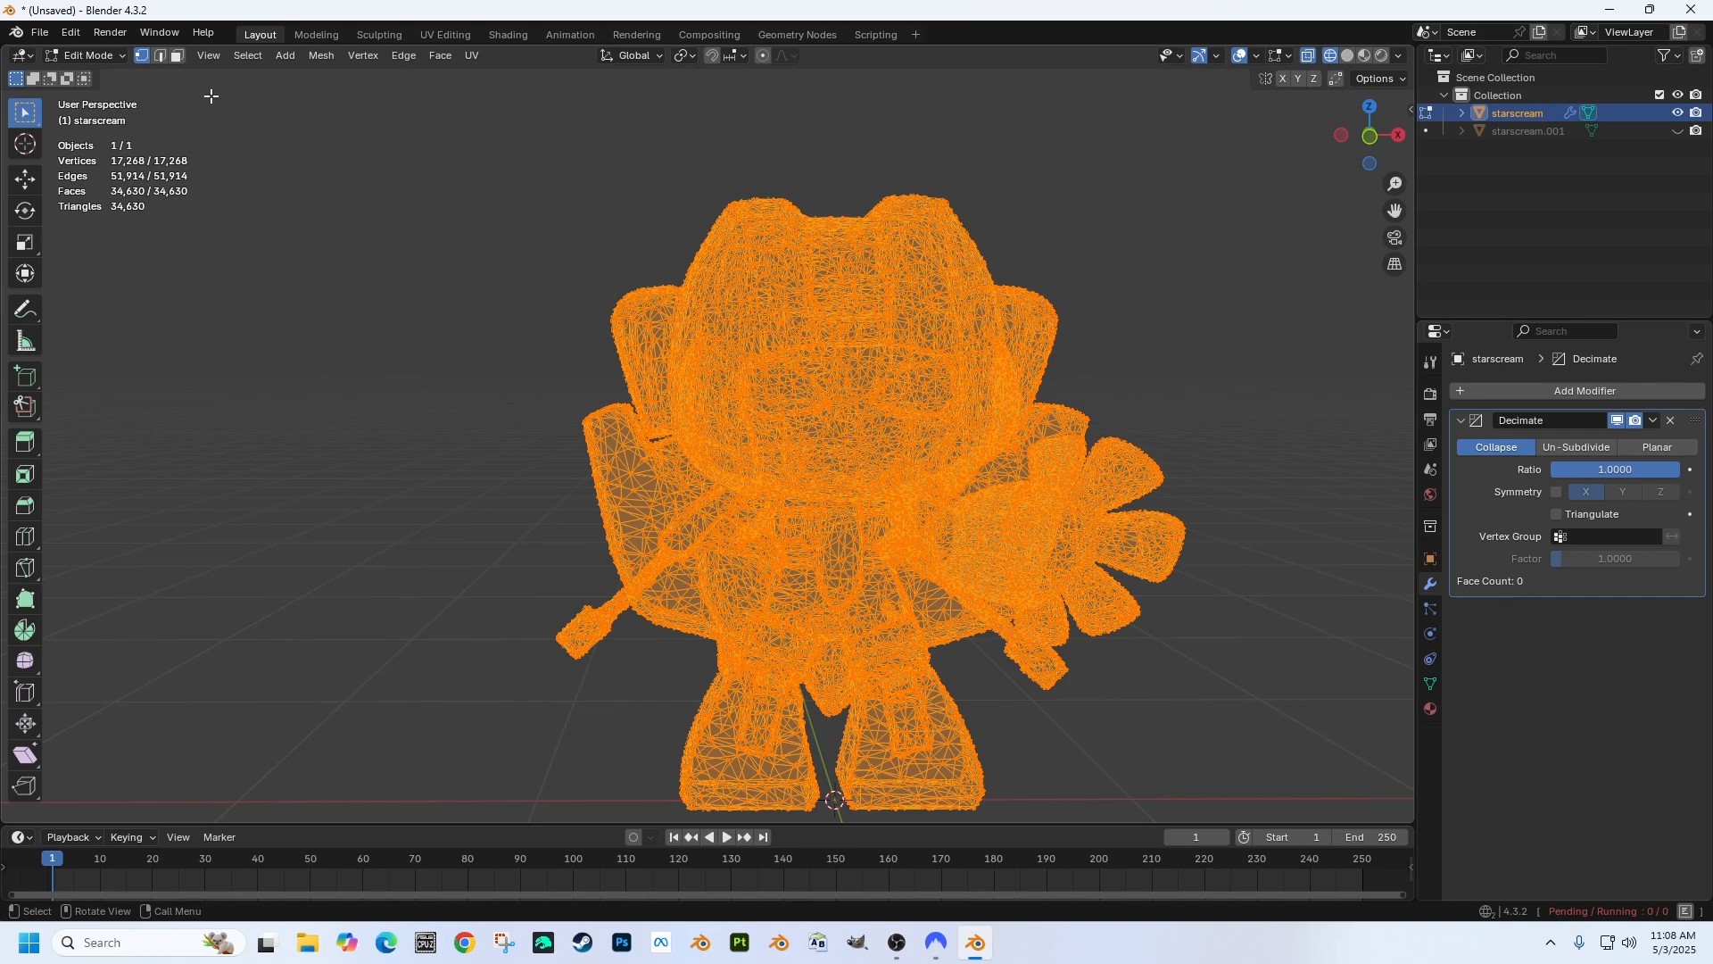
# Step: Return to Object Mode and lower the Decimate modifier's Collapse ratio to 0.6395
pyautogui.click(95, 56)
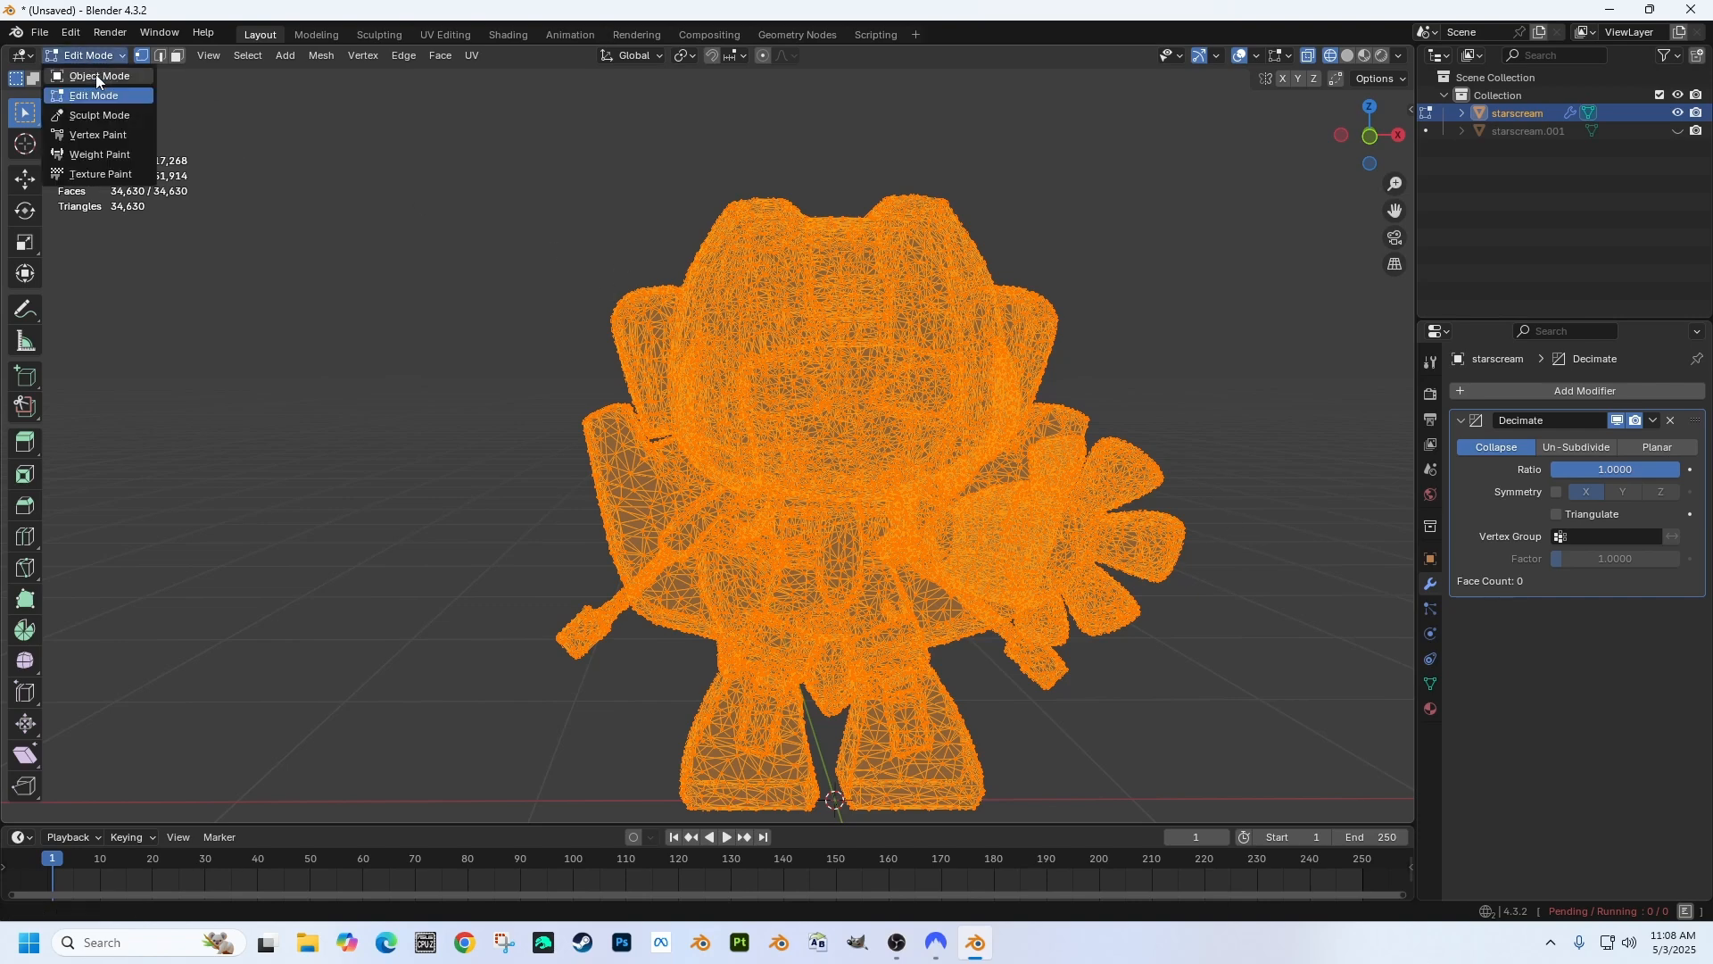
pyautogui.click(94, 75)
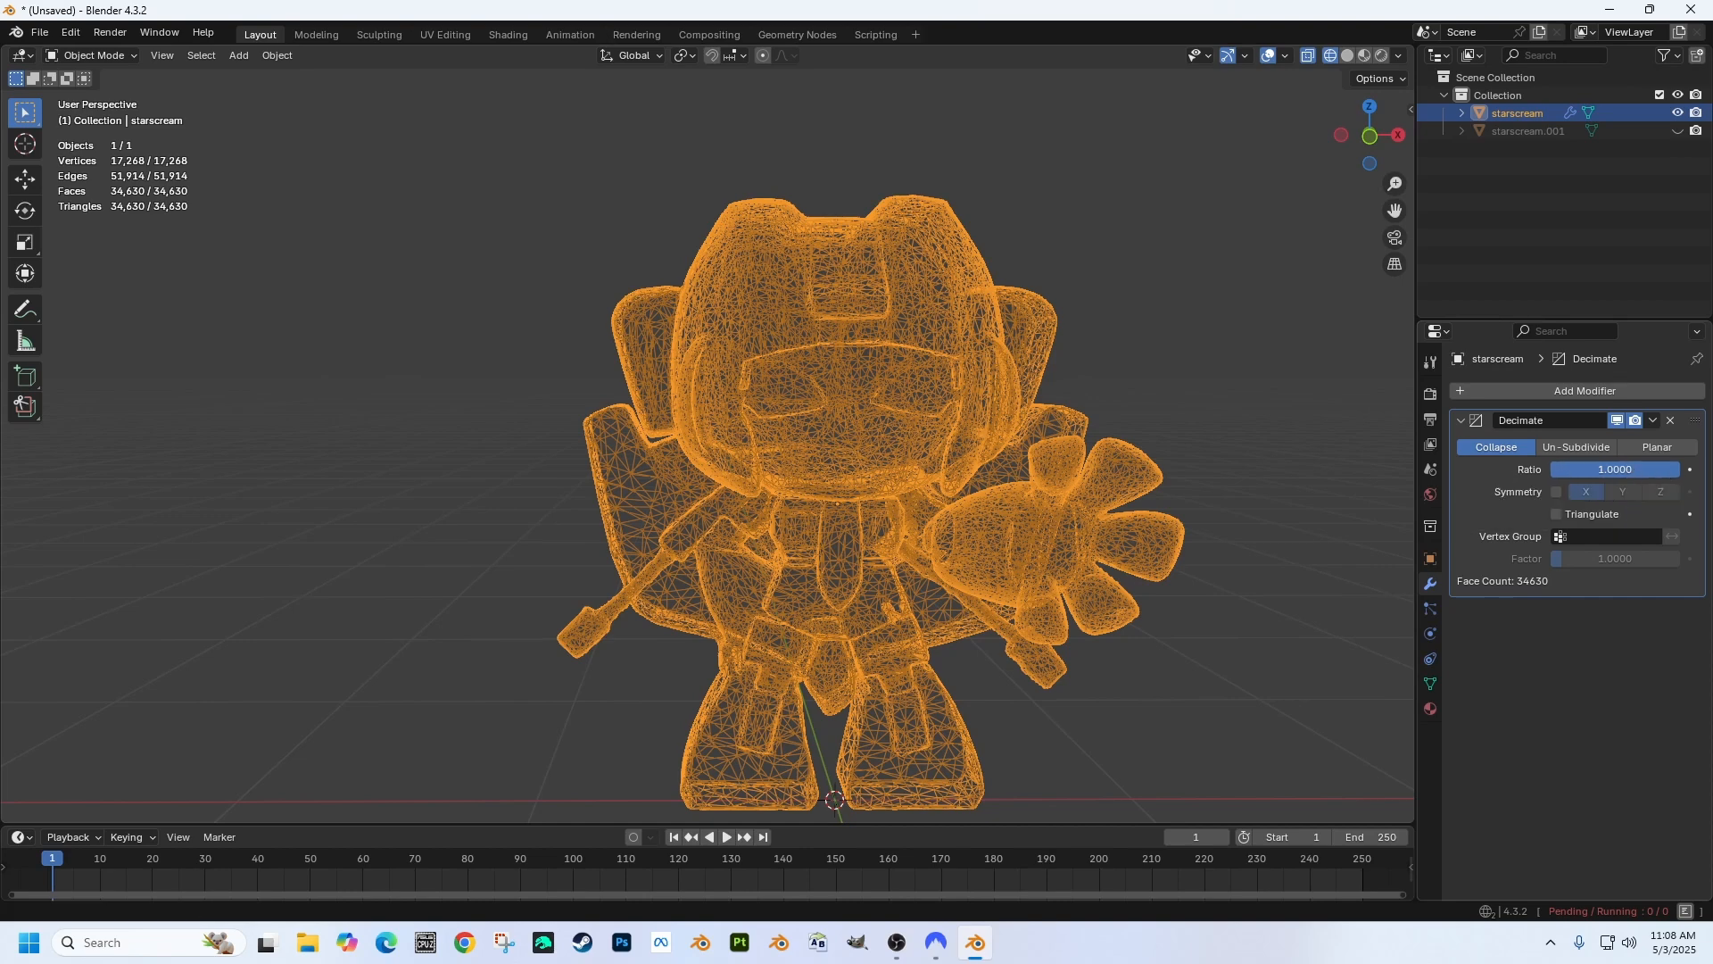
pyautogui.moveTo(1615, 469); pyautogui.dragTo(1598, 469)
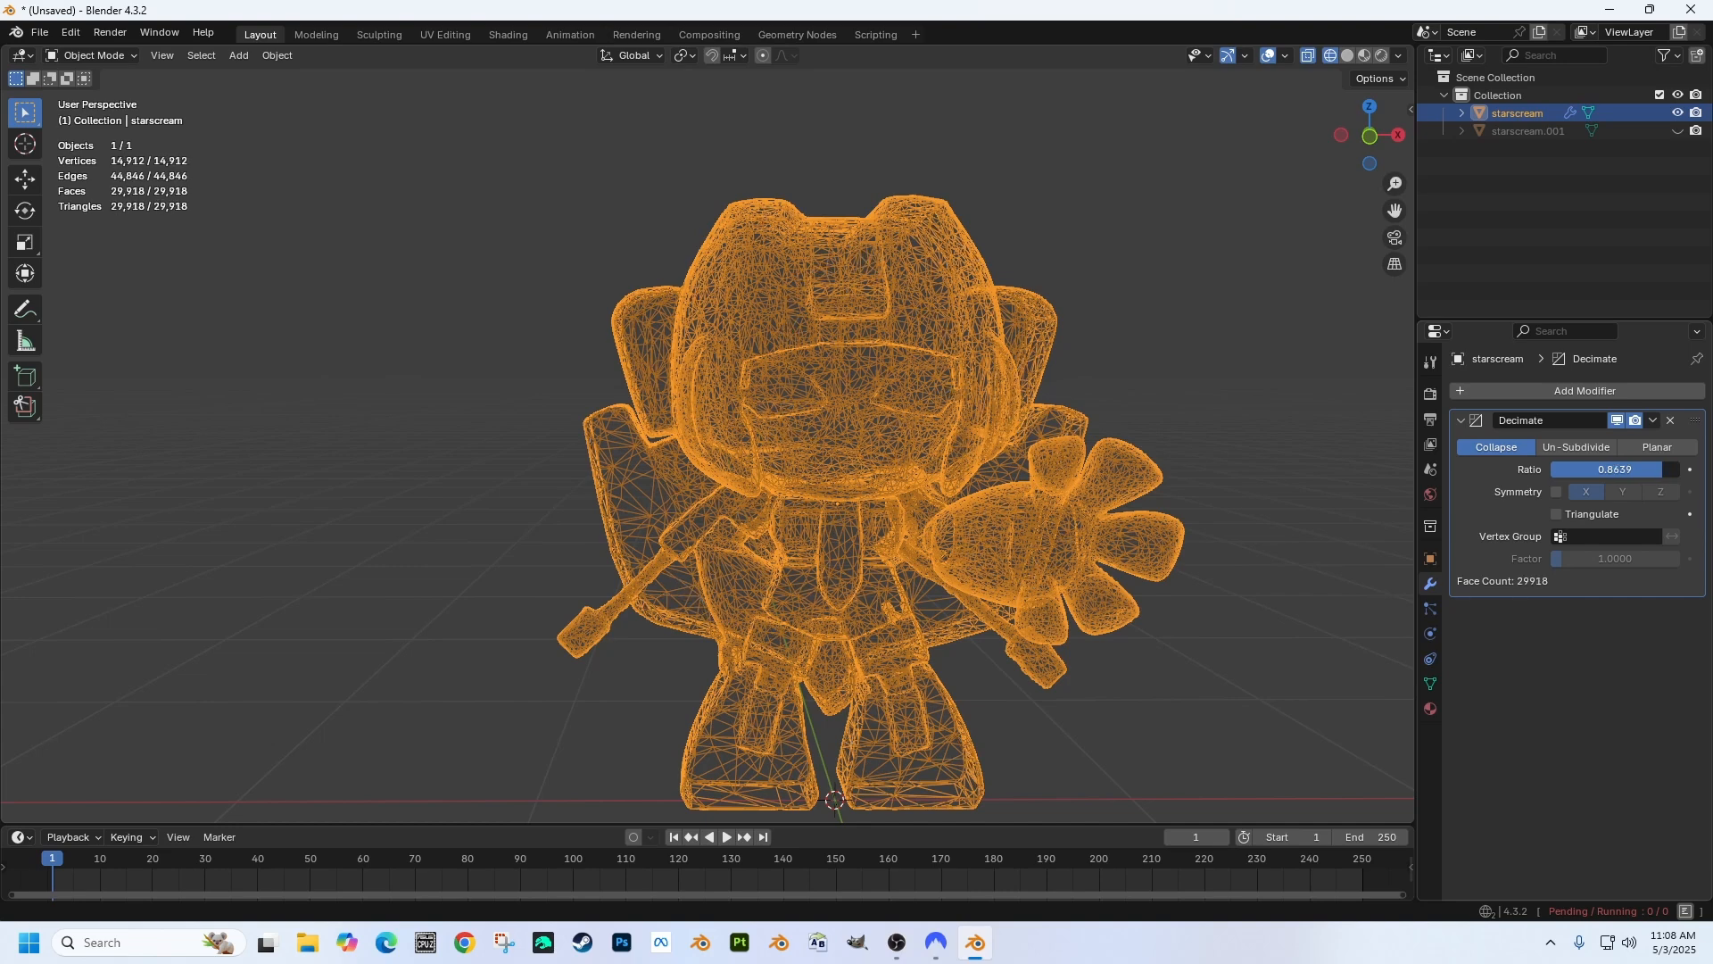
pyautogui.moveTo(1599, 469); pyautogui.dragTo(1583, 469)
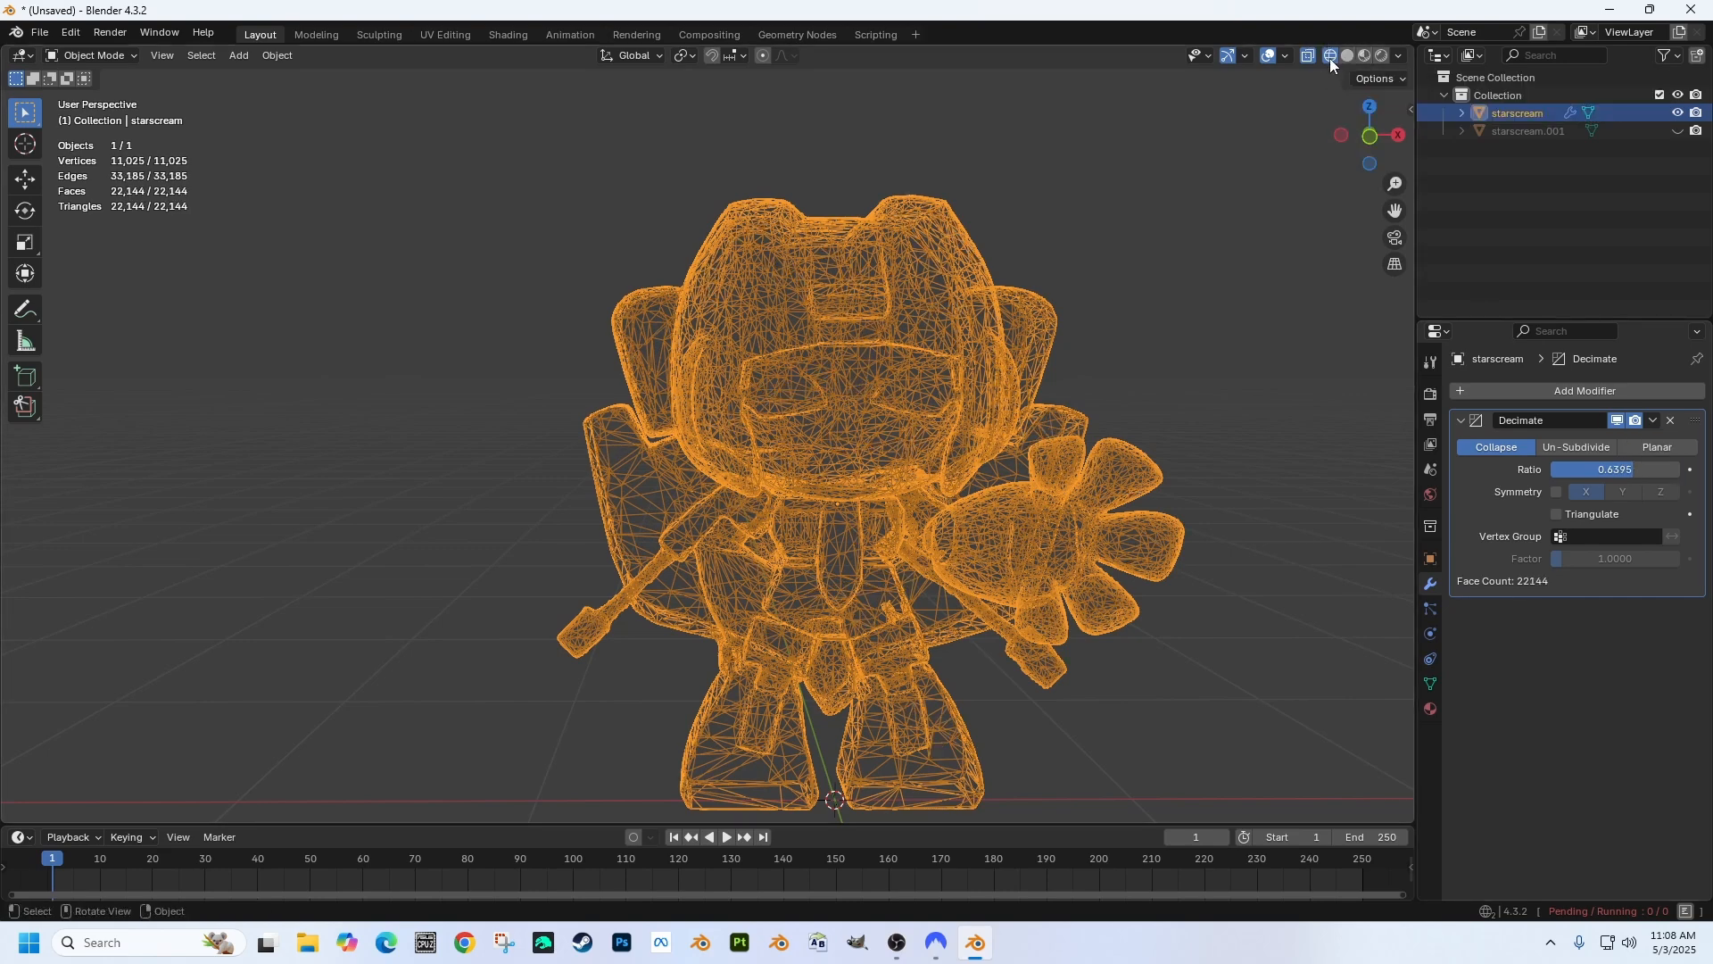
# Step: Switch the viewport to Material Preview shading and lower the starscream's Decimate Collapse ratio to 0.1905
pyautogui.click(1363, 55)
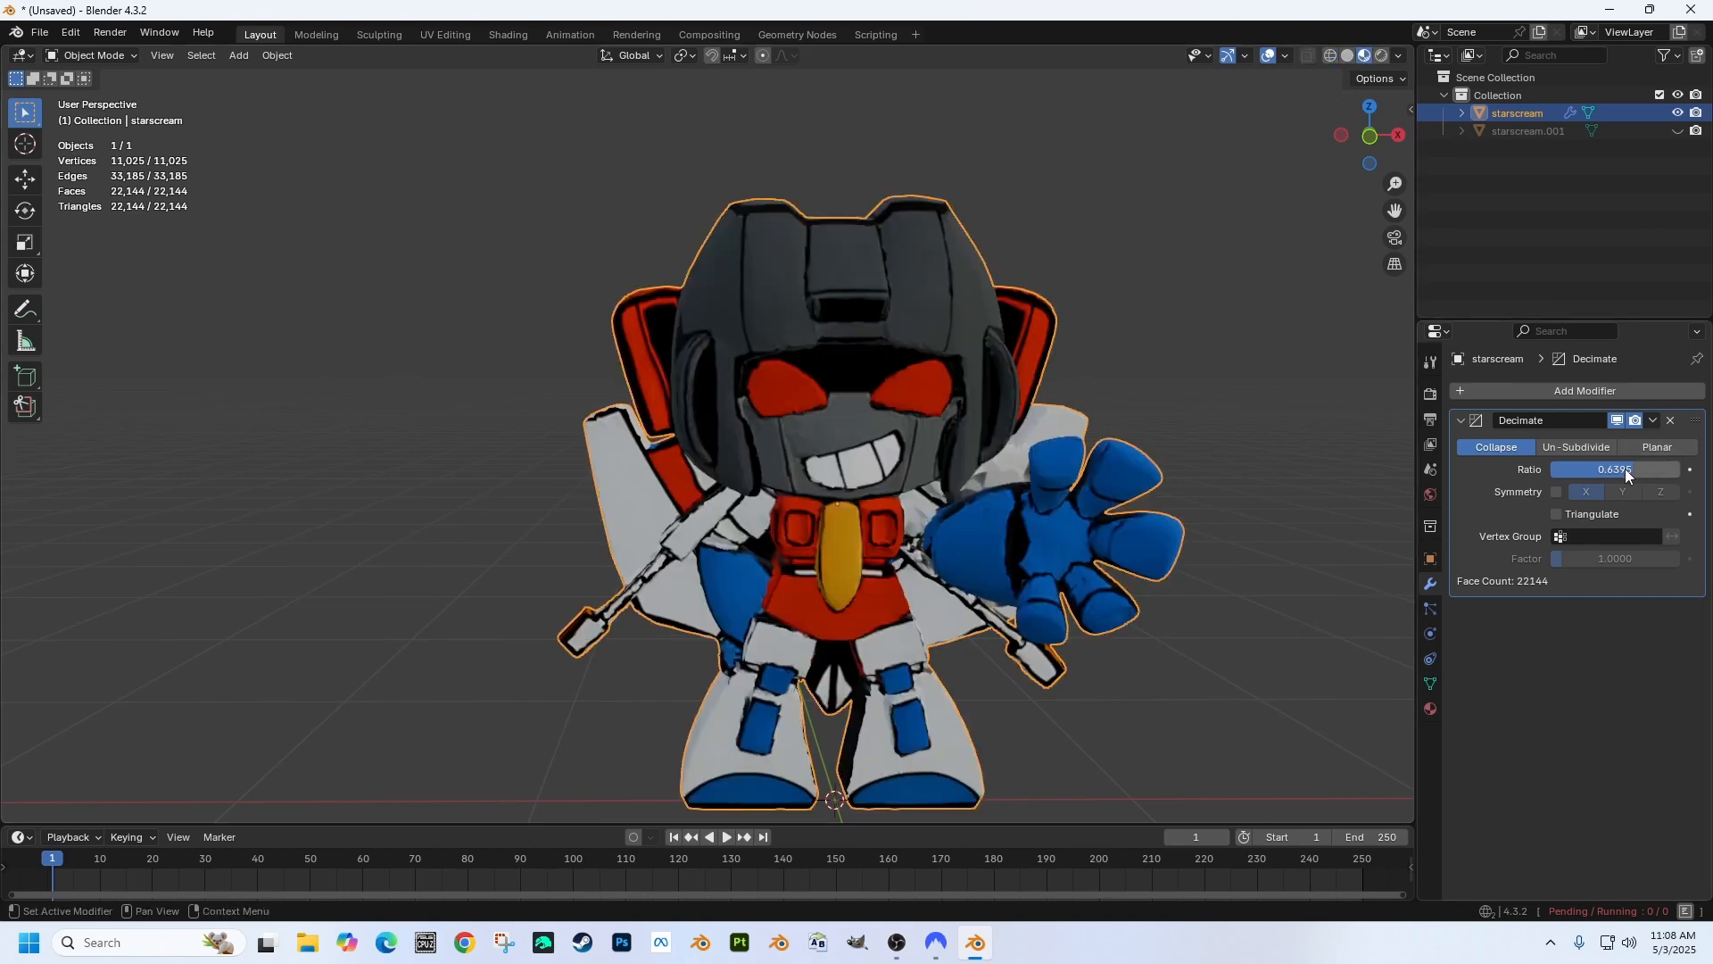
pyautogui.moveTo(1644, 467); pyautogui.dragTo(1588, 467)
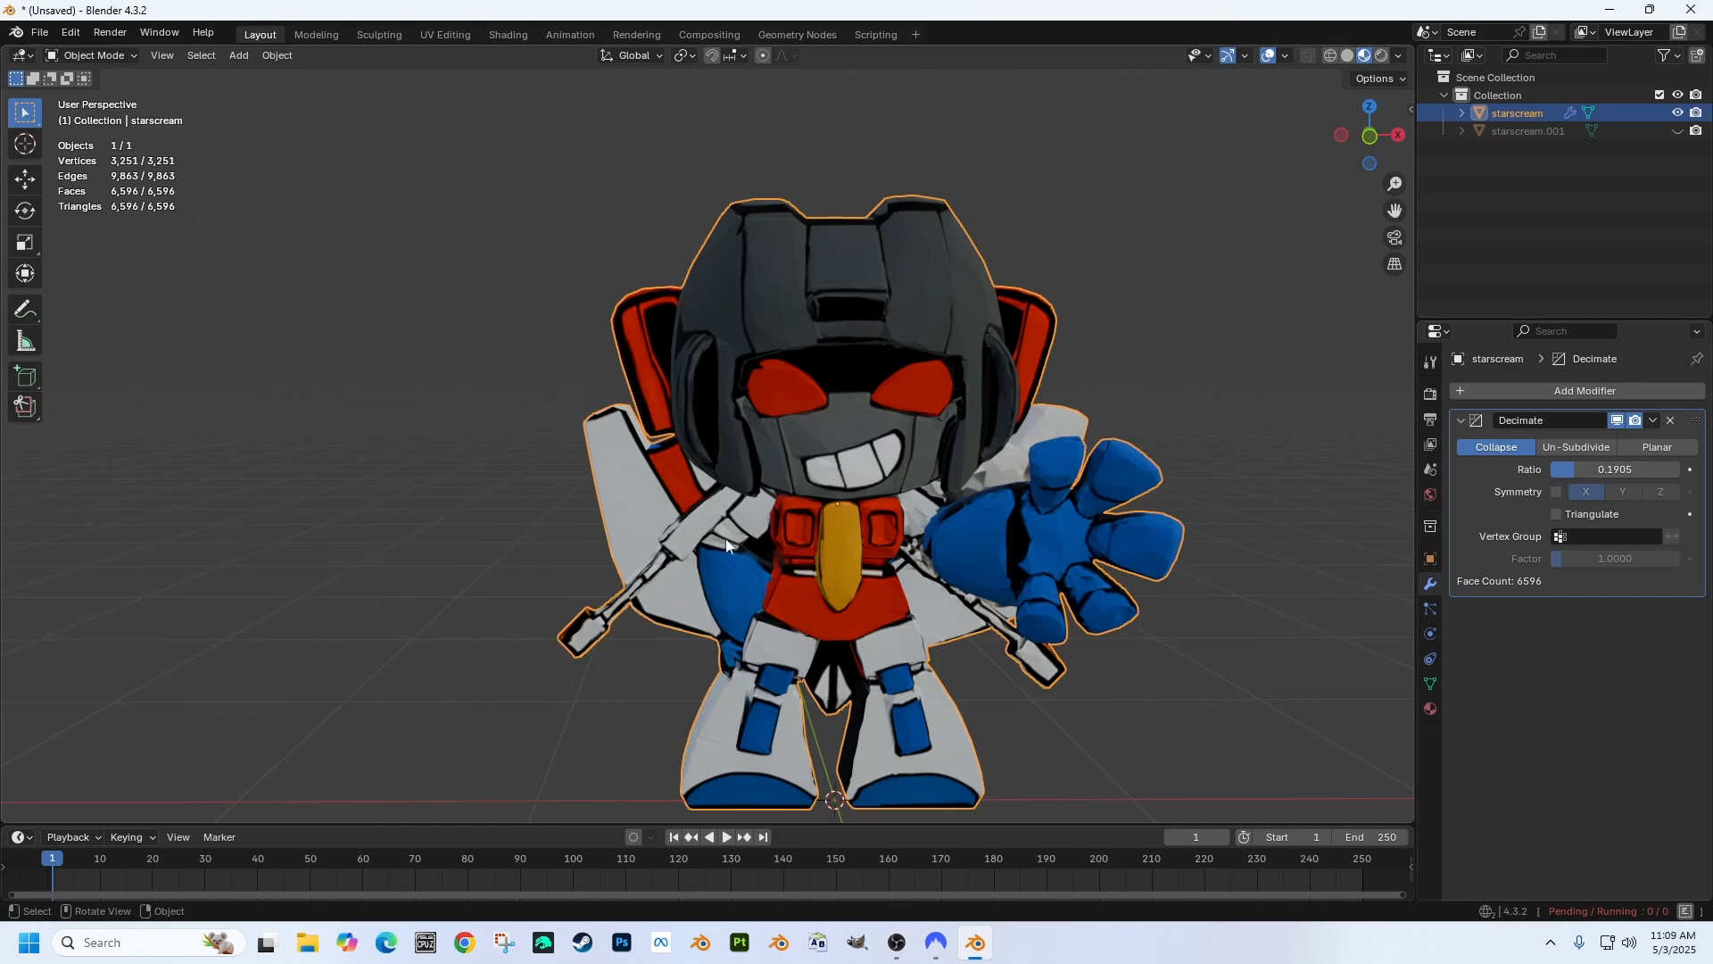
pyautogui.moveTo(578, 412)
pyautogui.mouseDown(button='middle')
pyautogui.moveTo(661, 425)
pyautogui.moveTo(742, 405)
pyautogui.moveTo(630, 389)
pyautogui.moveTo(428, 408)
pyautogui.moveTo(548, 420)
pyautogui.moveTo(596, 448)
pyautogui.moveTo(592, 507)
pyautogui.moveTo(556, 409)
pyautogui.moveTo(589, 428)
pyautogui.mouseUp(button='middle')
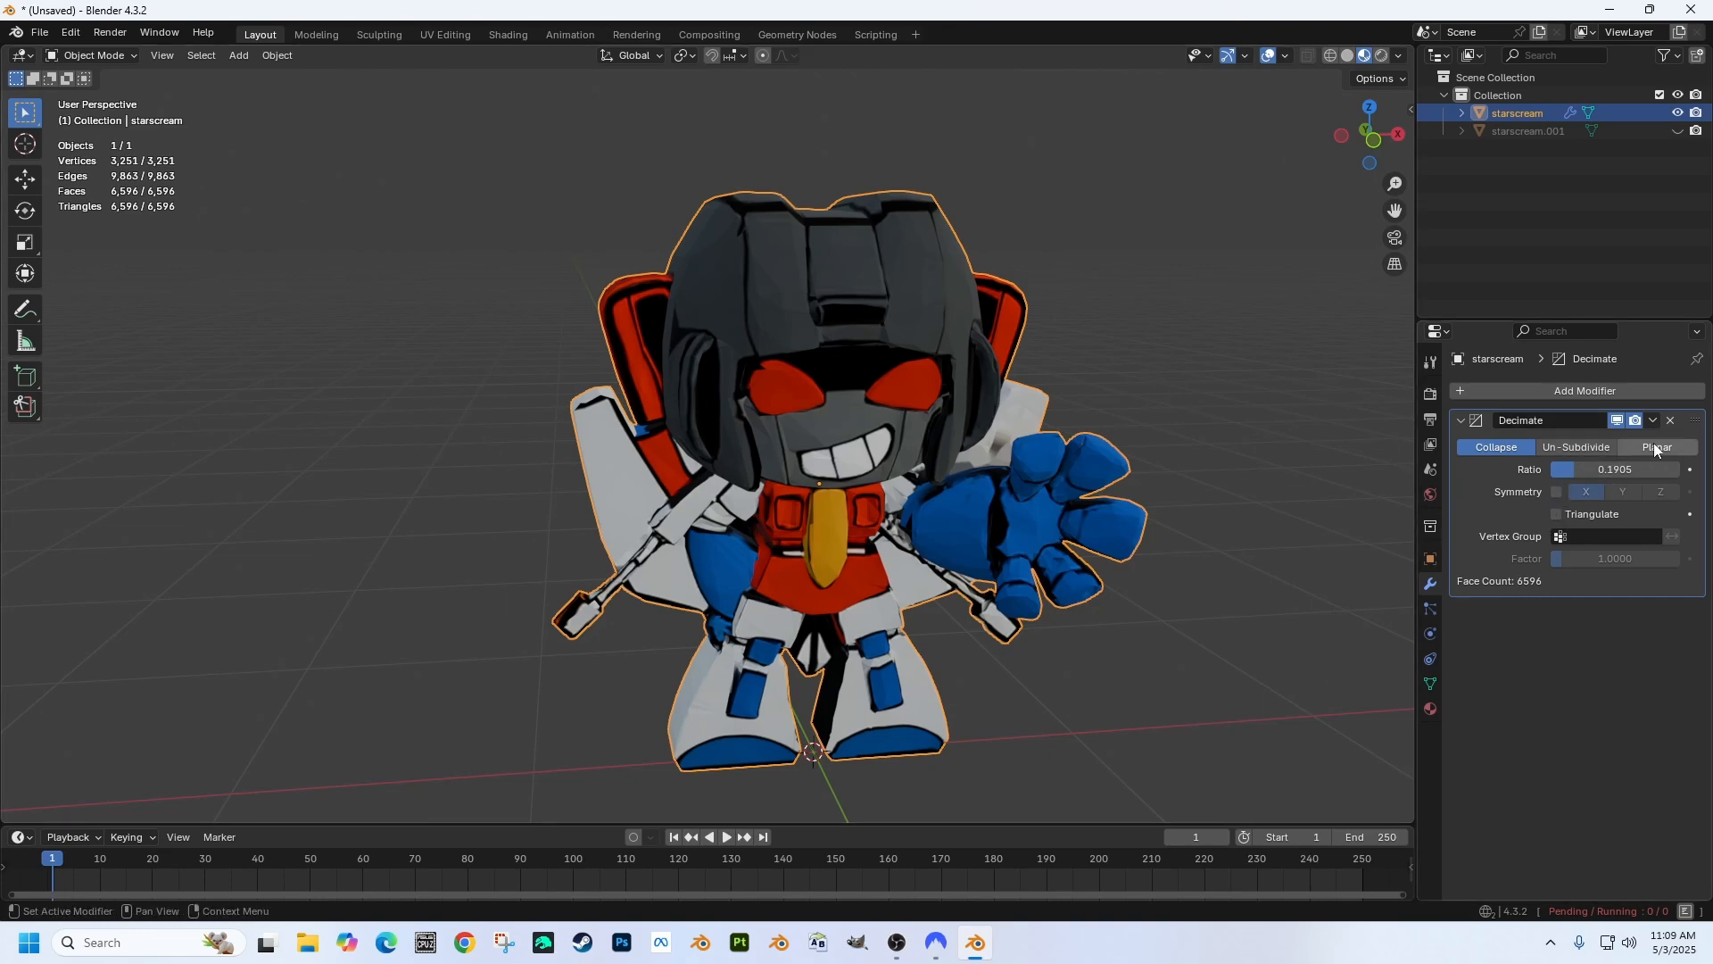
pyautogui.click(1653, 421)
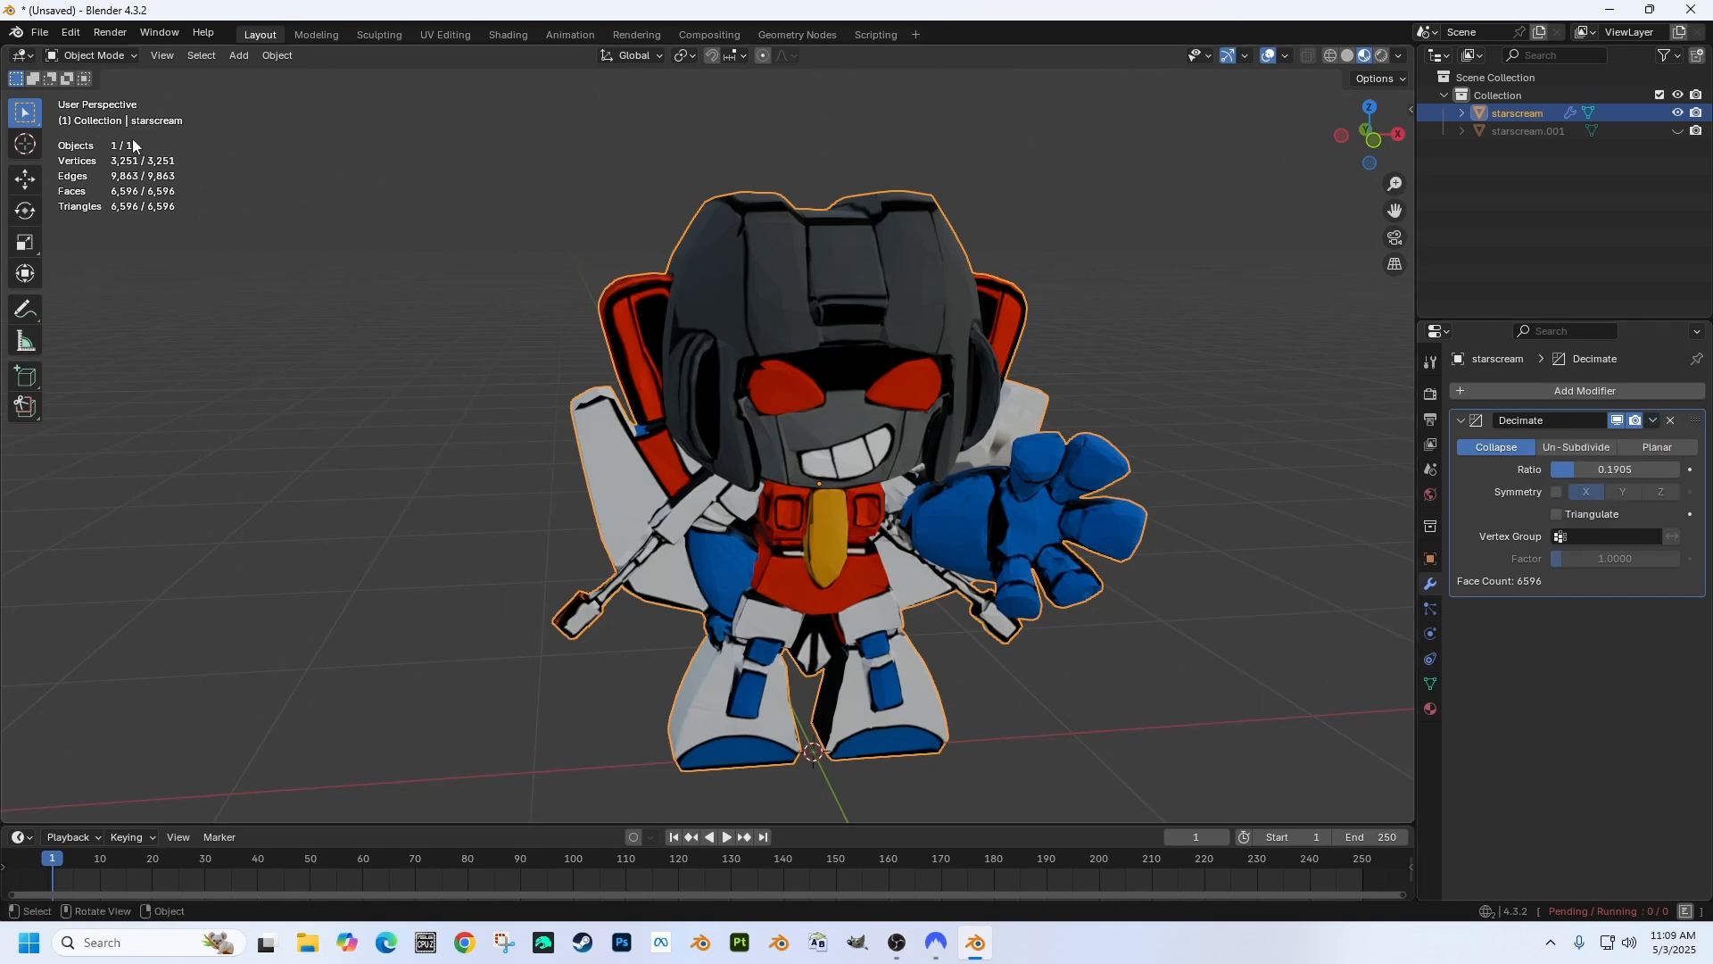
# Step: Save the scene to the Desktop as starscream2.blend
pyautogui.click(39, 32)
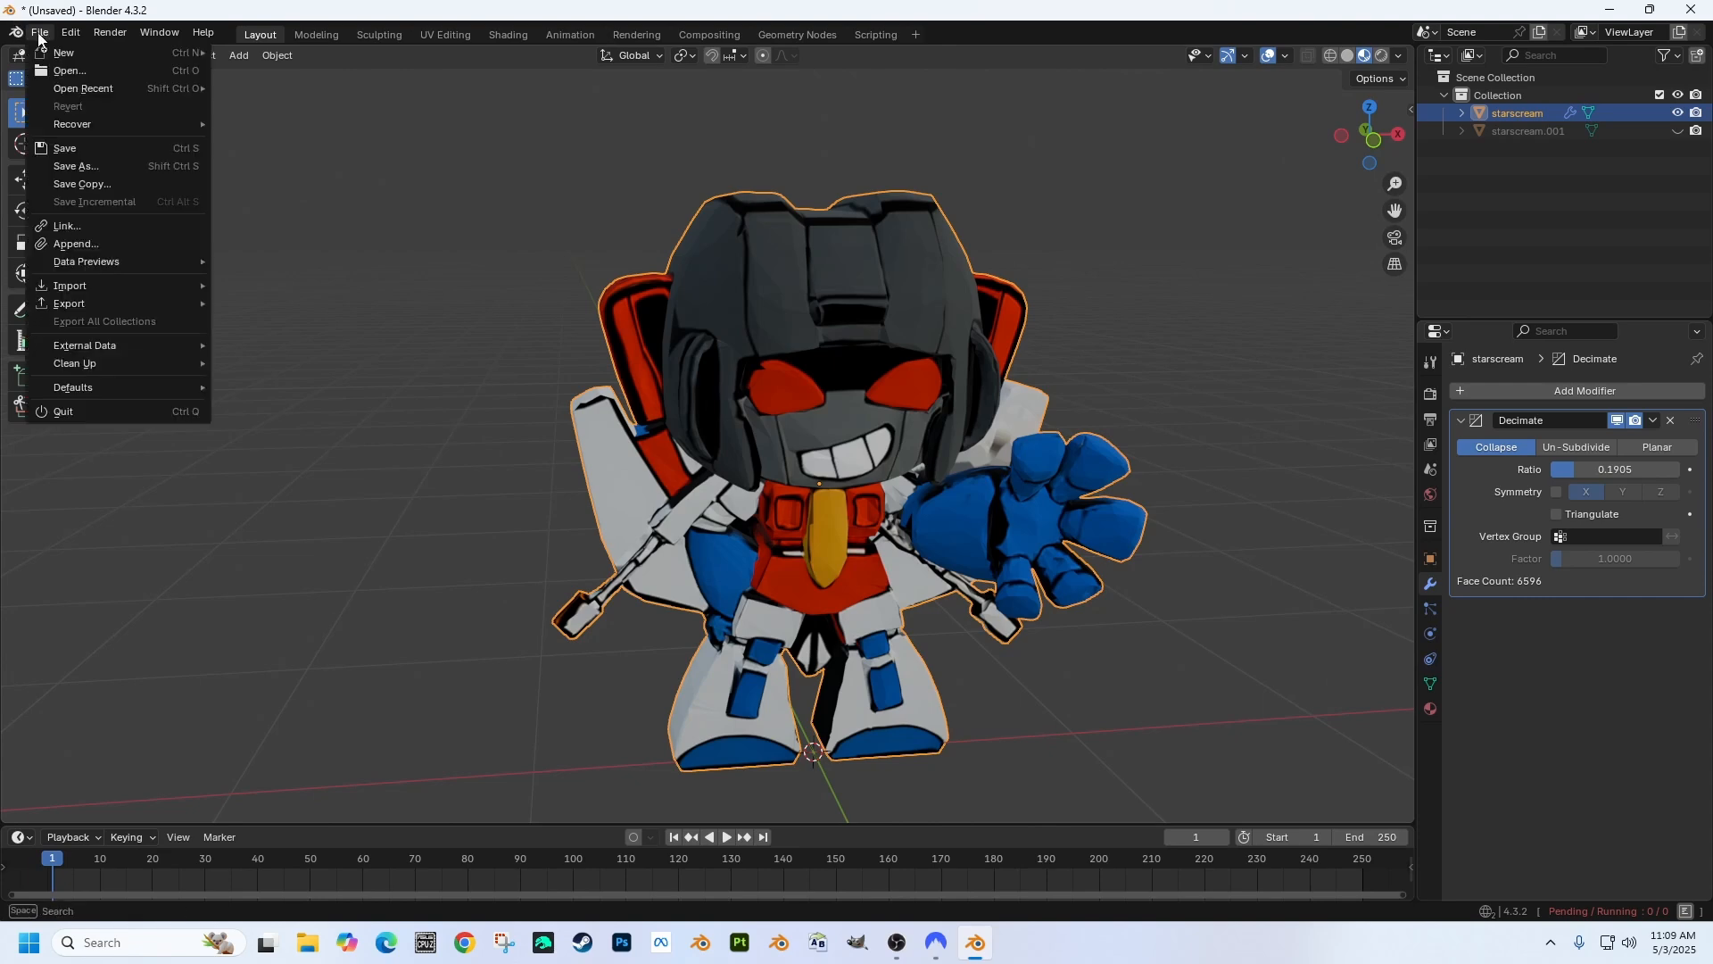
pyautogui.click(64, 166)
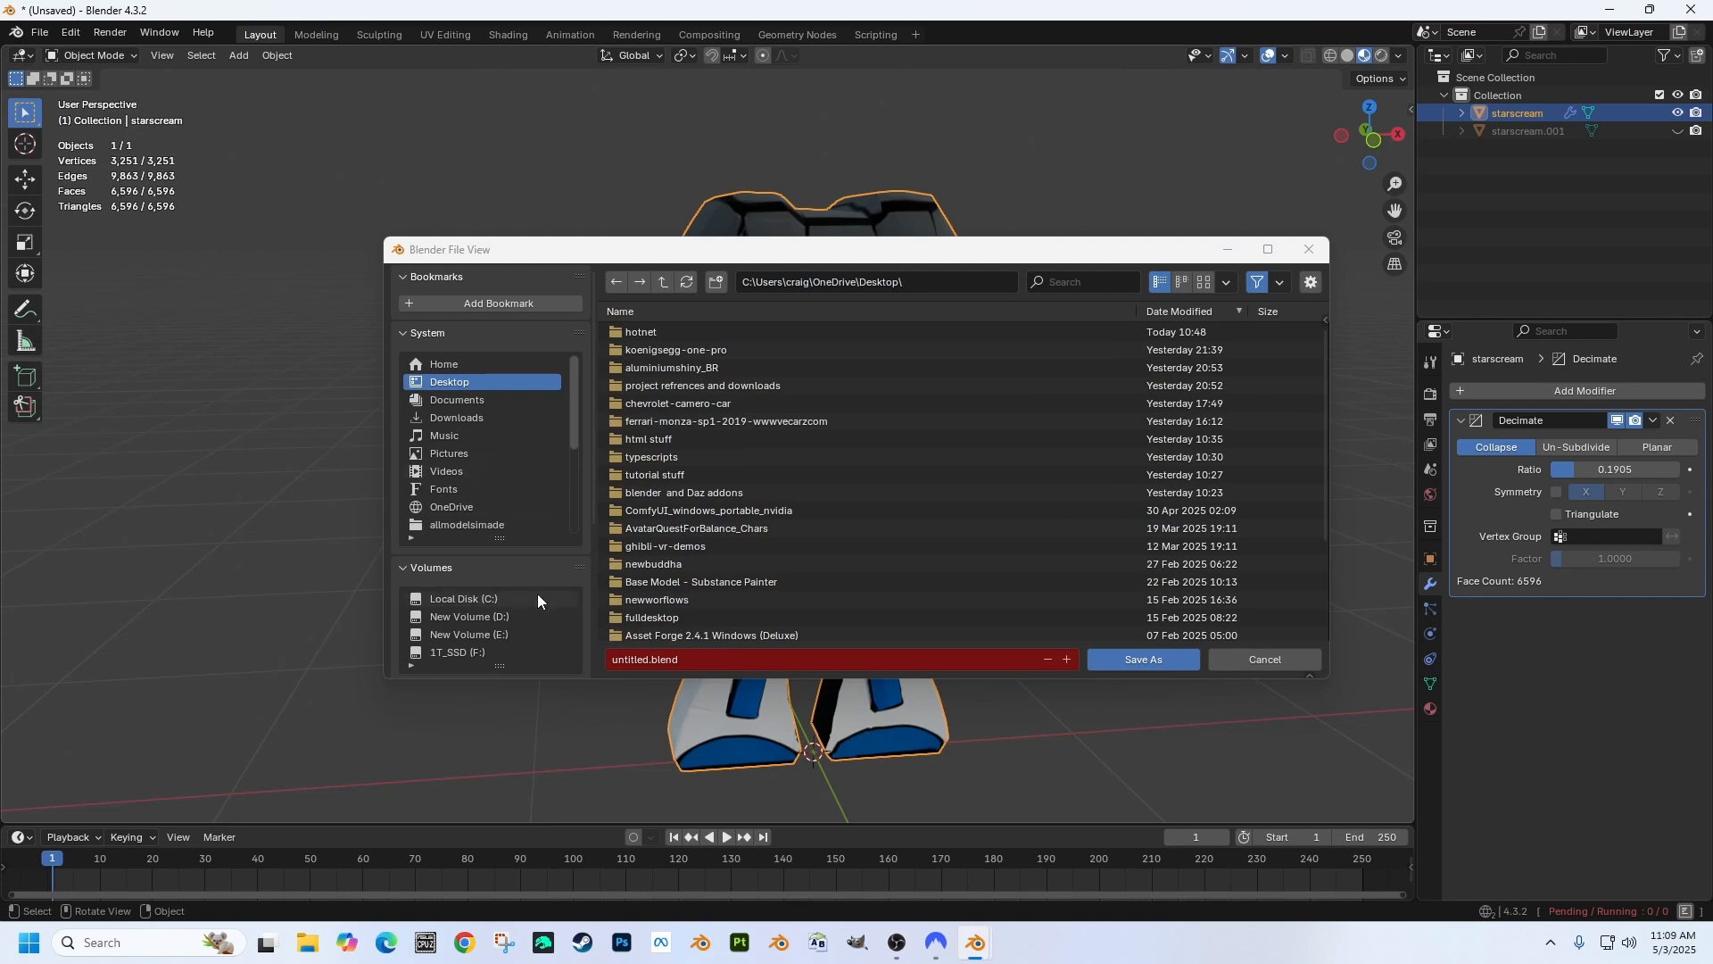
pyautogui.click(641, 659)
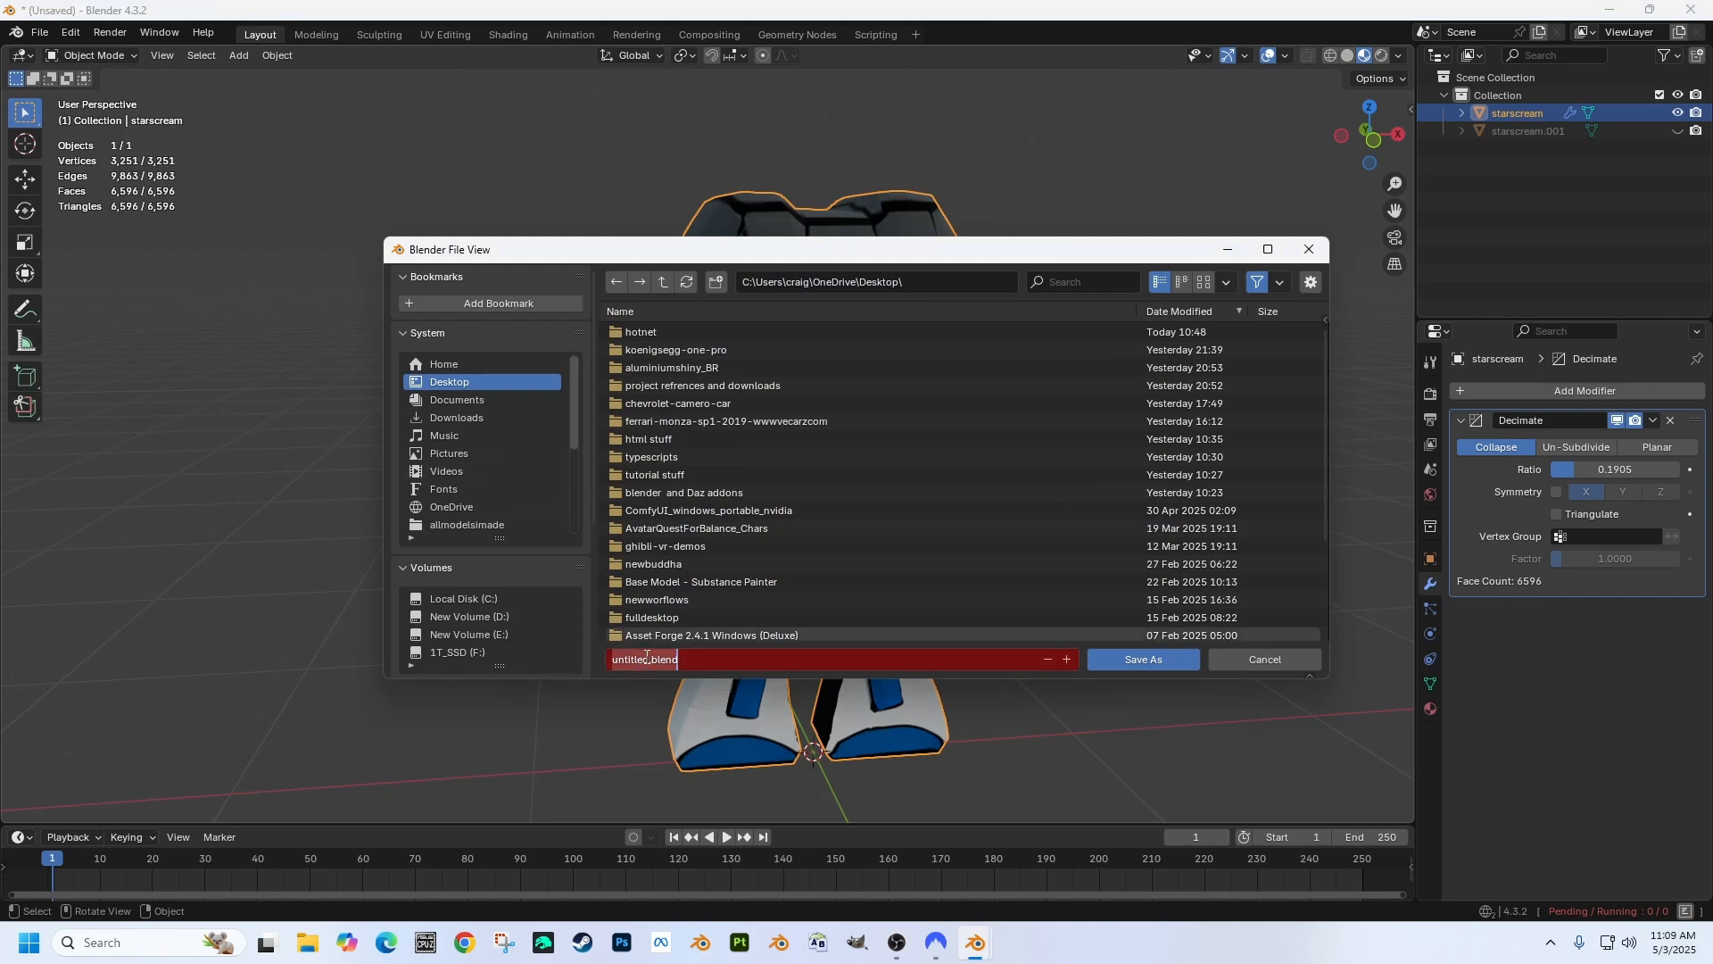
pyautogui.doubleClick(650, 661)
pyautogui.write('starscream2')
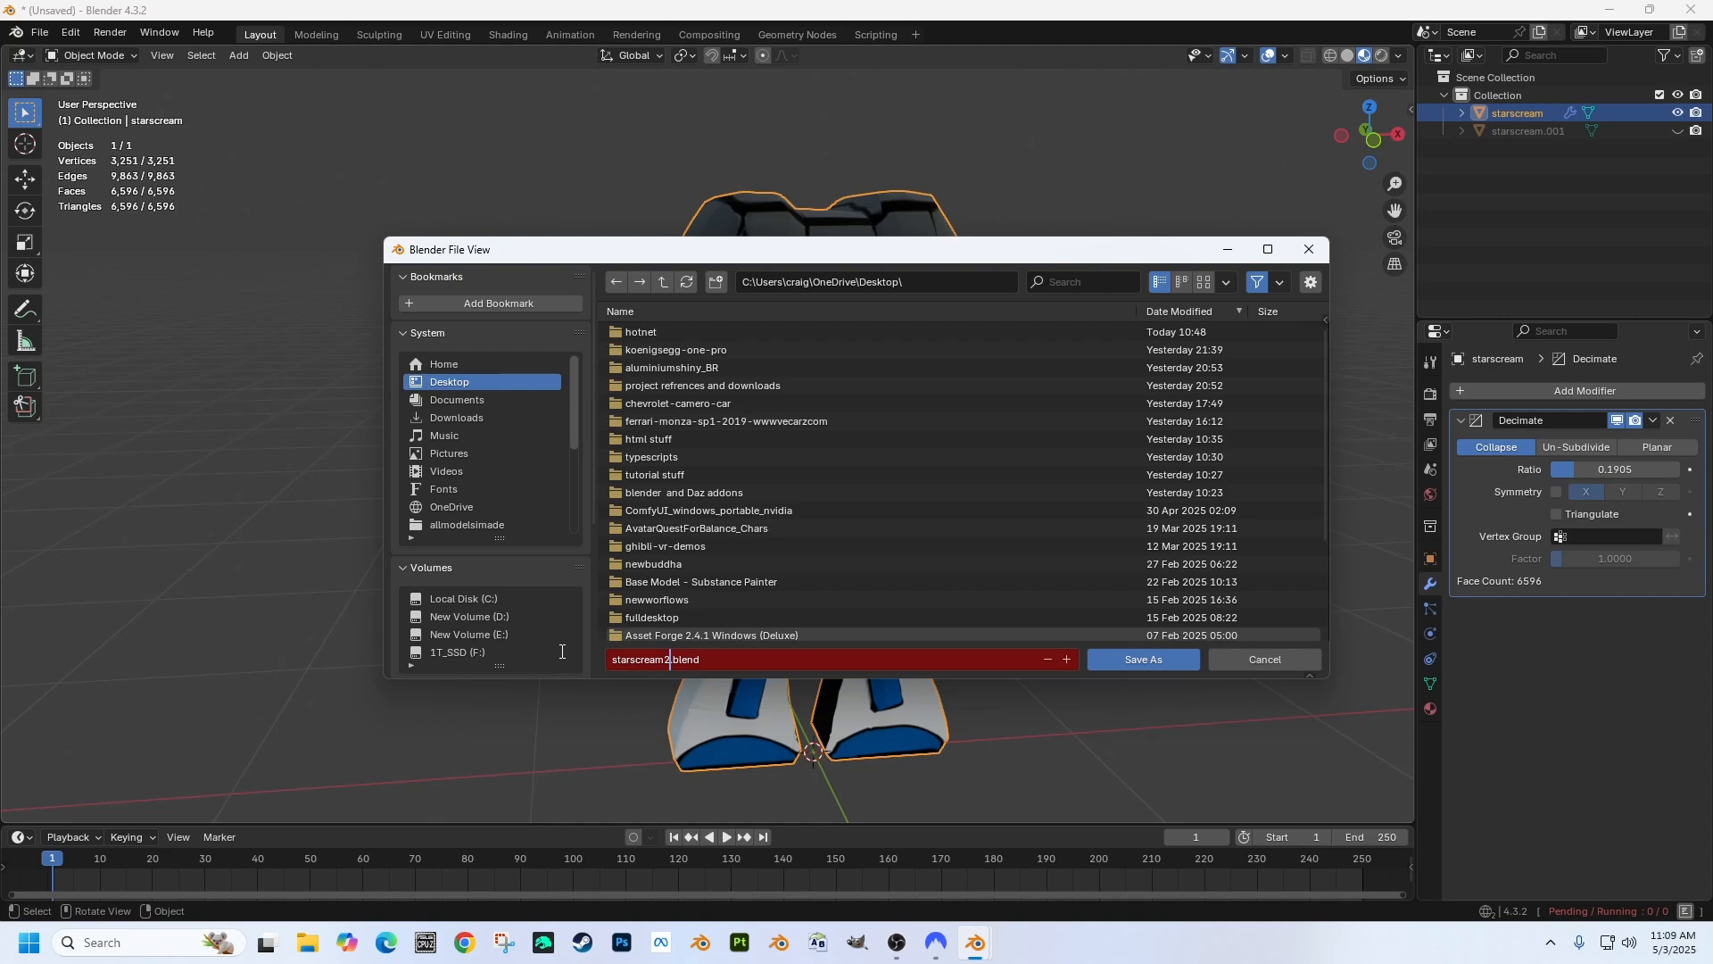
pyautogui.click(1146, 657)
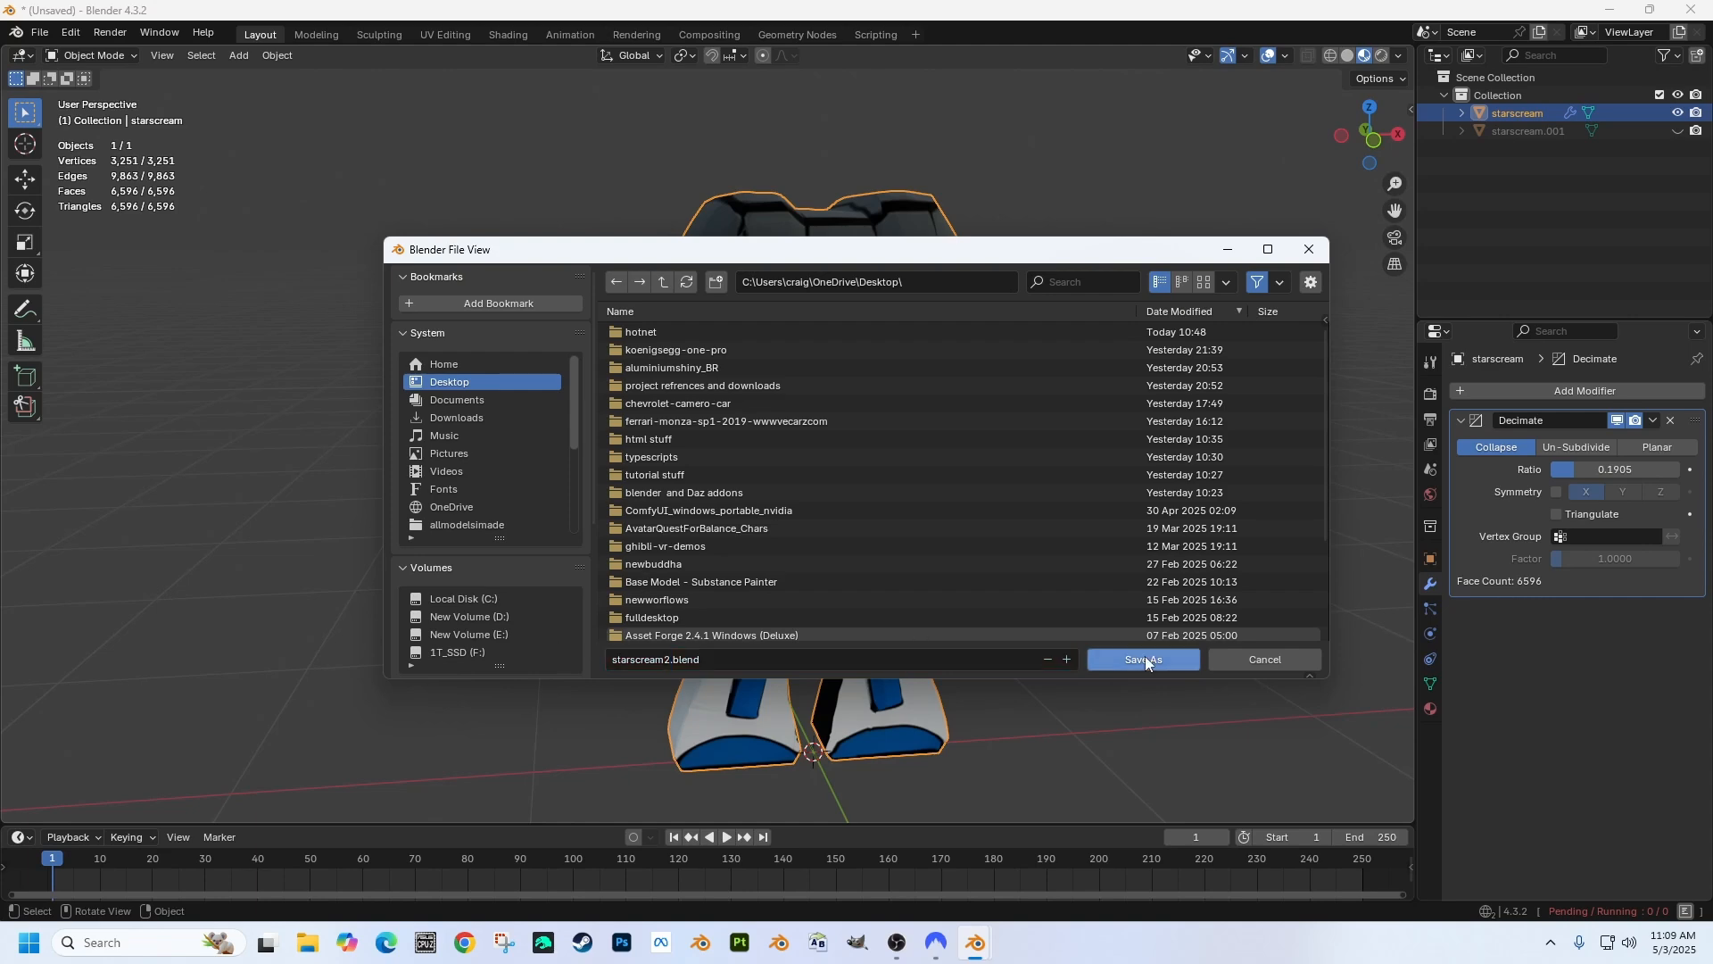
pyautogui.click(1145, 657)
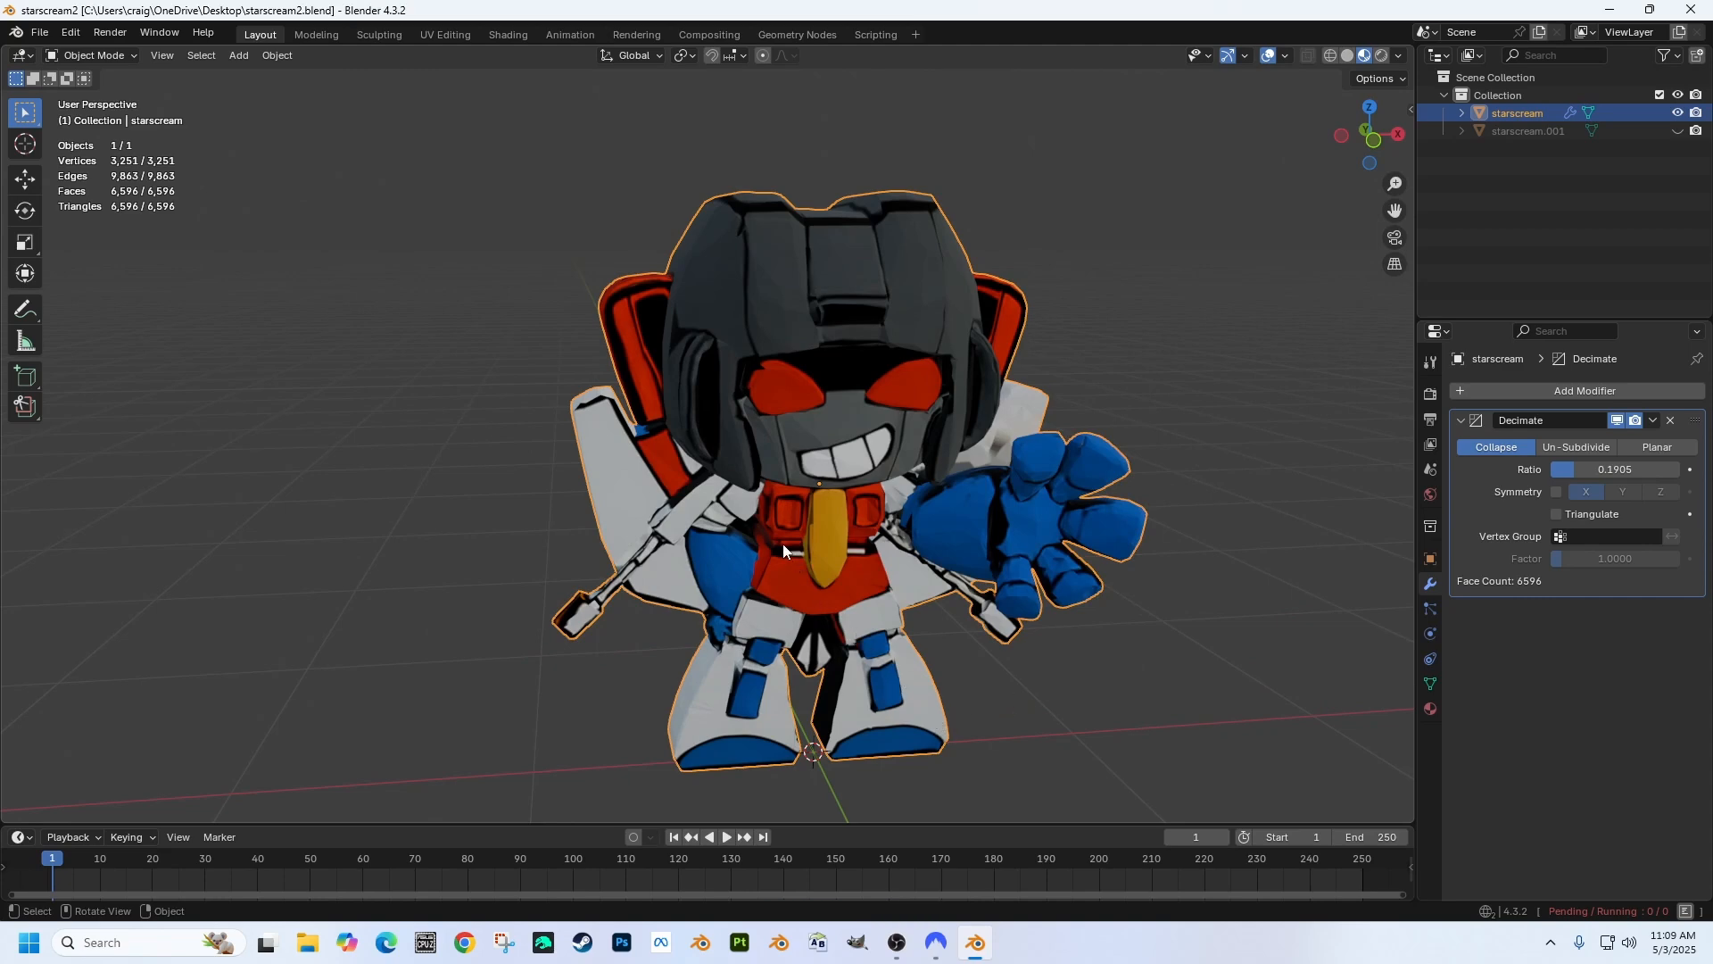
# Step: Deselect the starscream model and apply its Decimate modifier
pyautogui.rightClick(4, 8)
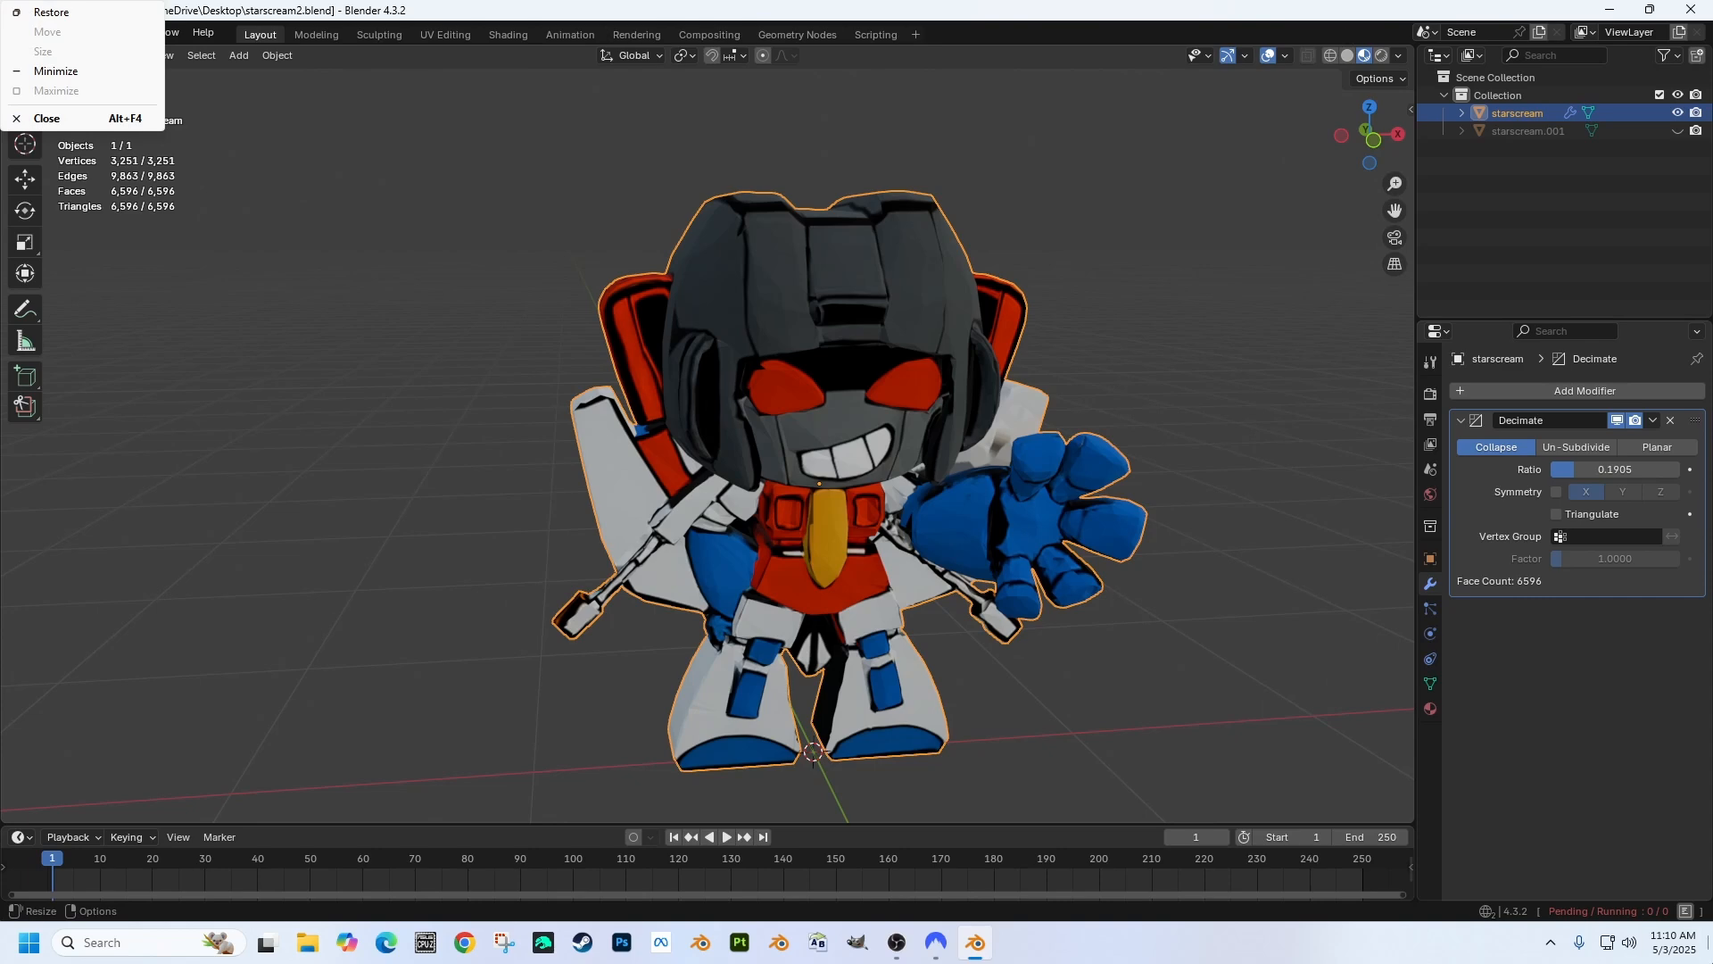
pyautogui.click(342, 383)
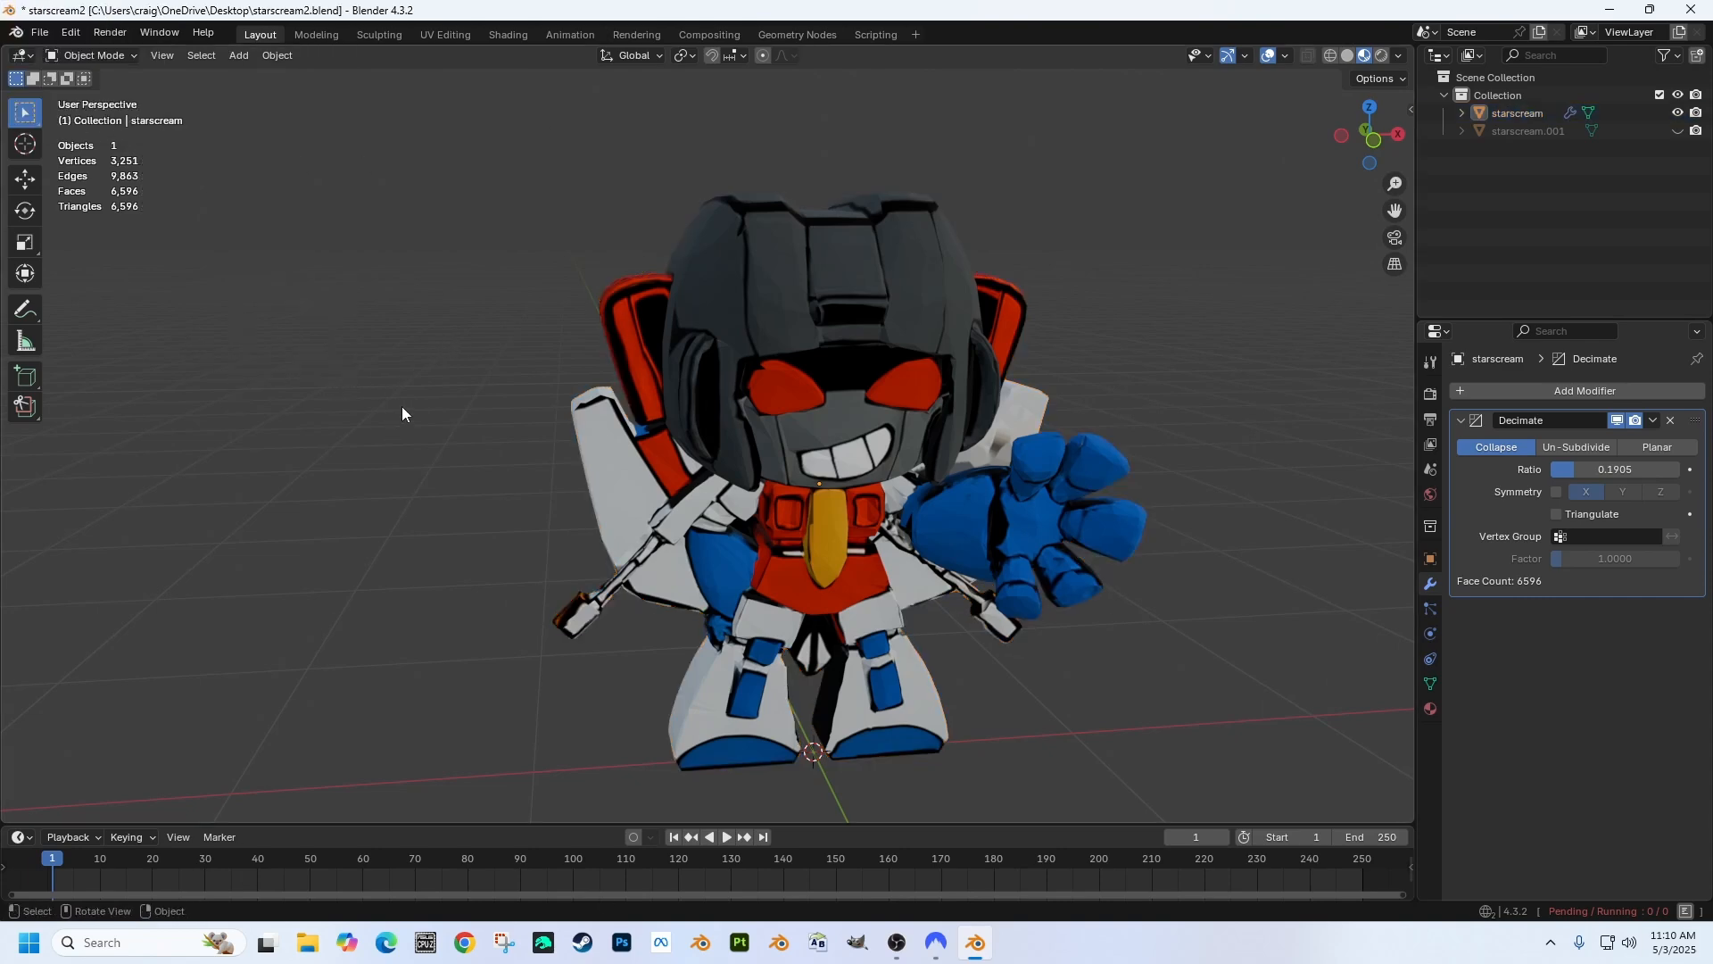
pyautogui.moveTo(524, 490); pyautogui.dragTo(824, 559, button='middle')
pyautogui.scroll(-4, 646, 571)
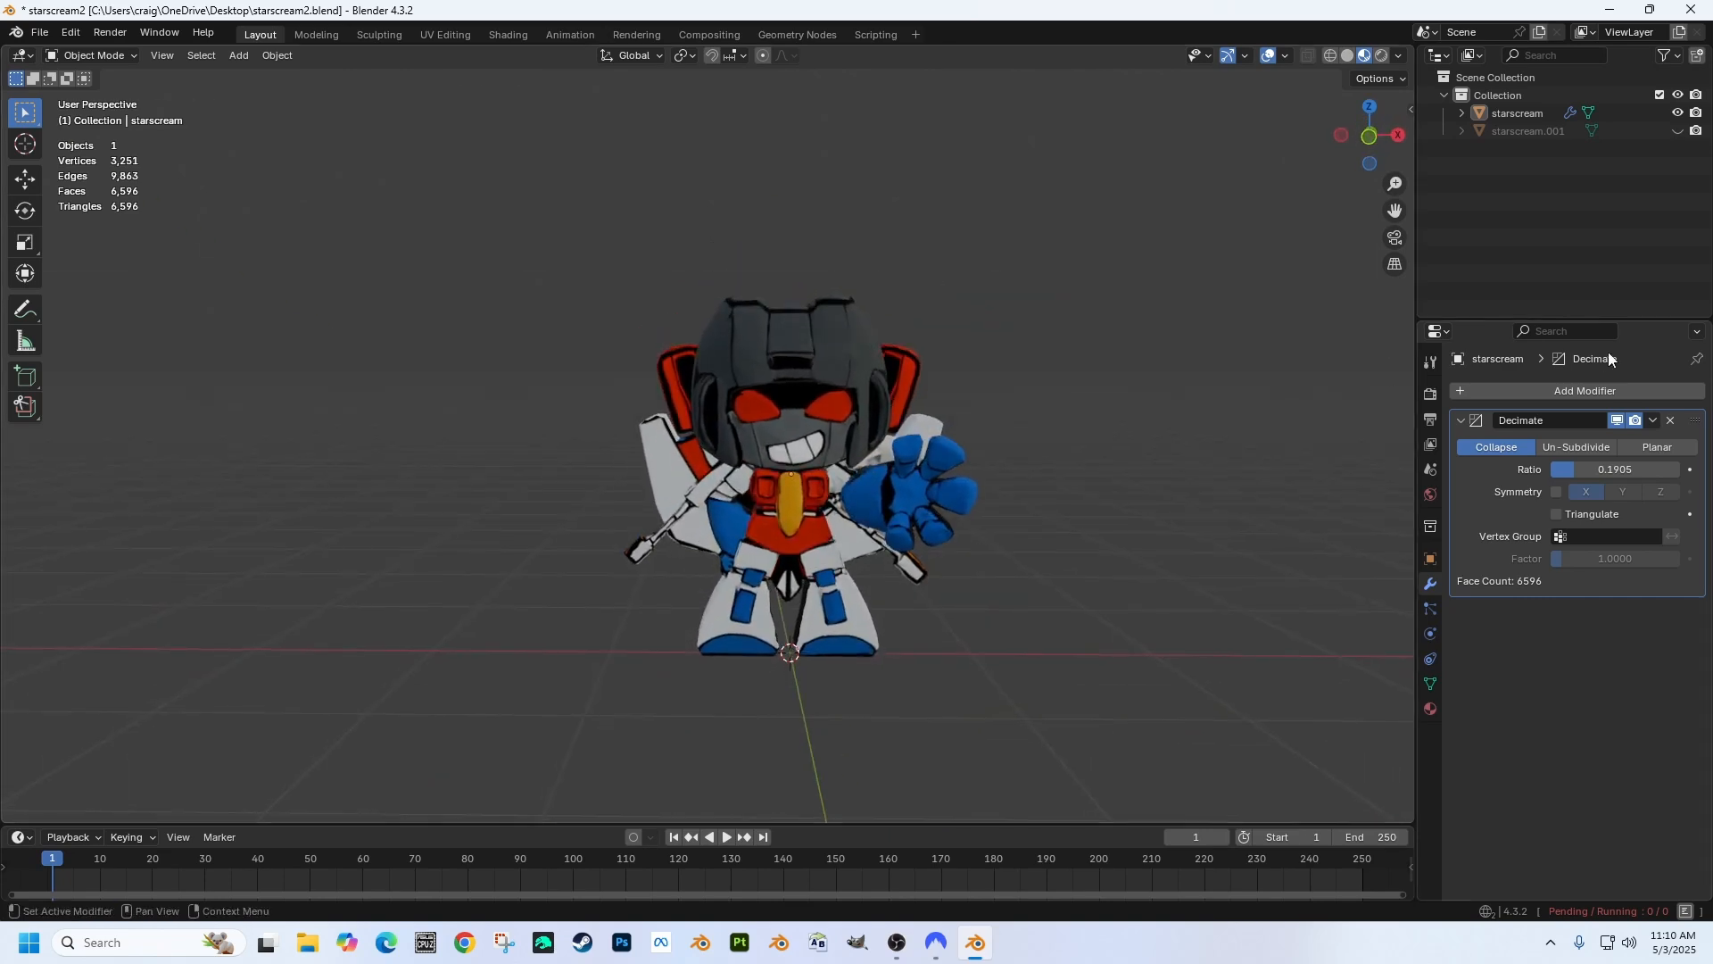
pyautogui.click(1653, 420)
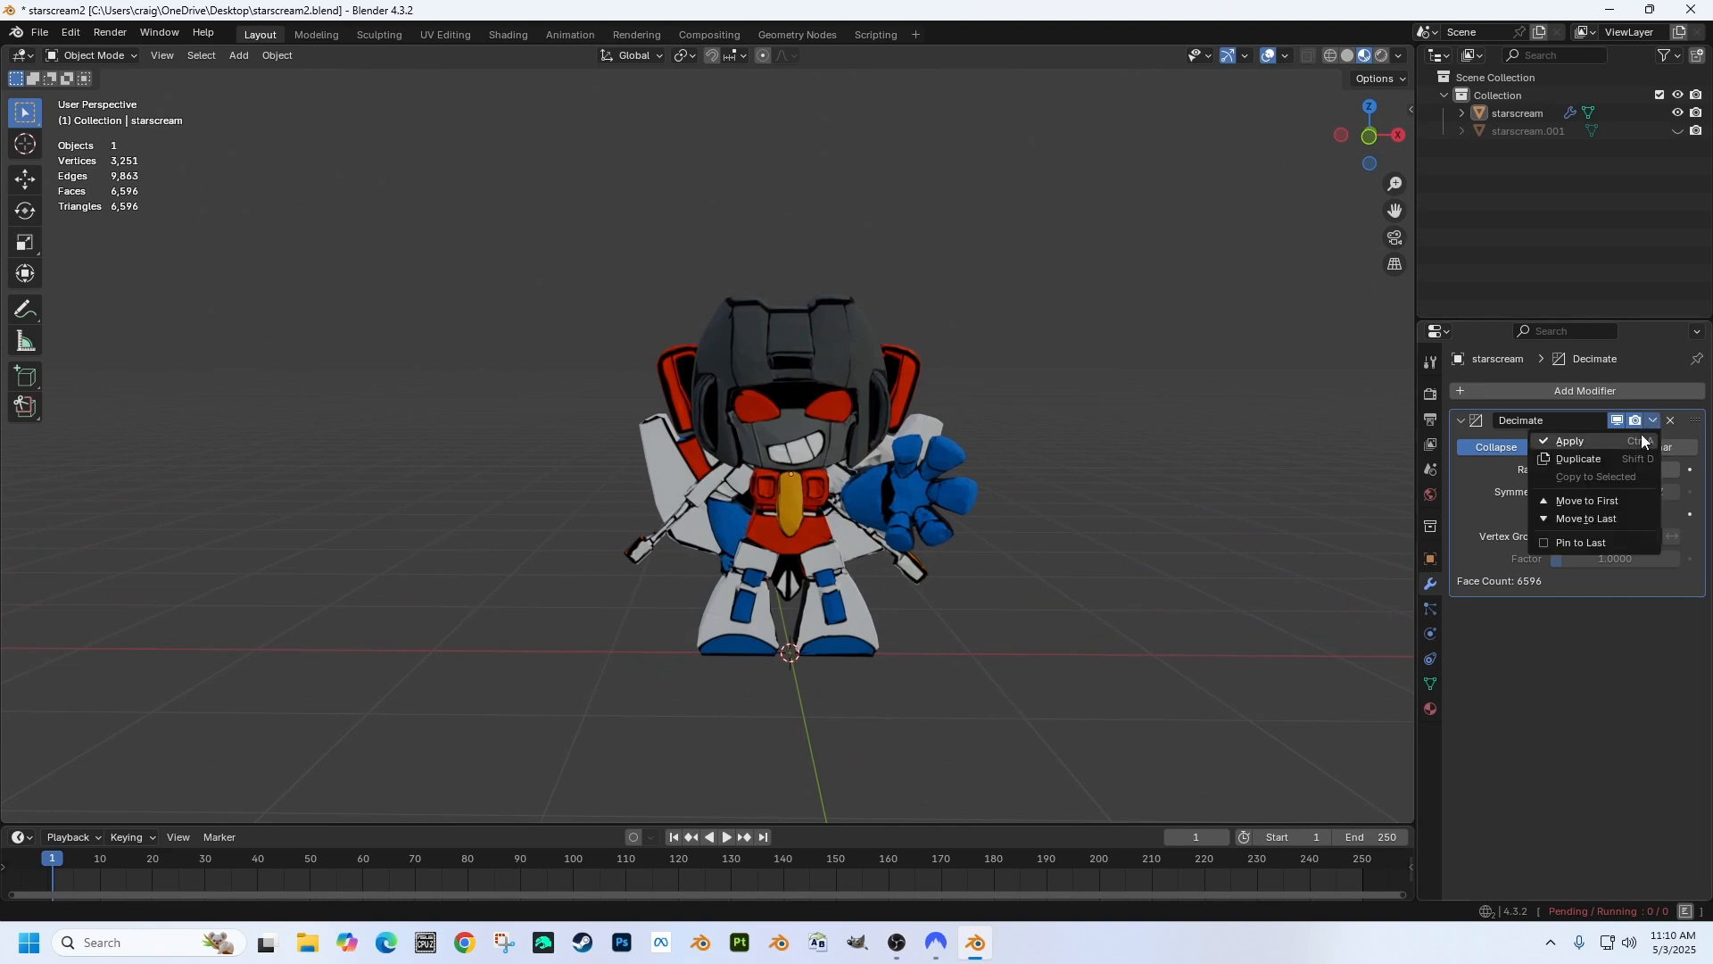
pyautogui.click(1604, 444)
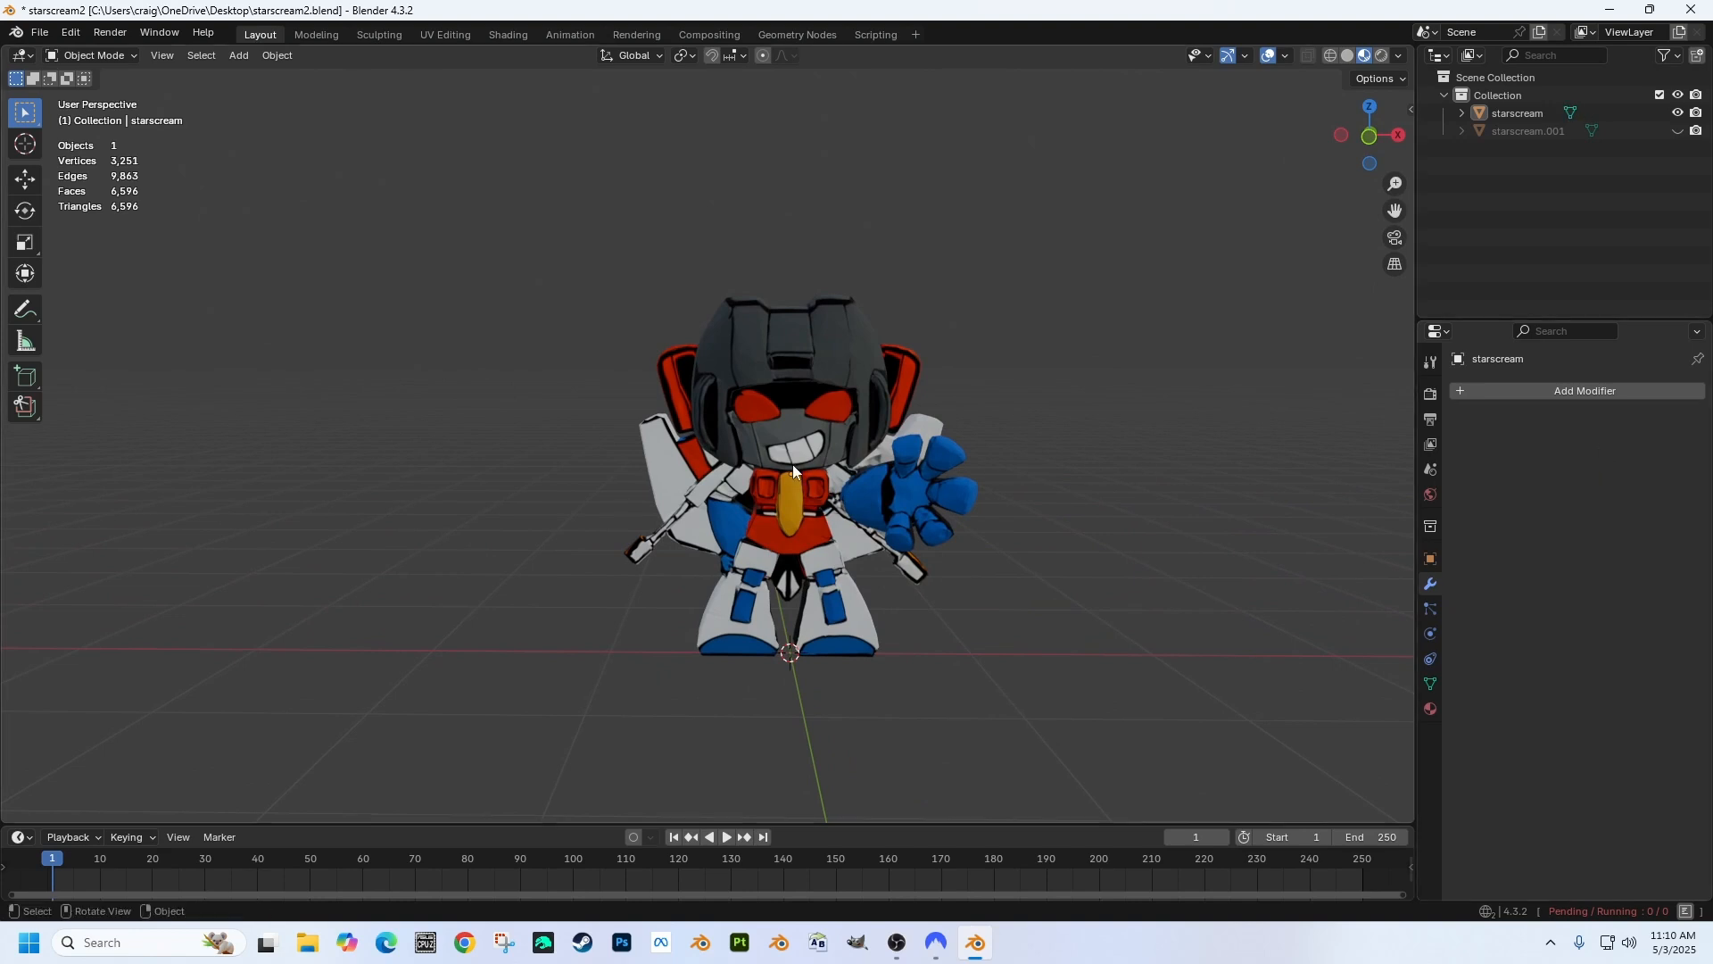
# Step: Compare the decimated starscream with the original starscream.001 by alternating their visibility, leaving only the decimated model shown
pyautogui.scroll(3, 789, 464)
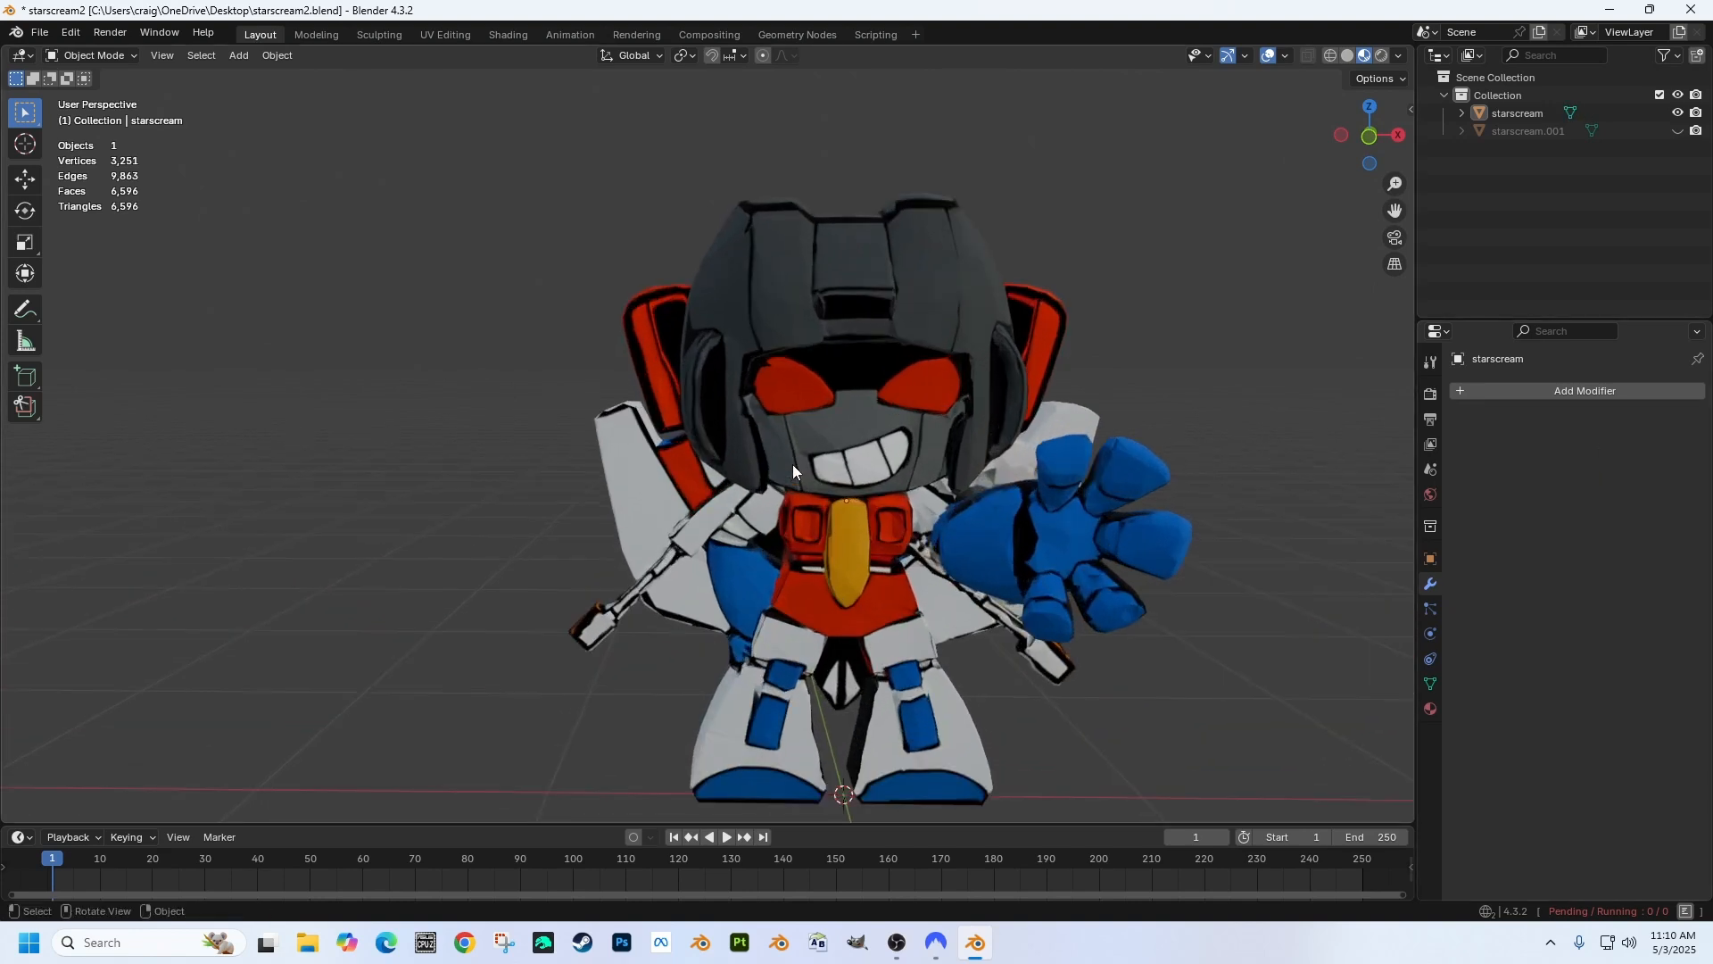
pyautogui.click(1677, 131)
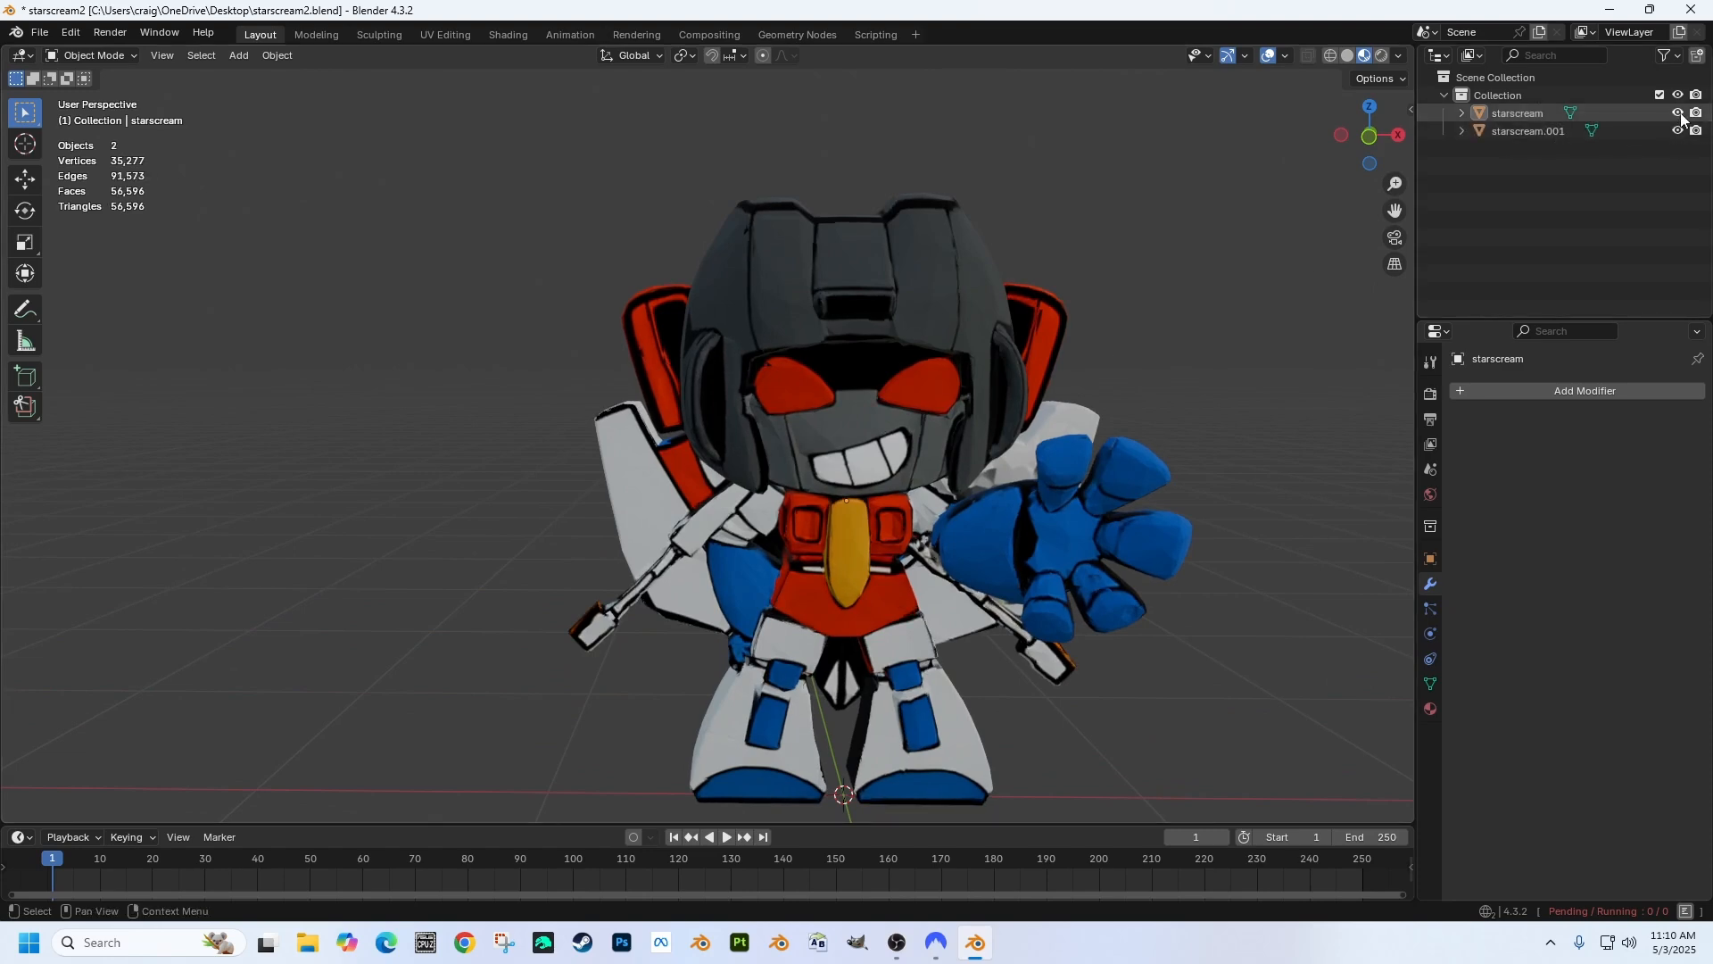
pyautogui.click(1679, 113)
pyautogui.click(1678, 115)
pyautogui.click(1679, 114)
pyautogui.click(1678, 114)
pyautogui.click(1678, 114)
pyautogui.click(1679, 114)
pyautogui.click(1679, 114)
pyautogui.click(1679, 115)
pyautogui.click(1678, 114)
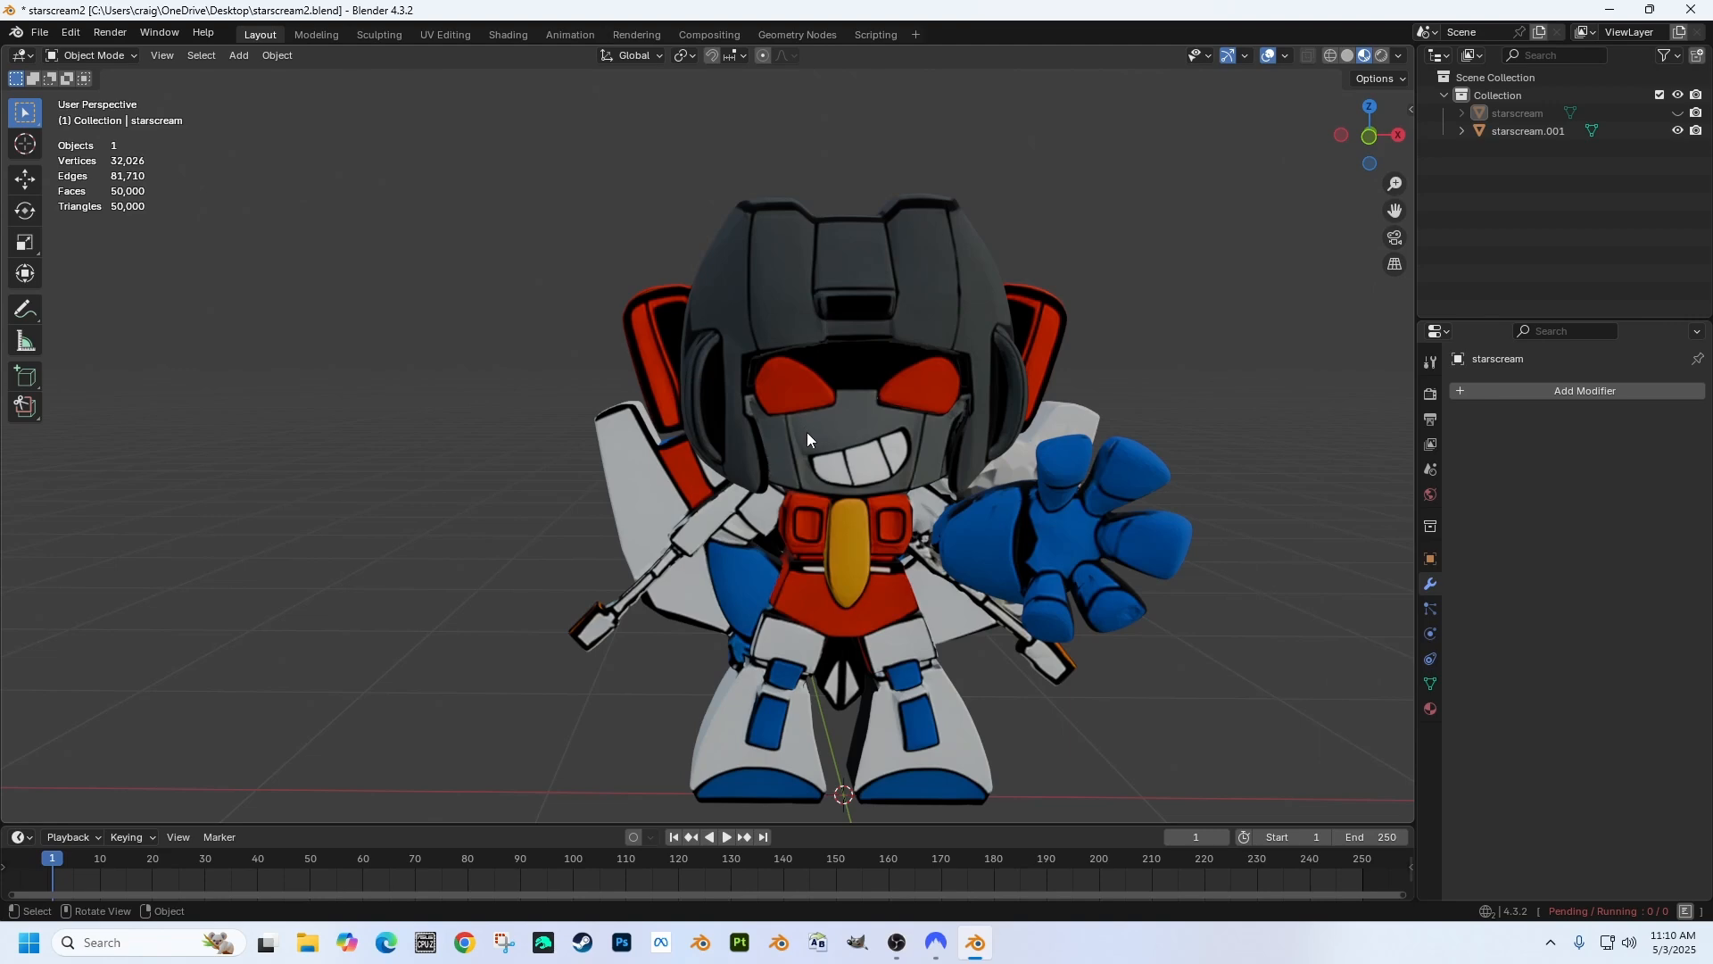
pyautogui.click(1679, 113)
pyautogui.click(1679, 131)
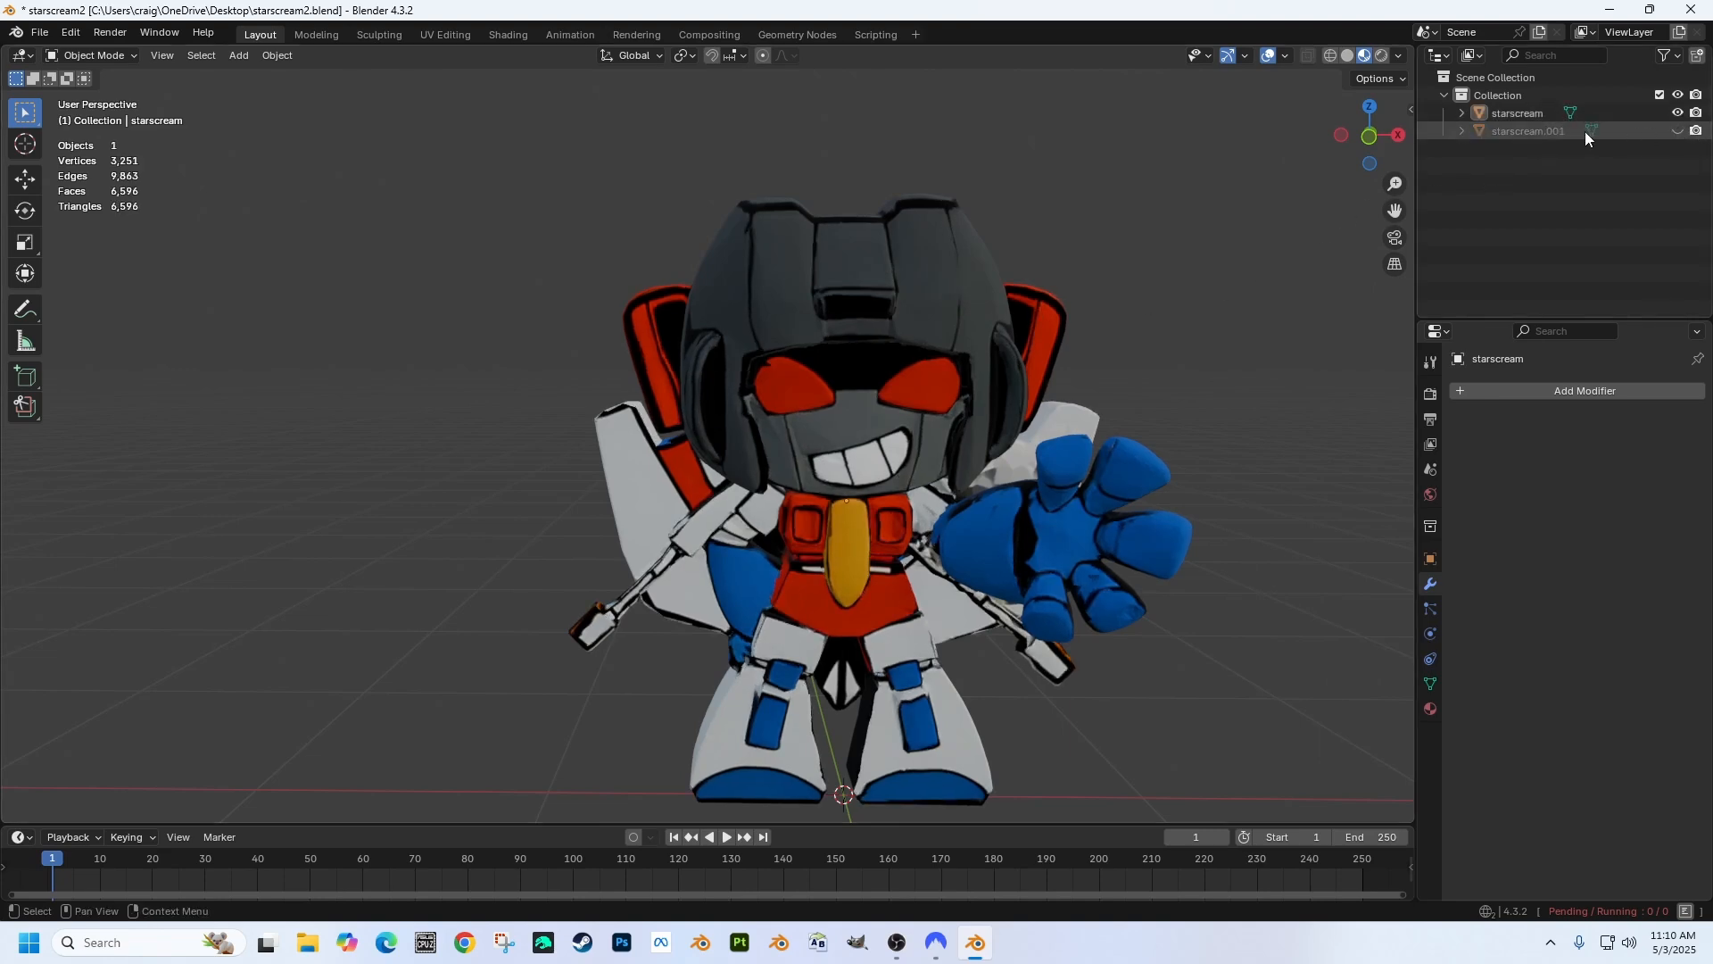
# Step: Apply Shade Smooth to the decimated starscream object and keep it selected
pyautogui.click(1528, 114)
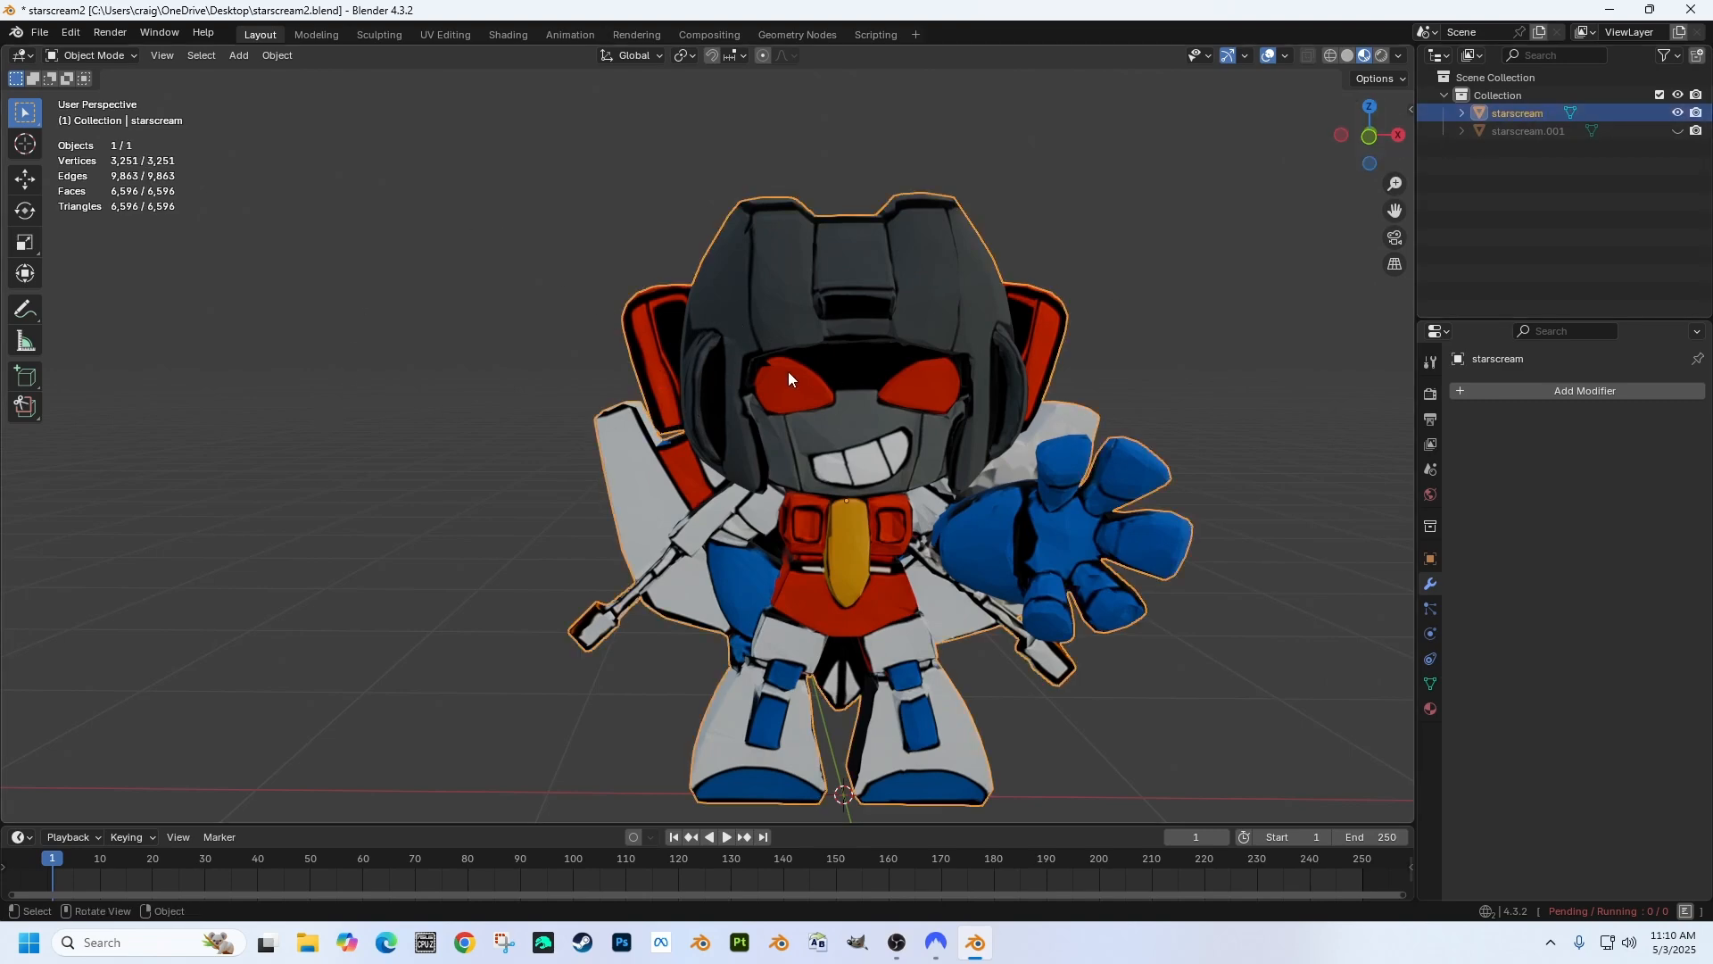
pyautogui.rightClick(848, 424)
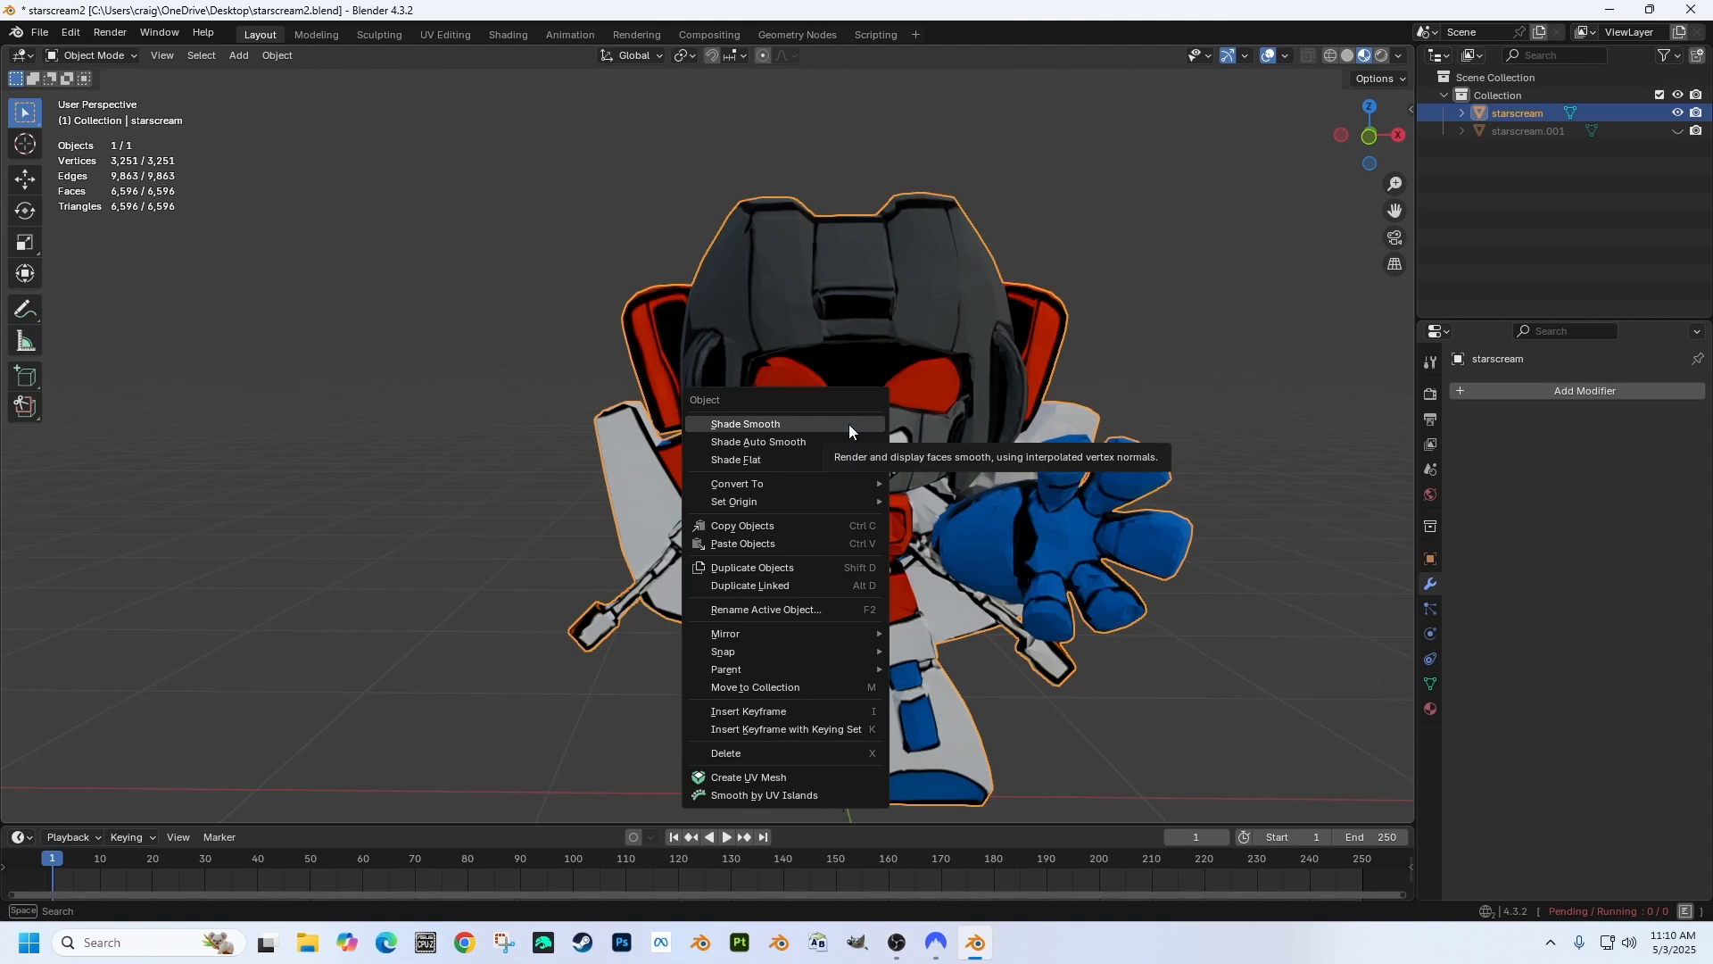
pyautogui.click(844, 425)
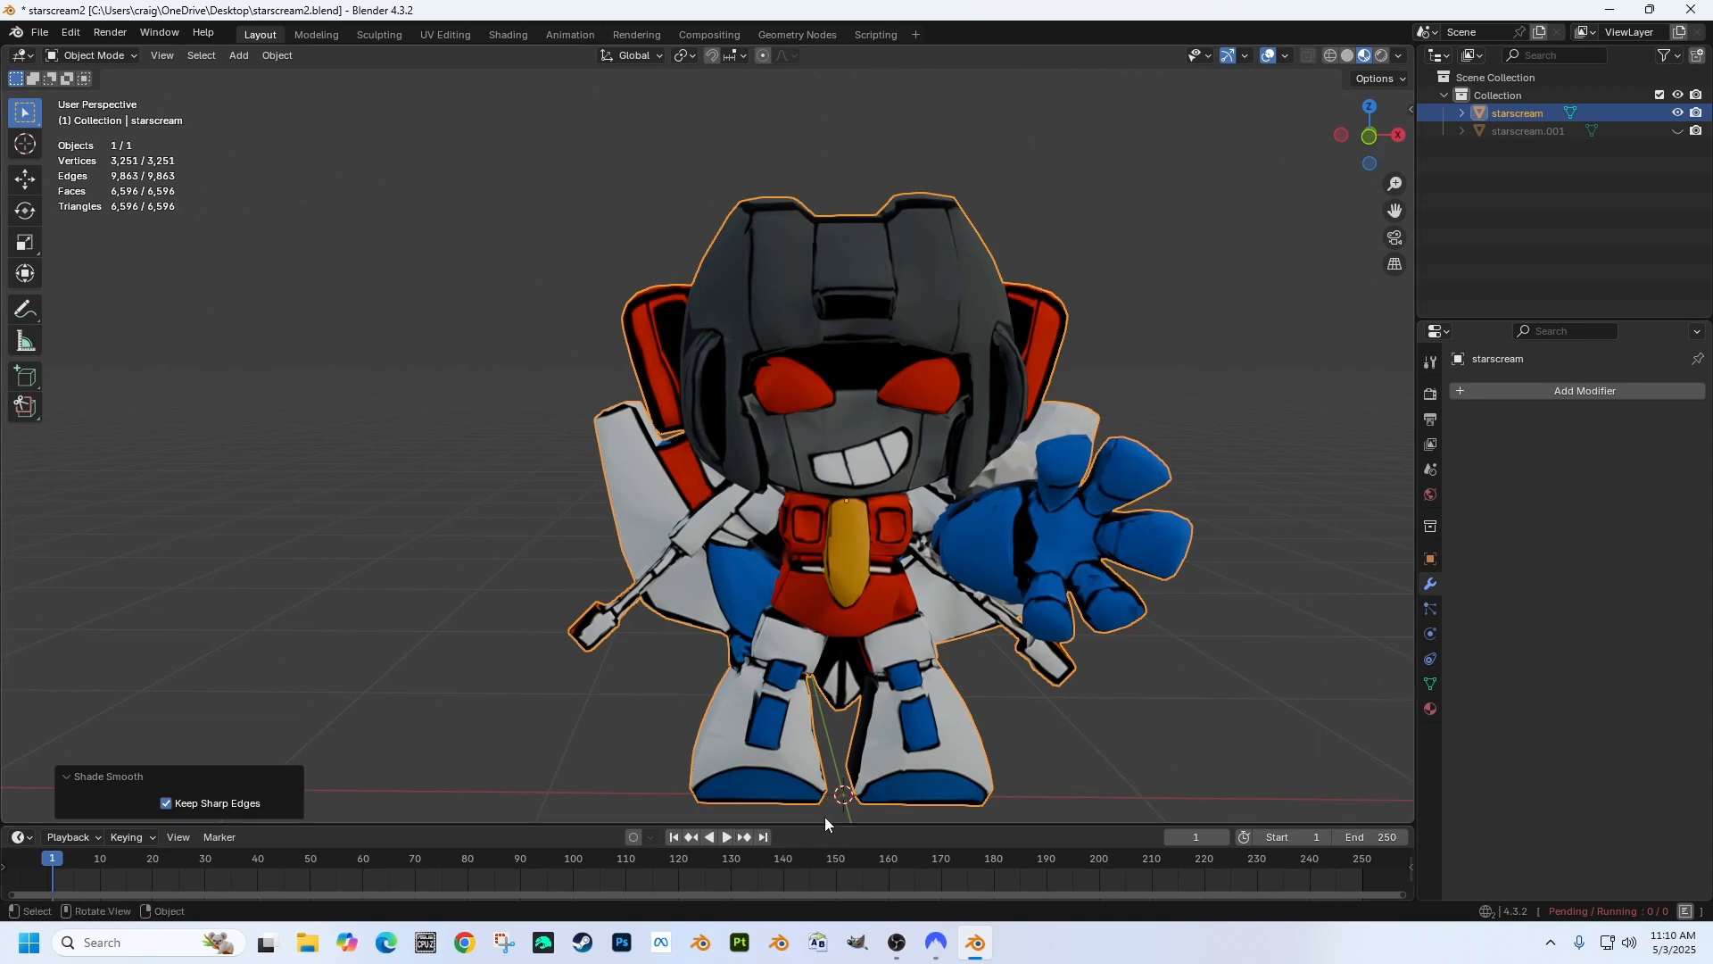
pyautogui.click(1549, 131)
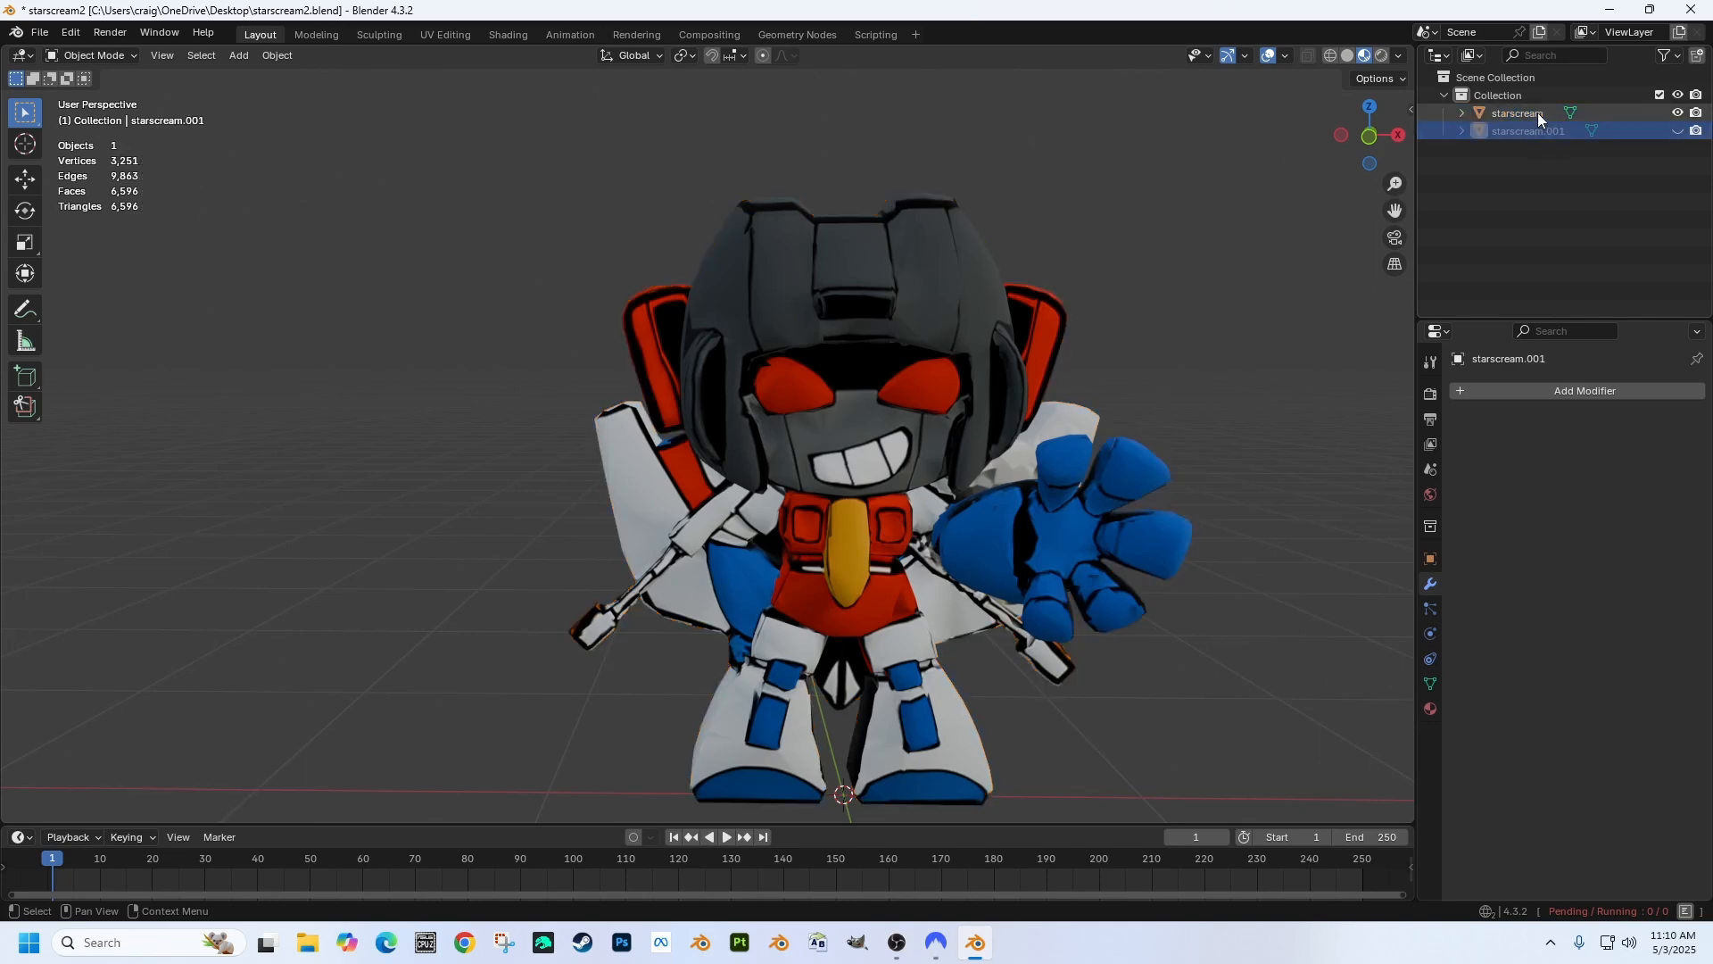
pyautogui.click(1539, 112)
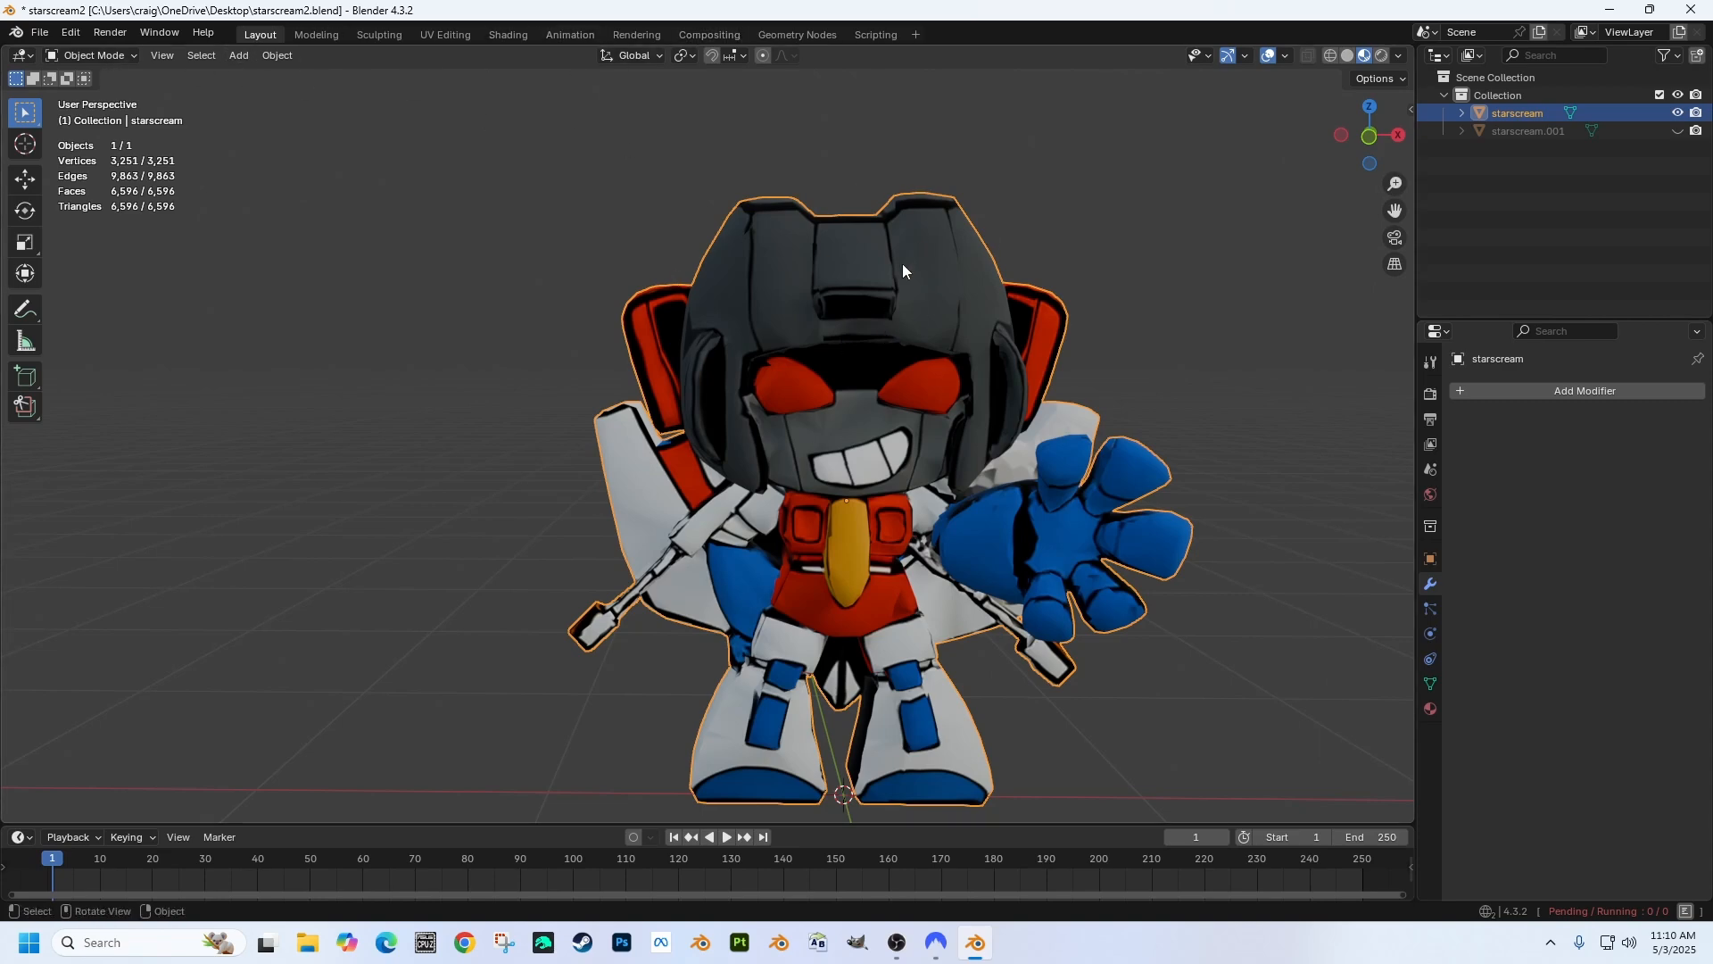
# Step: Unhide starscream.001, enlarge the timeline area below the viewport and change it to a Shader Editor
pyautogui.click(1678, 131)
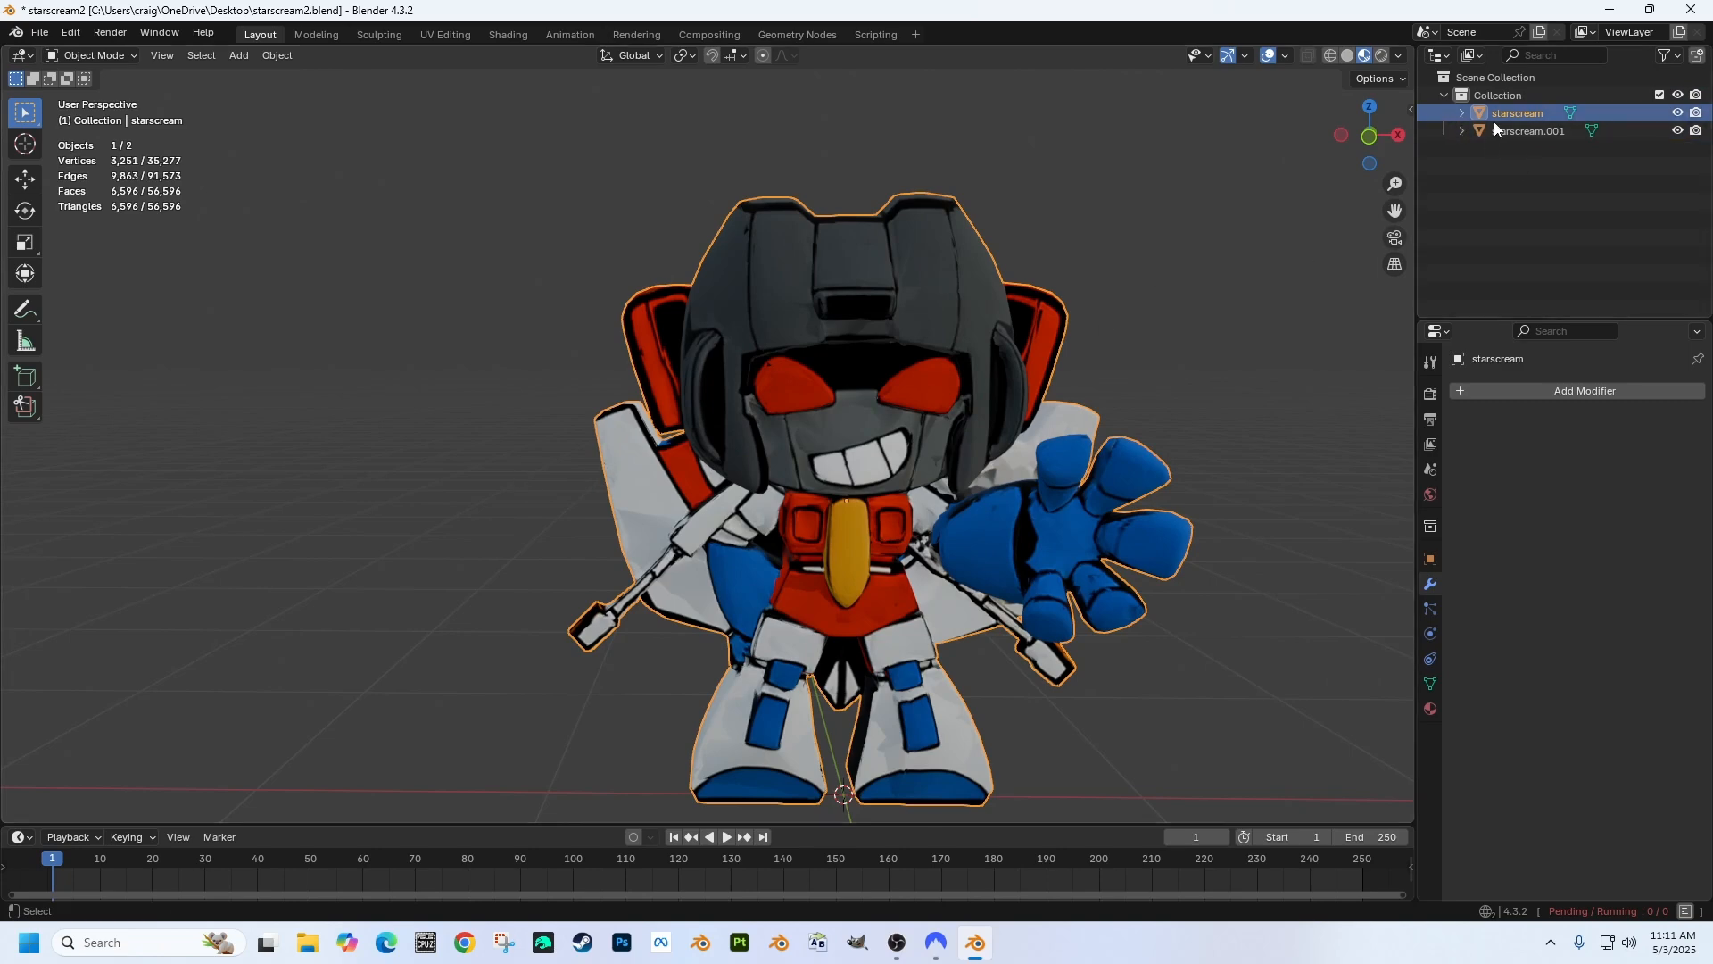
pyautogui.moveTo(649, 825); pyautogui.dragTo(661, 604)
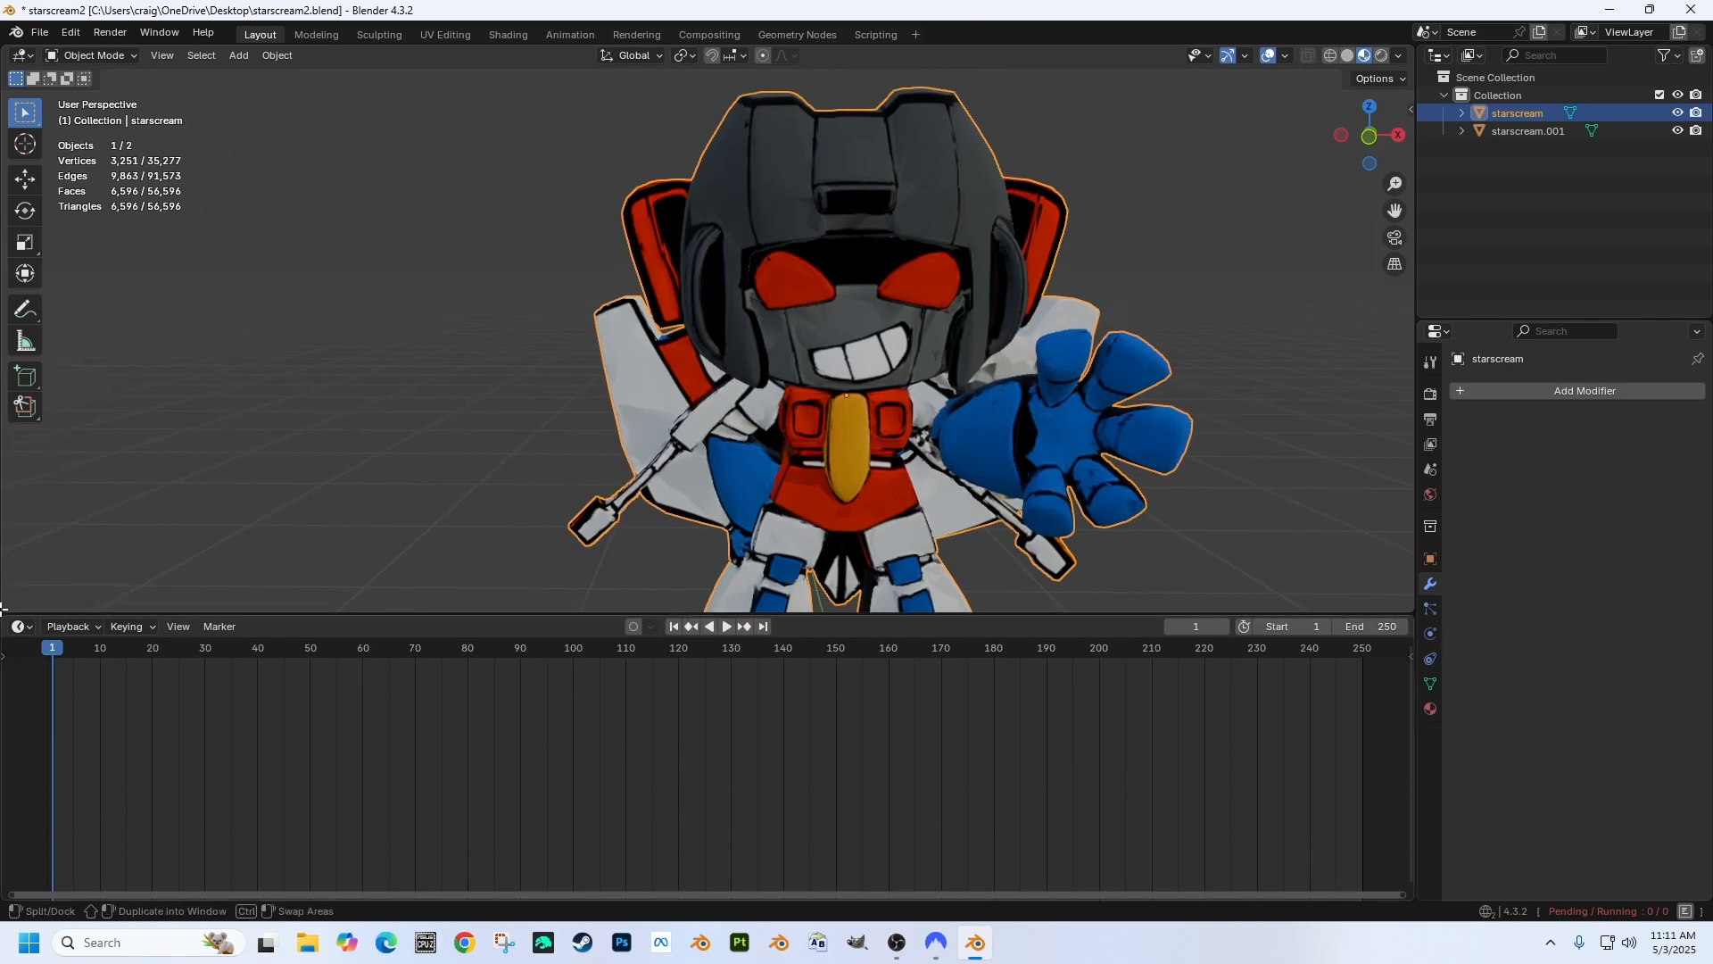
pyautogui.click(29, 629)
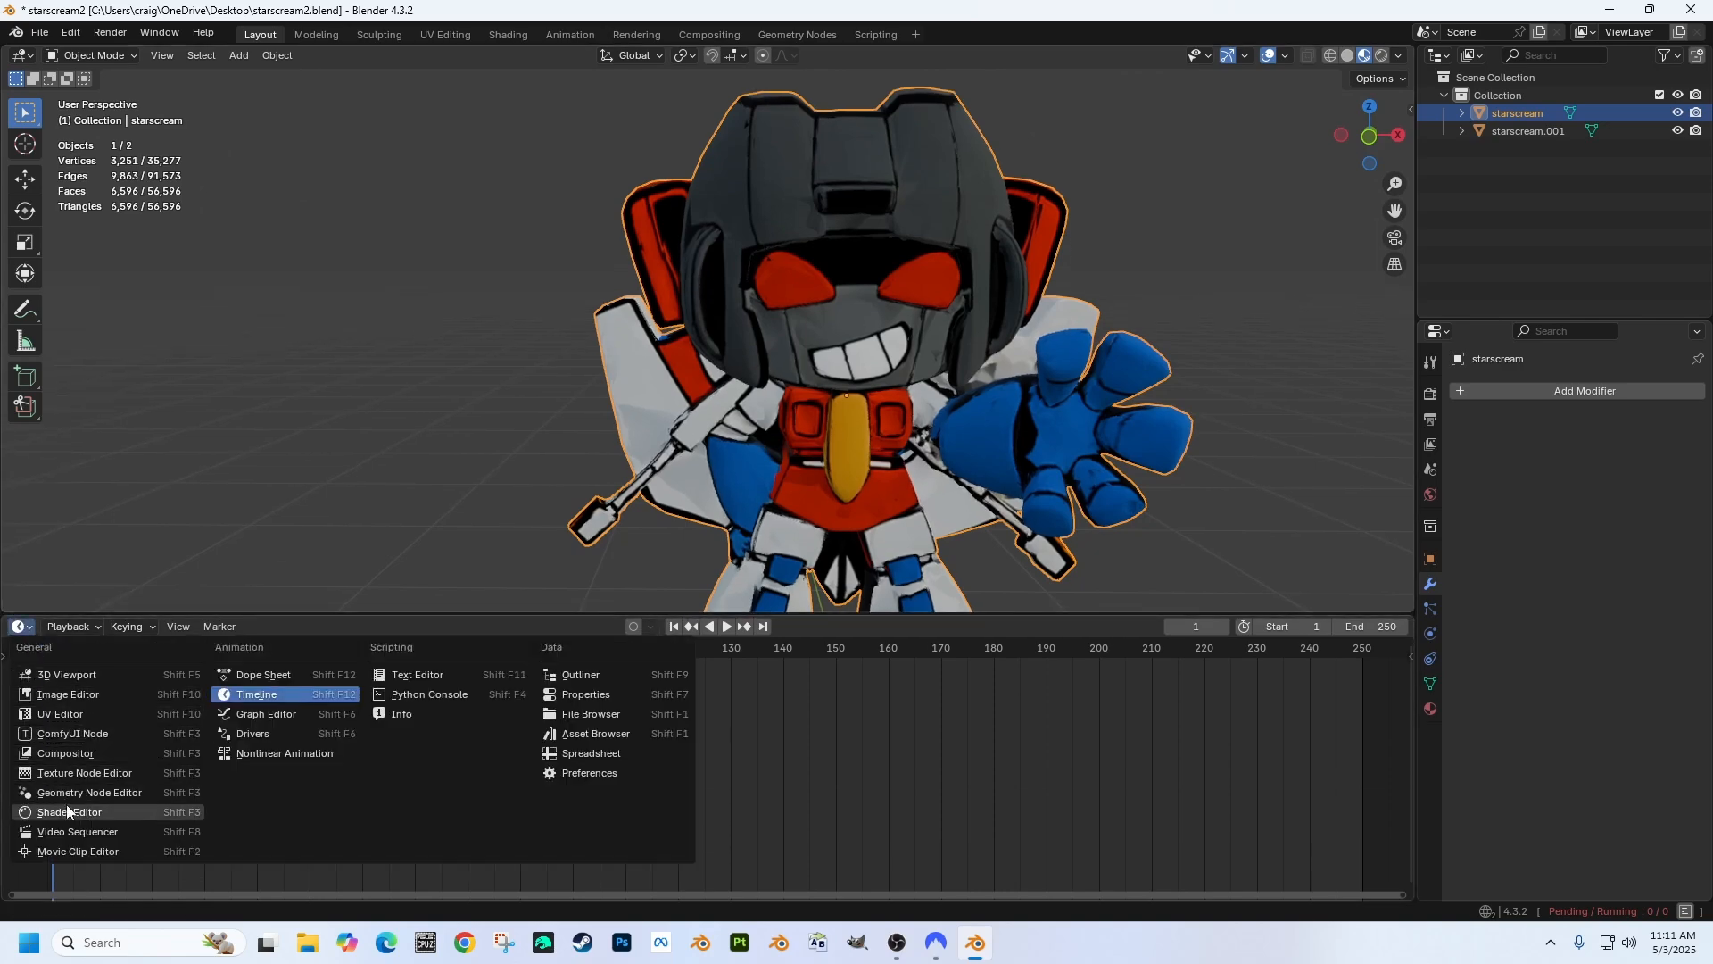
pyautogui.click(61, 811)
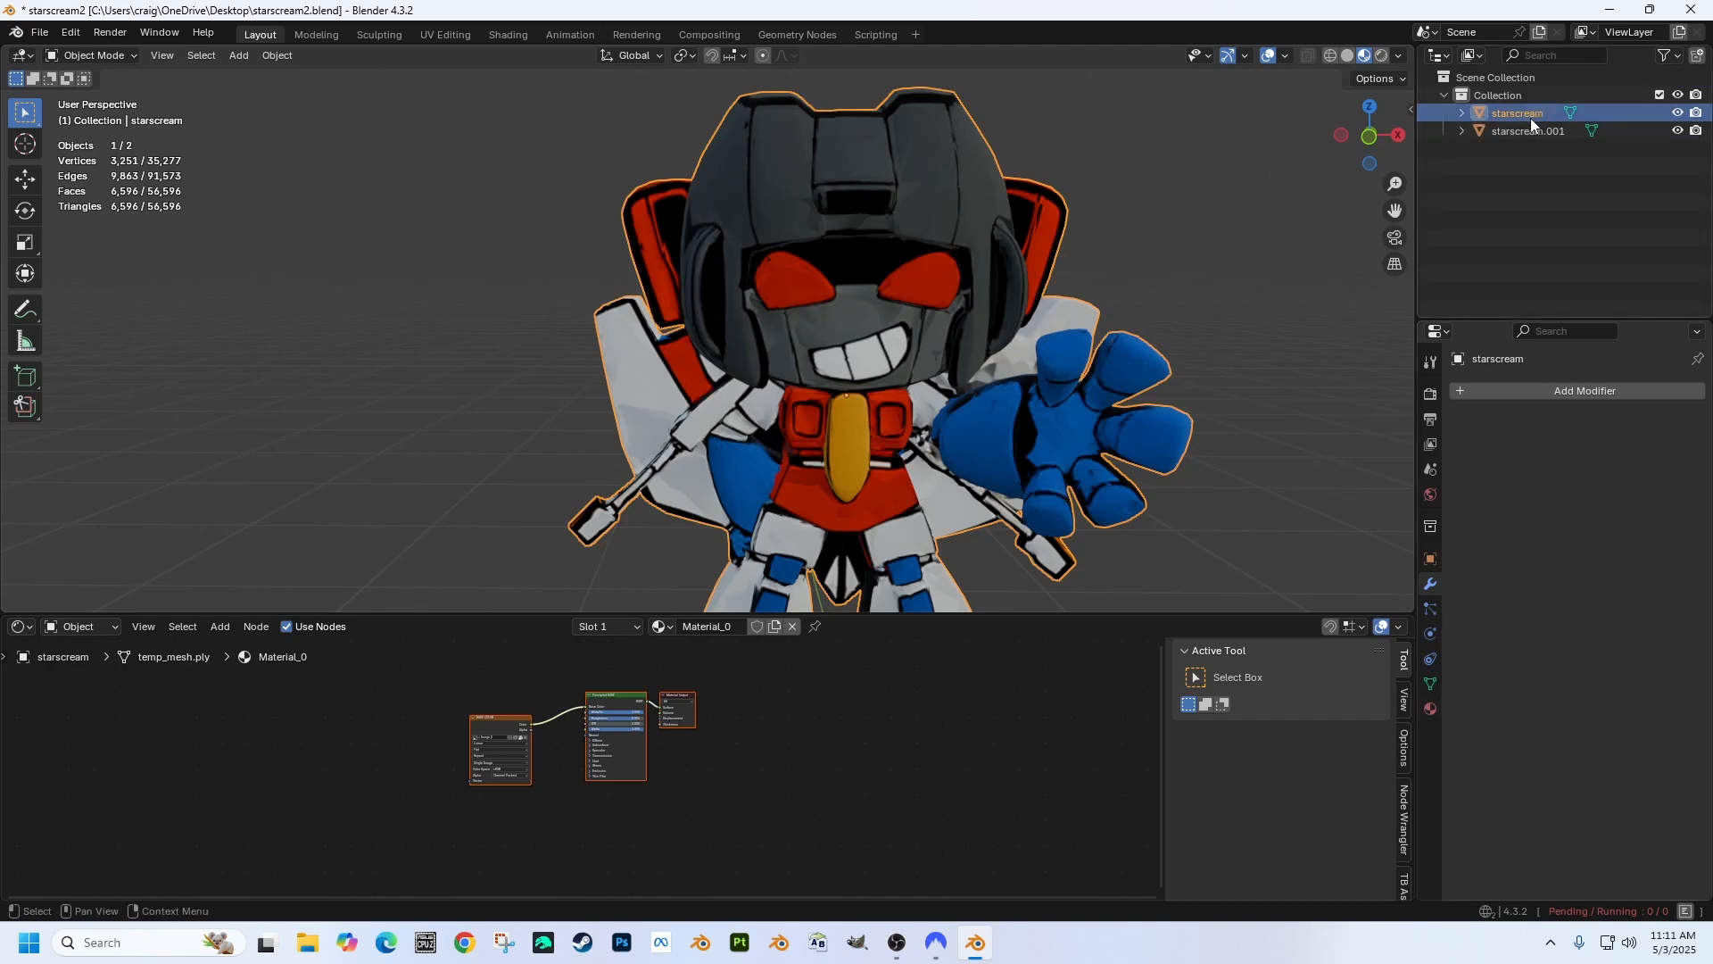
# Step: Remove the Material_0 slot from the decimated starscream and inspect its UV layout in the UV Editing workspace
pyautogui.click(1431, 710)
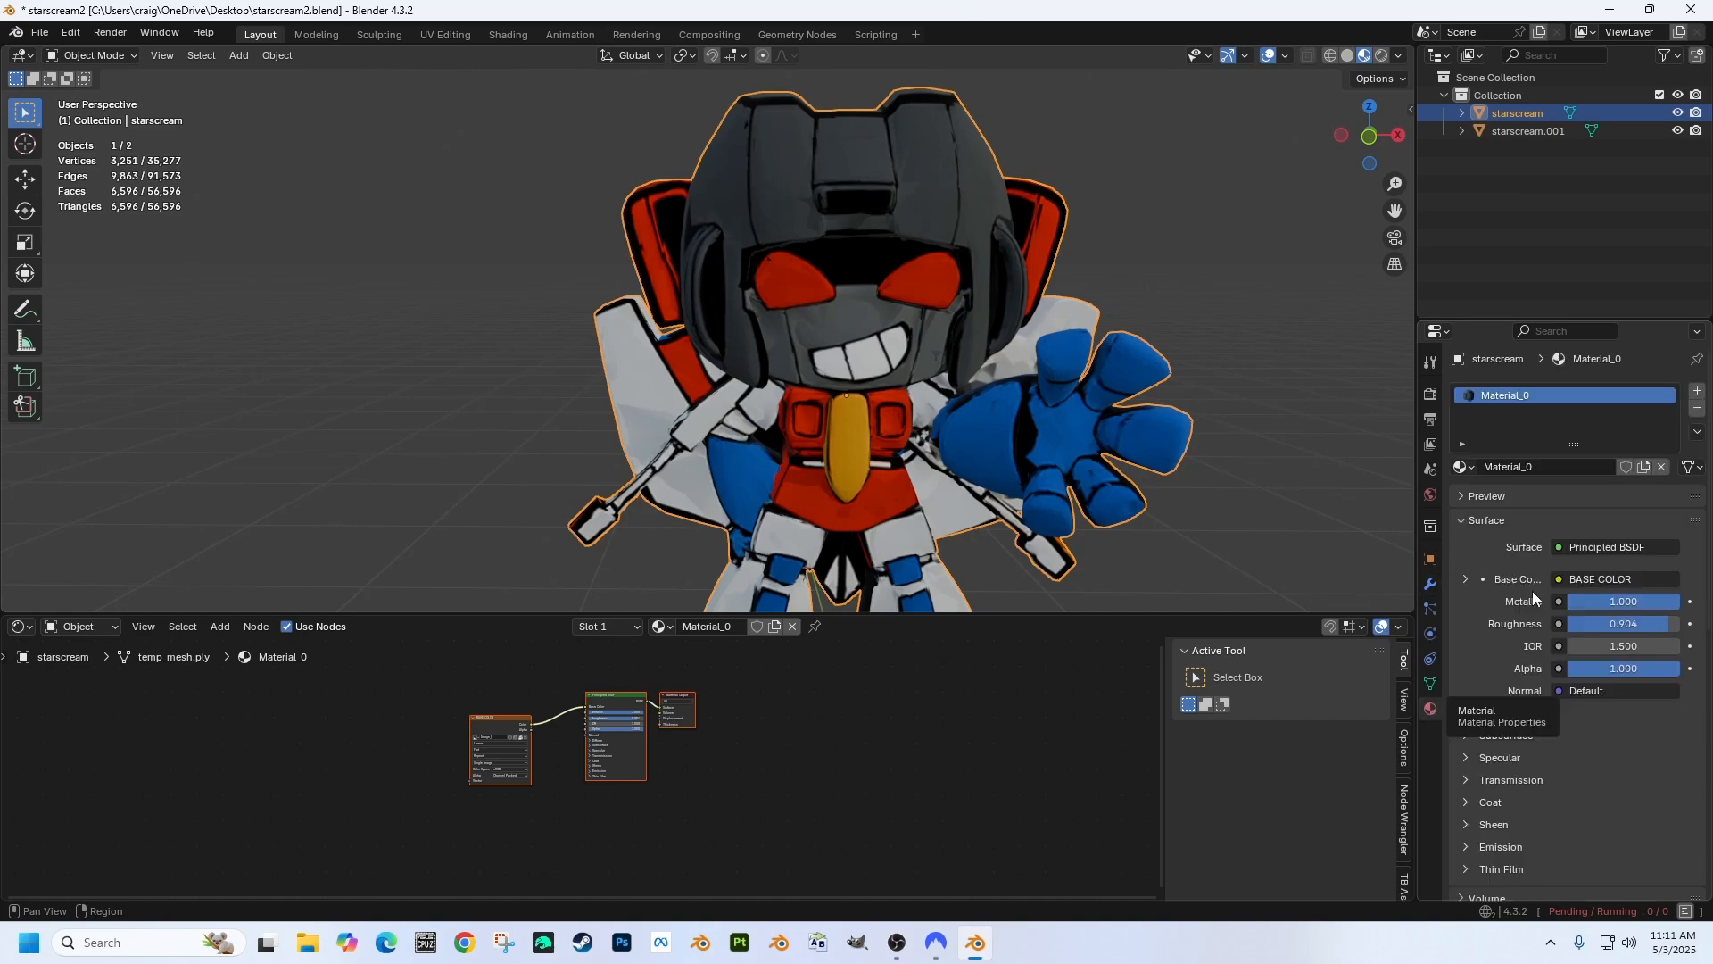
pyautogui.click(1699, 411)
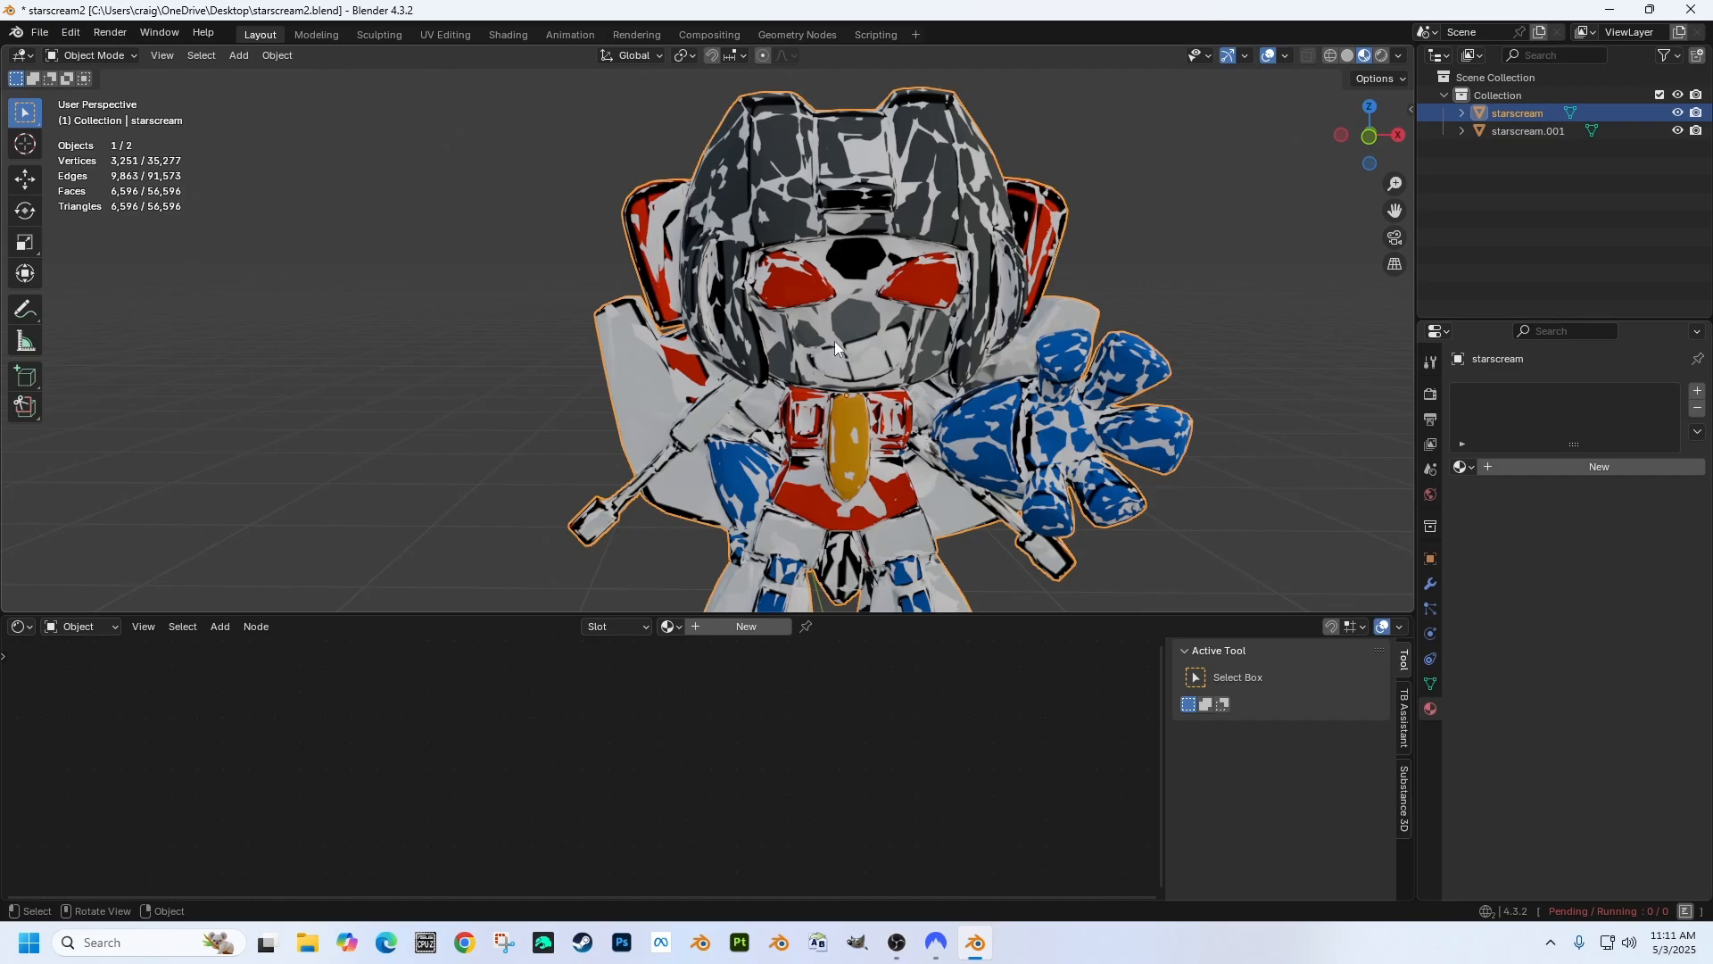
pyautogui.click(448, 34)
pyautogui.scroll(5, 314, 425)
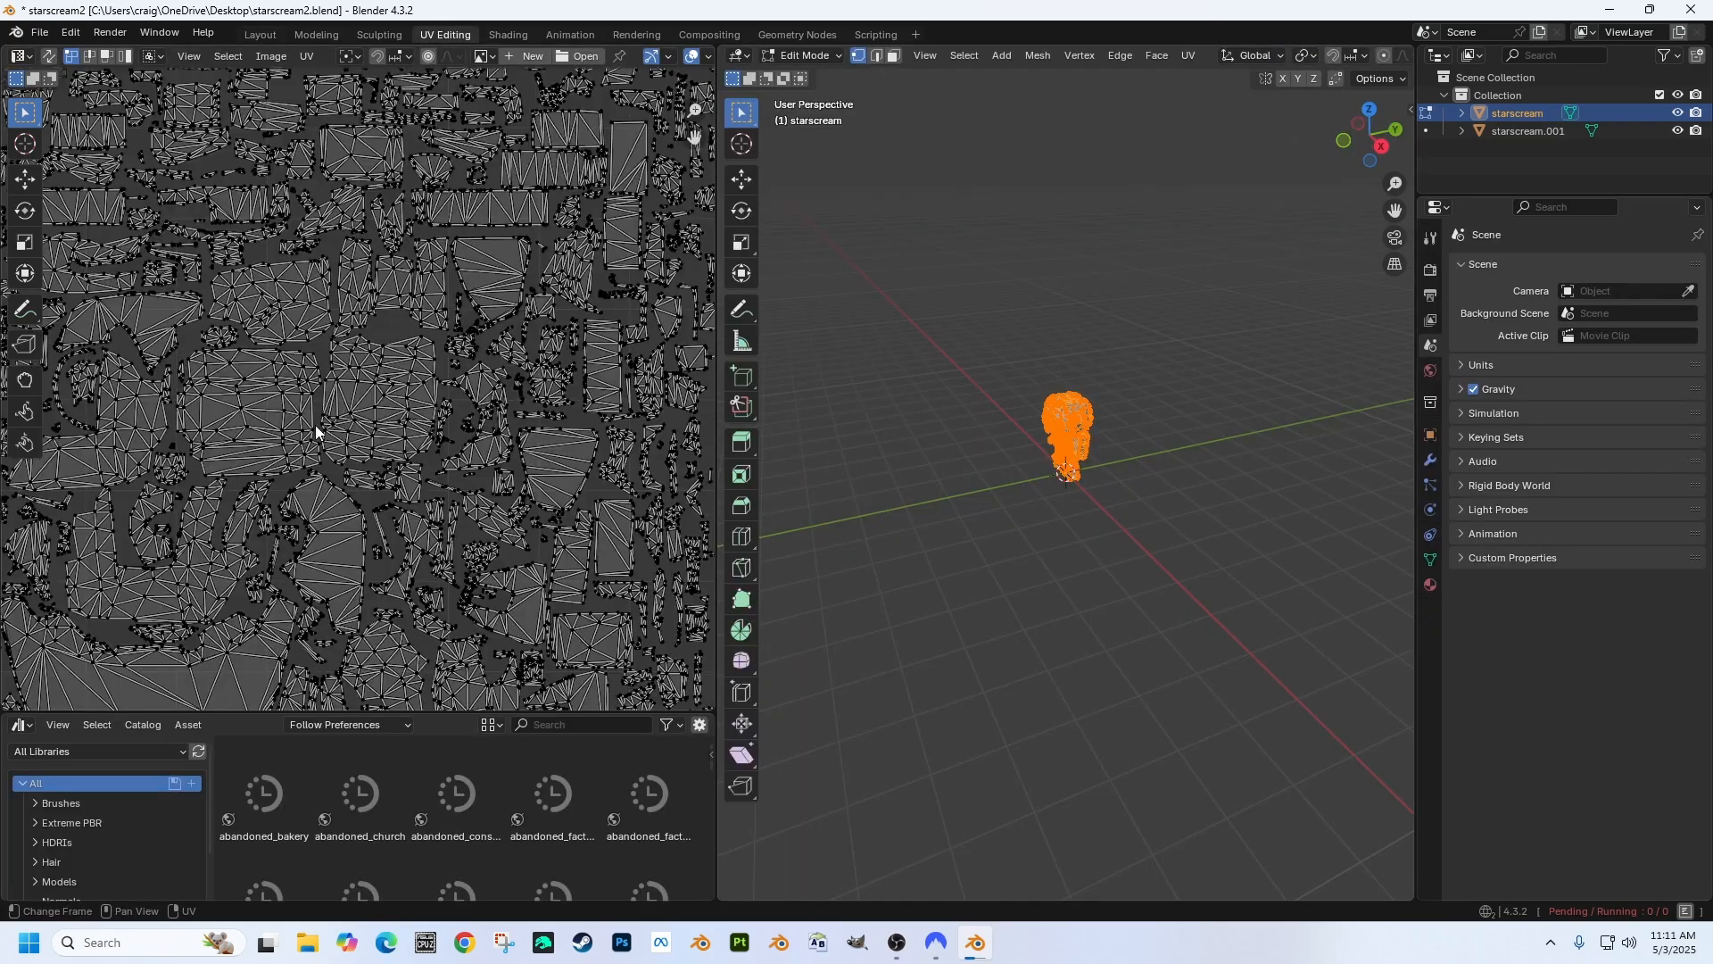
pyautogui.scroll(-4, 314, 425)
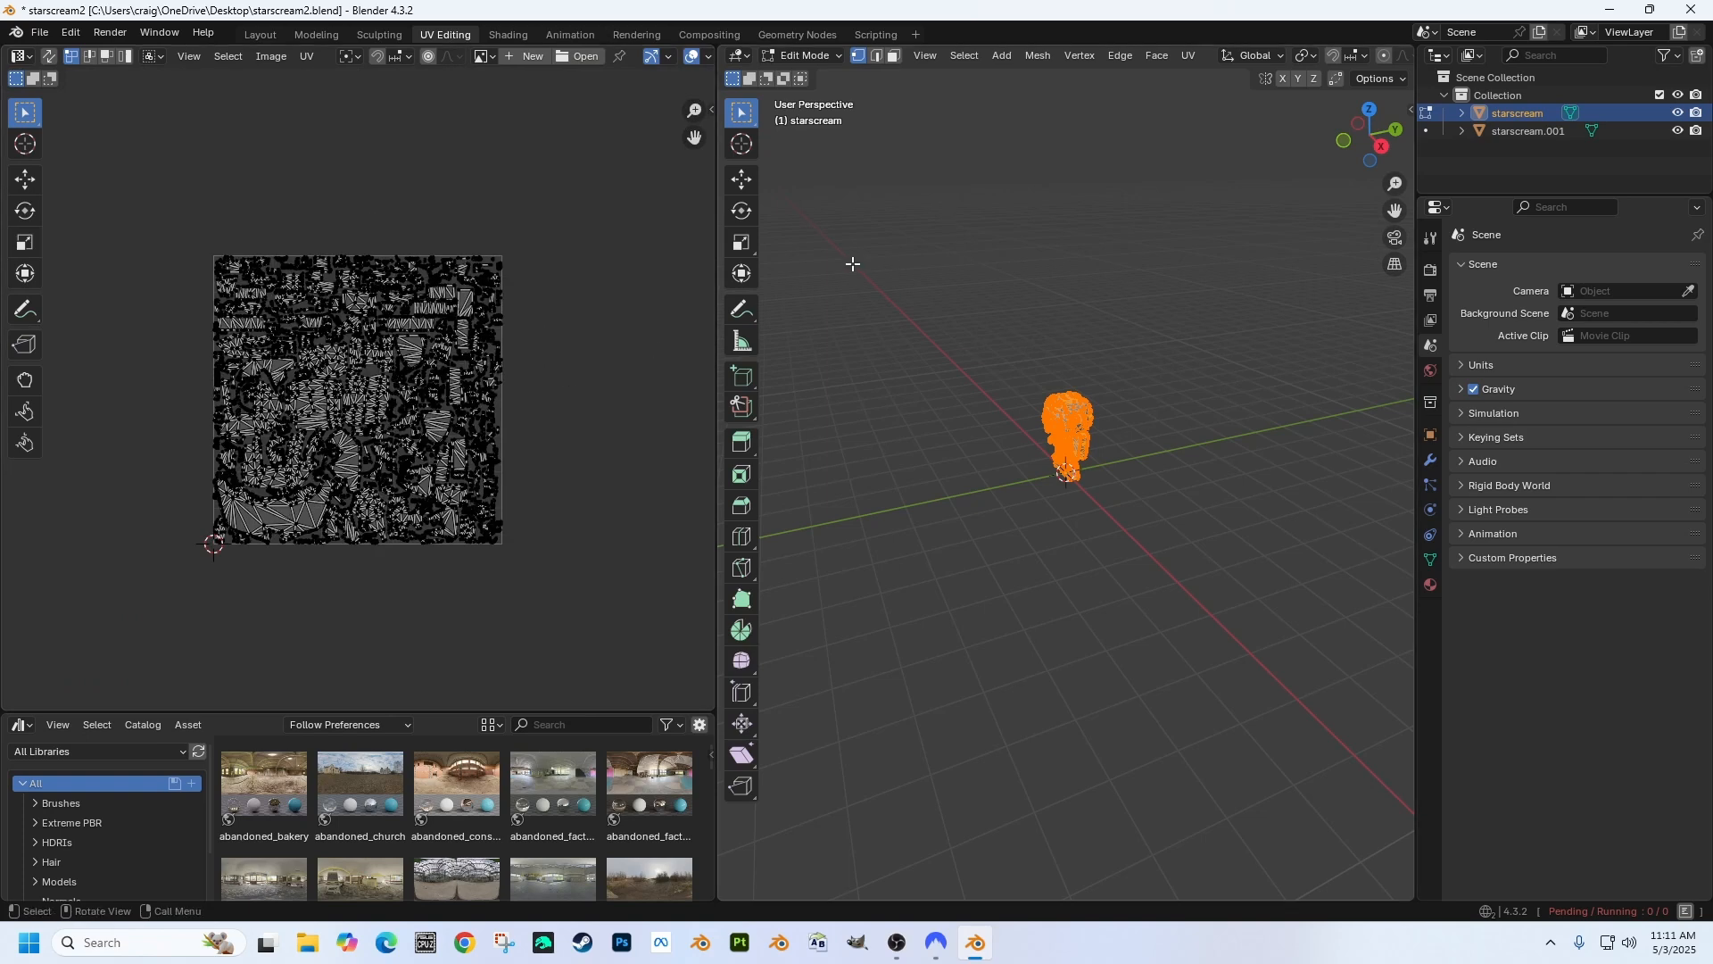
# Step: Return to the Layout workspace and create a new material on the decimated starscream object
pyautogui.click(263, 34)
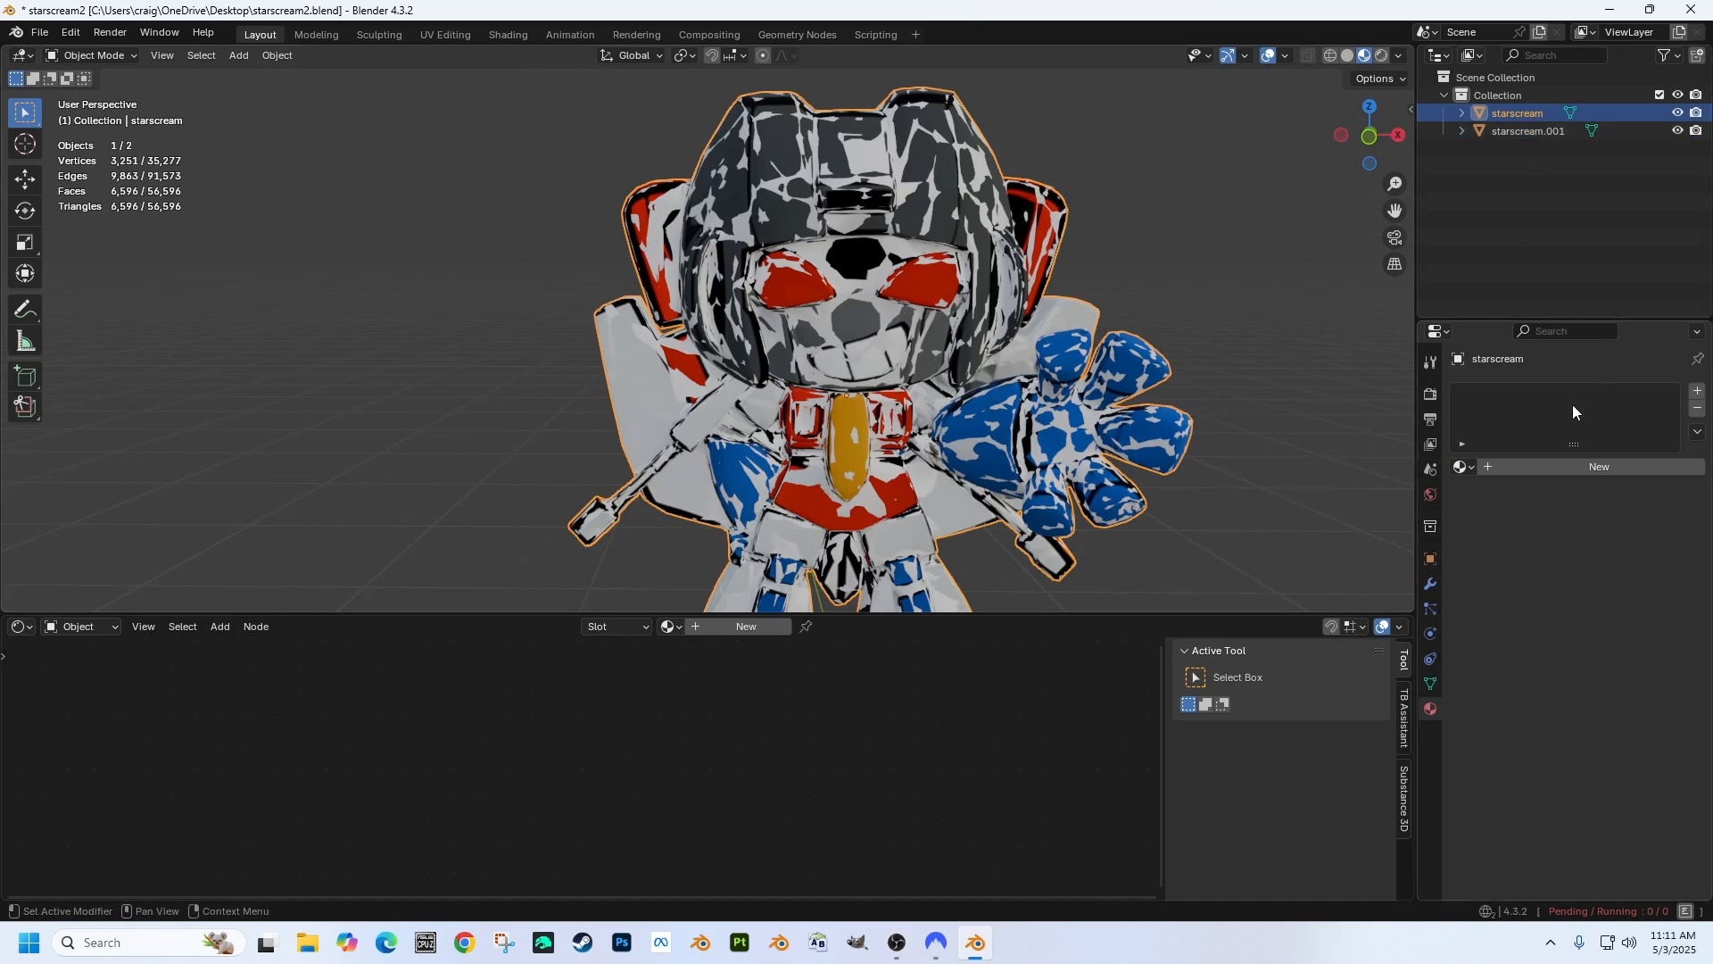
pyautogui.click(1592, 469)
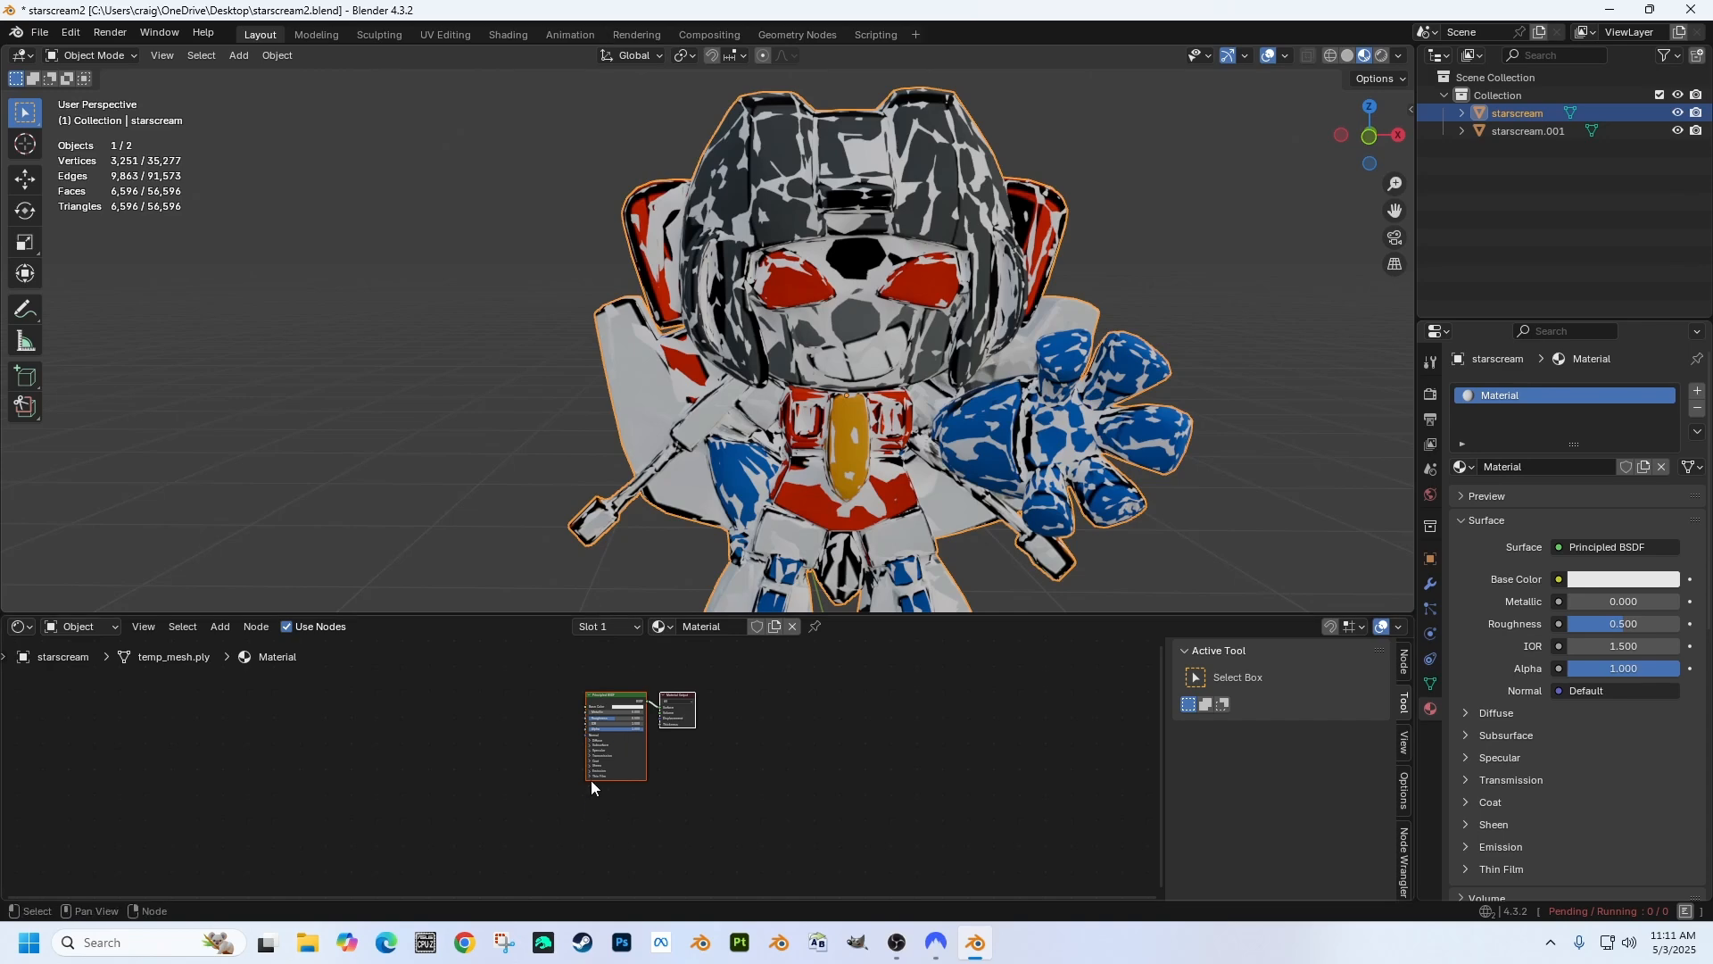
pyautogui.scroll(3, 546, 736)
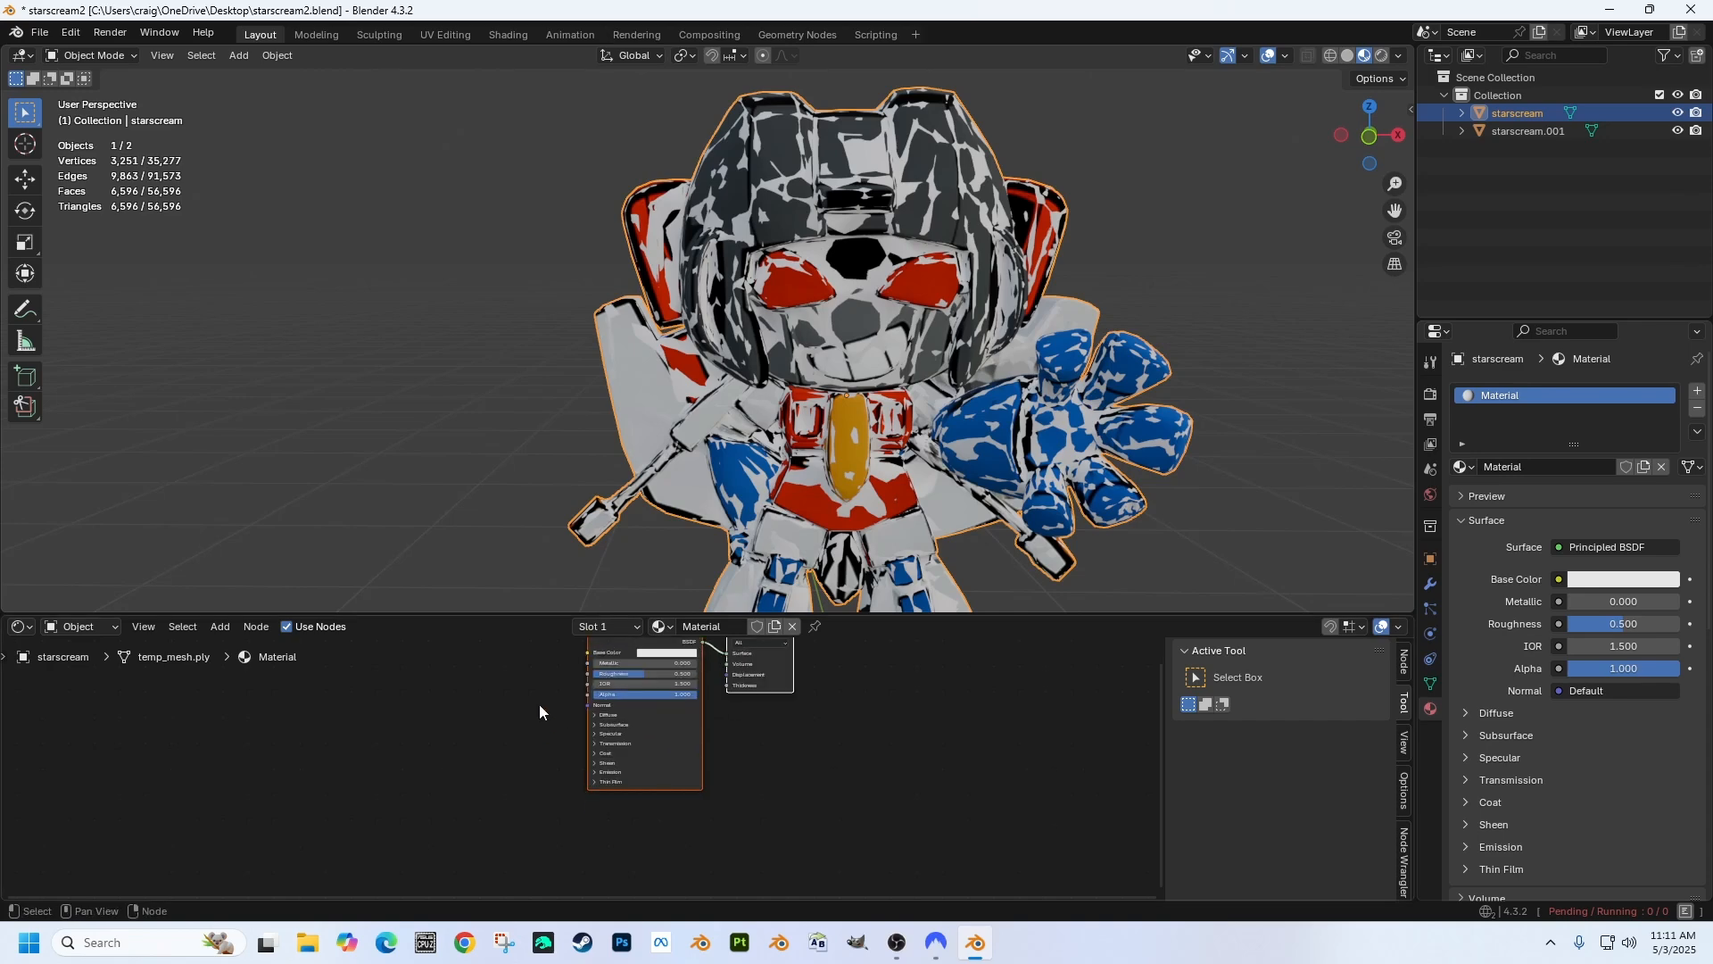
# Step: Add an Image Texture node whose Color output feeds the Base Color of the new material's Principled BSDF
pyautogui.moveTo(563, 711); pyautogui.dragTo(566, 766, button='middle')
pyautogui.scroll(2, 593, 730)
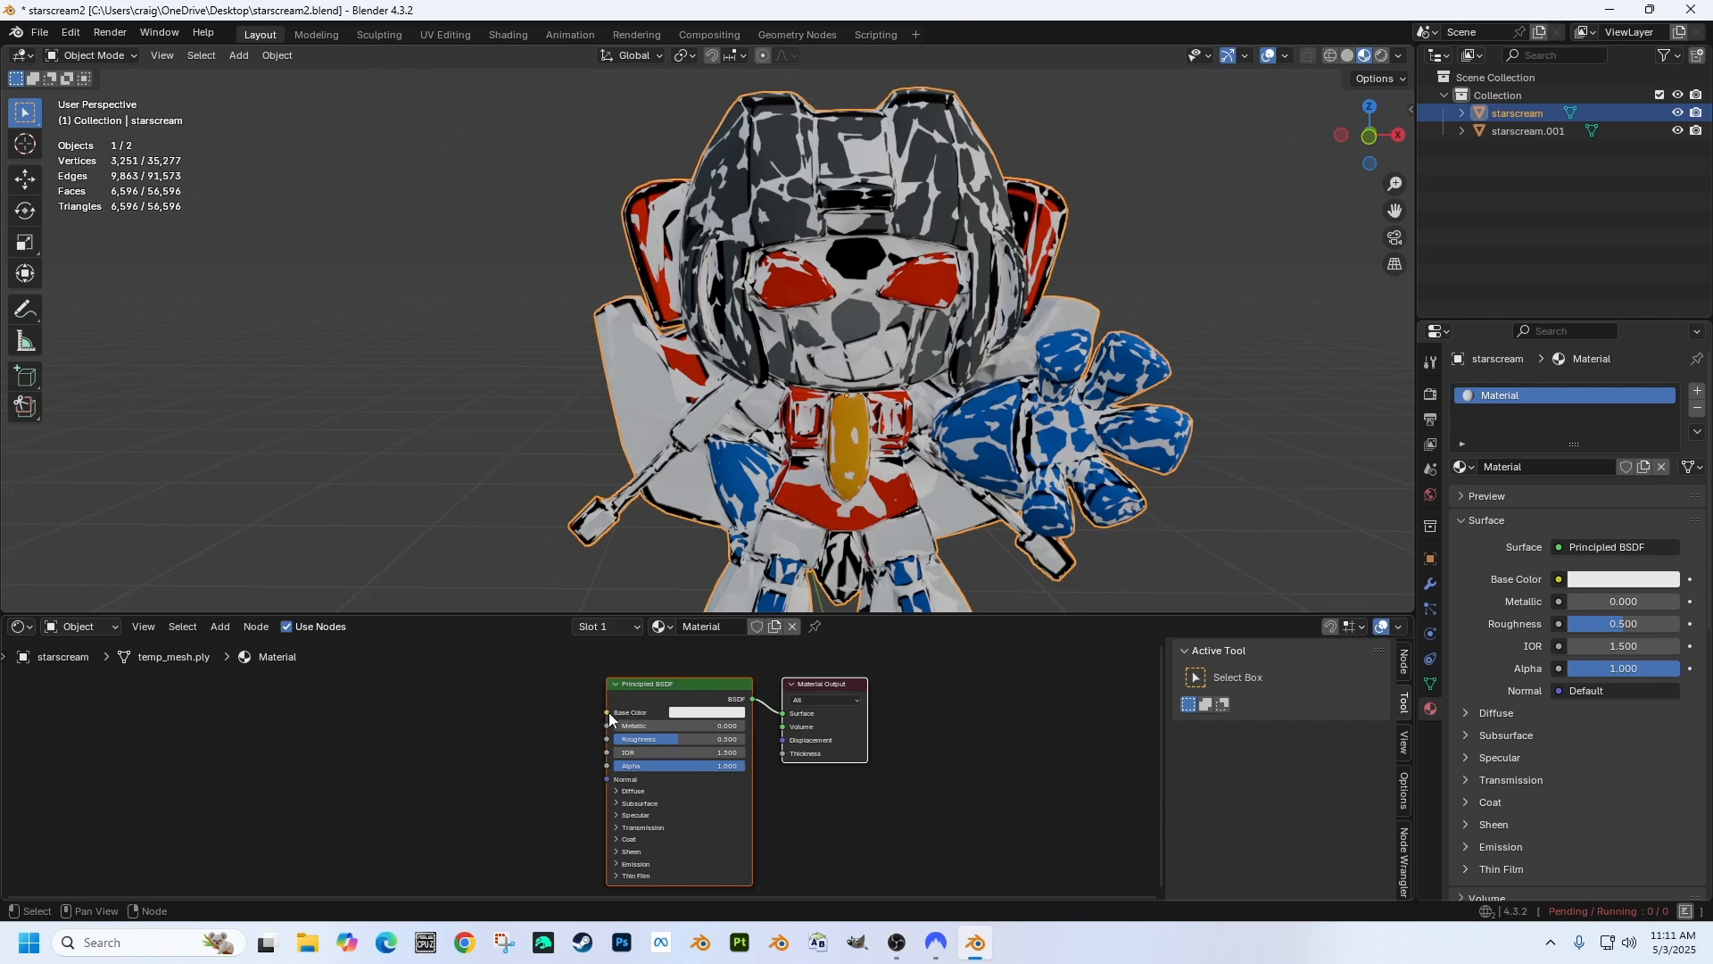
pyautogui.moveTo(609, 716); pyautogui.dragTo(518, 732)
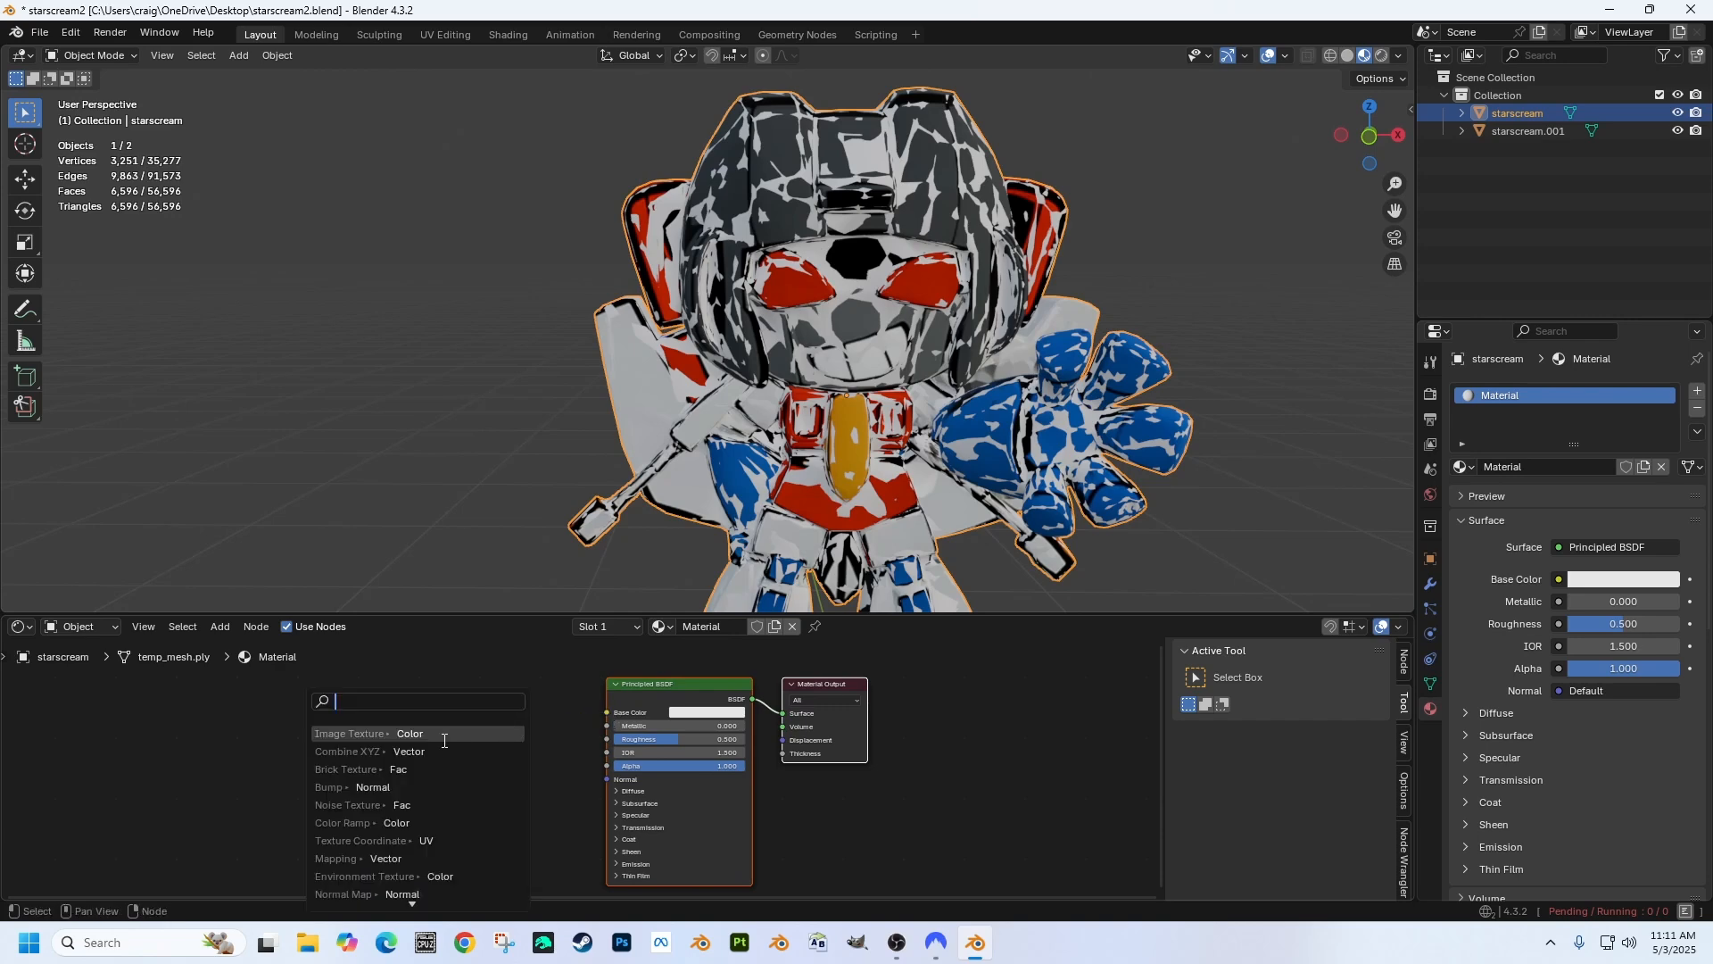
pyautogui.click(365, 735)
pyautogui.click(400, 780)
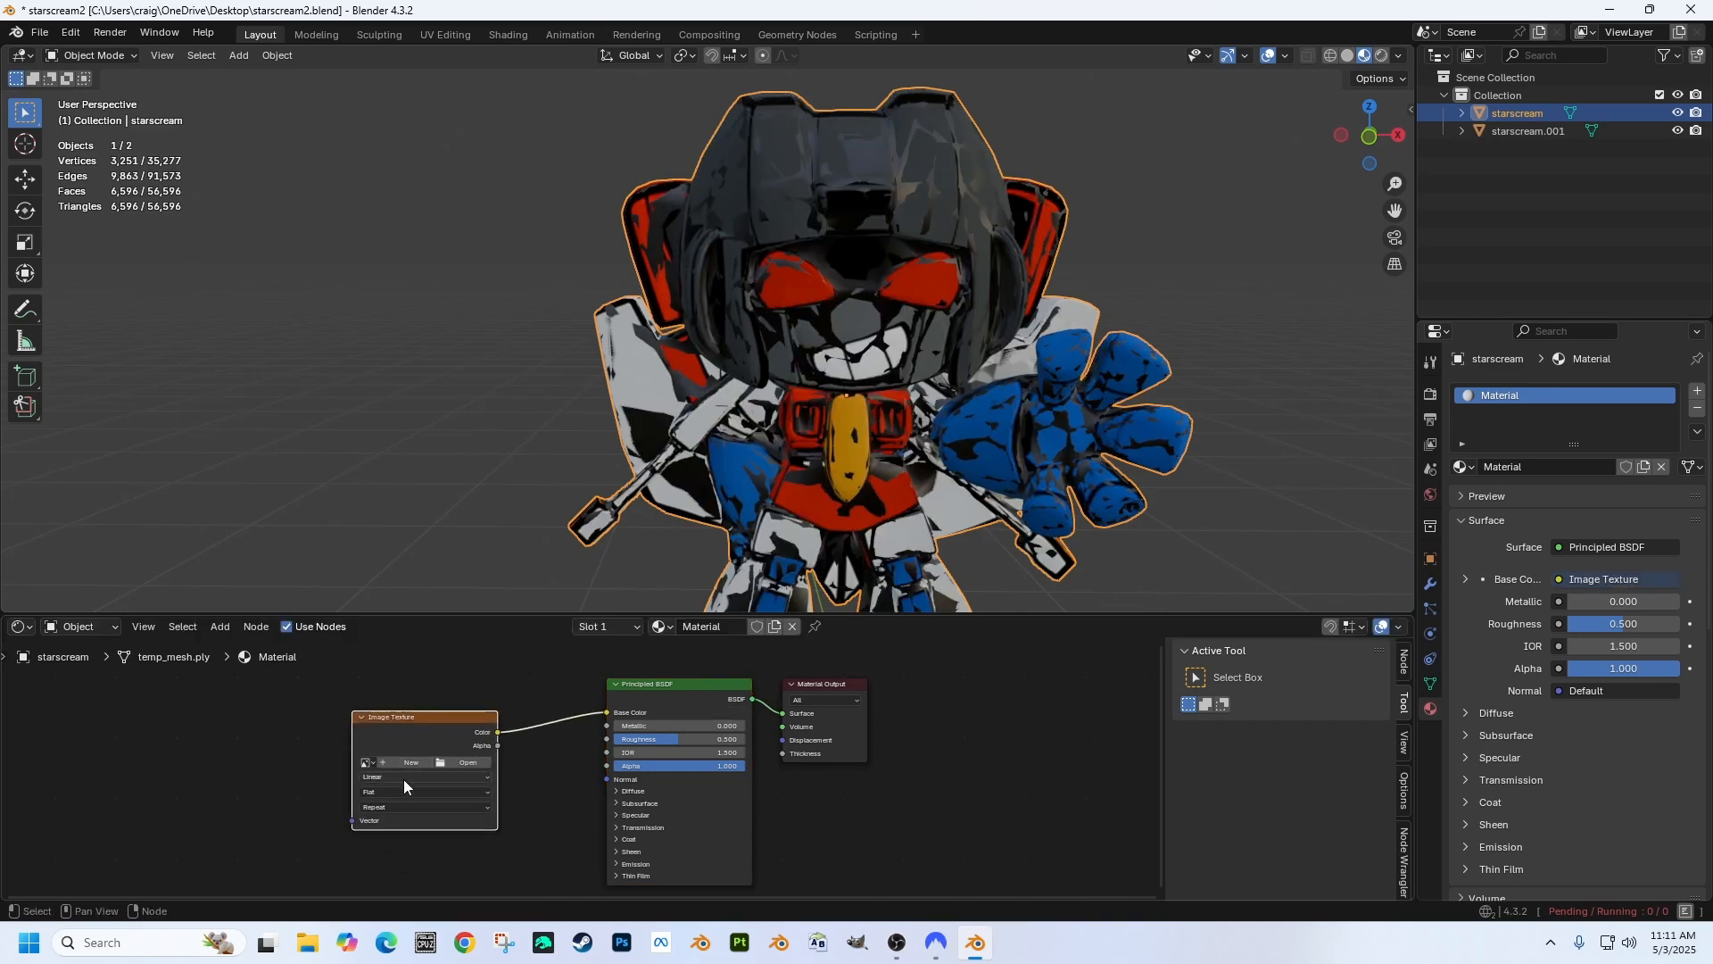
pyautogui.click(418, 763)
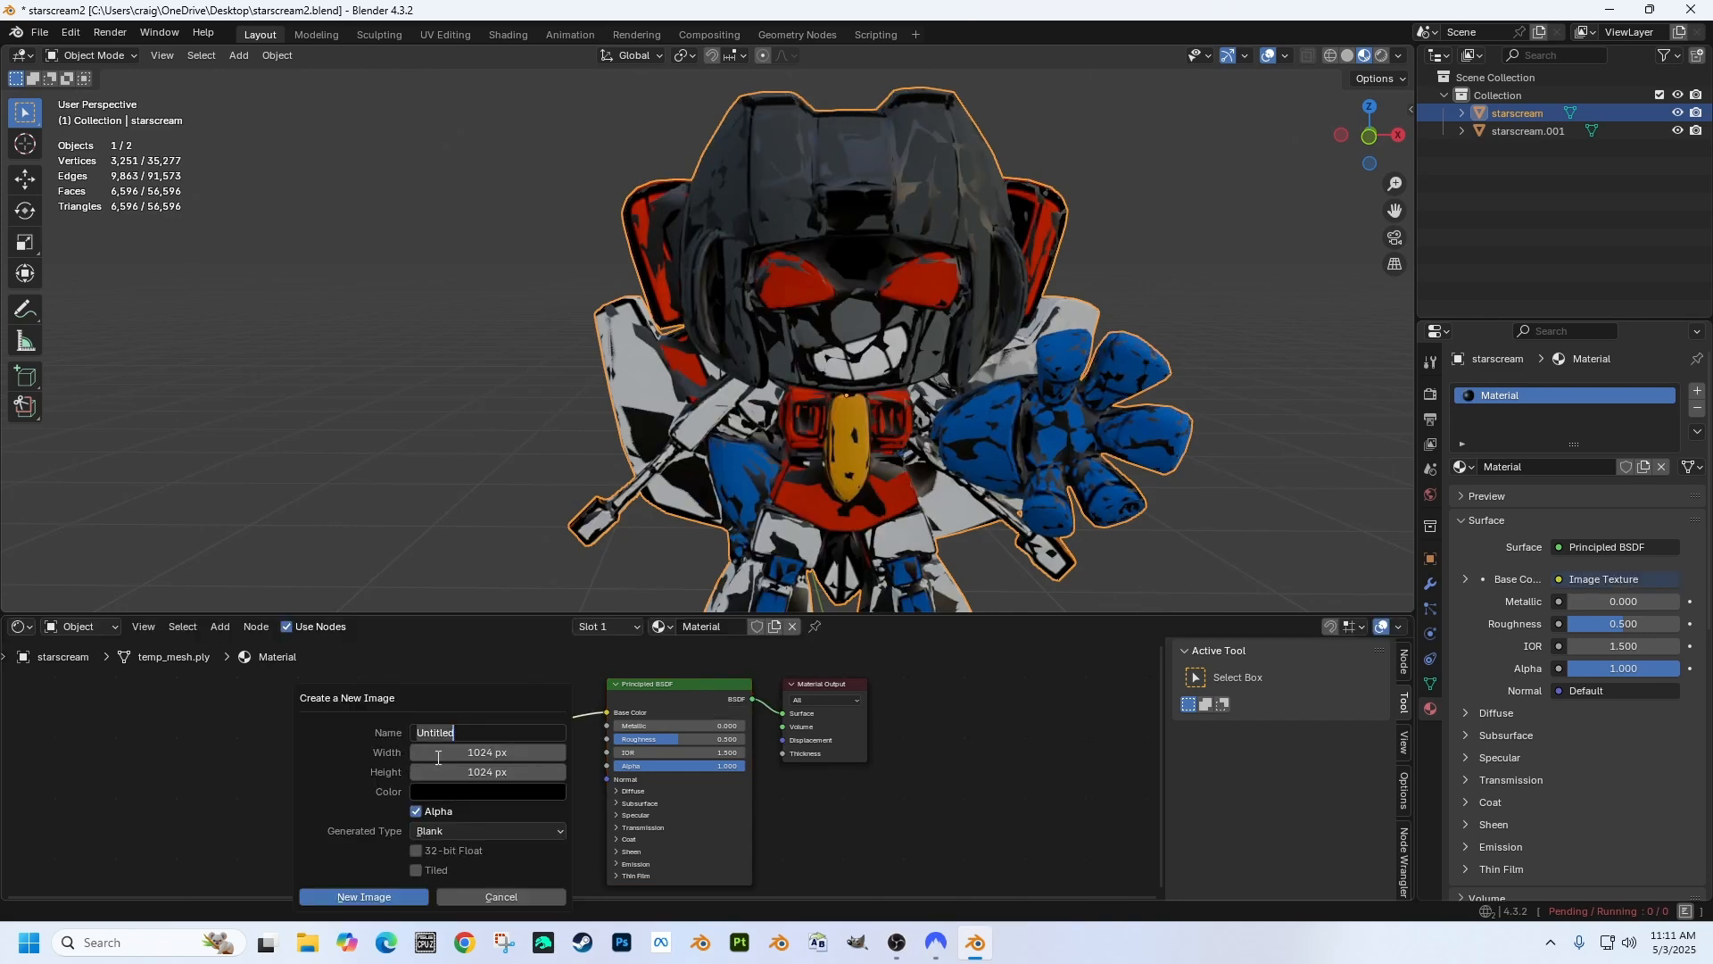
pyautogui.press('Return')
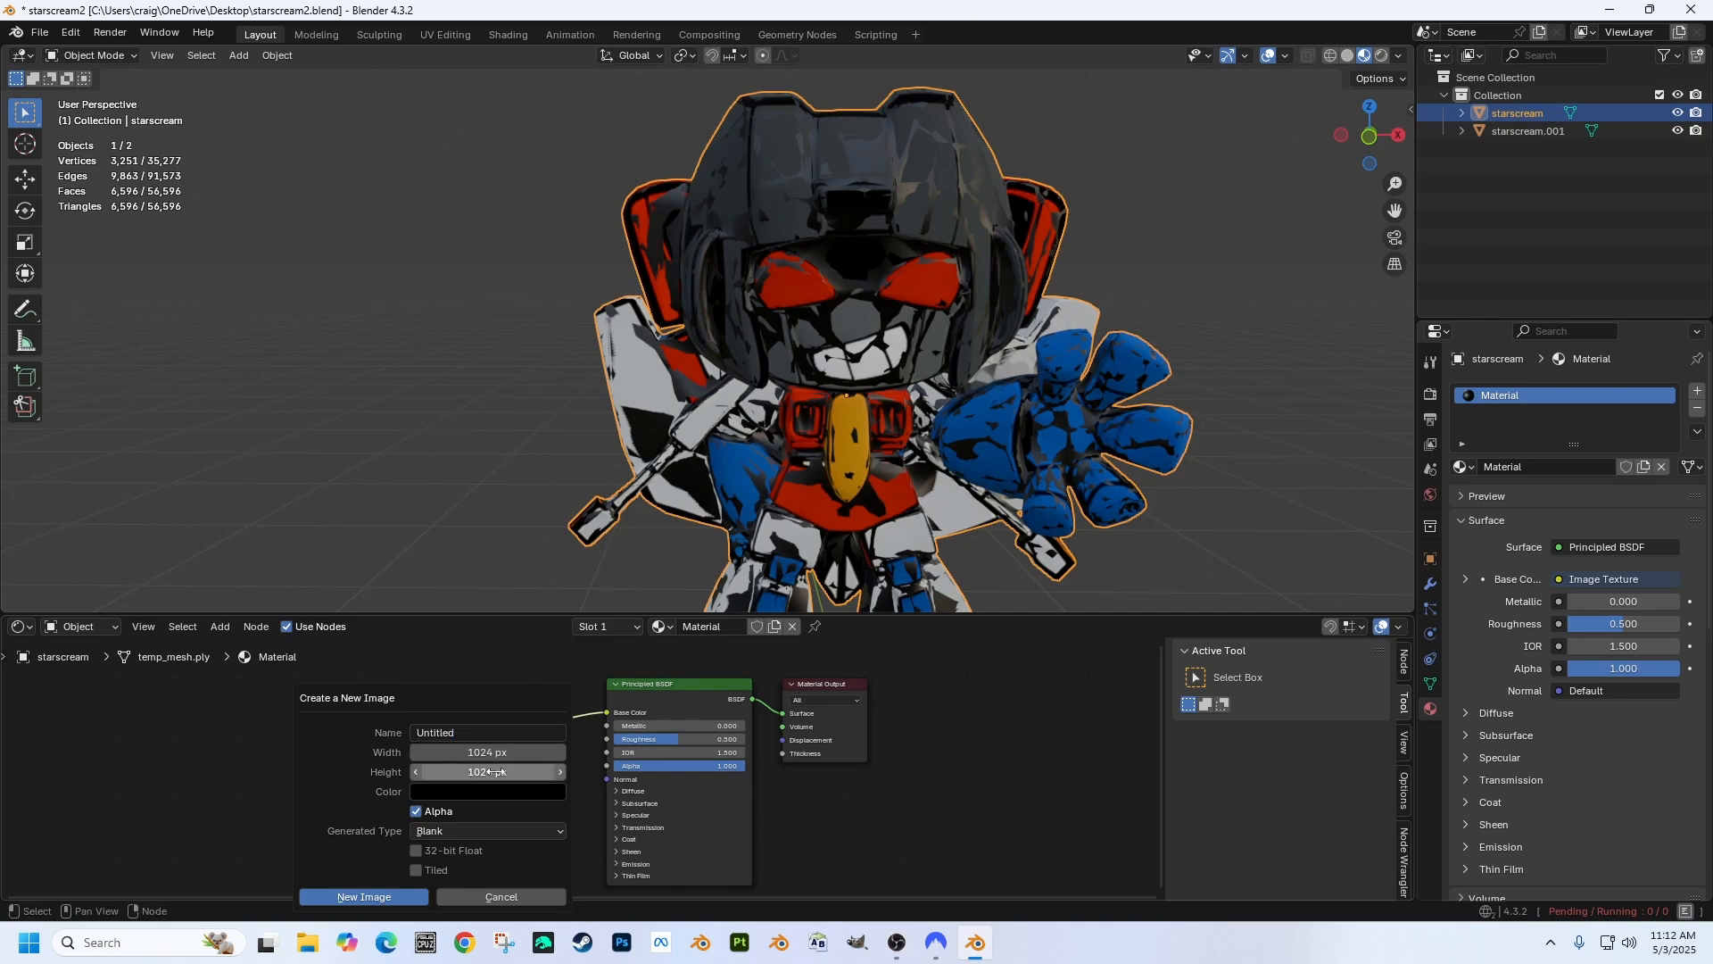
pyautogui.click(493, 752)
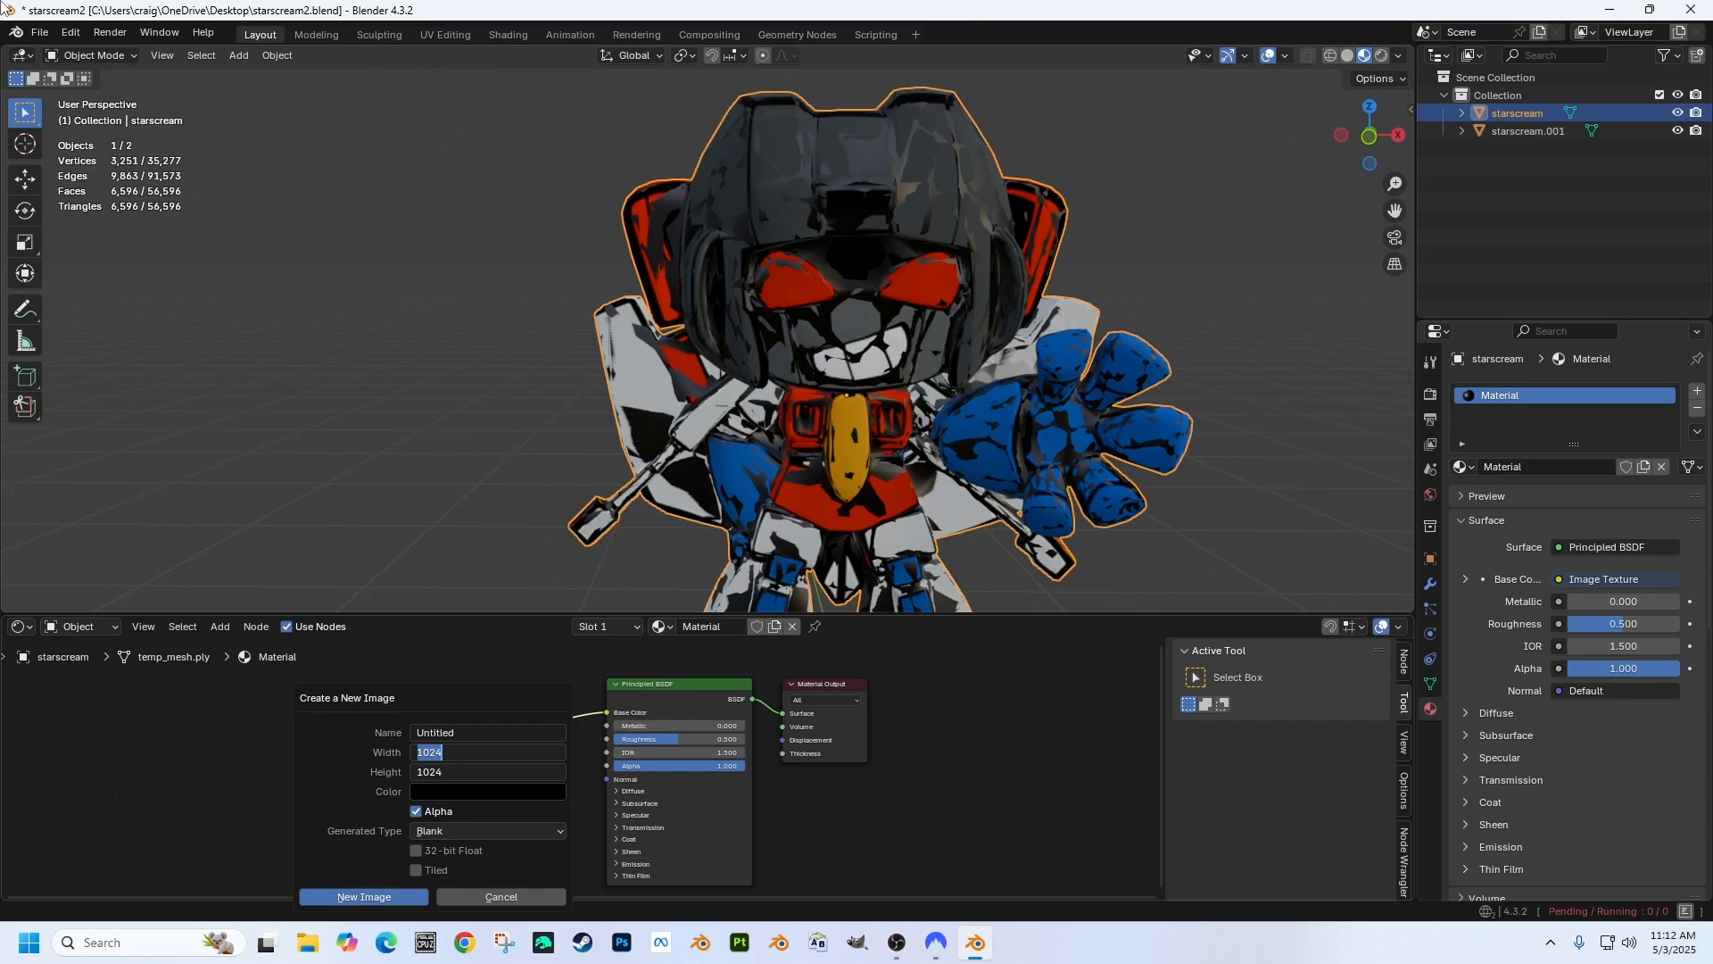
pyautogui.write('2048')
pyautogui.press('Return')
pyautogui.click(6, 10)
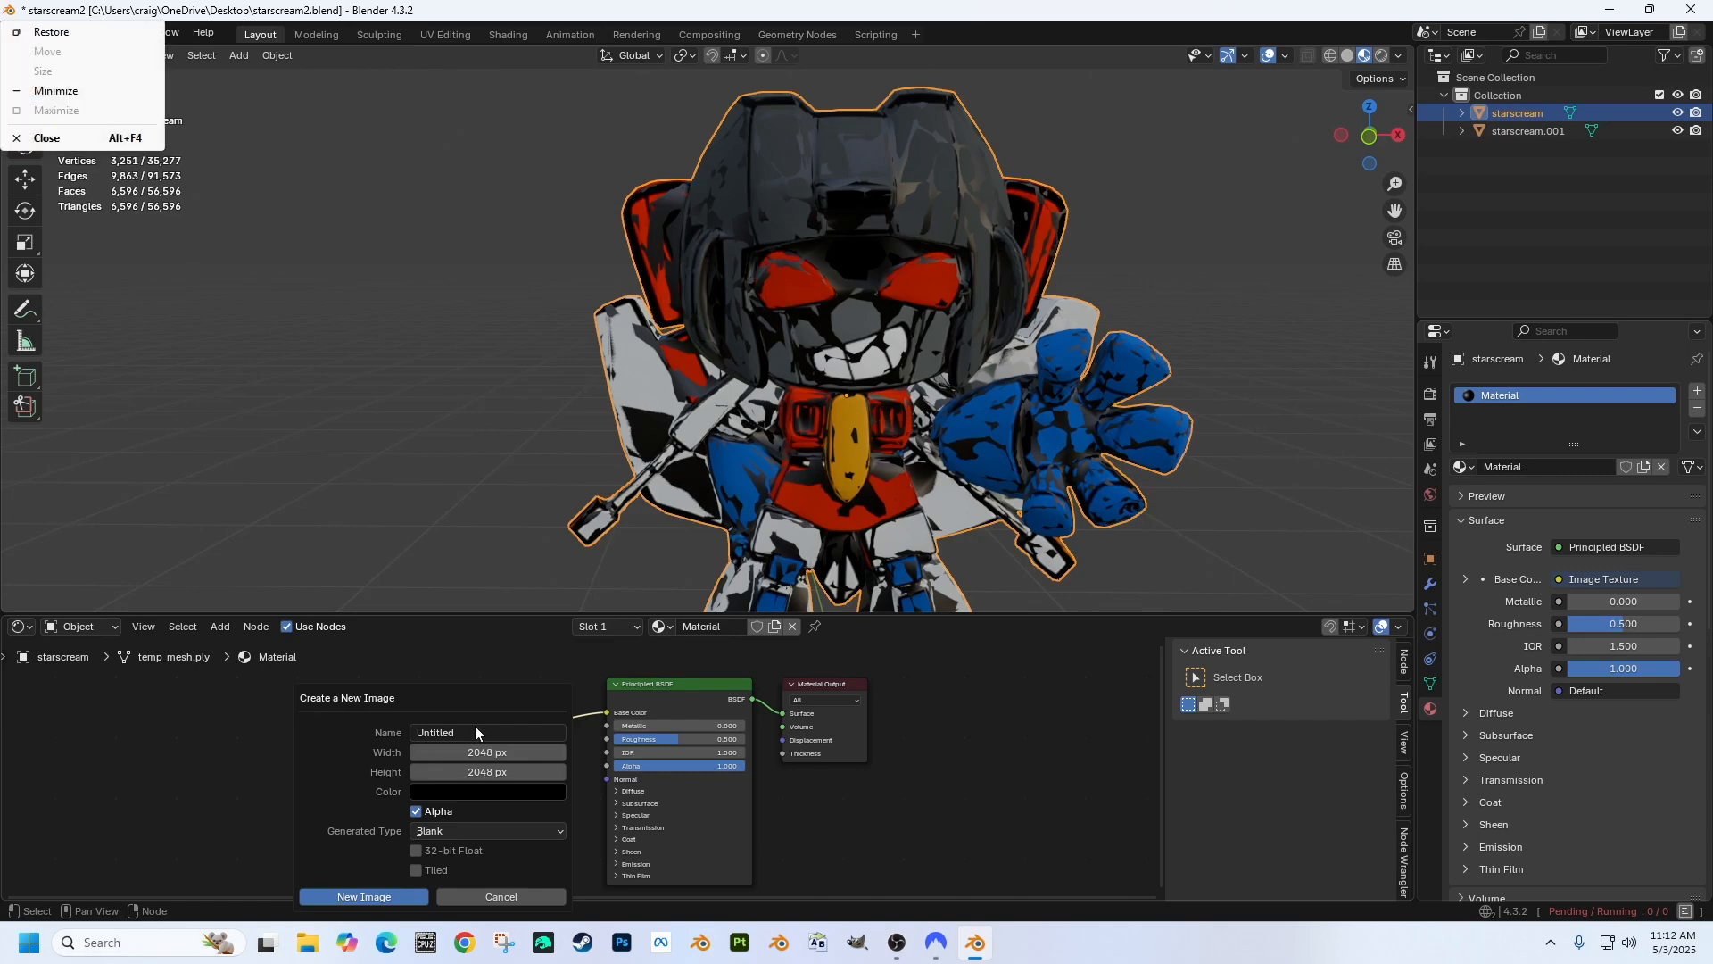
pyautogui.press('Escape')
pyautogui.press('Escape')
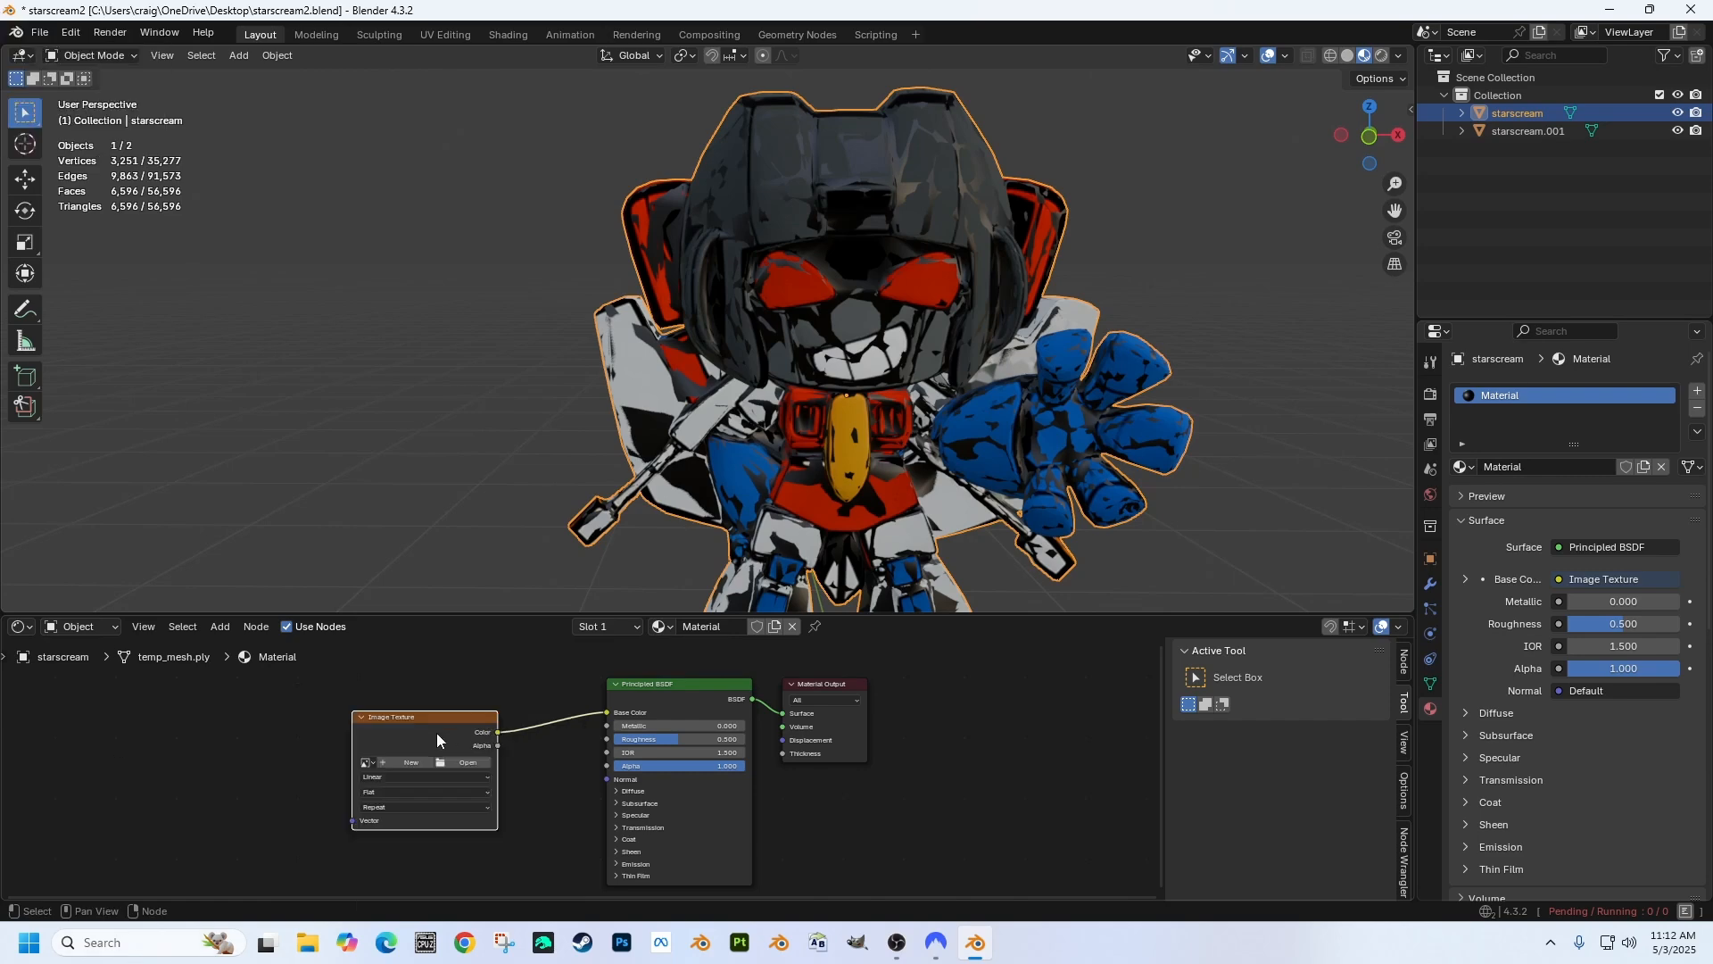
# Step: Create a new 2048 × 2048 px image named deffuse in the Image Texture node
pyautogui.click(400, 766)
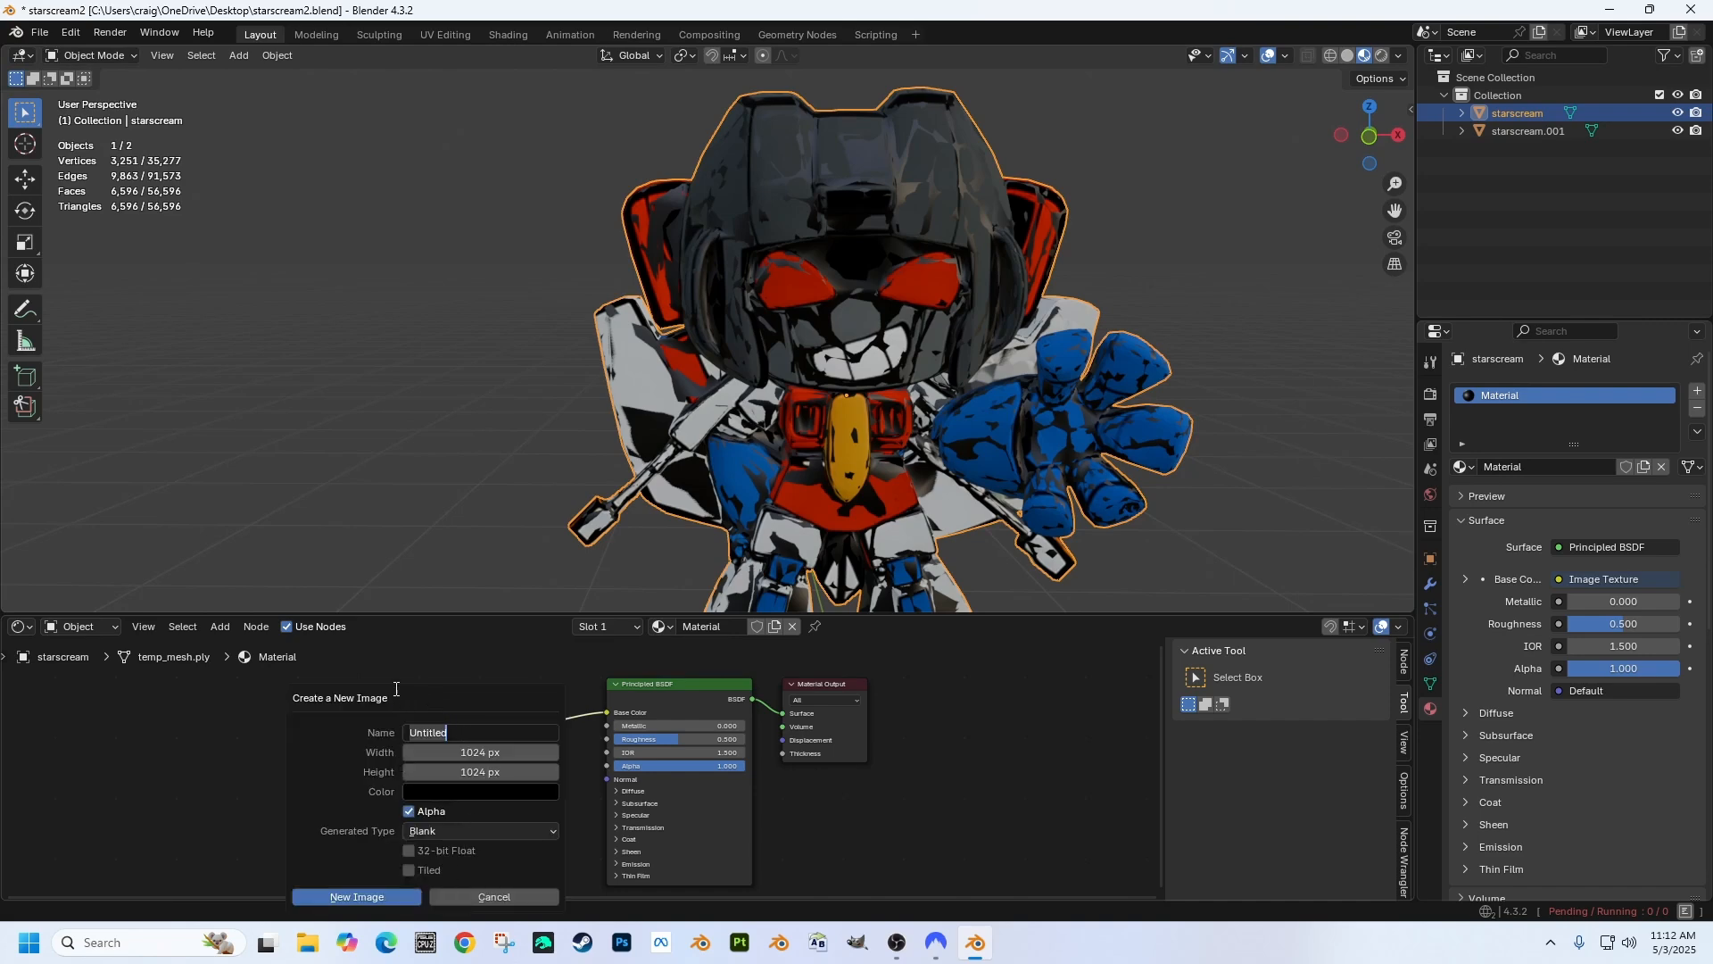
pyautogui.write('deffuse')
pyautogui.click(457, 751)
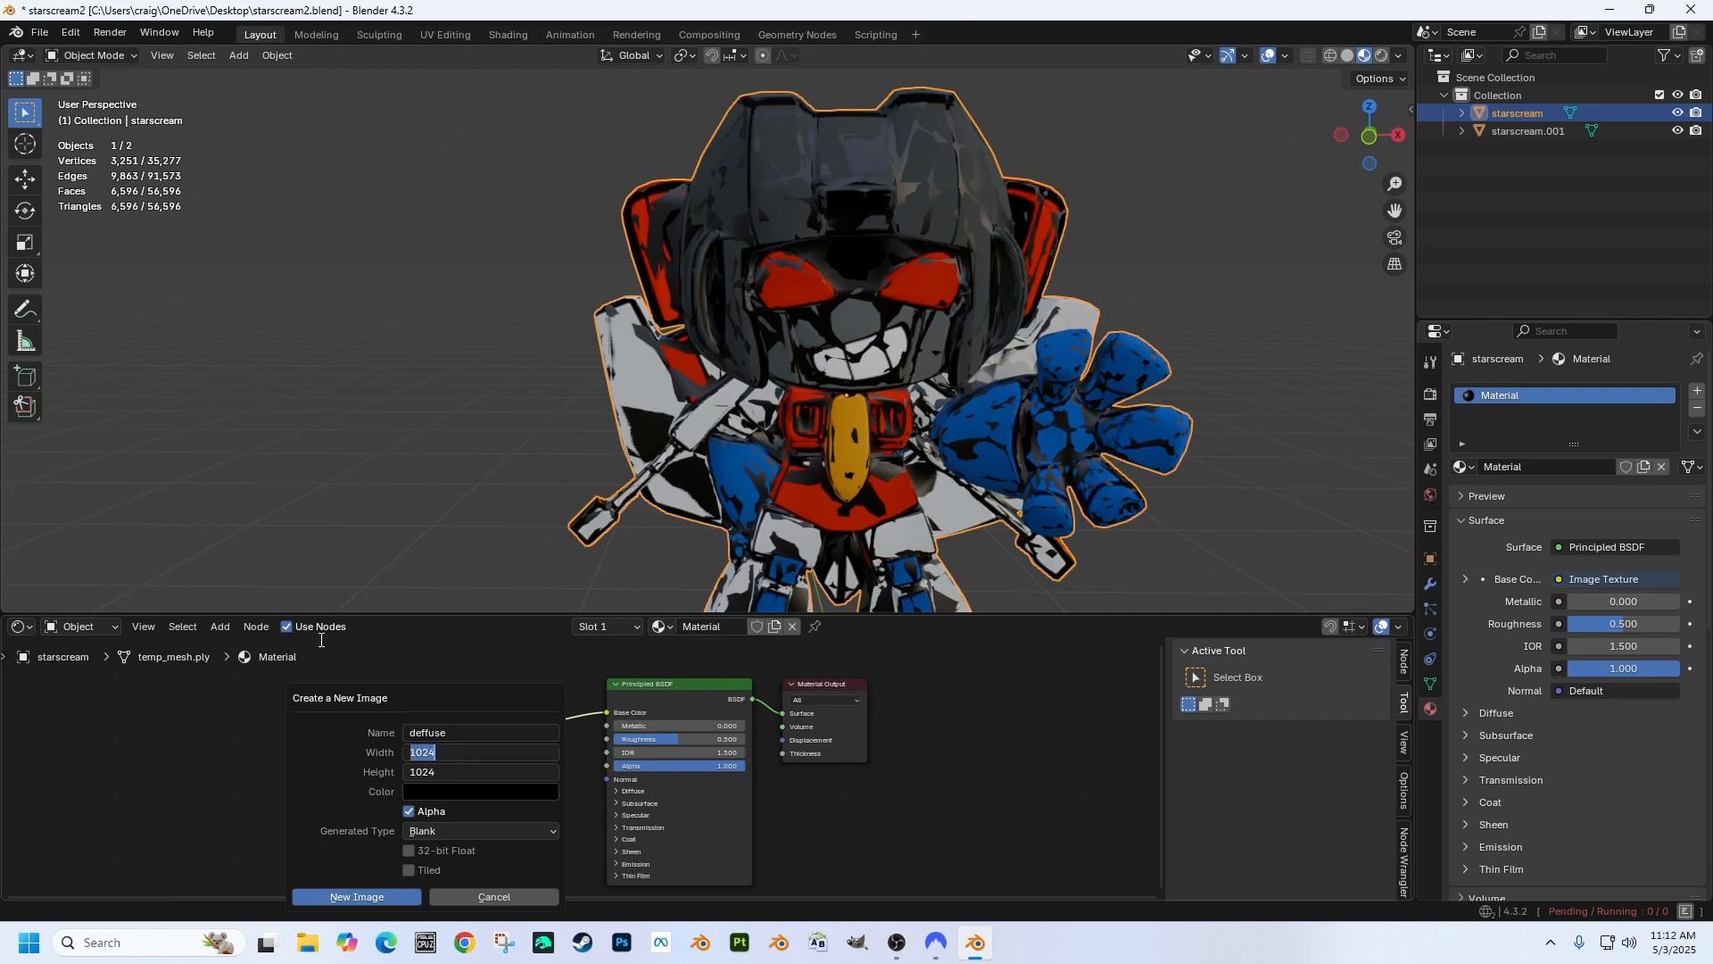
pyautogui.write('2048')
pyautogui.press('Return')
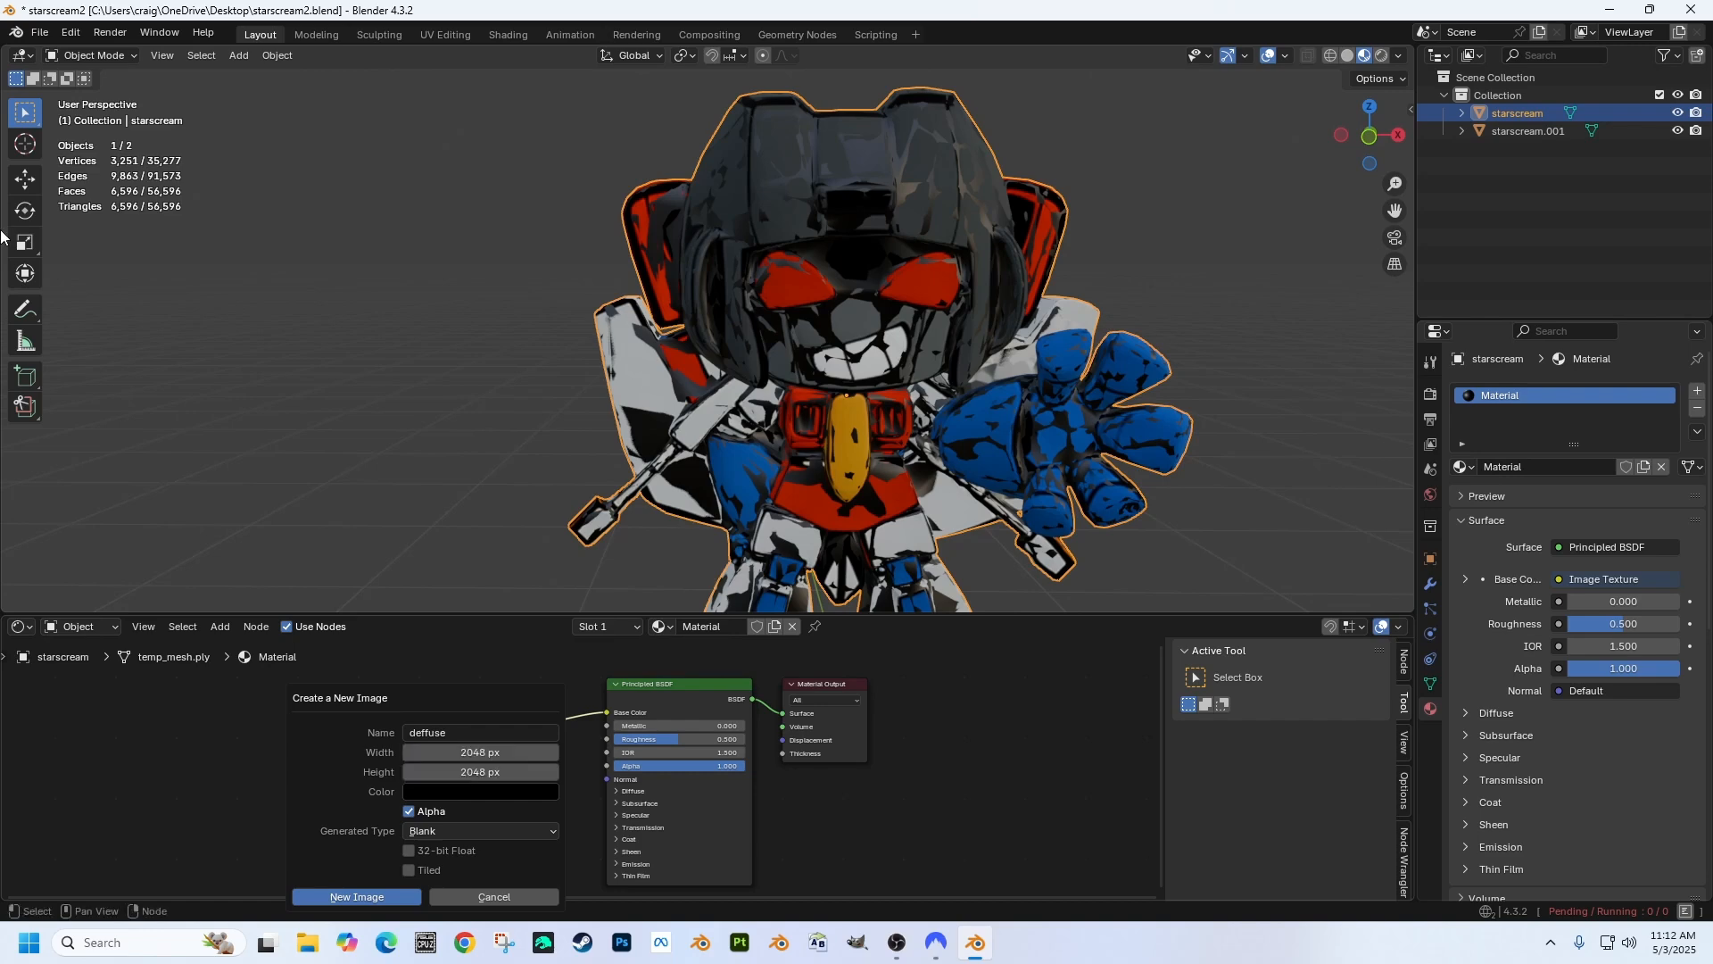
pyautogui.click(359, 897)
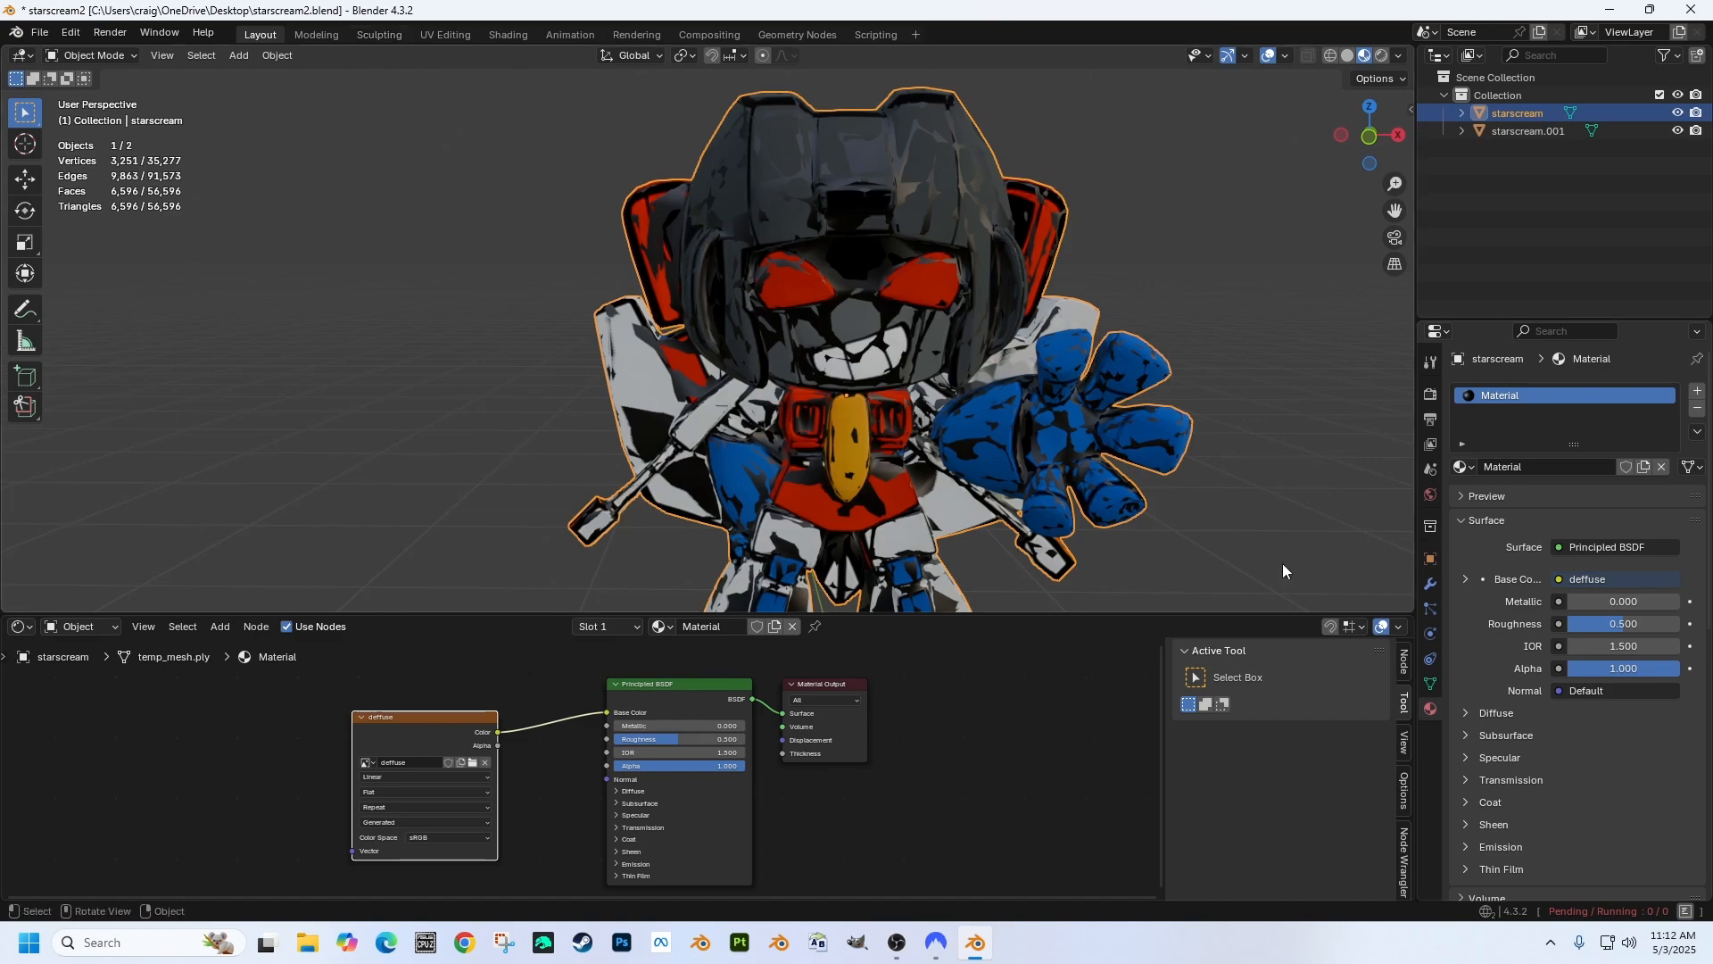
# Step: Examine the starscream's UV islands over the deffuse image in the UV Editing workspace and return to the Layout workspace
pyautogui.click(439, 34)
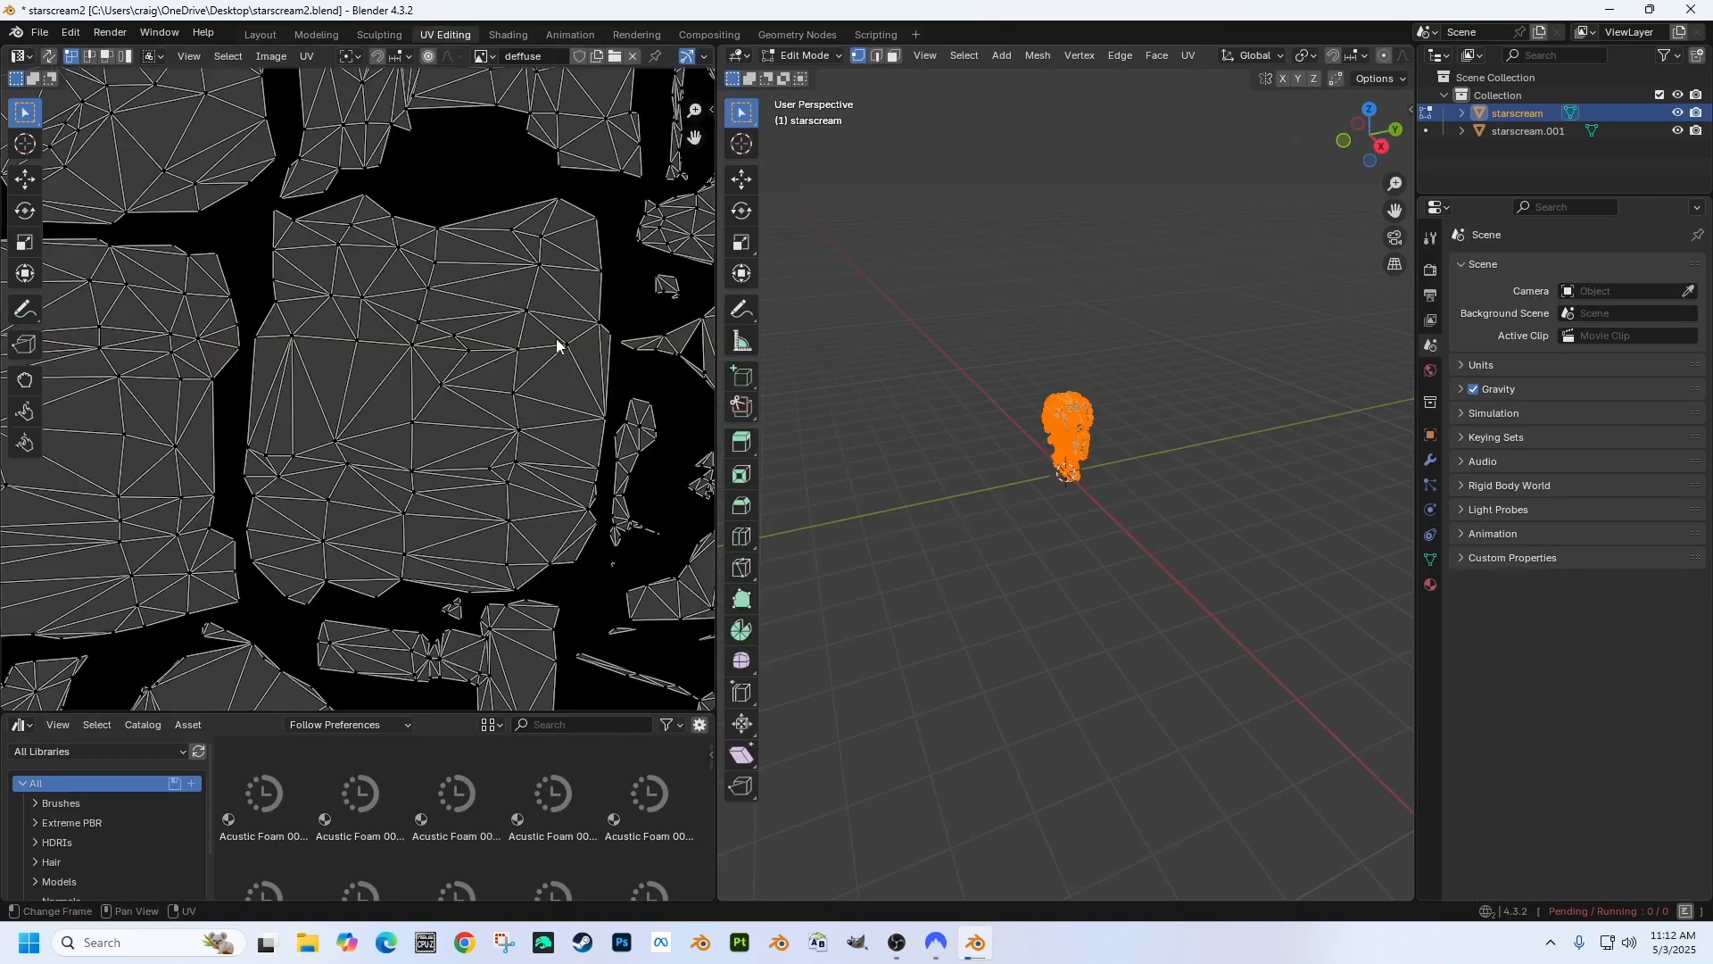
pyautogui.scroll(3, 556, 348)
pyautogui.scroll(-5, 555, 348)
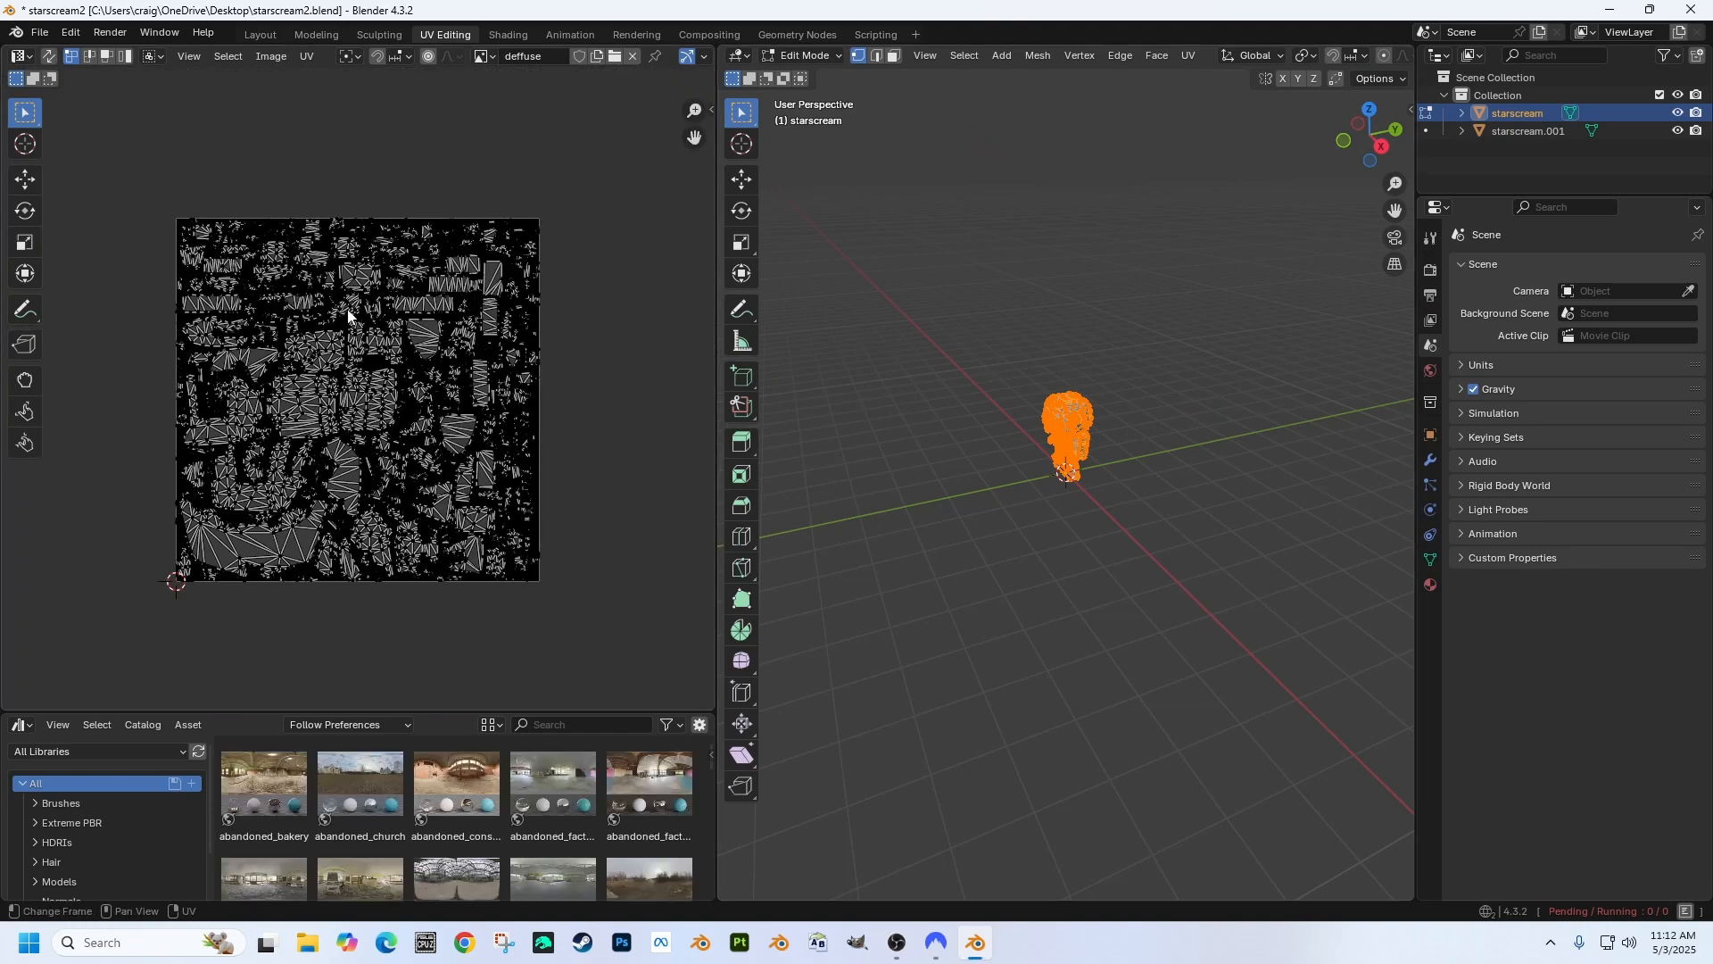
pyautogui.scroll(3, 338, 451)
pyautogui.scroll(-1, 446, 426)
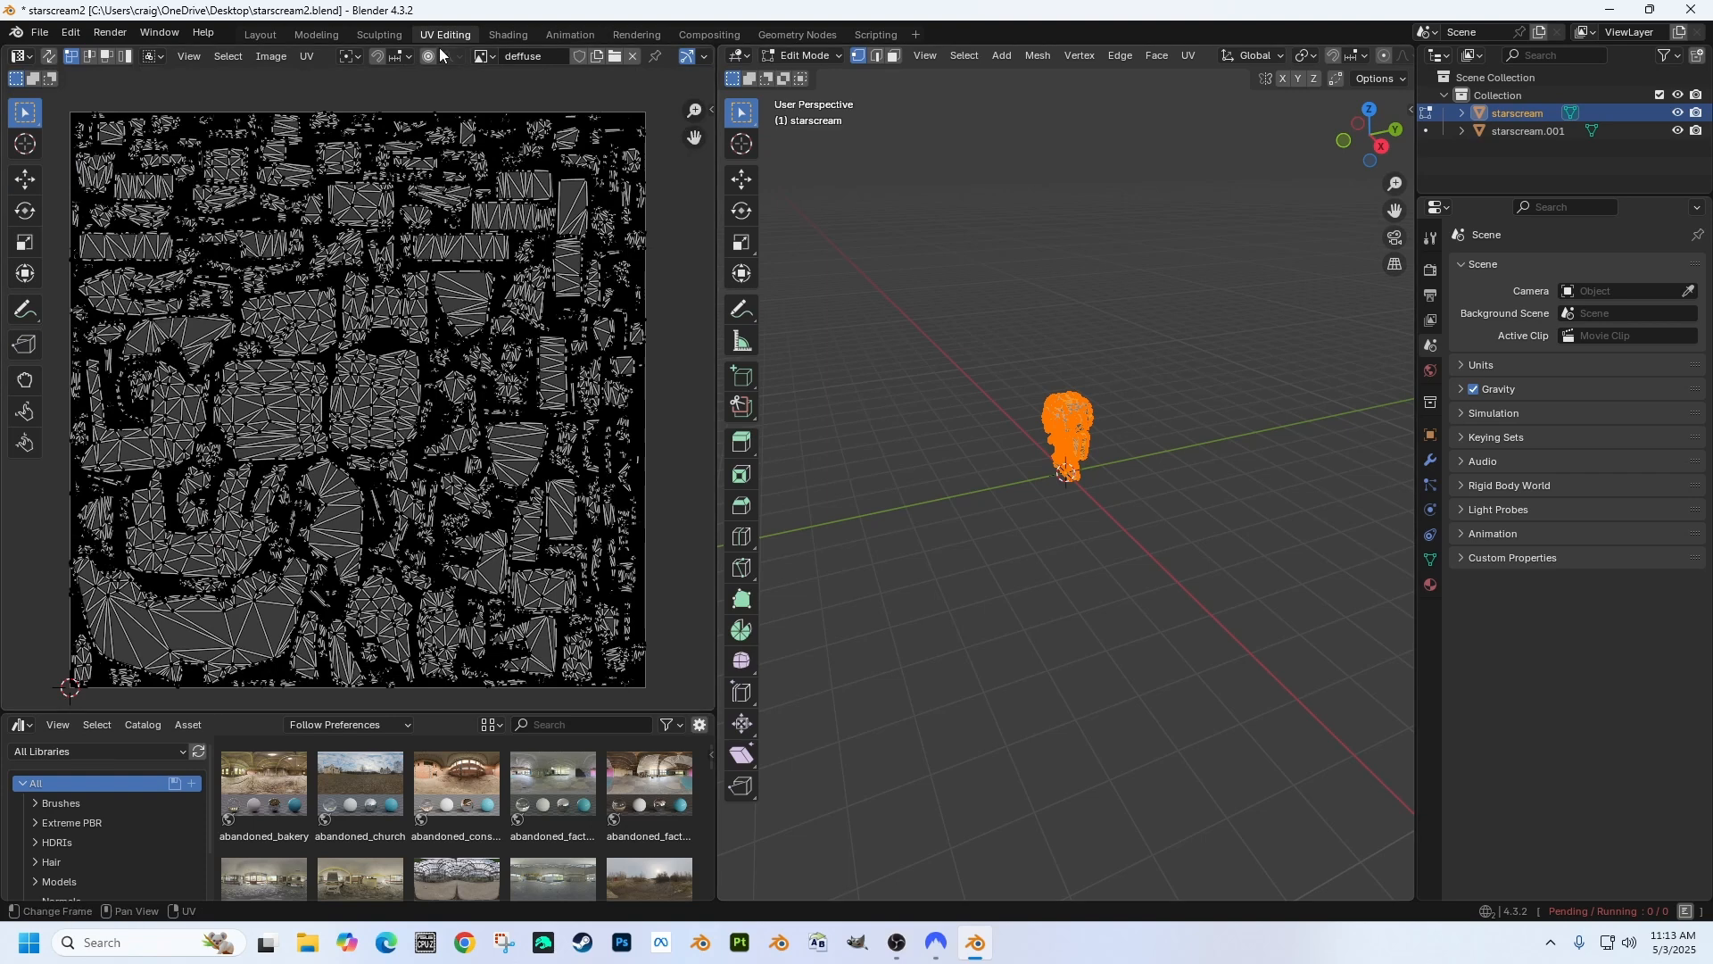
pyautogui.click(259, 36)
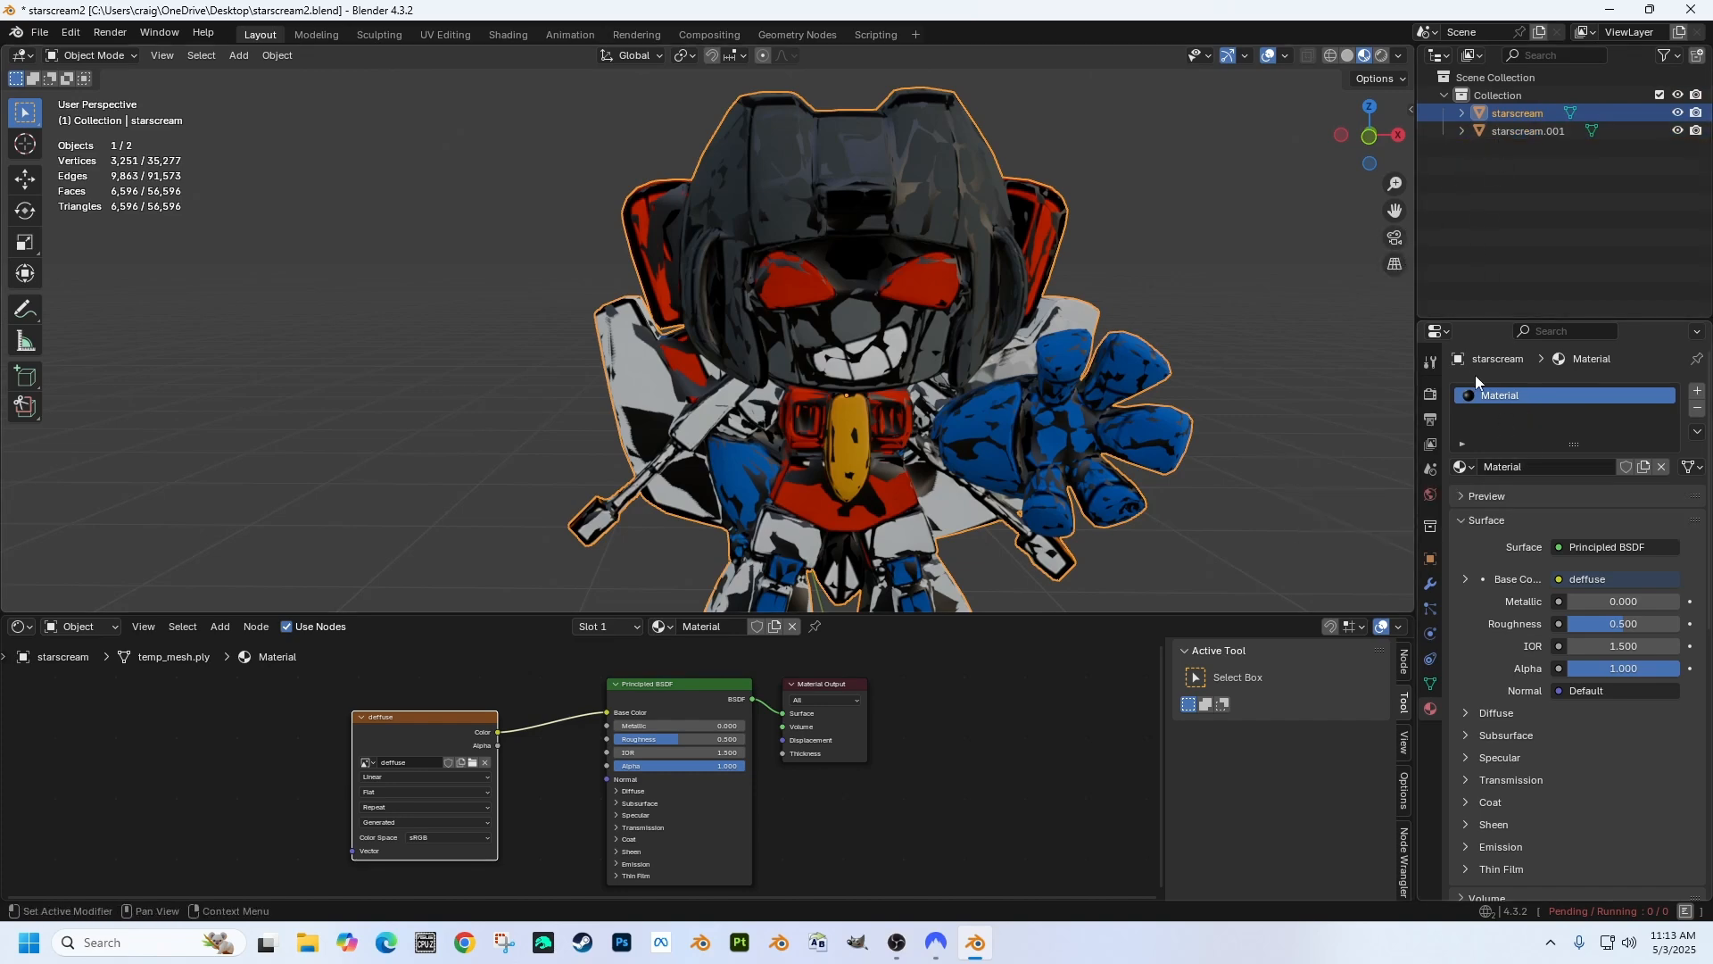
# Step: Select both starscream.001 and starscream, making the low-poly starscream the active object
pyautogui.keyDown('ctrl'); pyautogui.click(1501, 132); pyautogui.keyUp('ctrl')
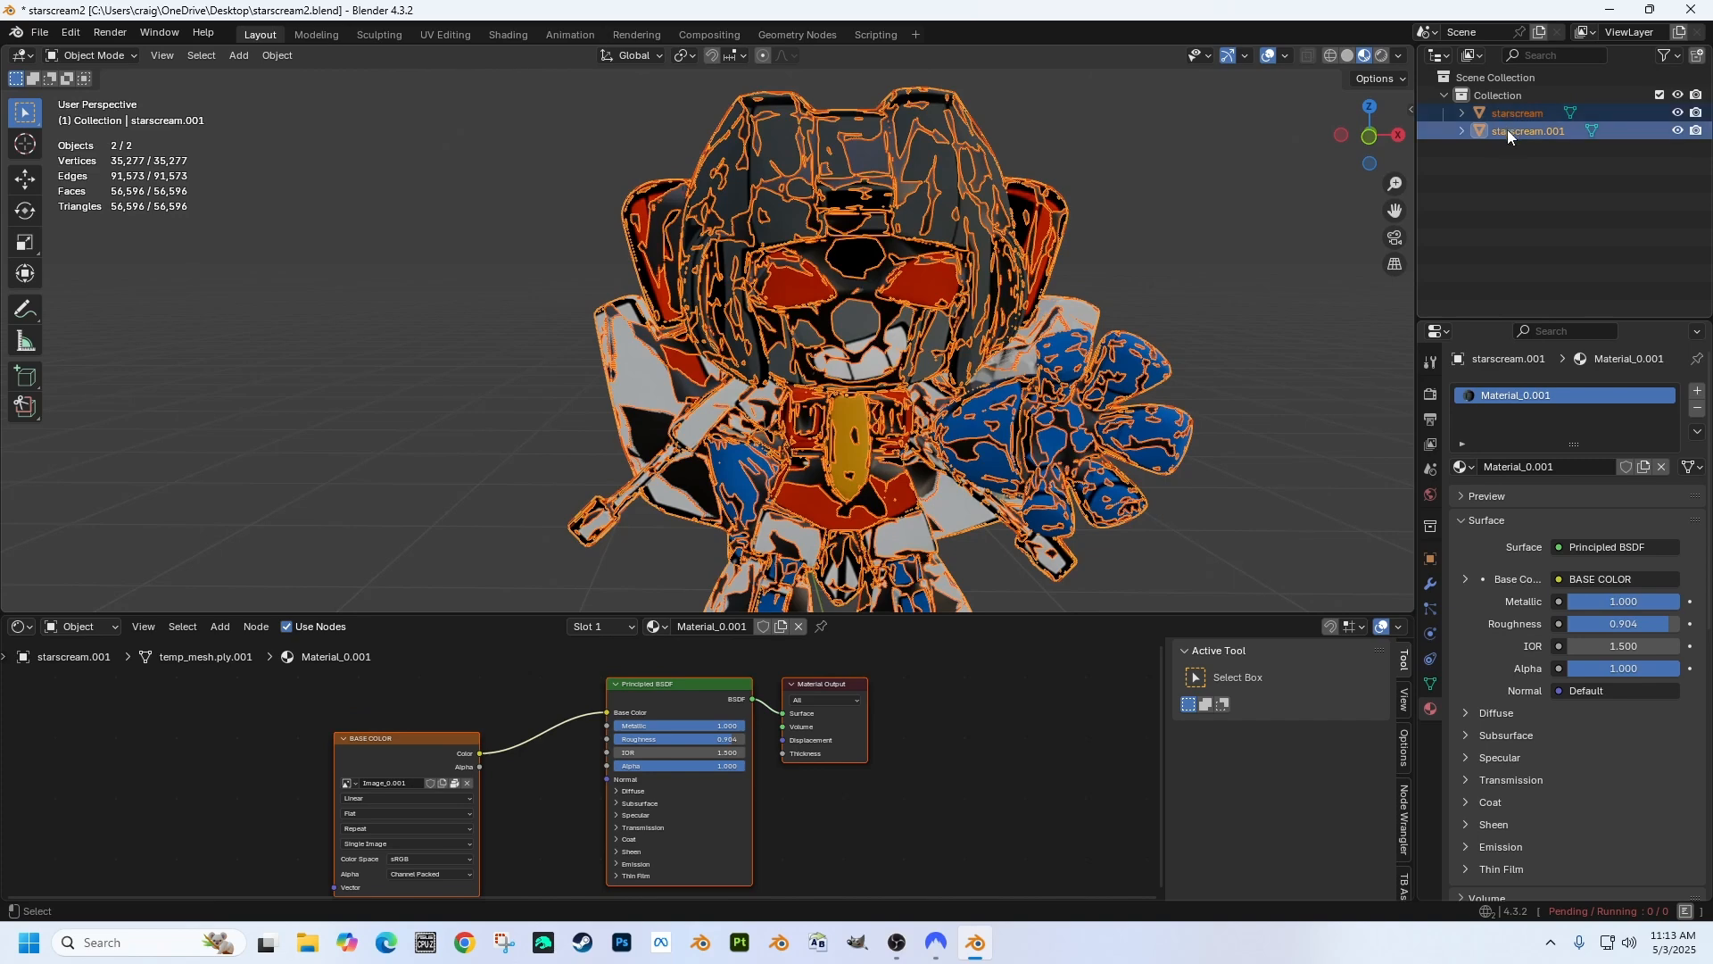
pyautogui.keyDown('ctrl'); pyautogui.click(1506, 134); pyautogui.keyUp('ctrl')
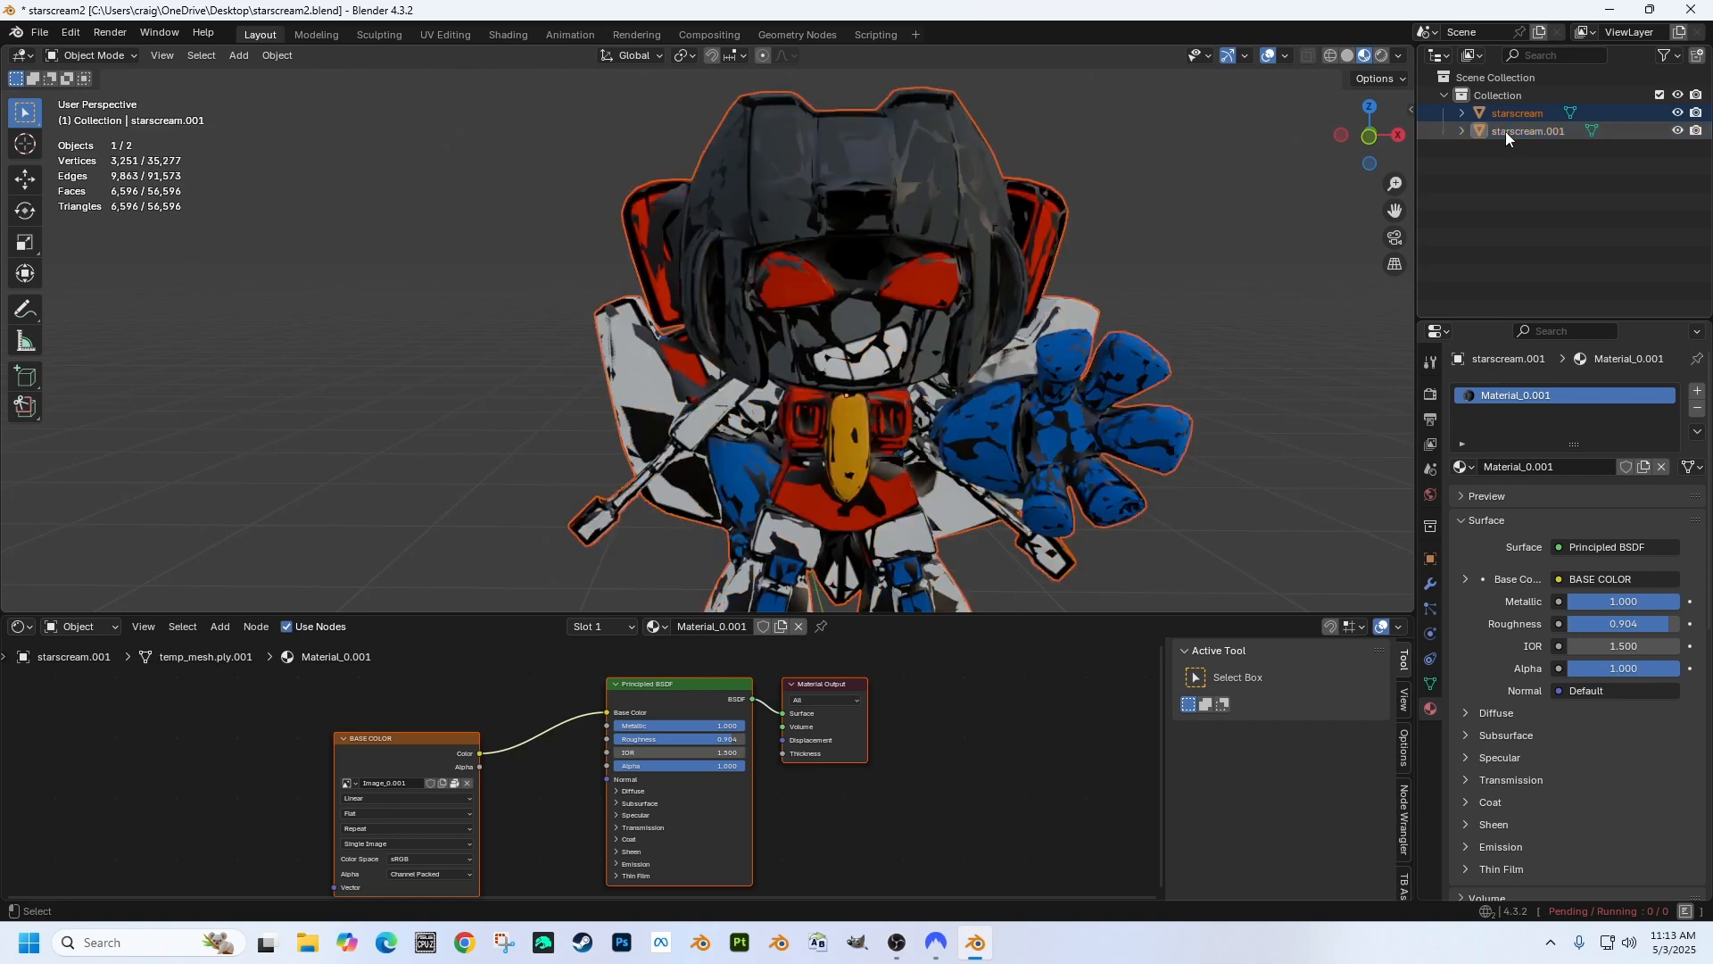
pyautogui.keyDown('ctrl'); pyautogui.click(1507, 134); pyautogui.keyUp('ctrl')
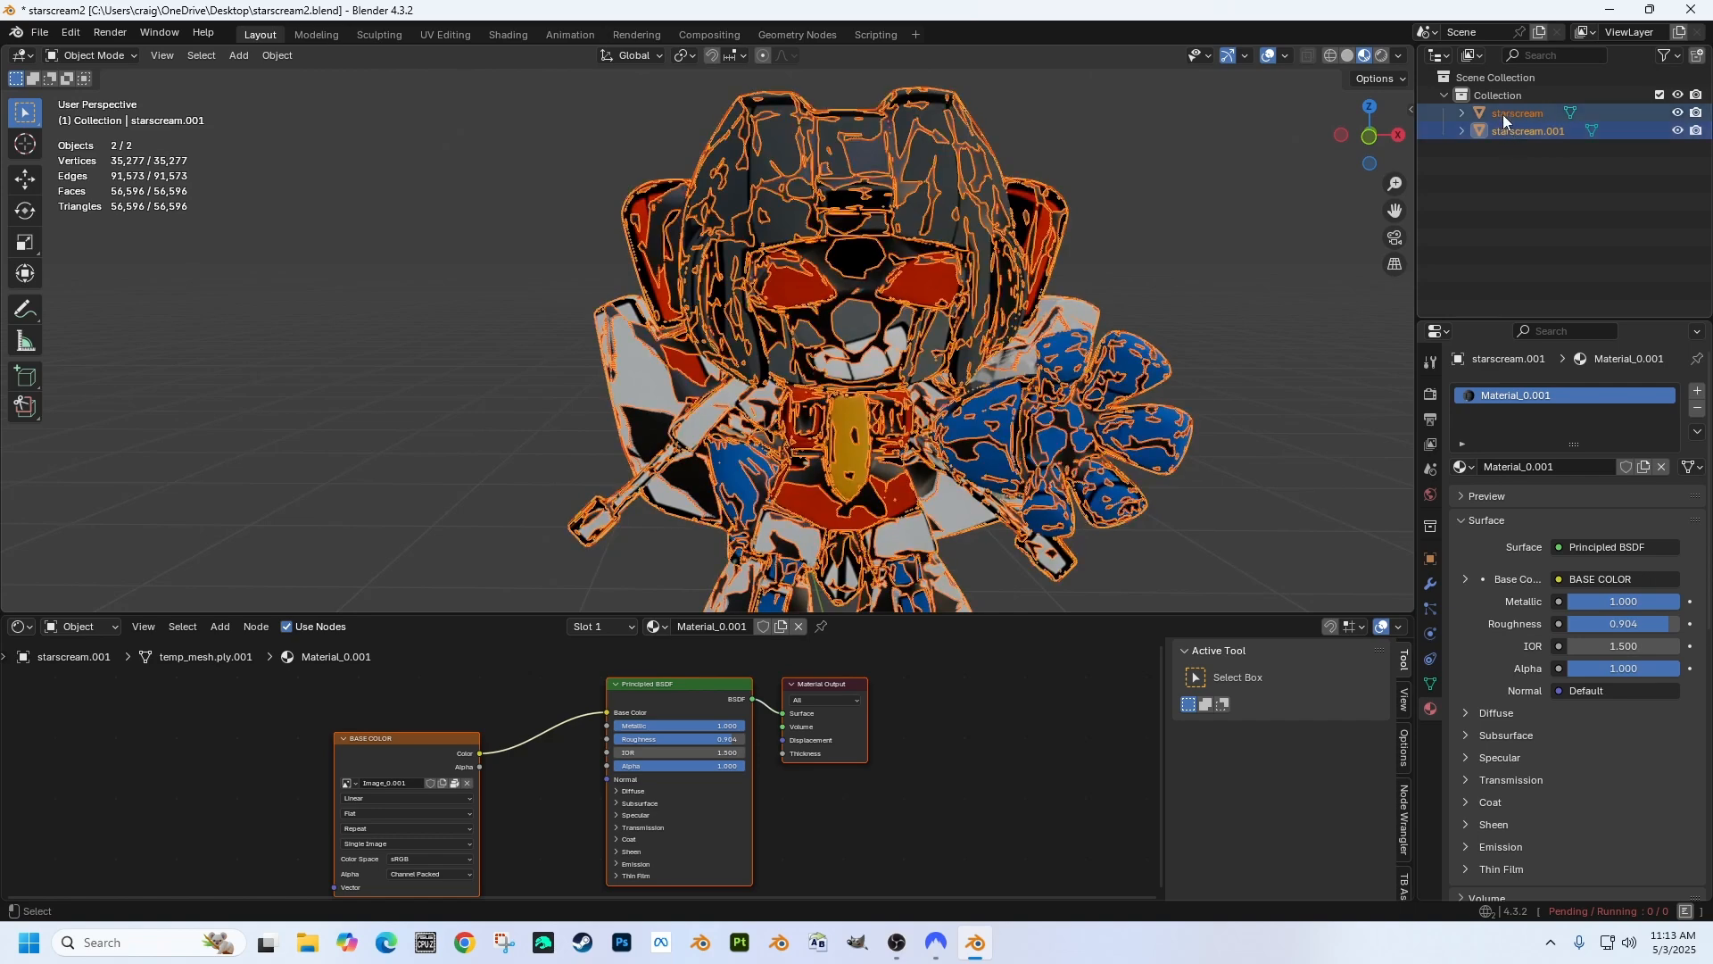
pyautogui.keyDown('ctrl'); pyautogui.click(1504, 119); pyautogui.keyUp('ctrl')
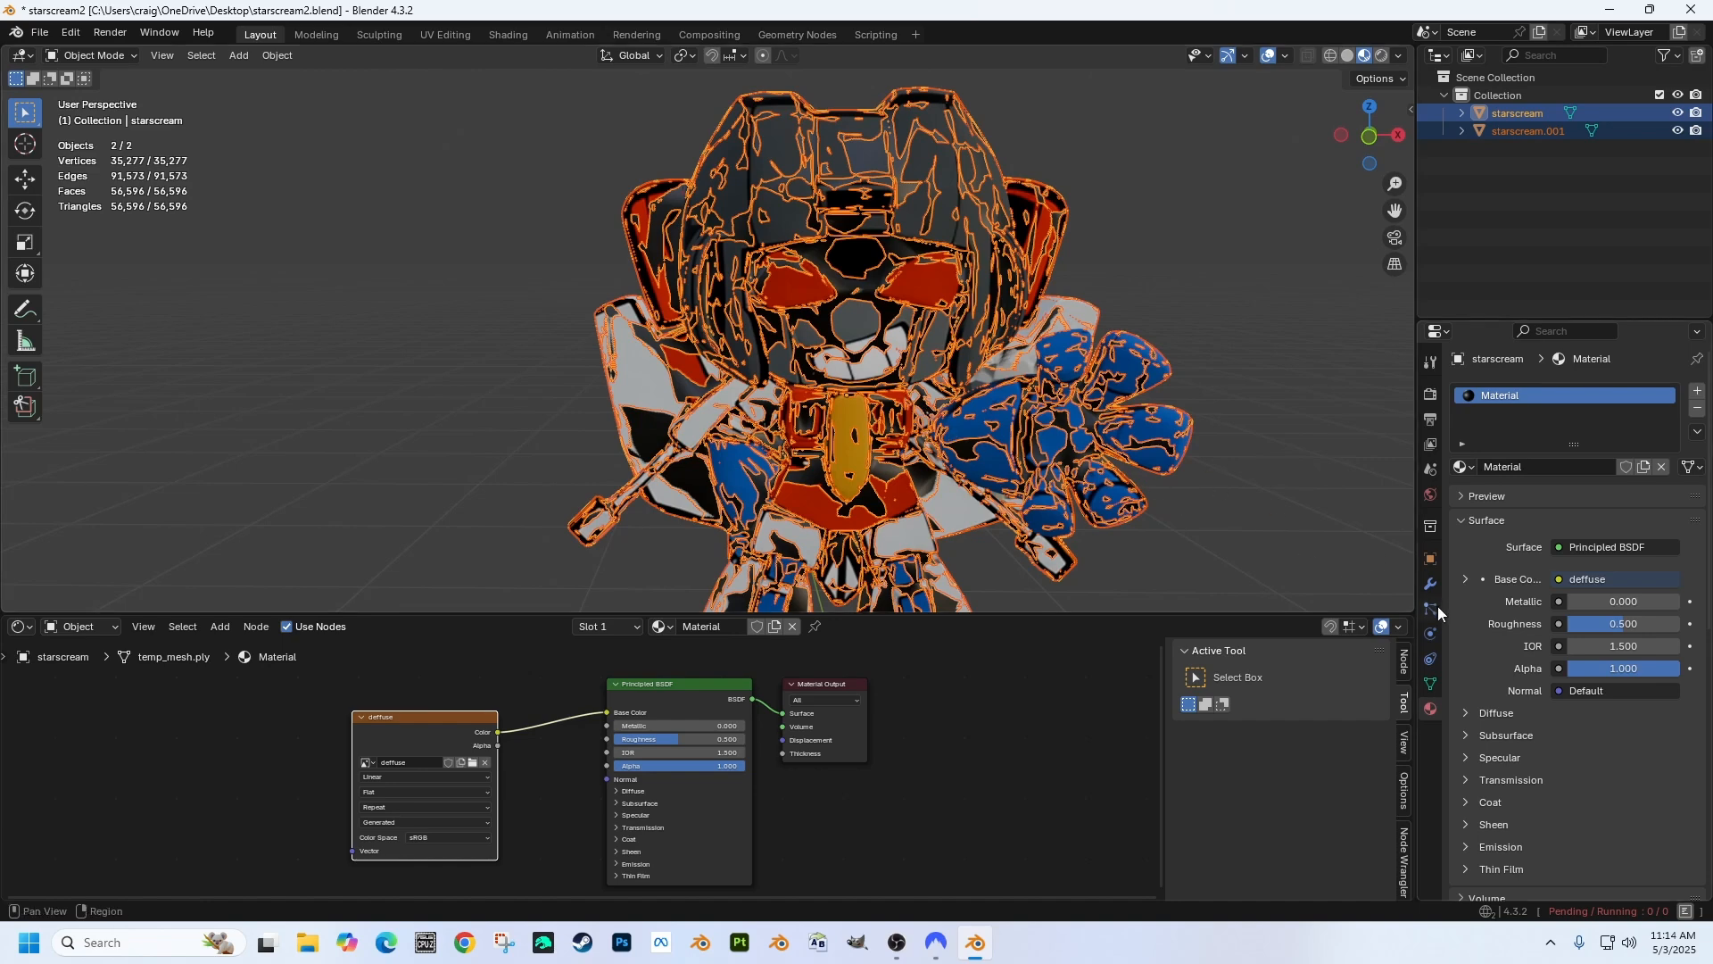
# Step: Set the scene's render engine to Cycles
pyautogui.click(1431, 394)
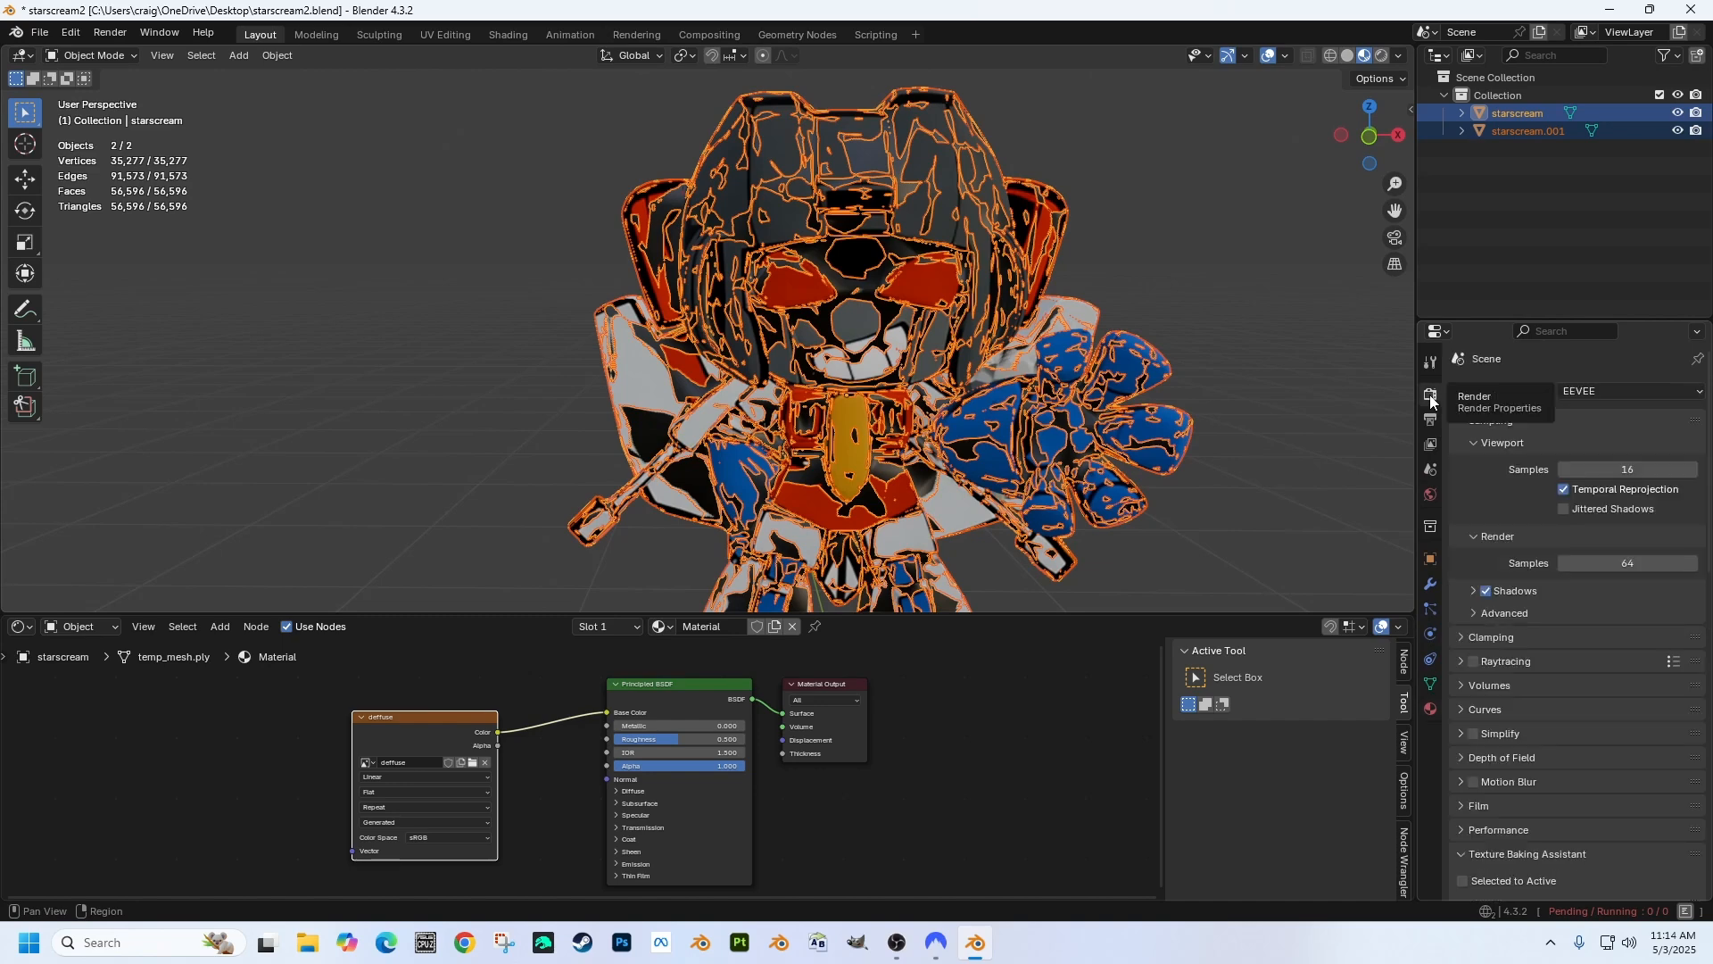
pyautogui.click(1640, 392)
pyautogui.click(1641, 453)
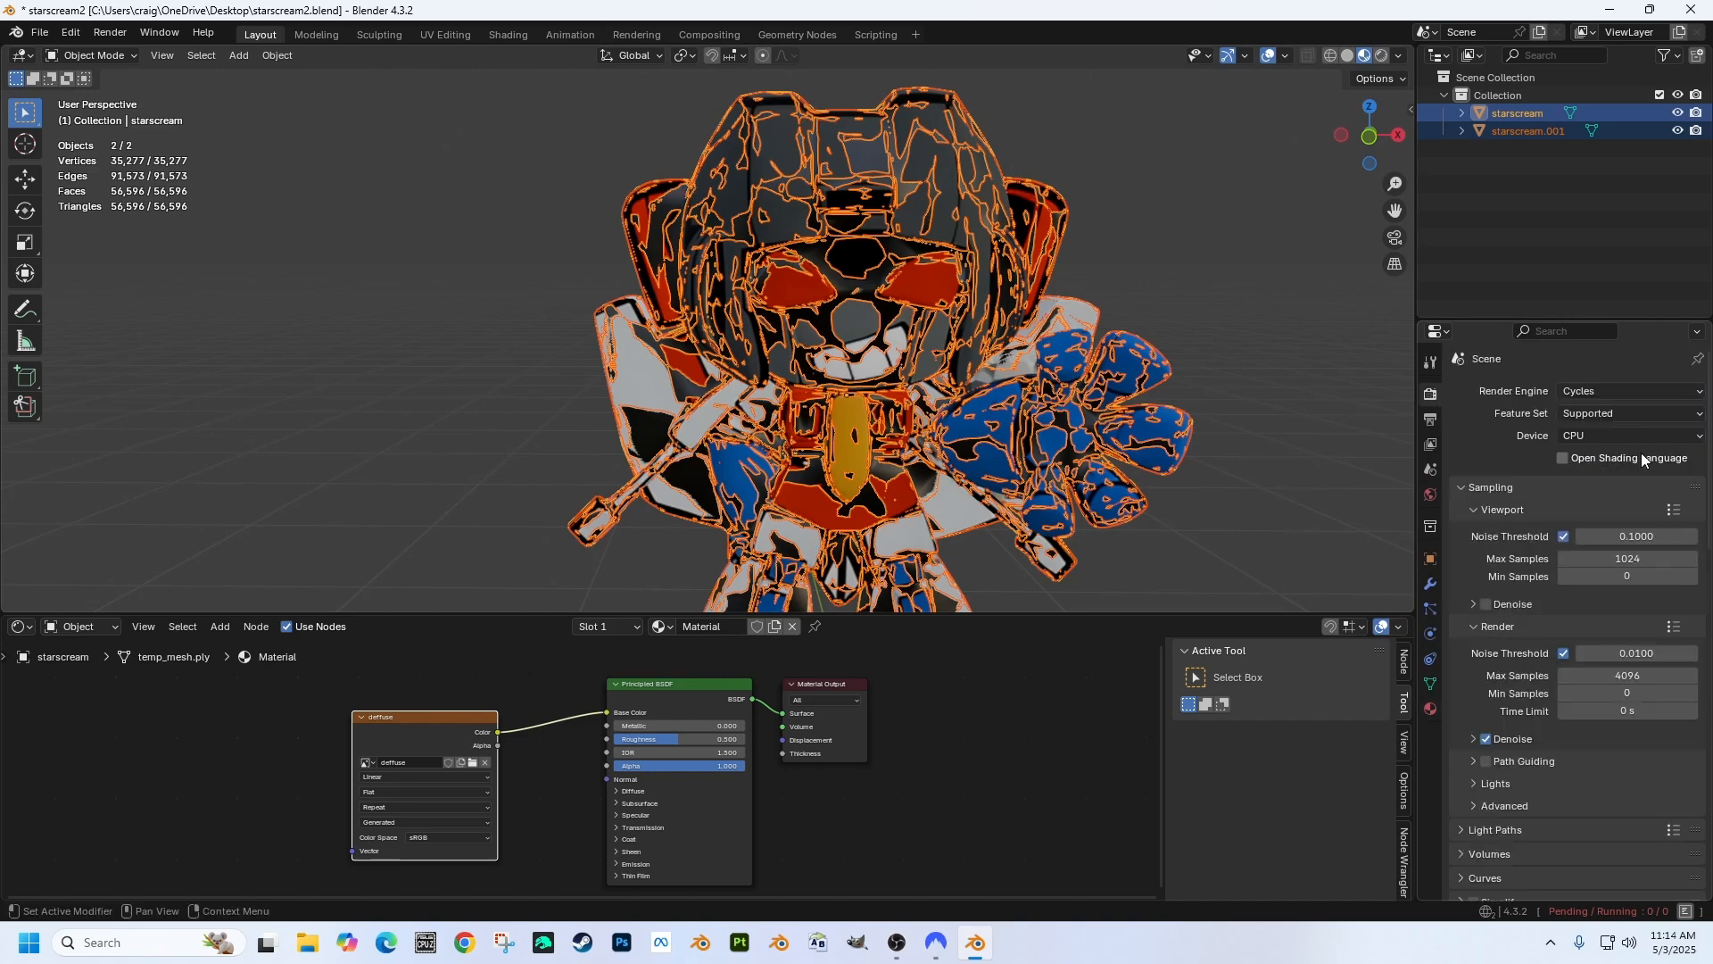
# Step: Set the bake type to Diffuse and disable the Direct and Indirect contributions, leaving only Color
pyautogui.scroll(-6, 1490, 532)
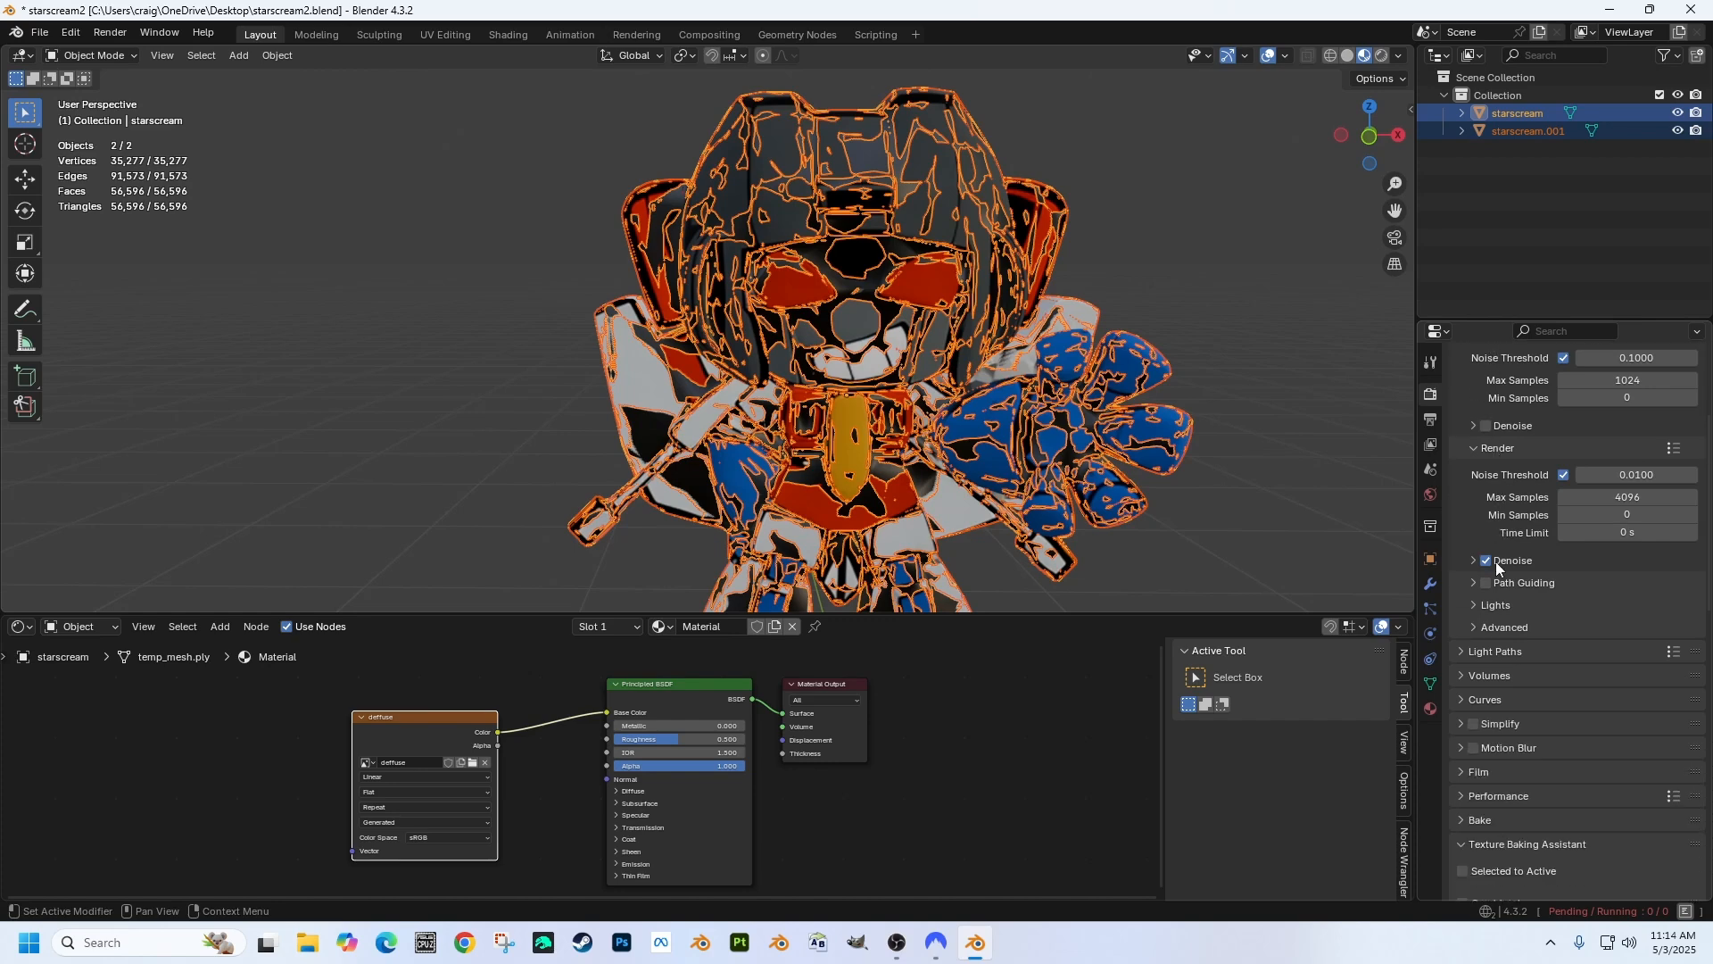
pyautogui.click(1459, 784)
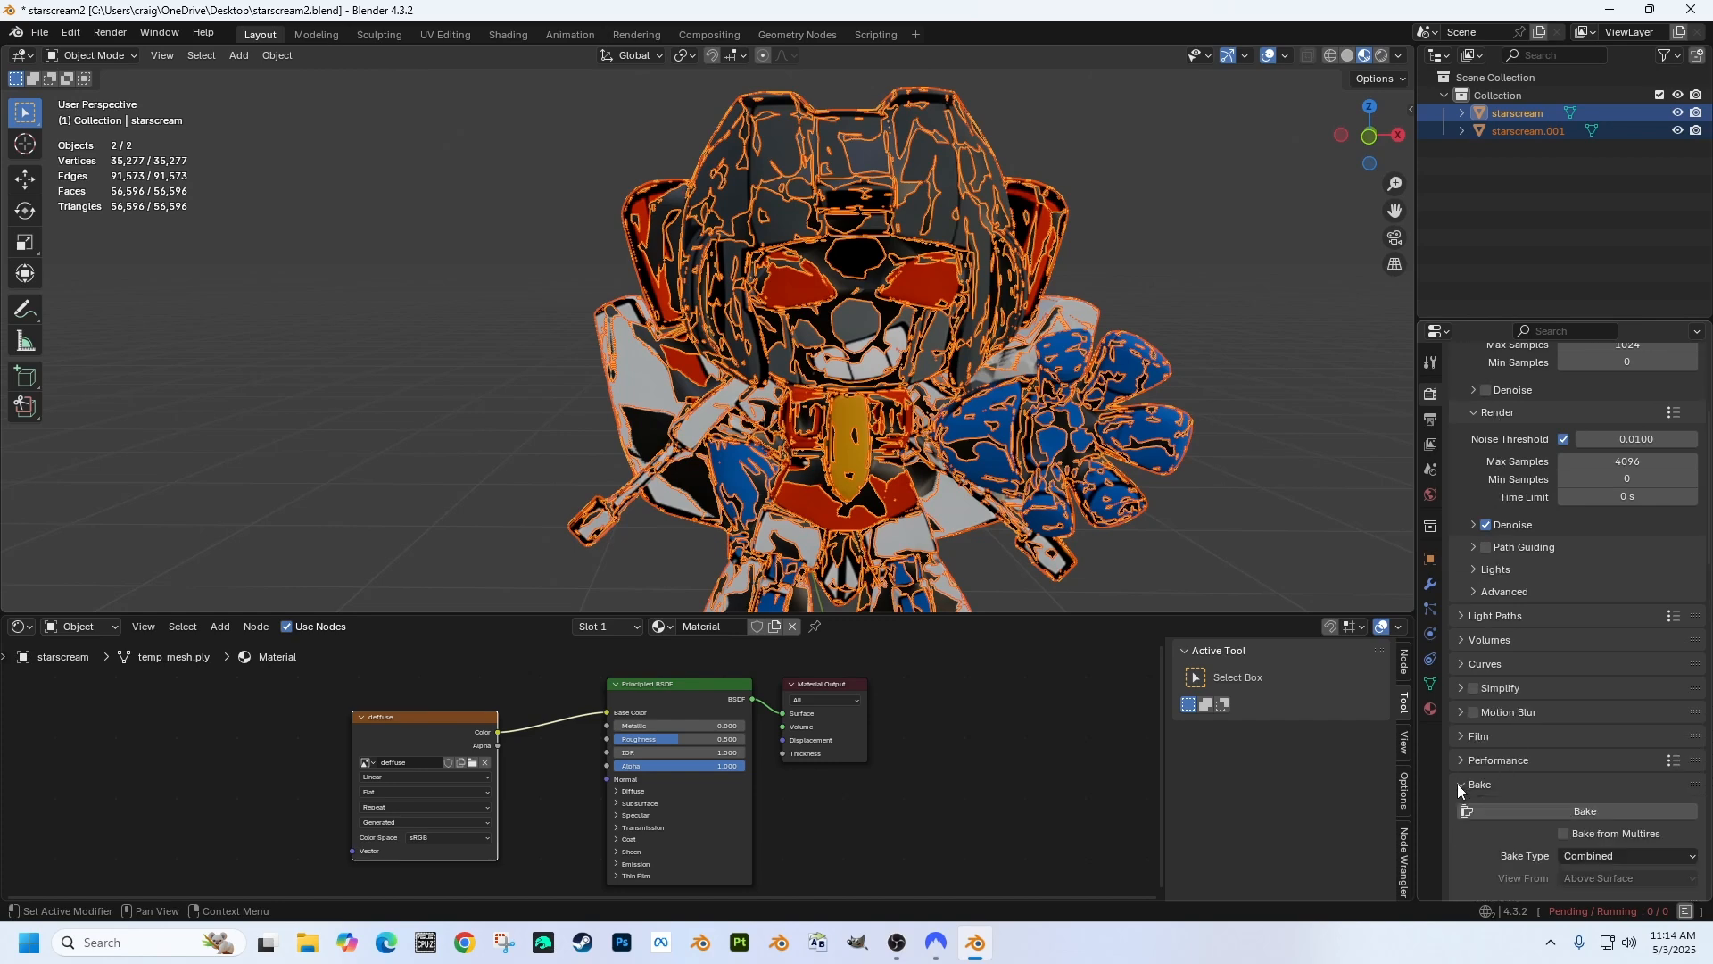
pyautogui.scroll(-5, 1576, 730)
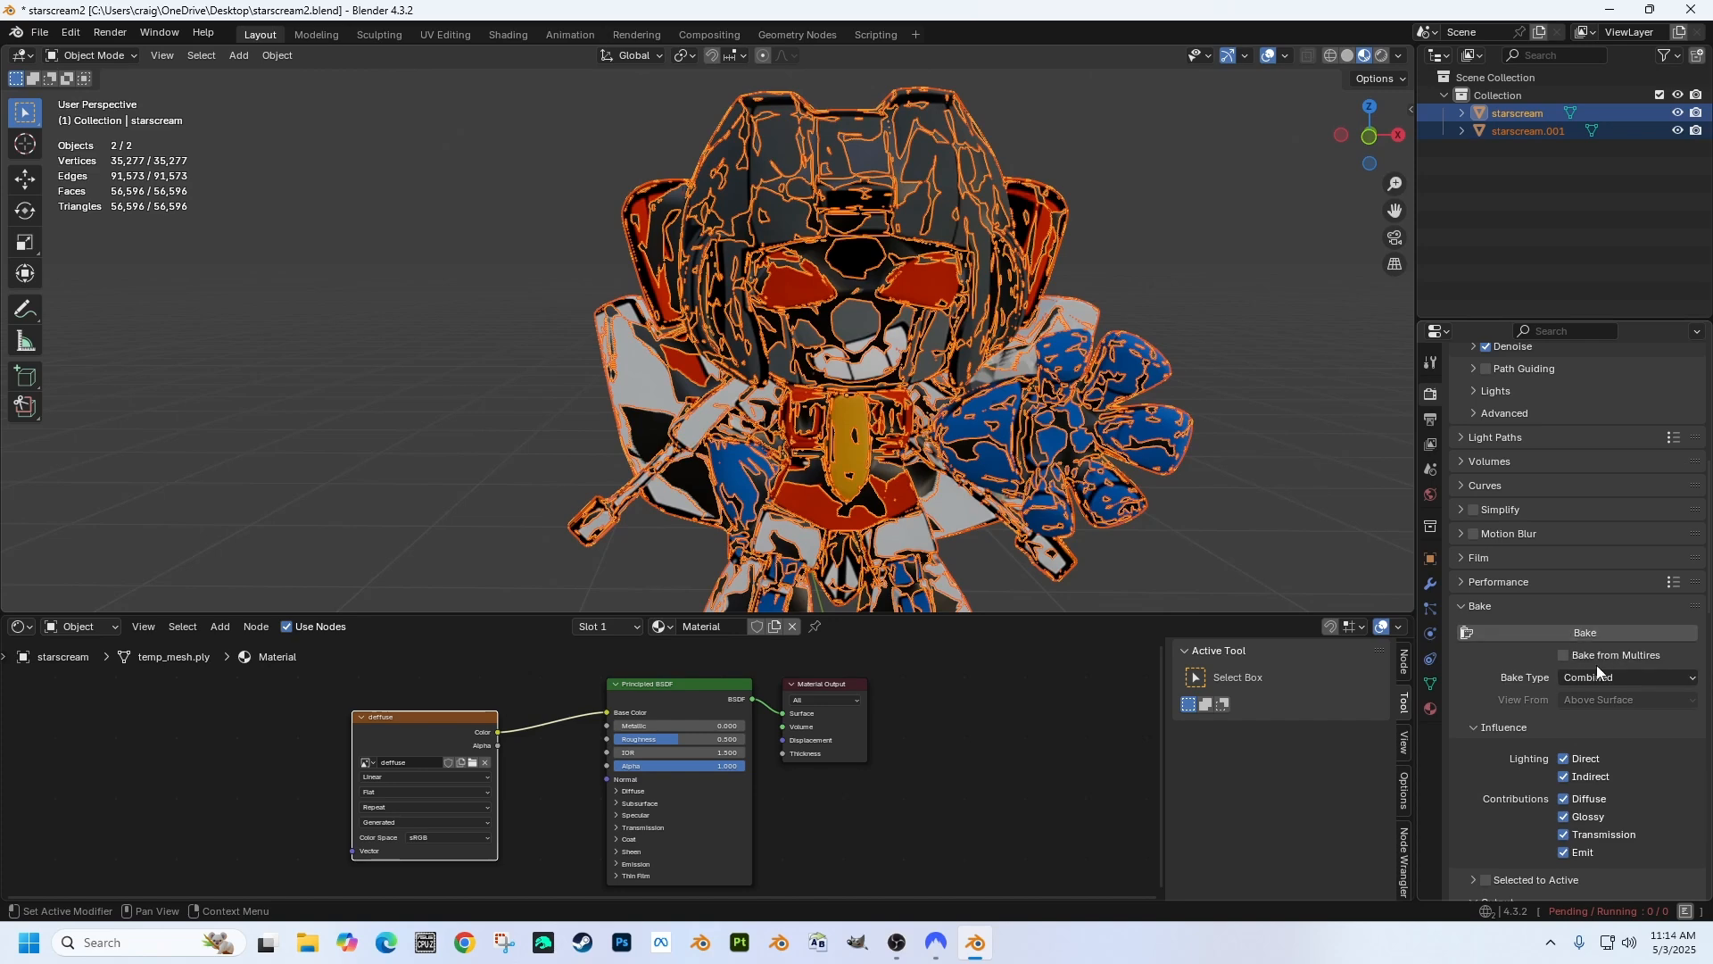
pyautogui.click(1624, 677)
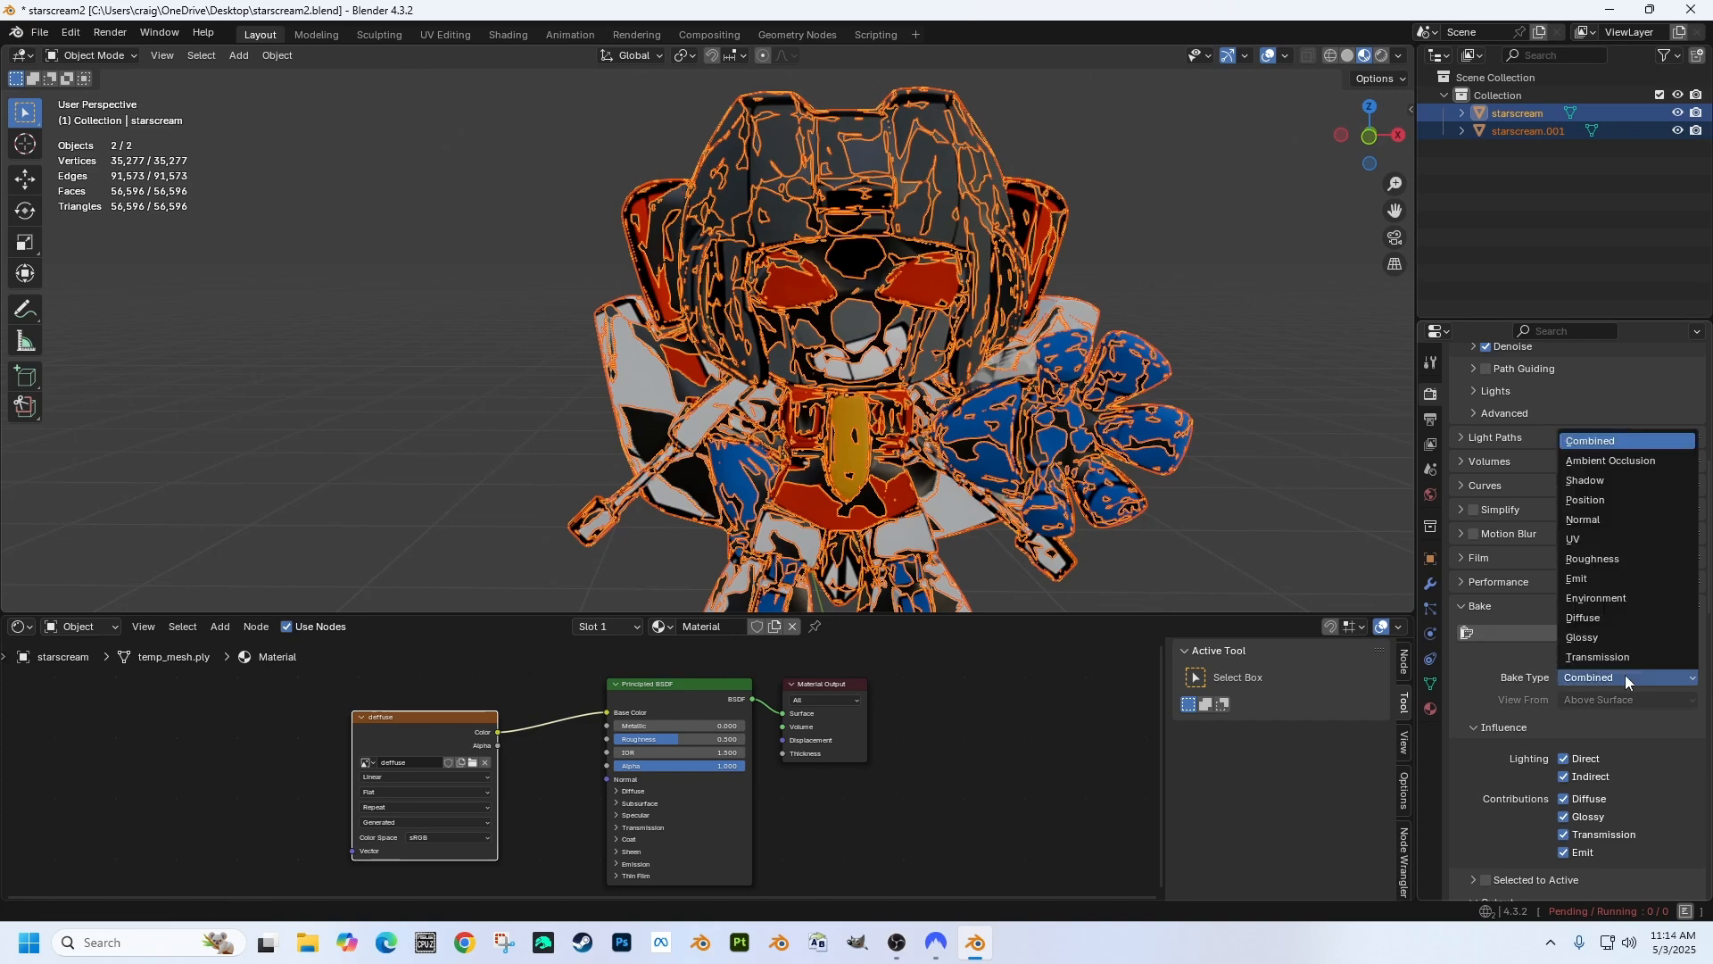
pyautogui.click(1615, 618)
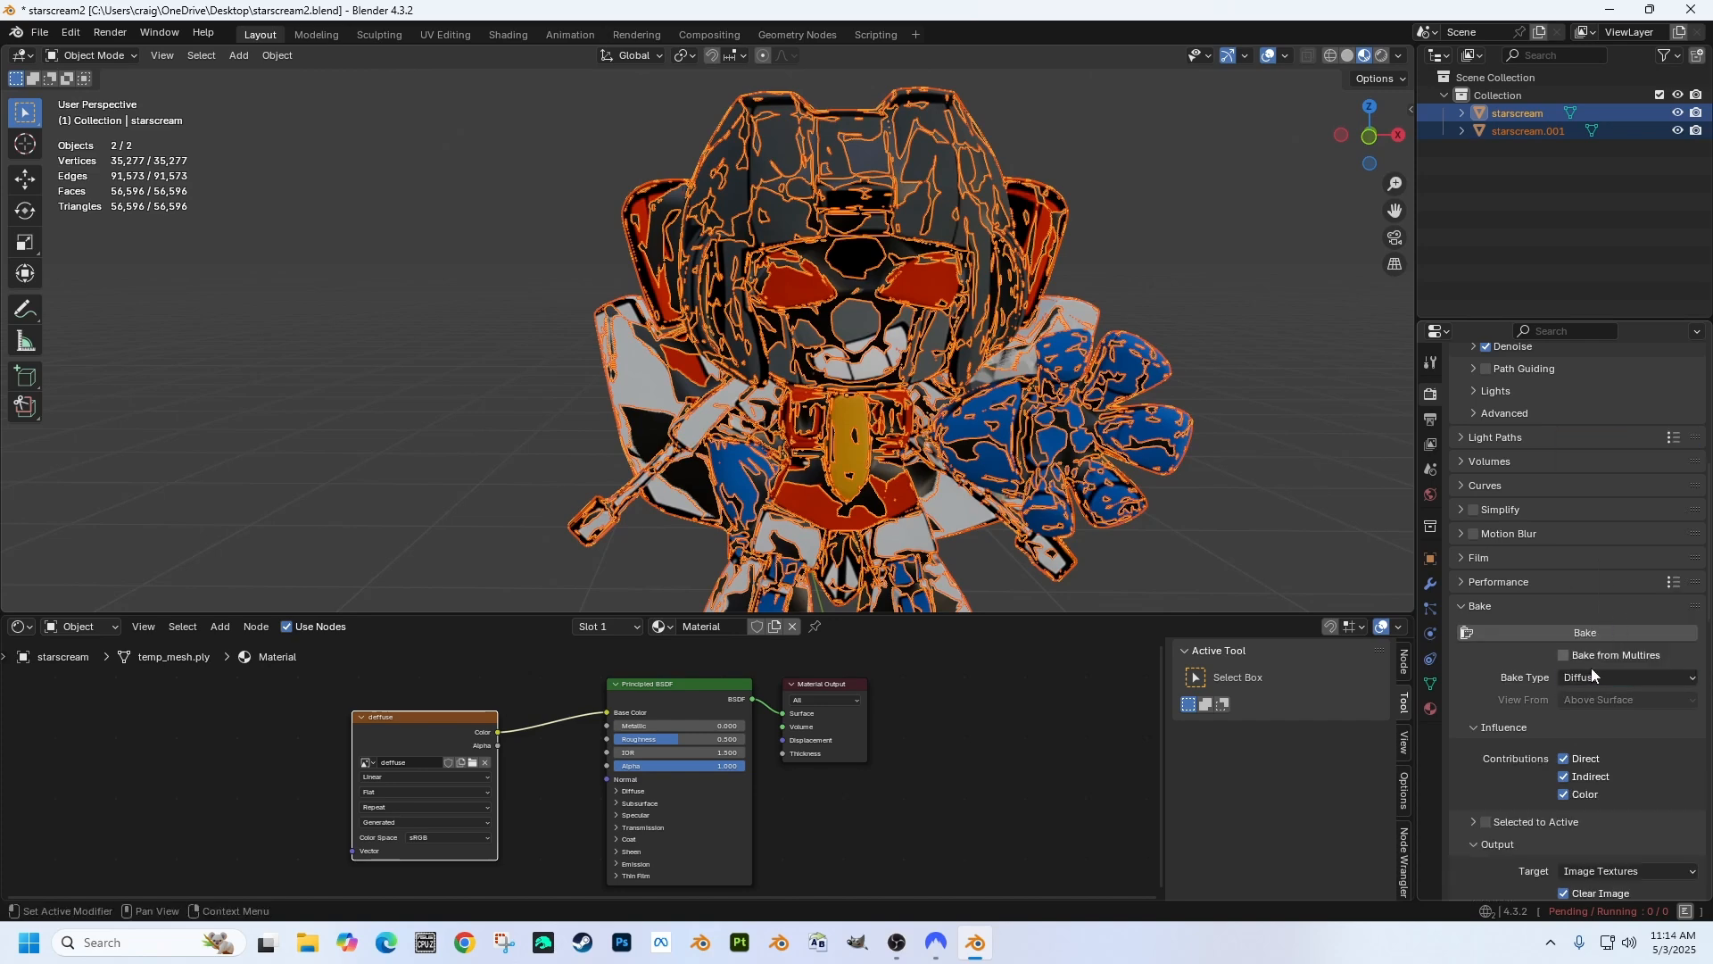
pyautogui.click(1564, 759)
pyautogui.click(1562, 778)
# Step: Enable baking from Selected to Active and set its Extrusion to 0.01 m
pyautogui.scroll(-2, 1502, 760)
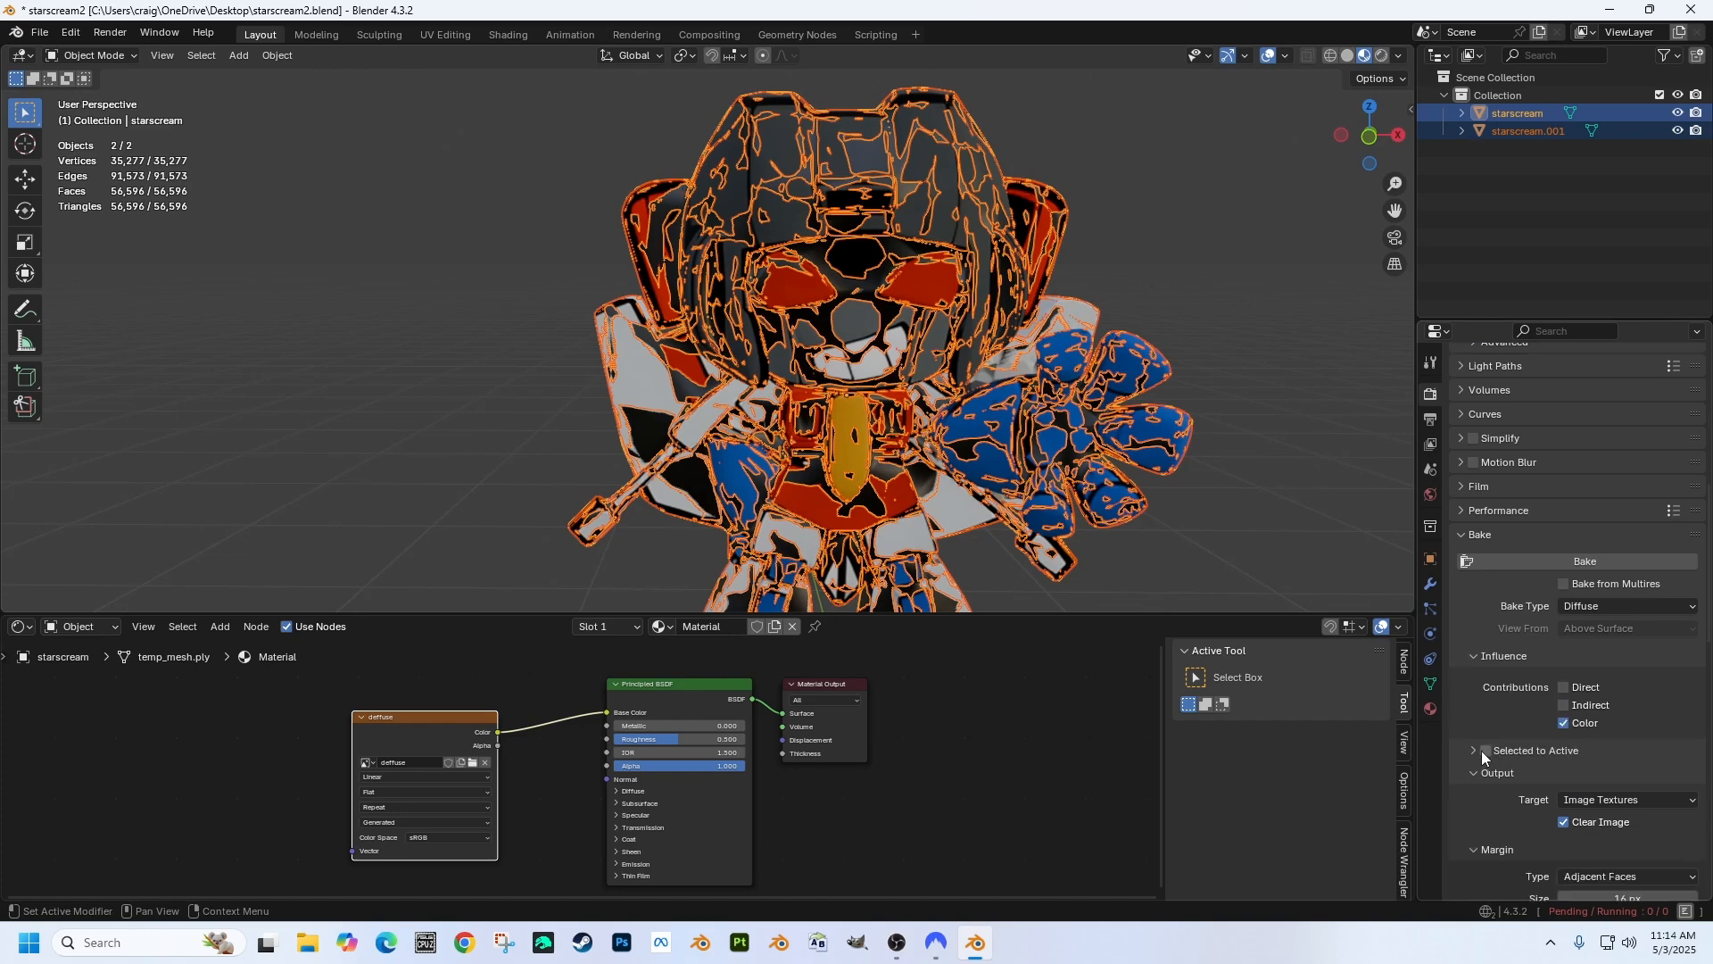
pyautogui.click(1481, 753)
pyautogui.click(1472, 750)
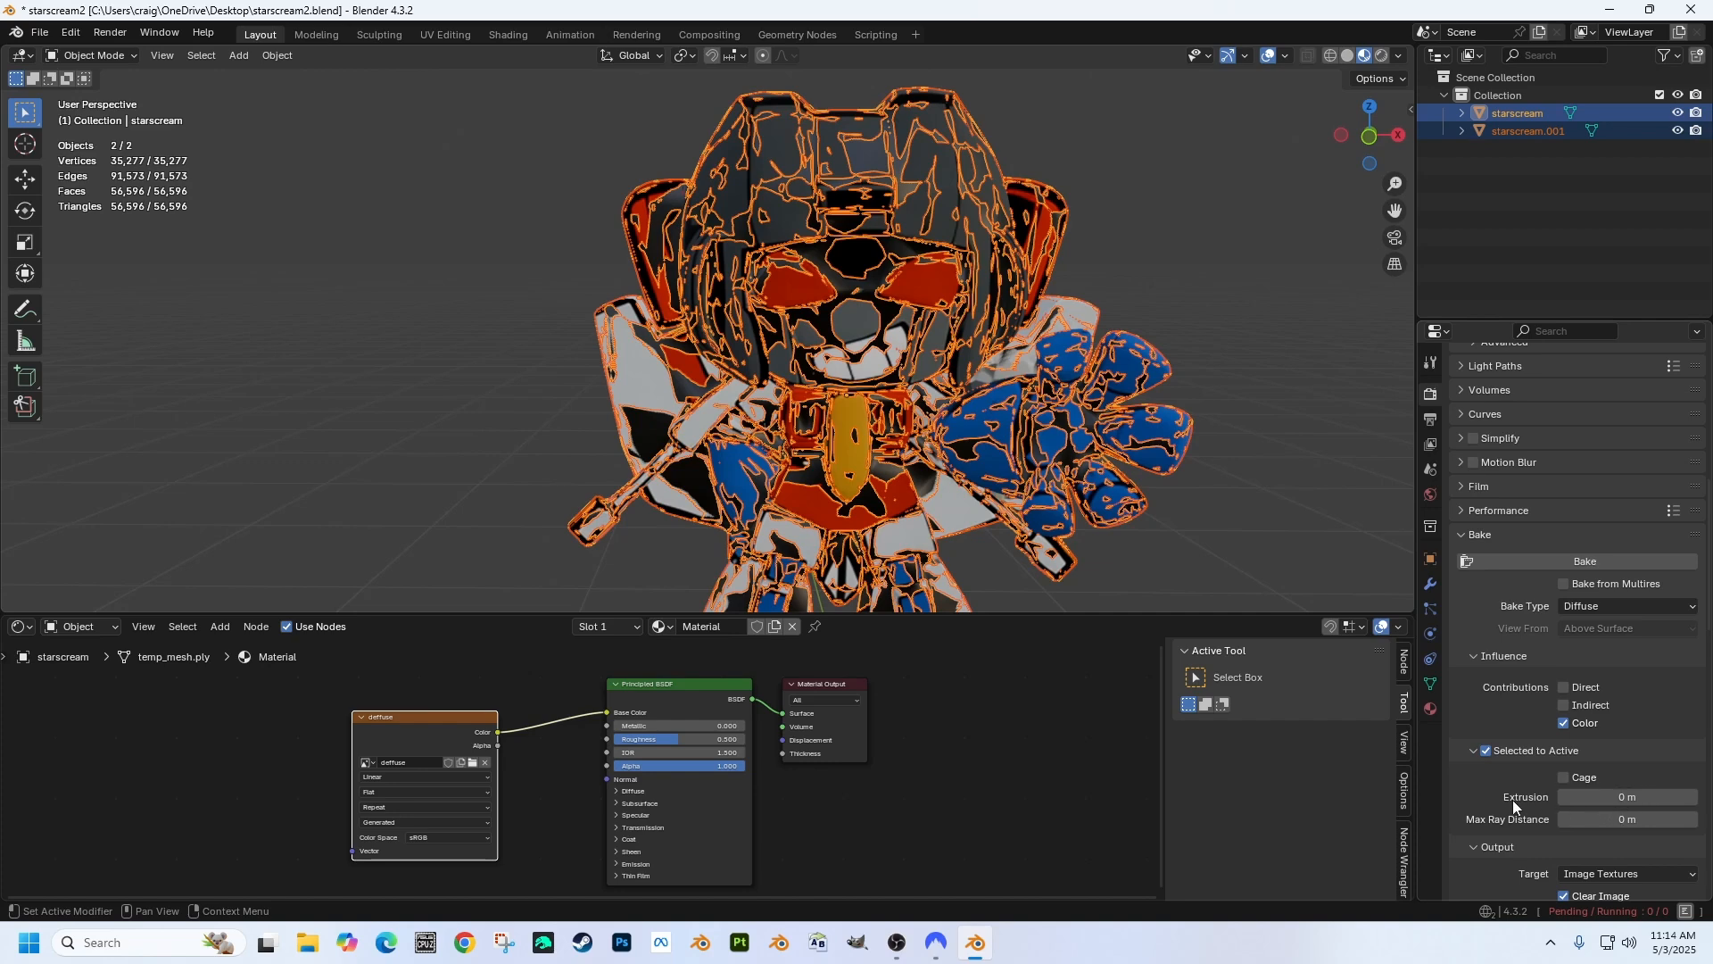
pyautogui.click(1694, 799)
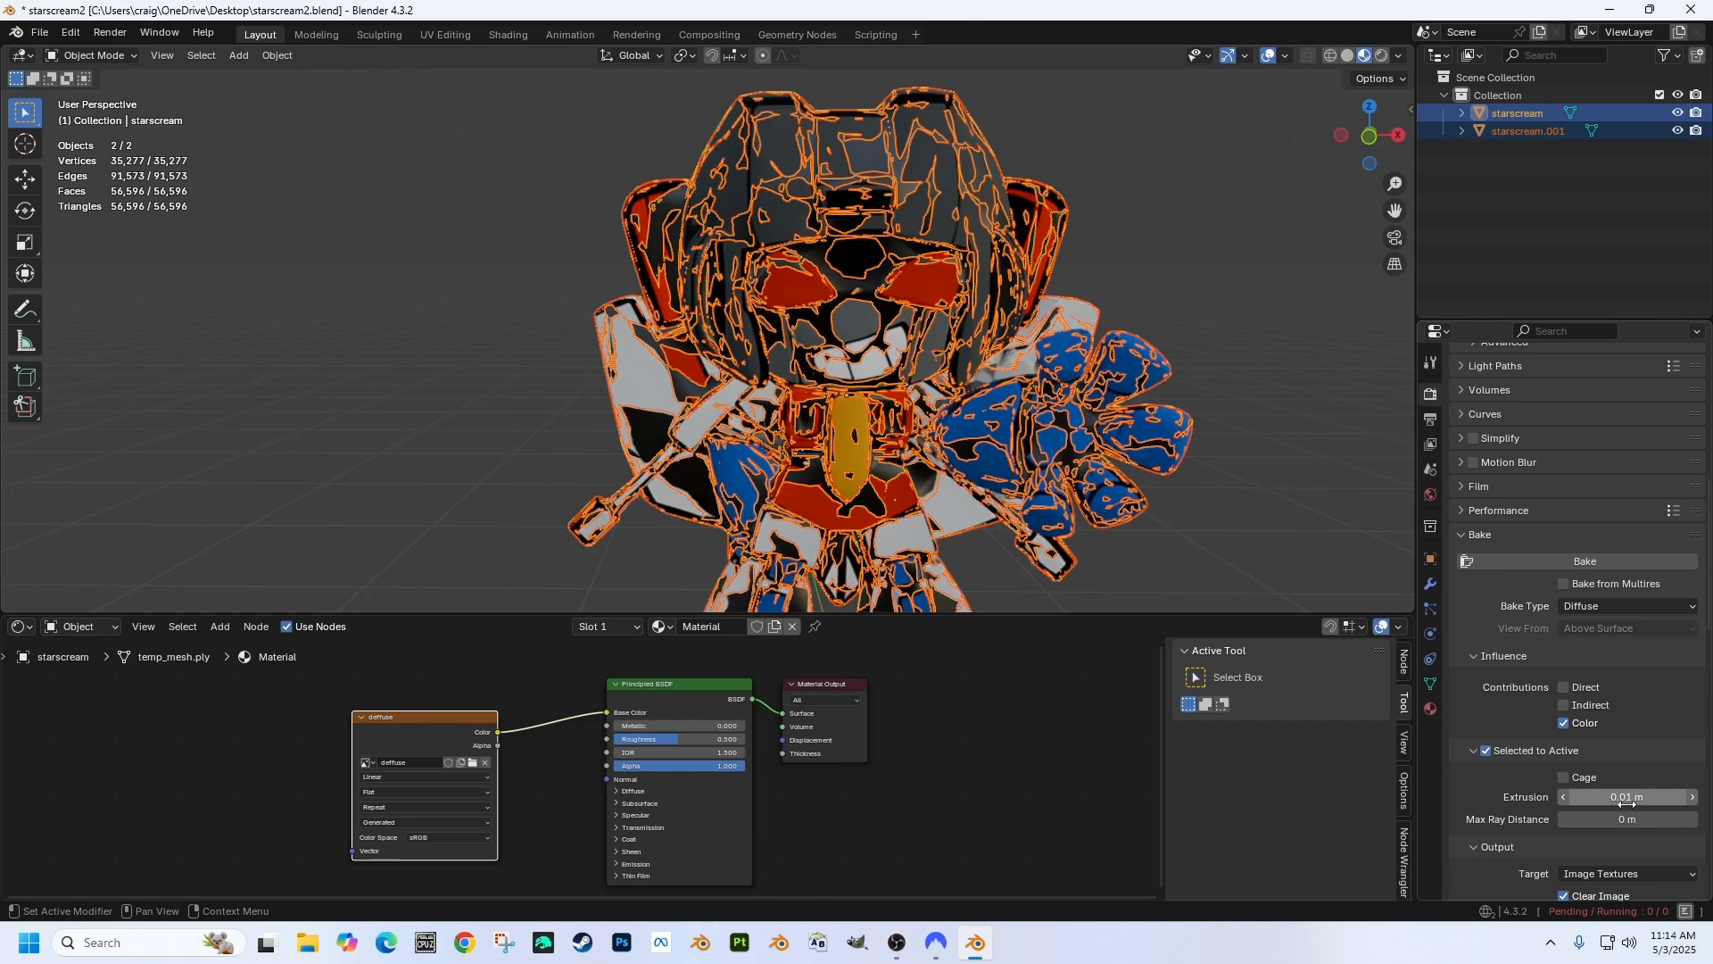
# Step: Review the render and bake settings and save the starscream2.blend file
pyautogui.scroll(1, 1480, 619)
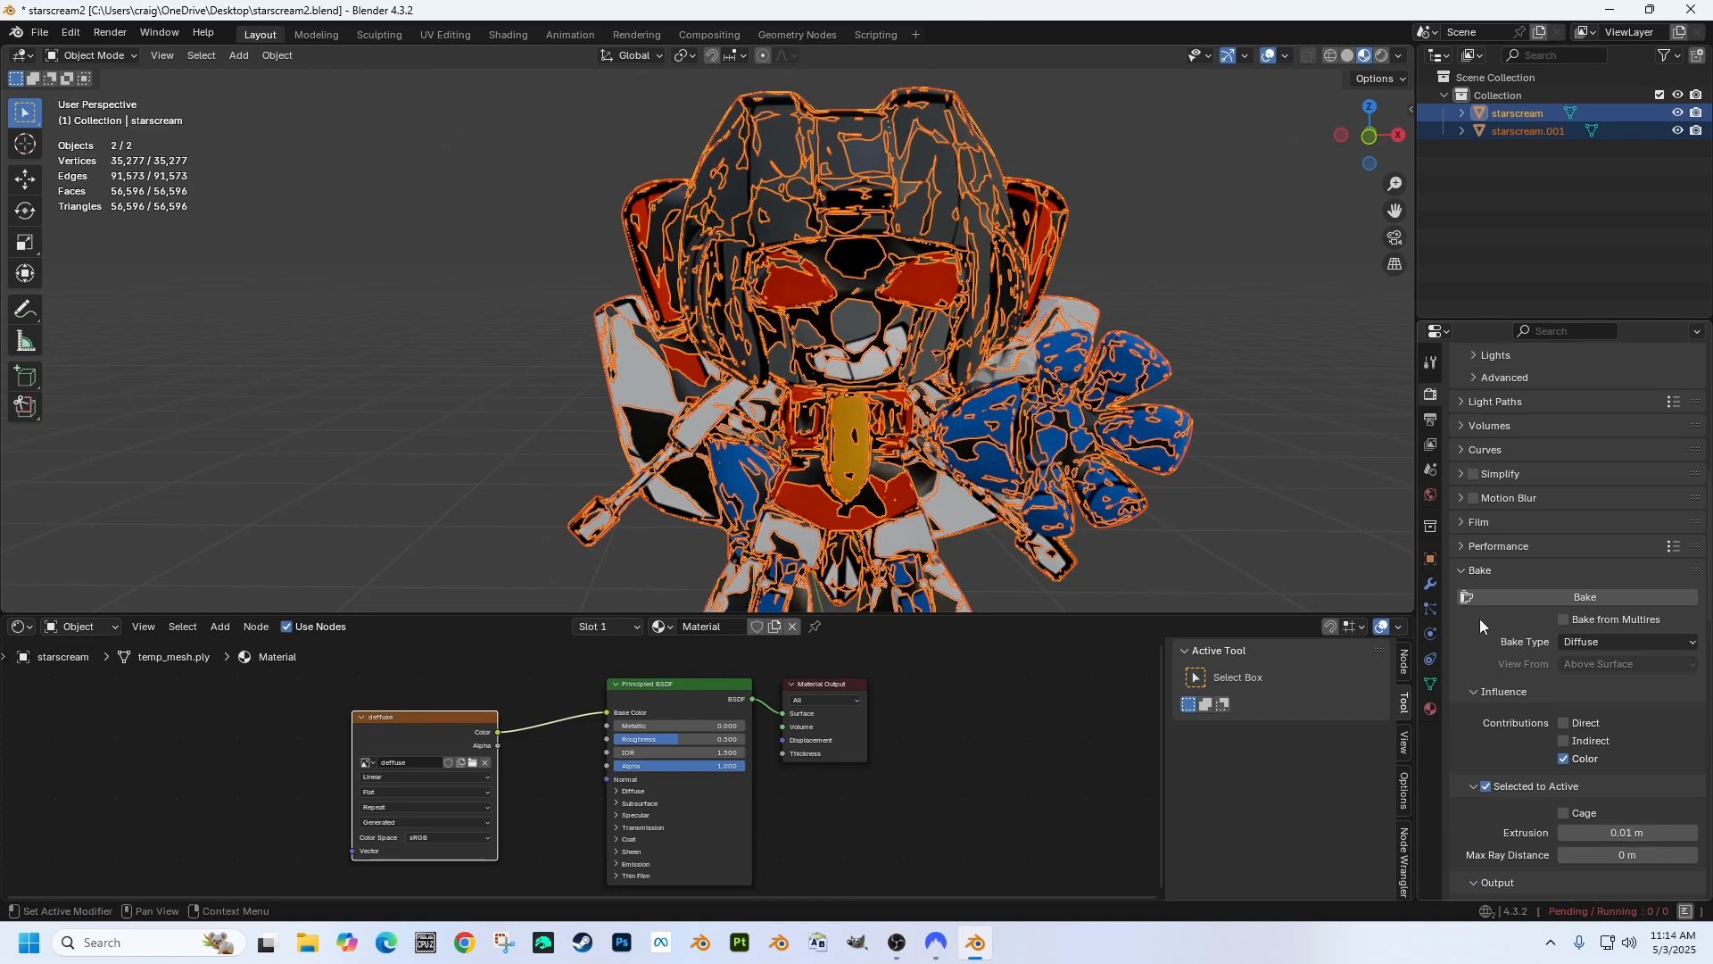
pyautogui.scroll(4, 1471, 615)
pyautogui.scroll(4, 1472, 607)
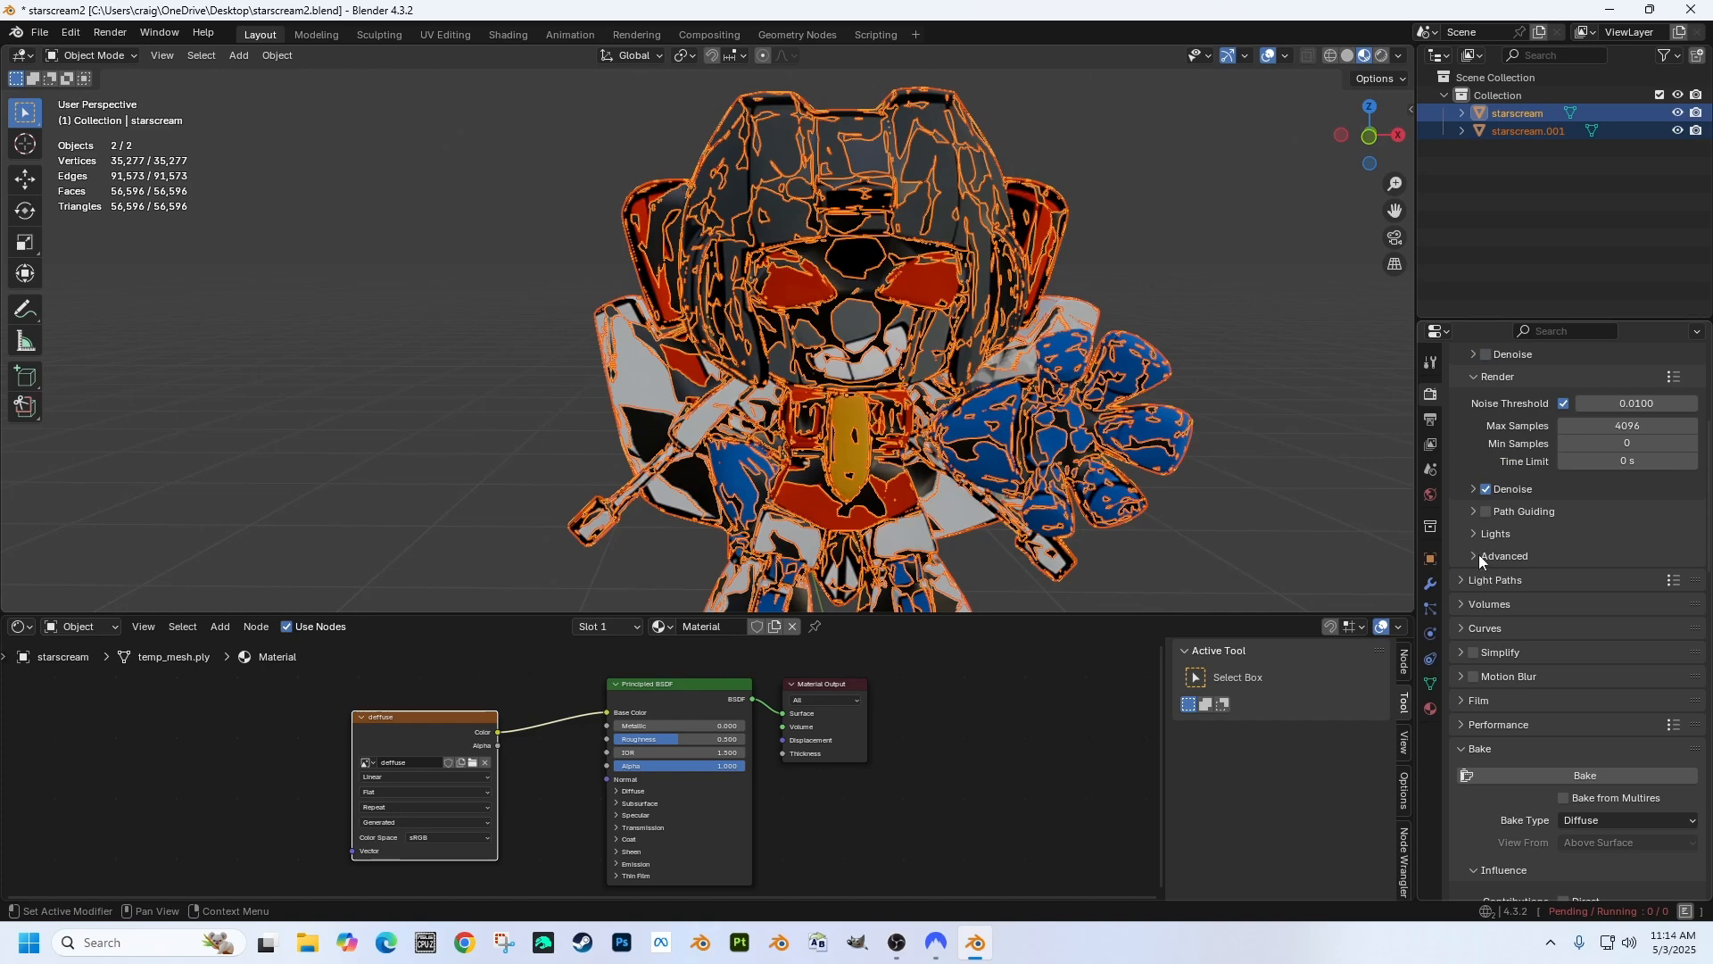
pyautogui.scroll(-2, 1465, 486)
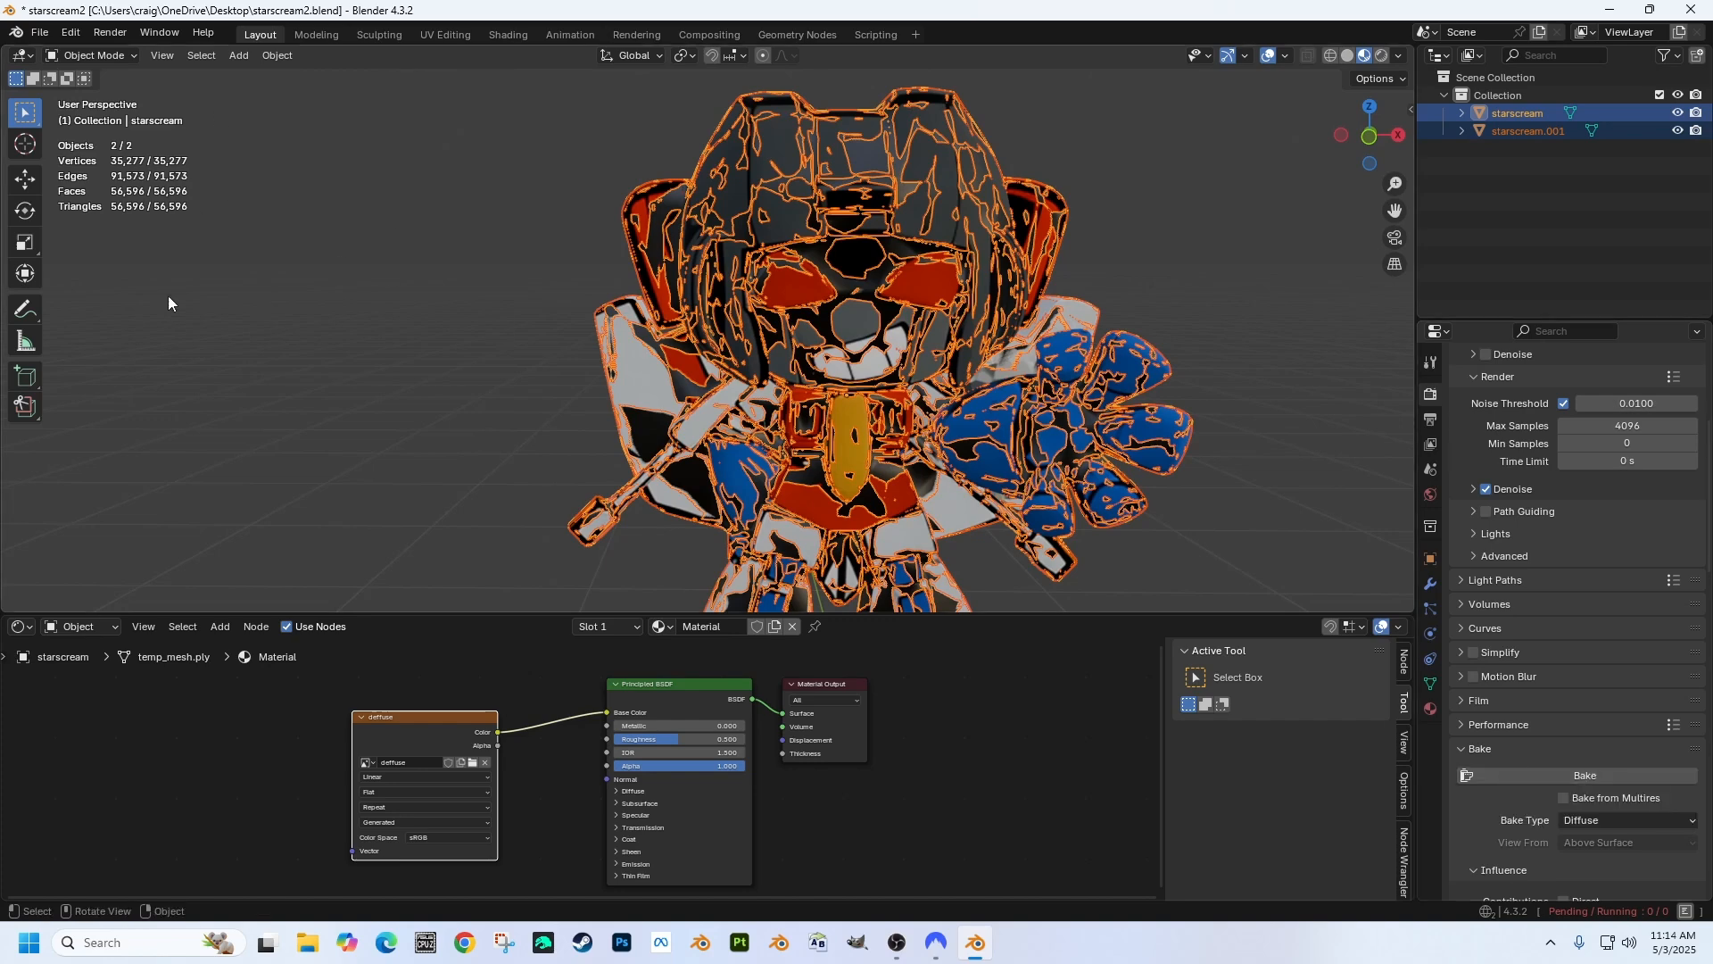
pyautogui.click(41, 34)
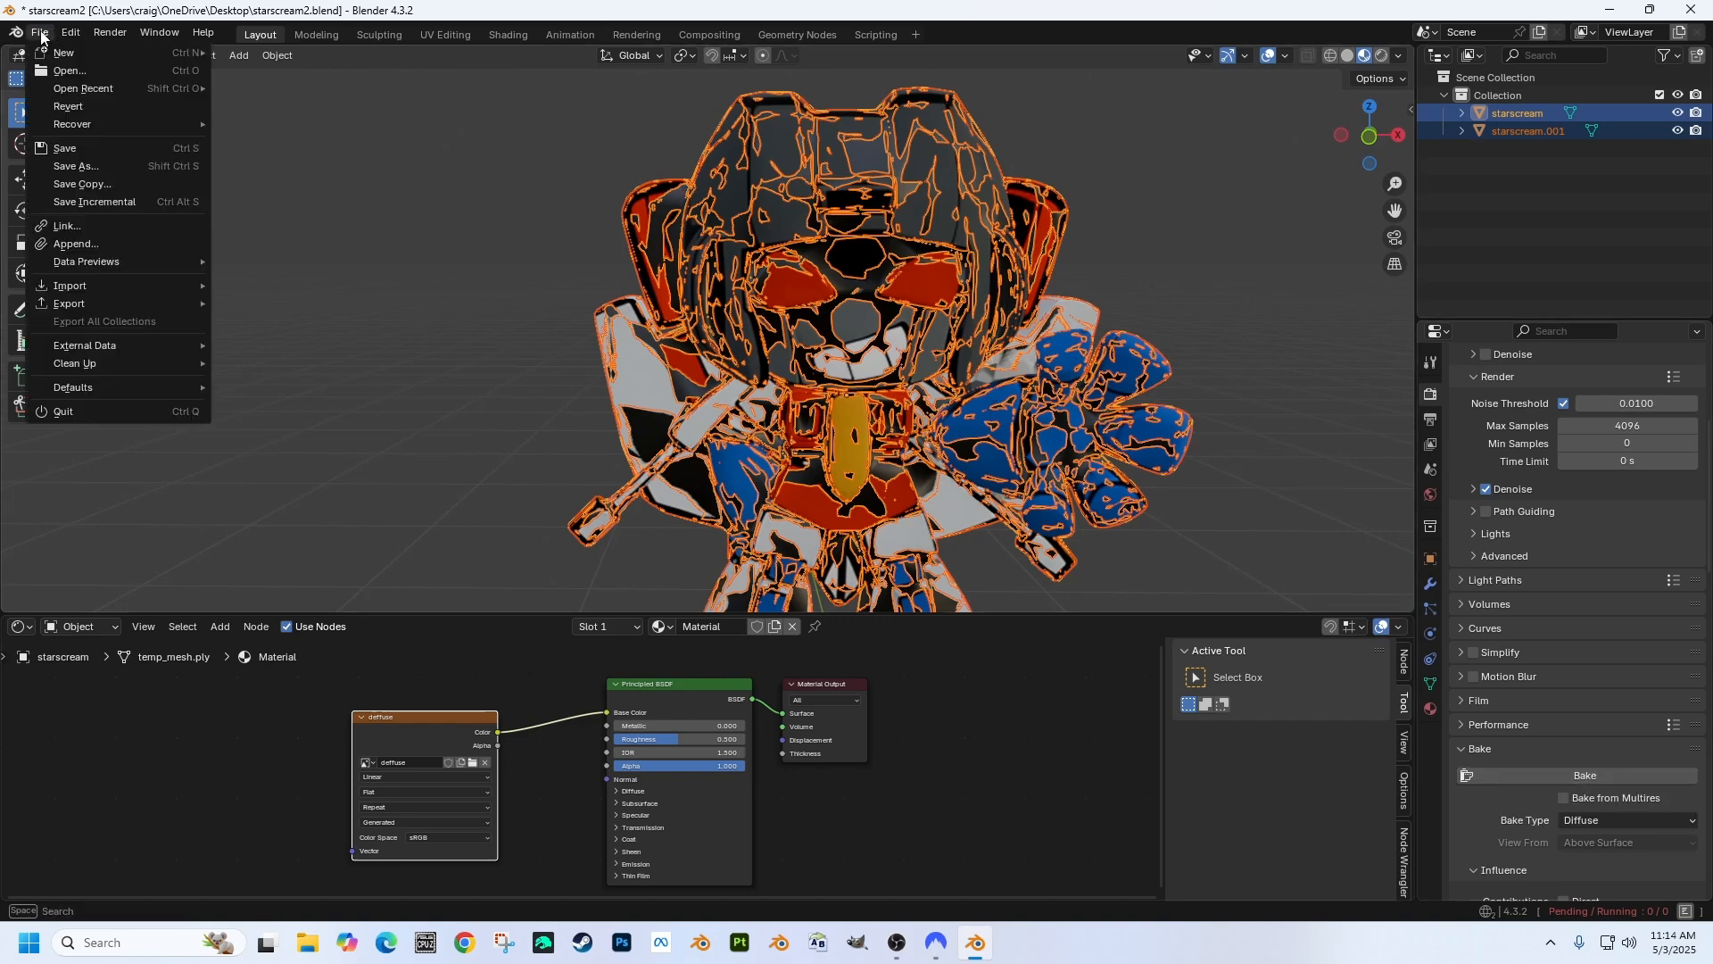
pyautogui.click(61, 148)
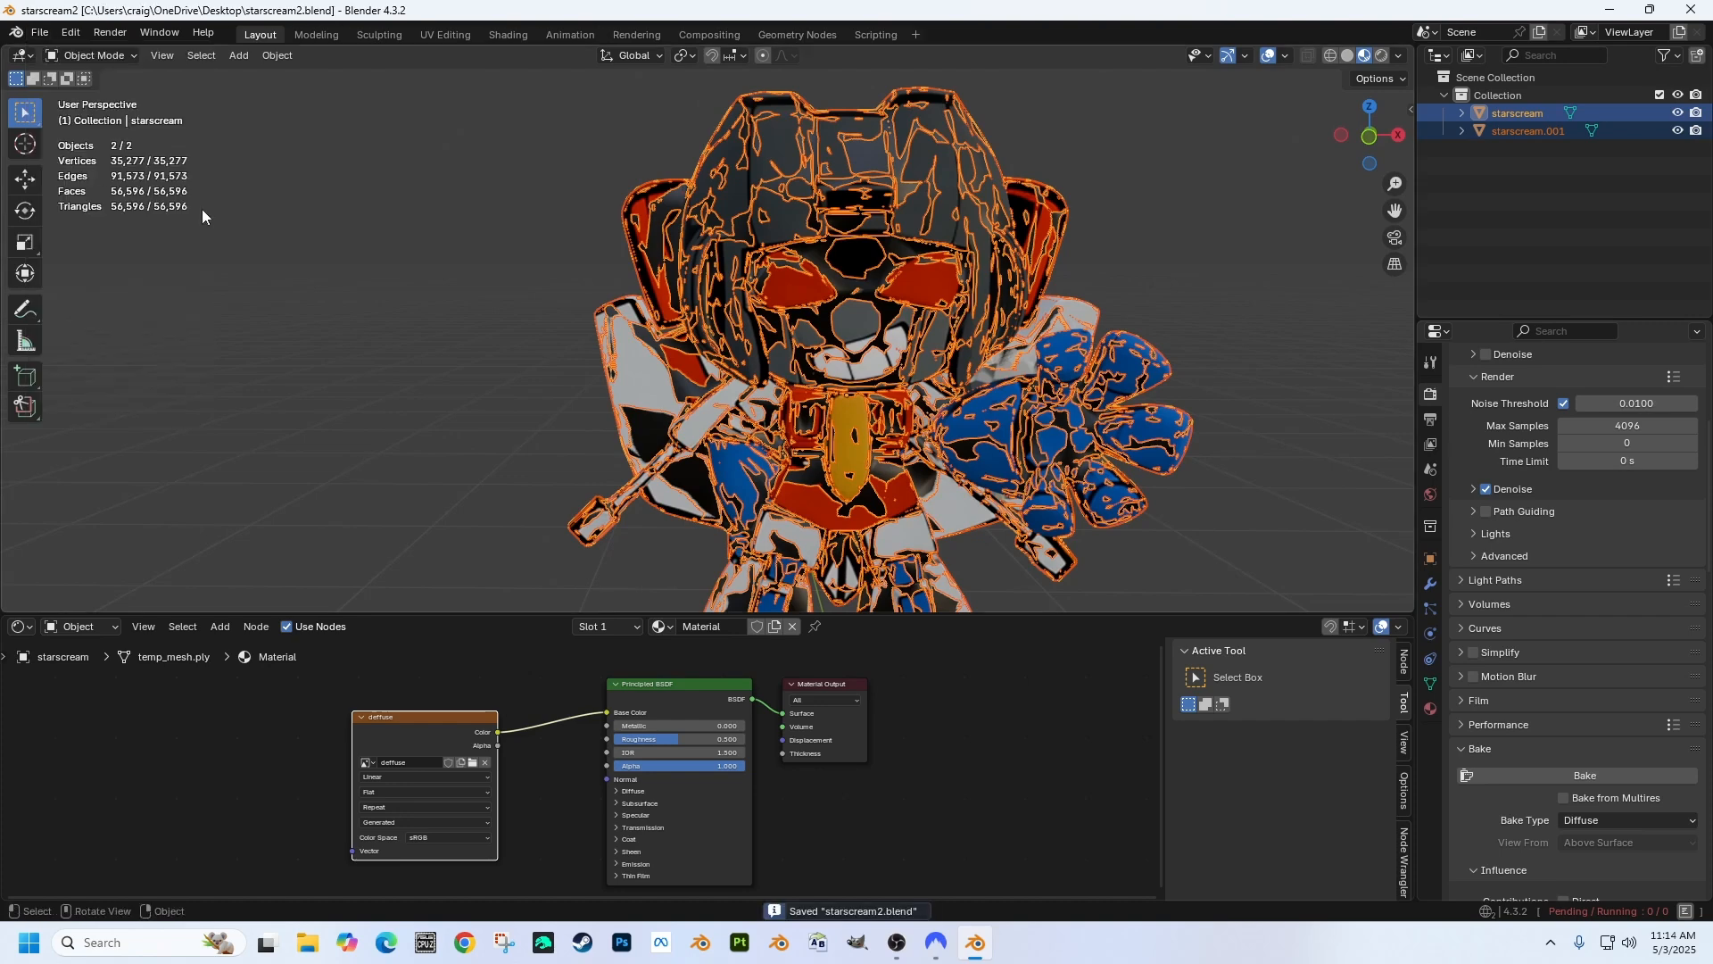
# Step: Try to bake the Diffuse color from starscream.001 onto the low-poly starscream, and check it with starscream.001 hidden
pyautogui.click(1554, 778)
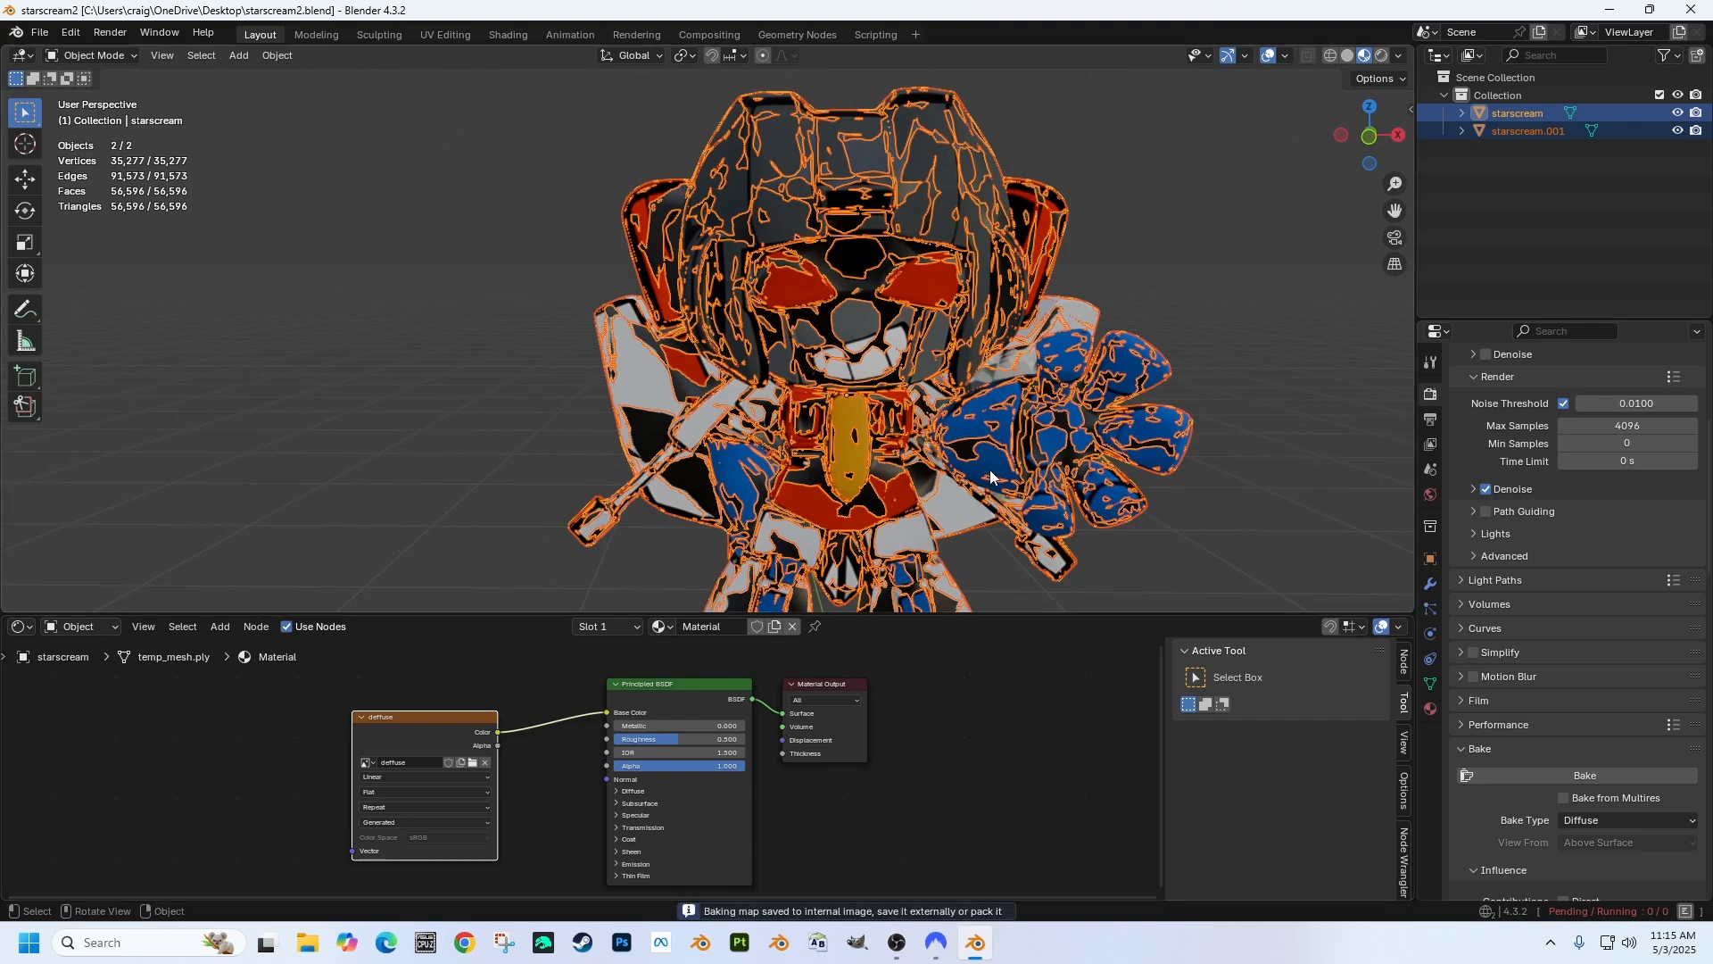
pyautogui.keyDown('ctrl'); pyautogui.click(1499, 135); pyautogui.keyUp('ctrl')
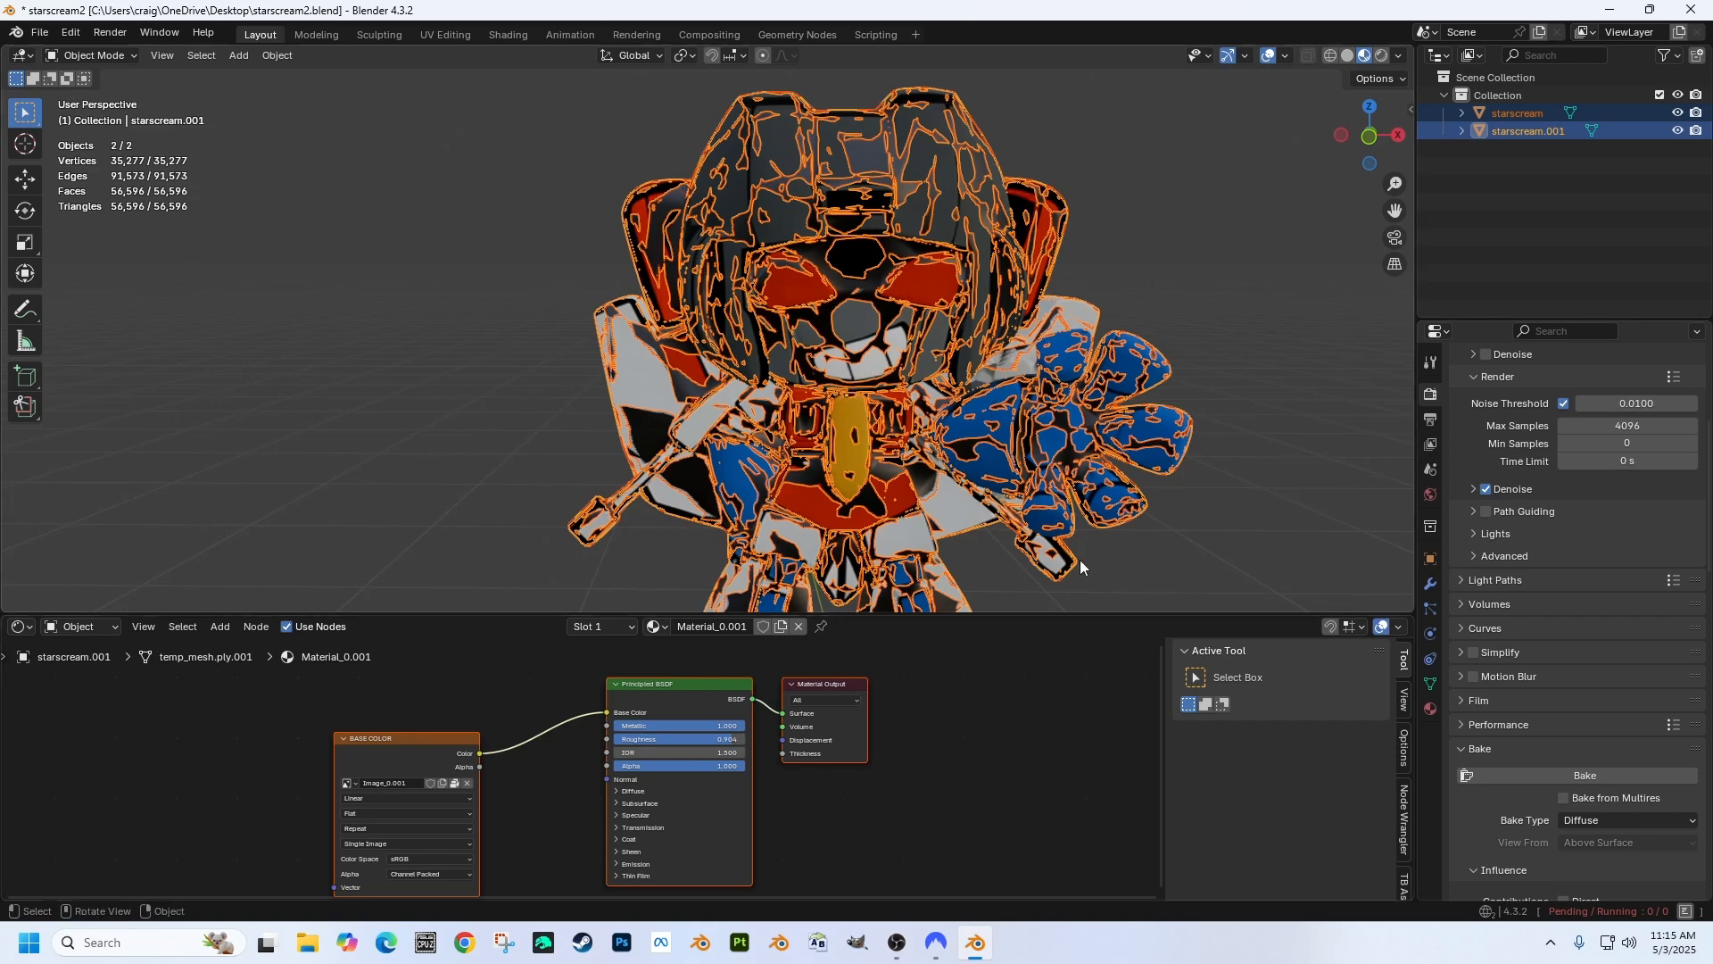
pyautogui.keyDown('ctrl'); pyautogui.click(1528, 115); pyautogui.keyUp('ctrl')
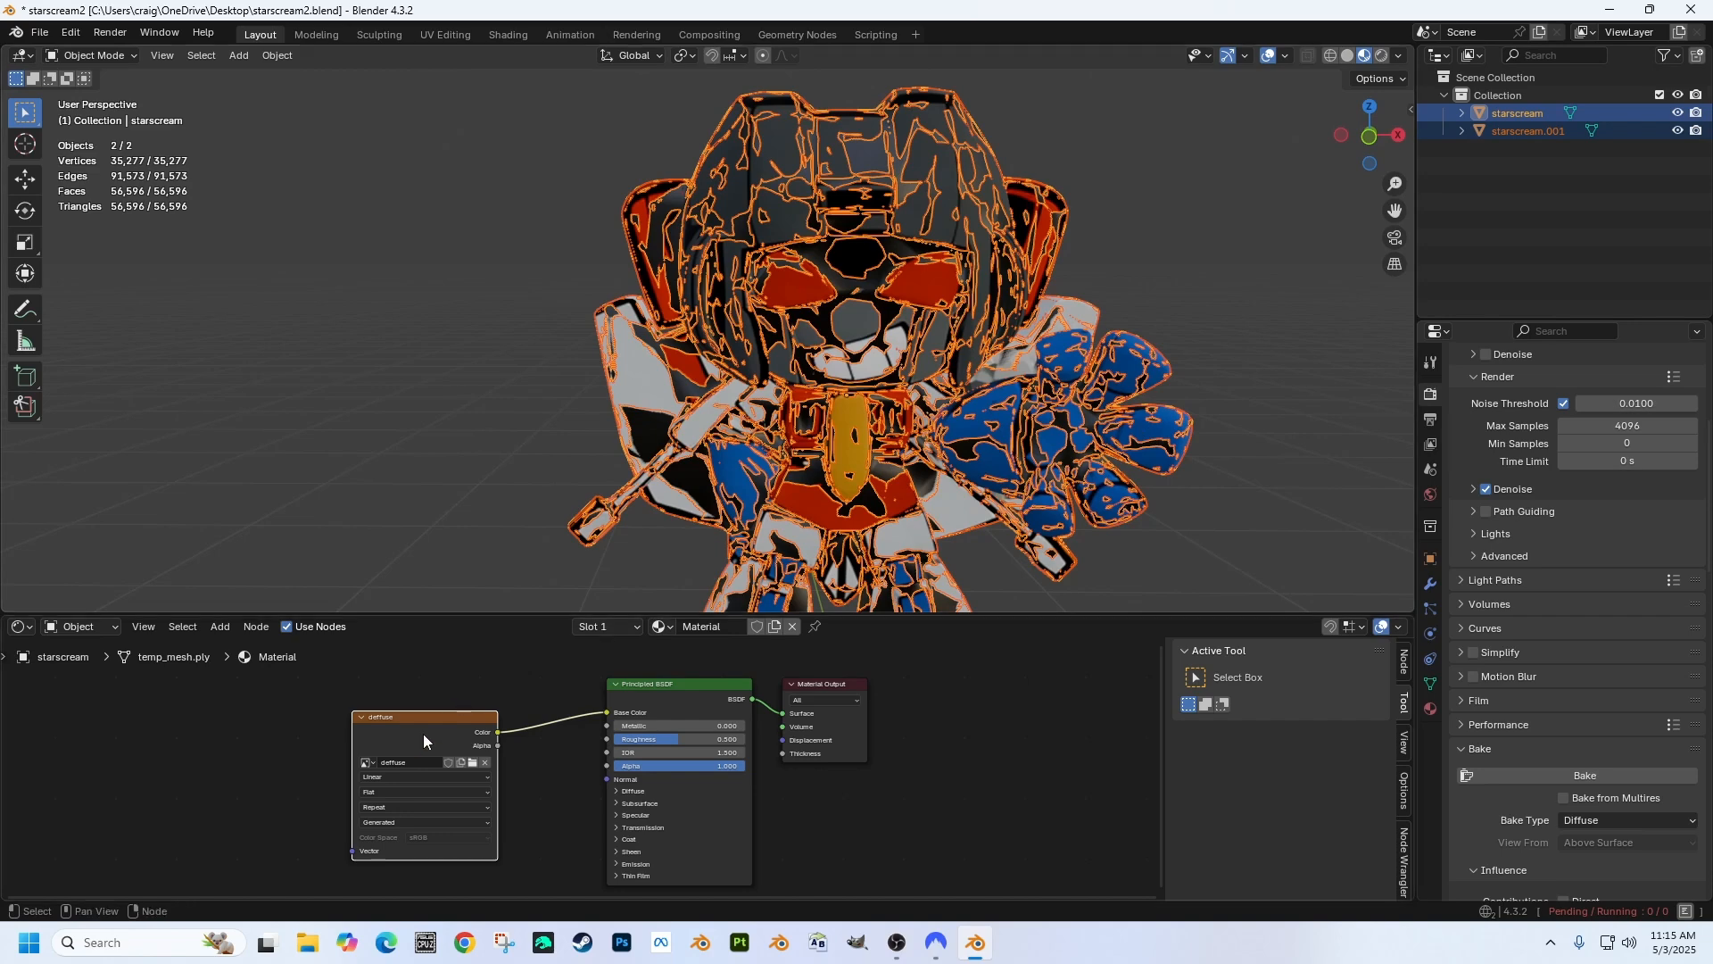
pyautogui.click(1678, 131)
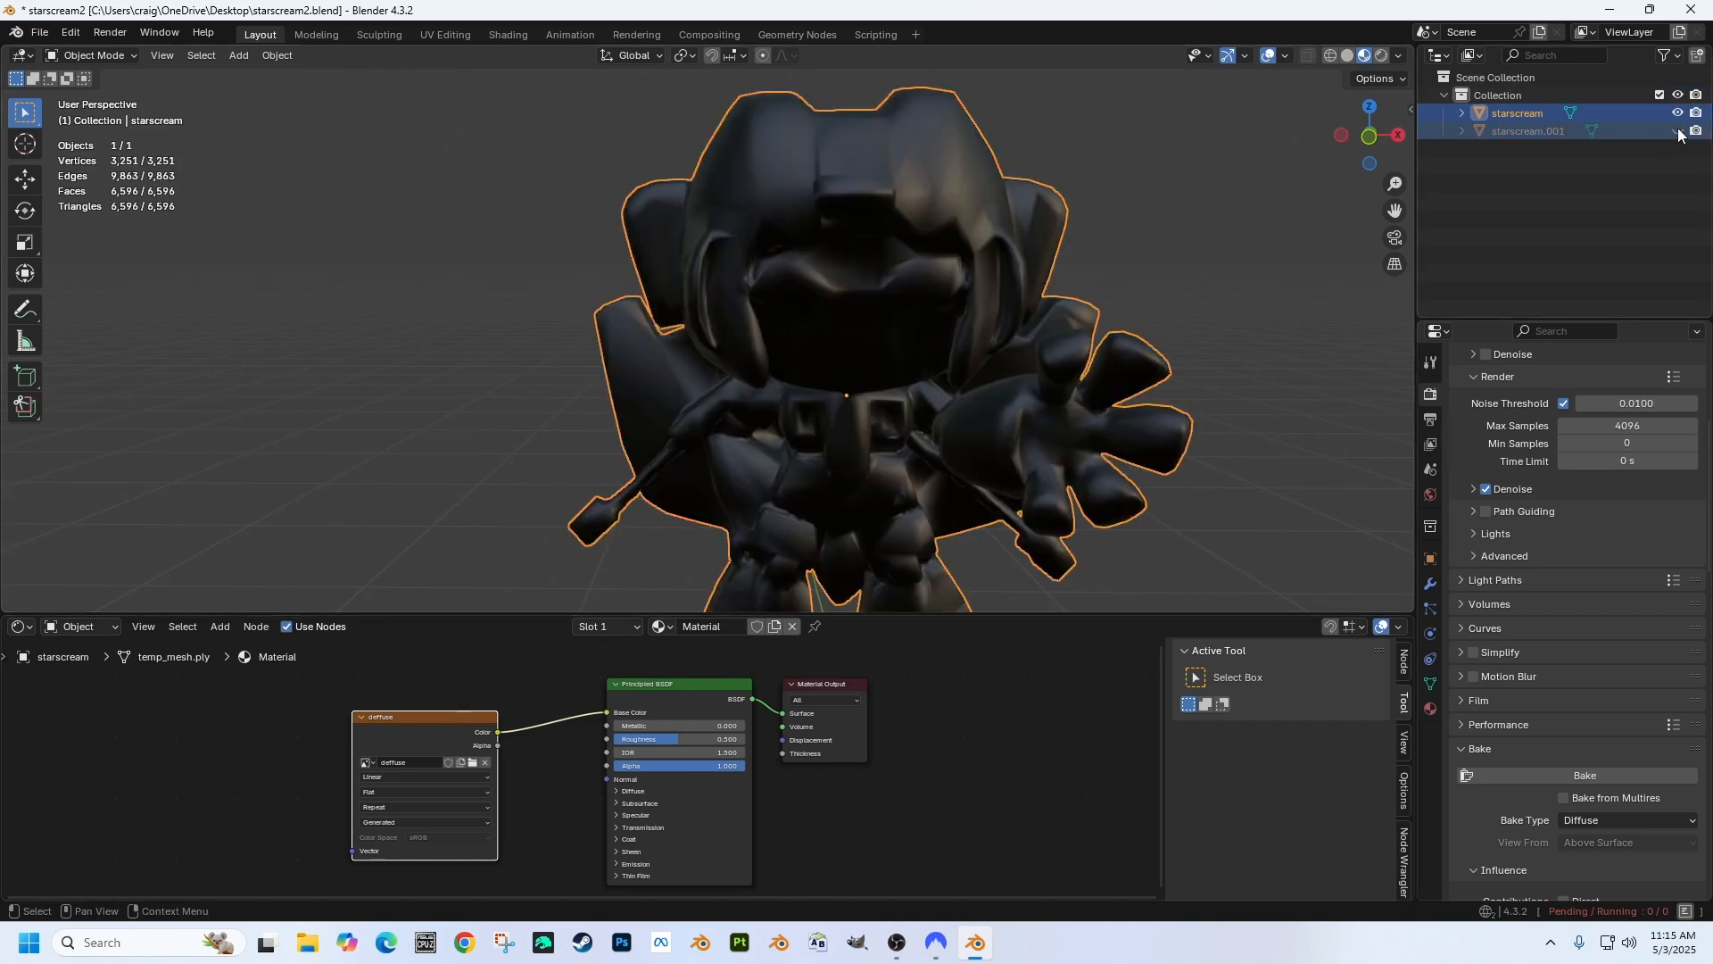
pyautogui.click(1677, 132)
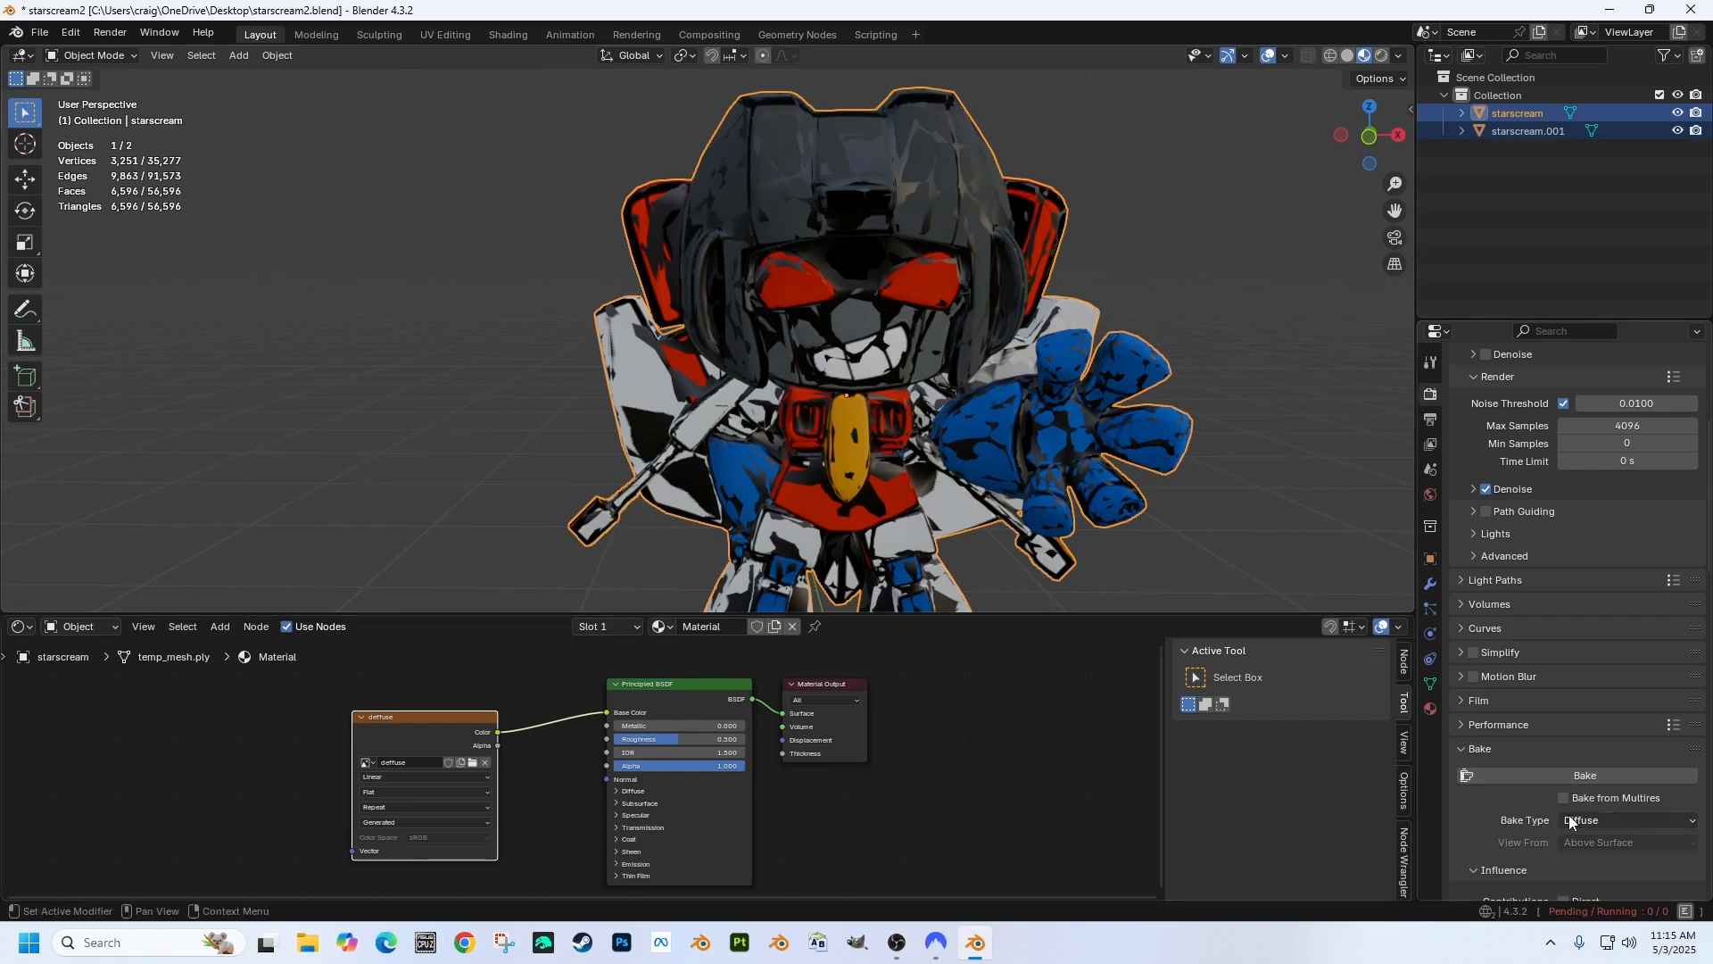
# Step: Set the bake type to Glossy and bake from starscream.001 onto the active low-poly starscream, with both objects selected
pyautogui.click(1566, 820)
pyautogui.click(1583, 779)
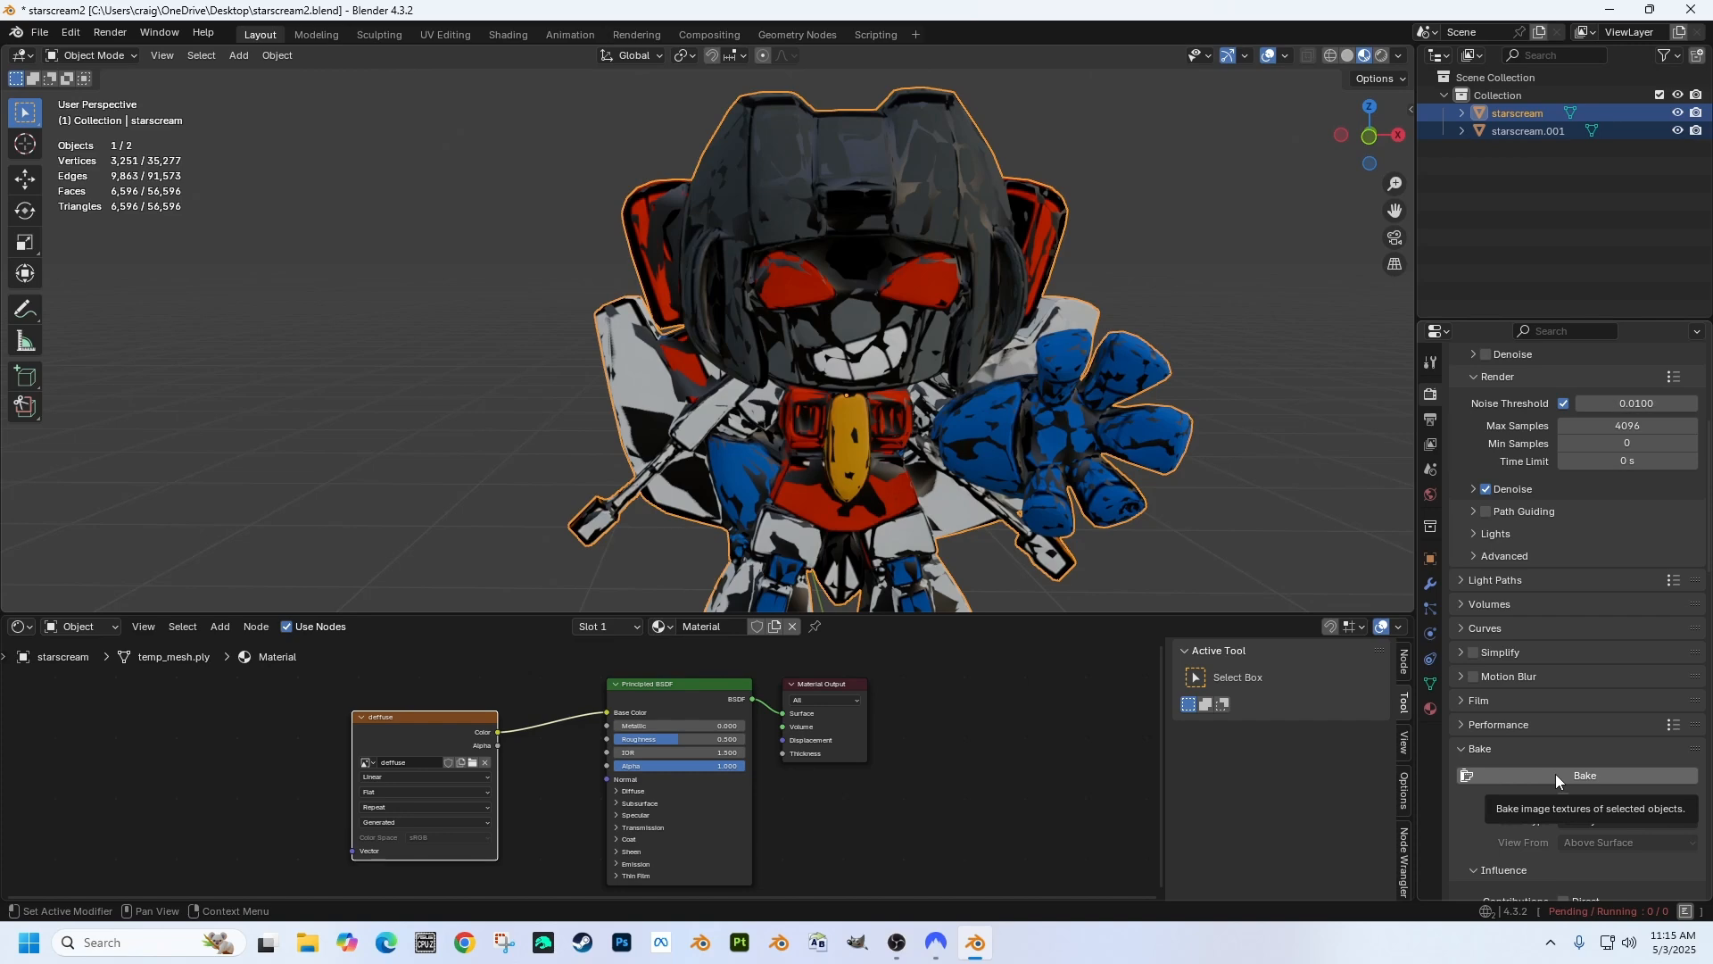
pyautogui.click(1556, 774)
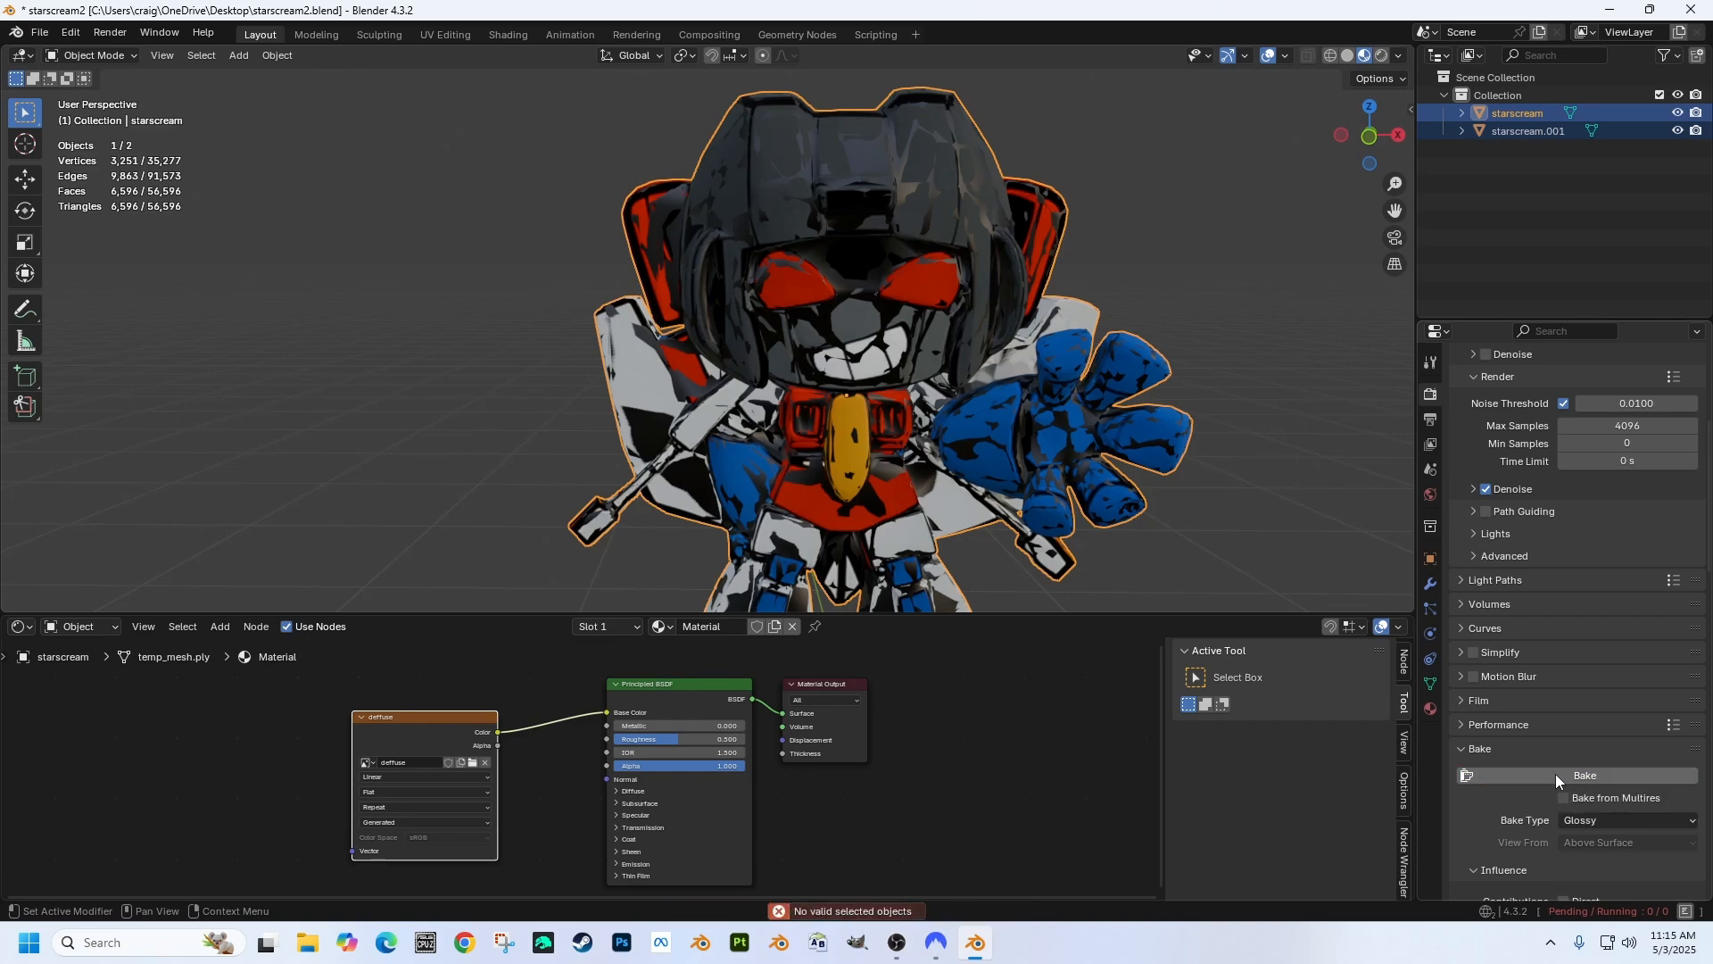
pyautogui.keyDown('ctrl'); pyautogui.click(1516, 137); pyautogui.keyUp('ctrl')
pyautogui.keyDown('ctrl'); pyautogui.click(1510, 116); pyautogui.keyUp('ctrl')
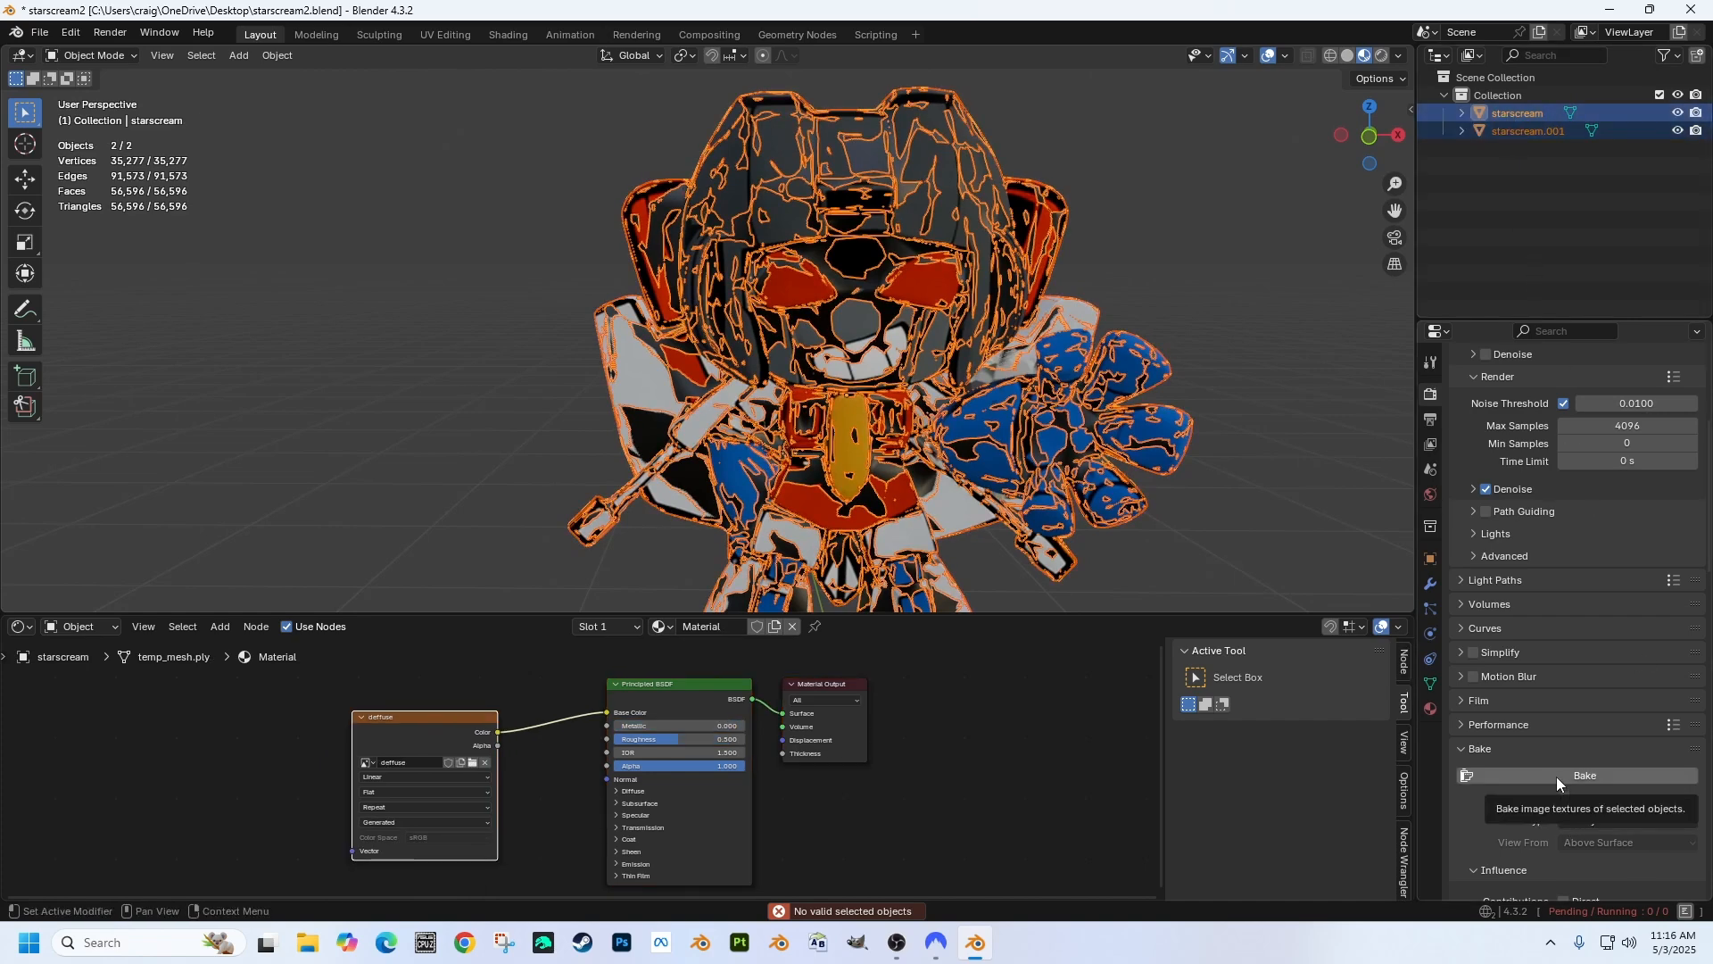
pyautogui.click(1556, 776)
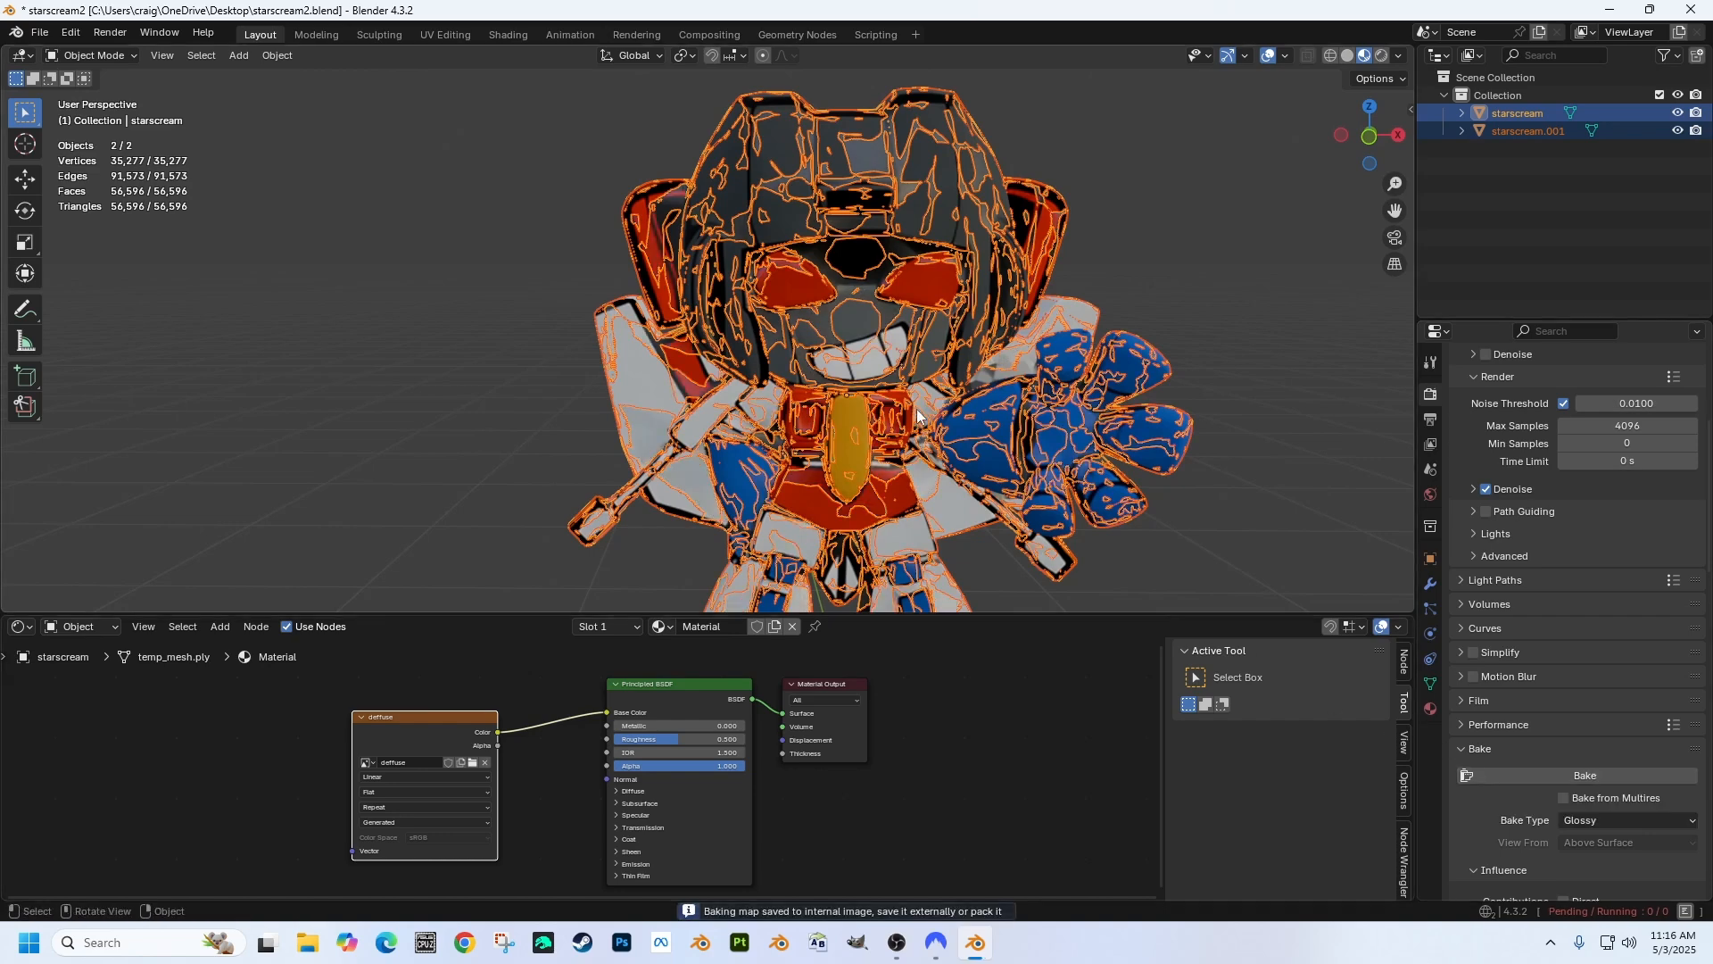
# Step: Hide the high-poly starscream.001 and examine the baked low-poly model along with the bake type and influence settings
pyautogui.click(1678, 131)
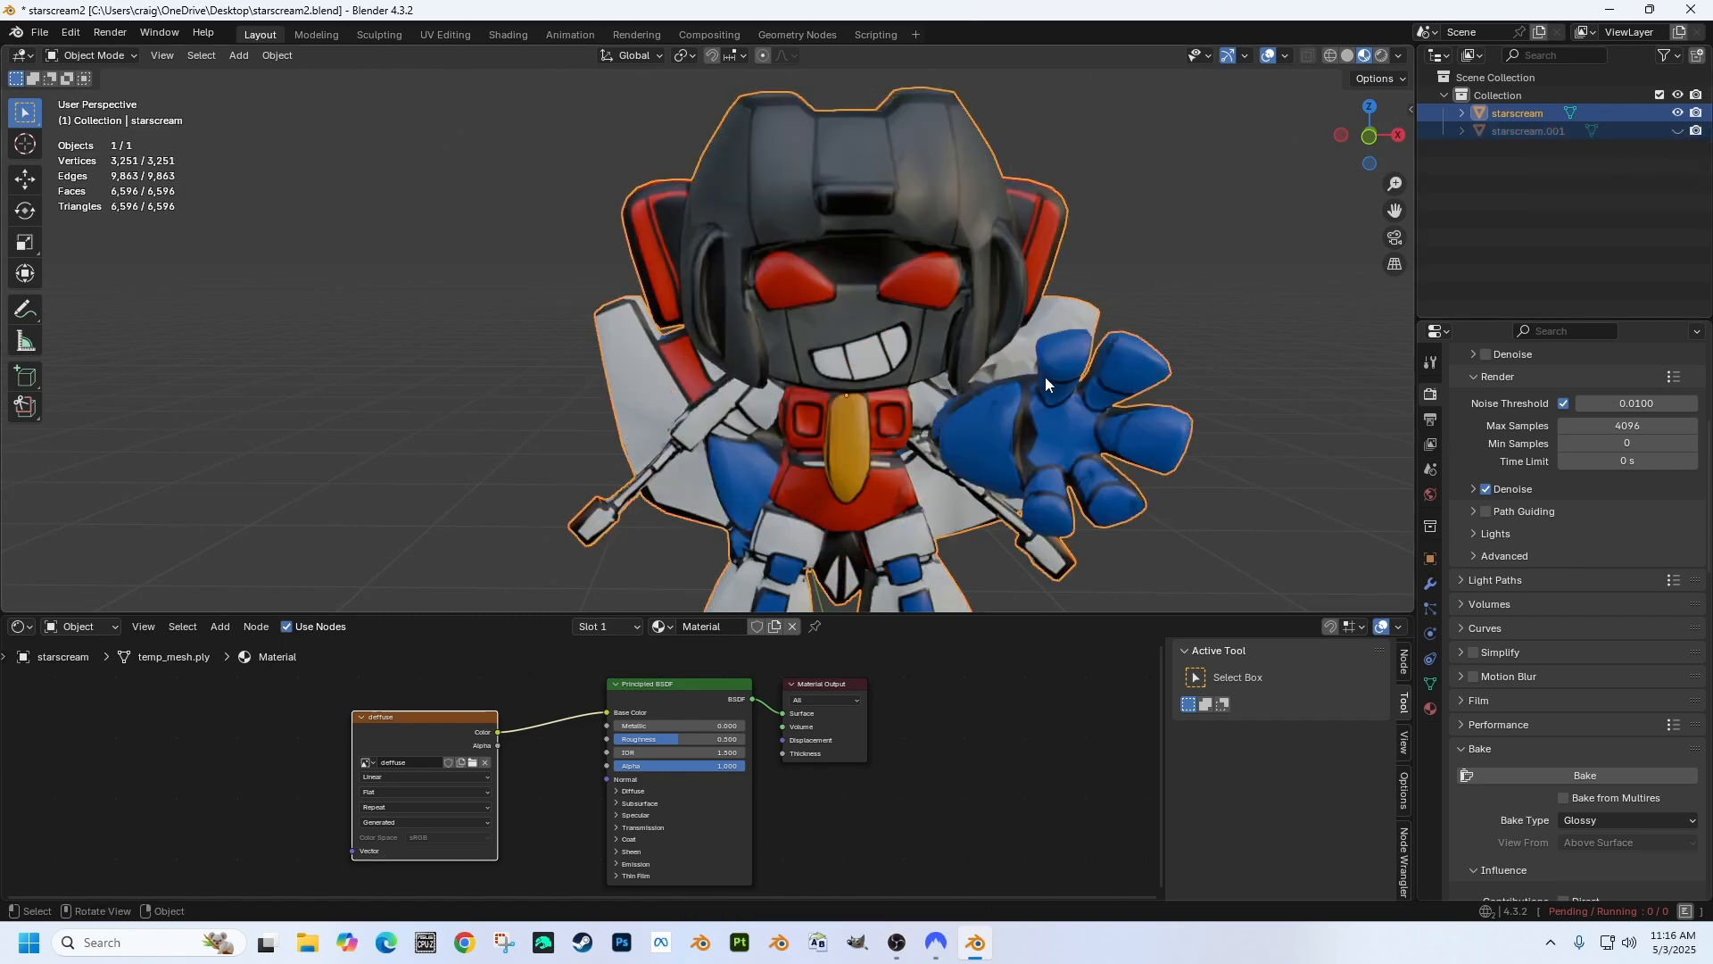
pyautogui.moveTo(1039, 387); pyautogui.dragTo(1062, 397, button='middle')
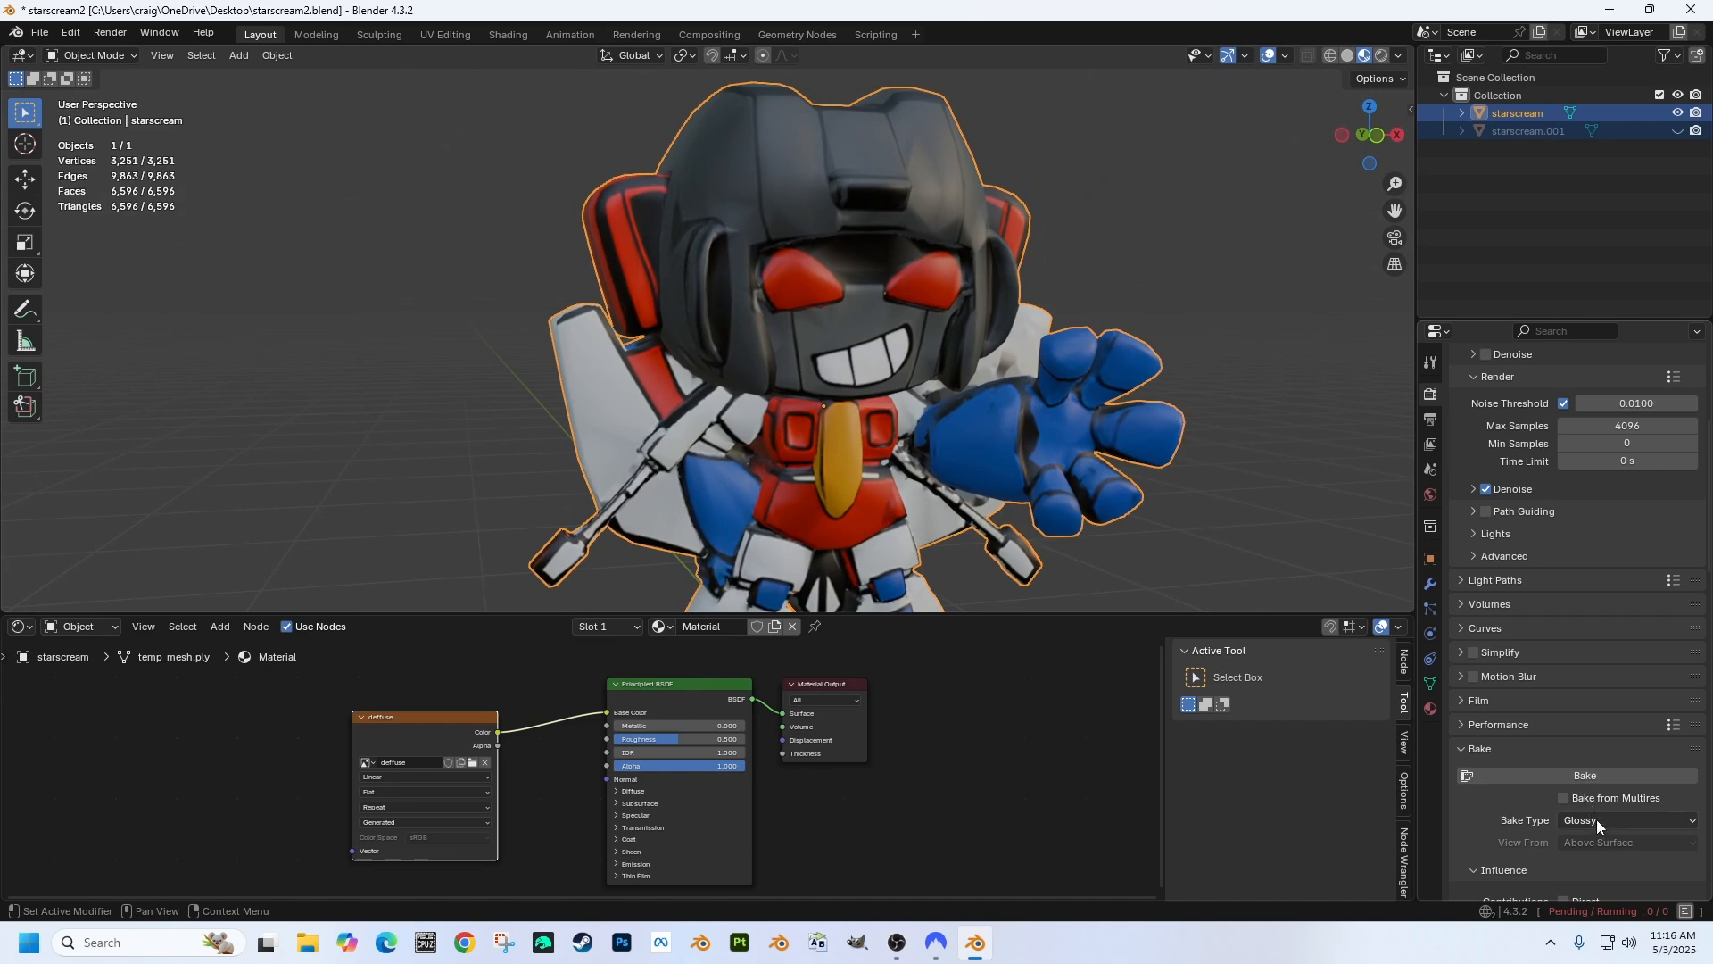
pyautogui.scroll(-1, 1597, 821)
pyautogui.scroll(-1, 1577, 780)
pyautogui.click(1598, 747)
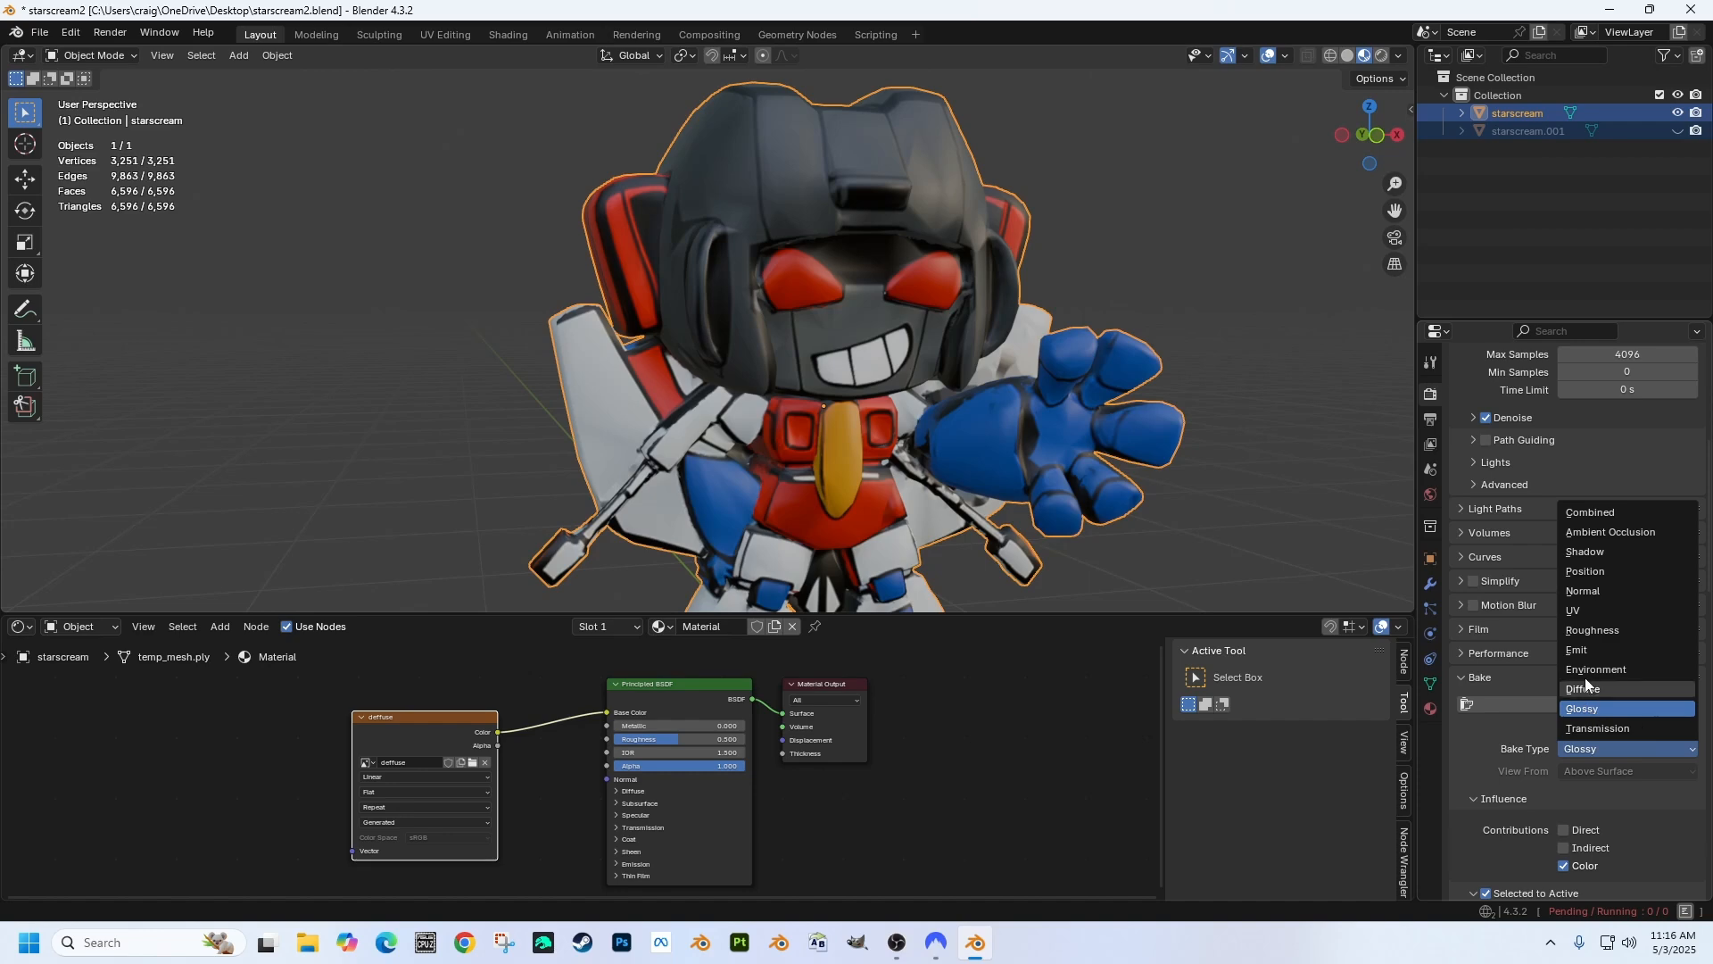
pyautogui.click(1594, 705)
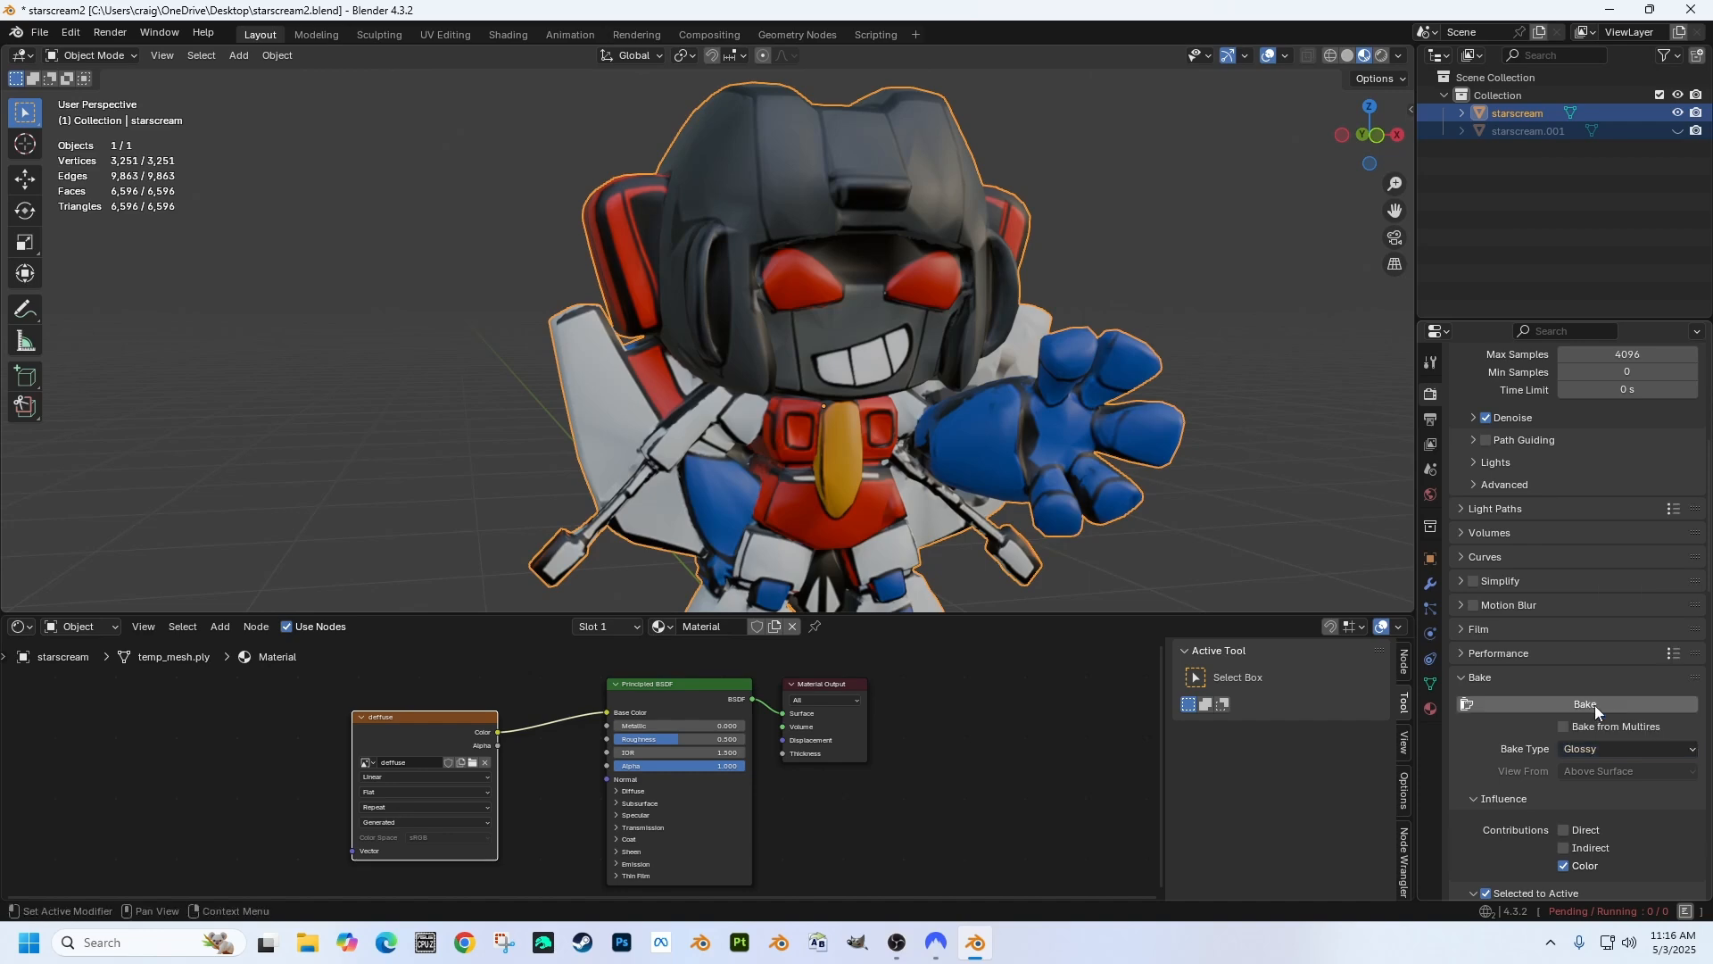
pyautogui.scroll(-1, 1485, 806)
pyautogui.scroll(1, 1485, 806)
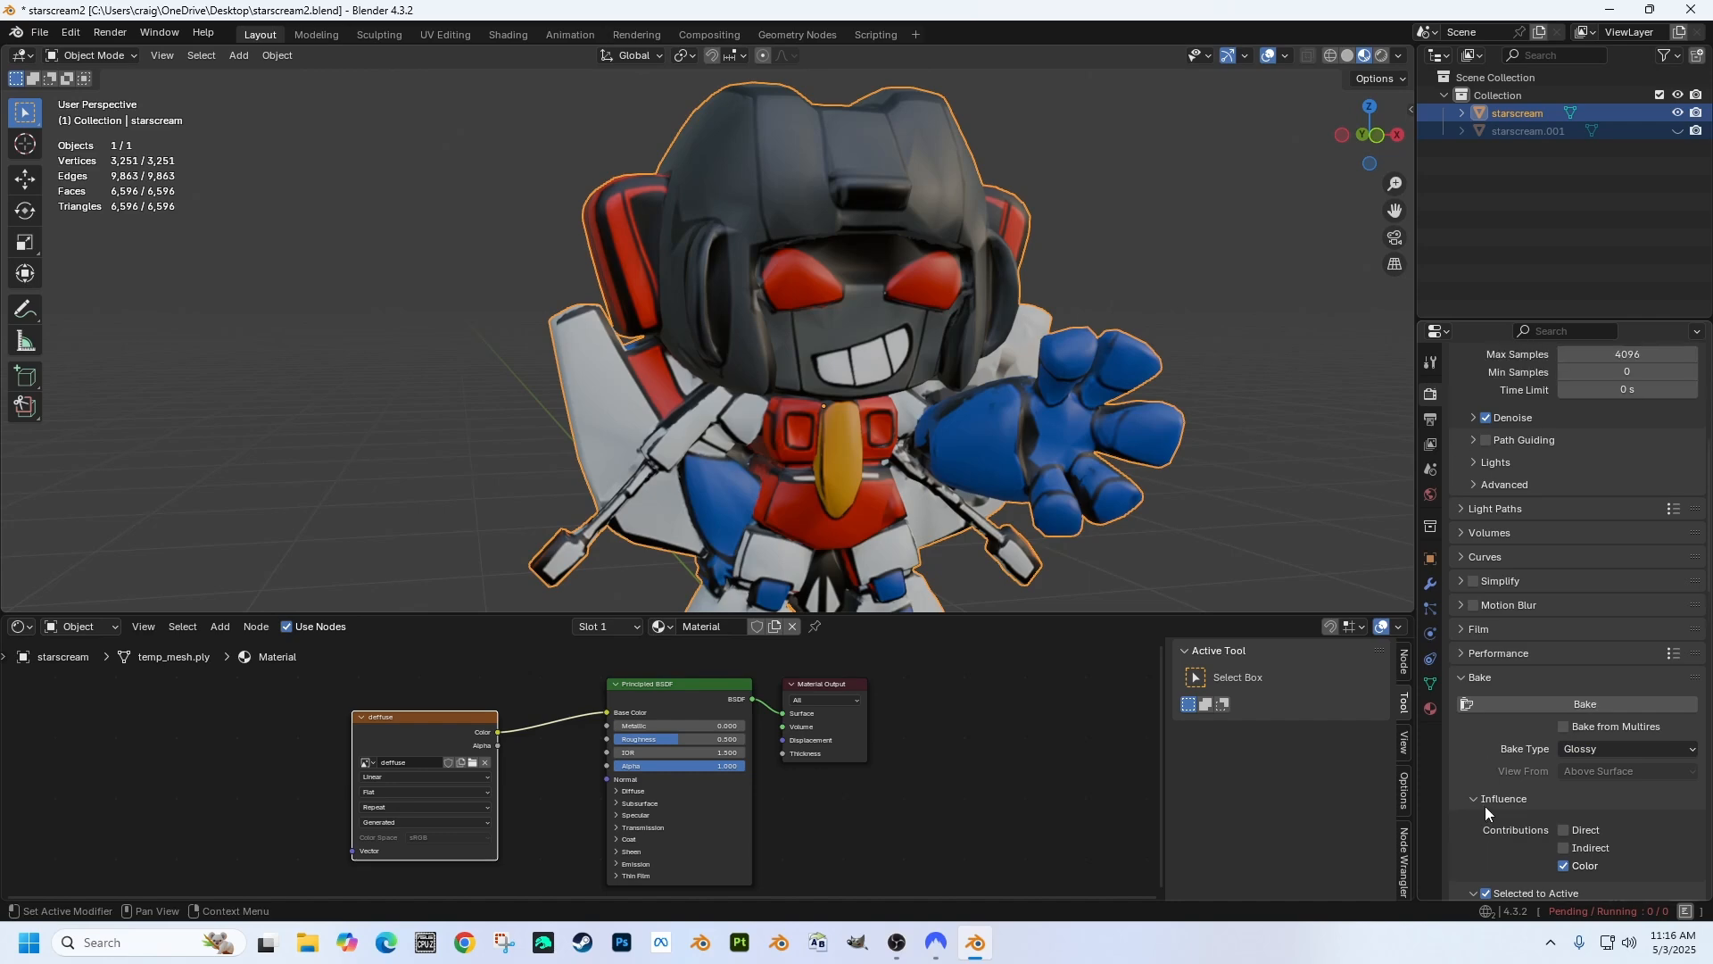
# Step: Compare the baked starscream with starscream.001 by switching their visibility, and inspect the low-poly model with only it shown
pyautogui.moveTo(1062, 692); pyautogui.dragTo(1050, 690, button='middle')
pyautogui.moveTo(1170, 532); pyautogui.dragTo(1126, 513, button='middle')
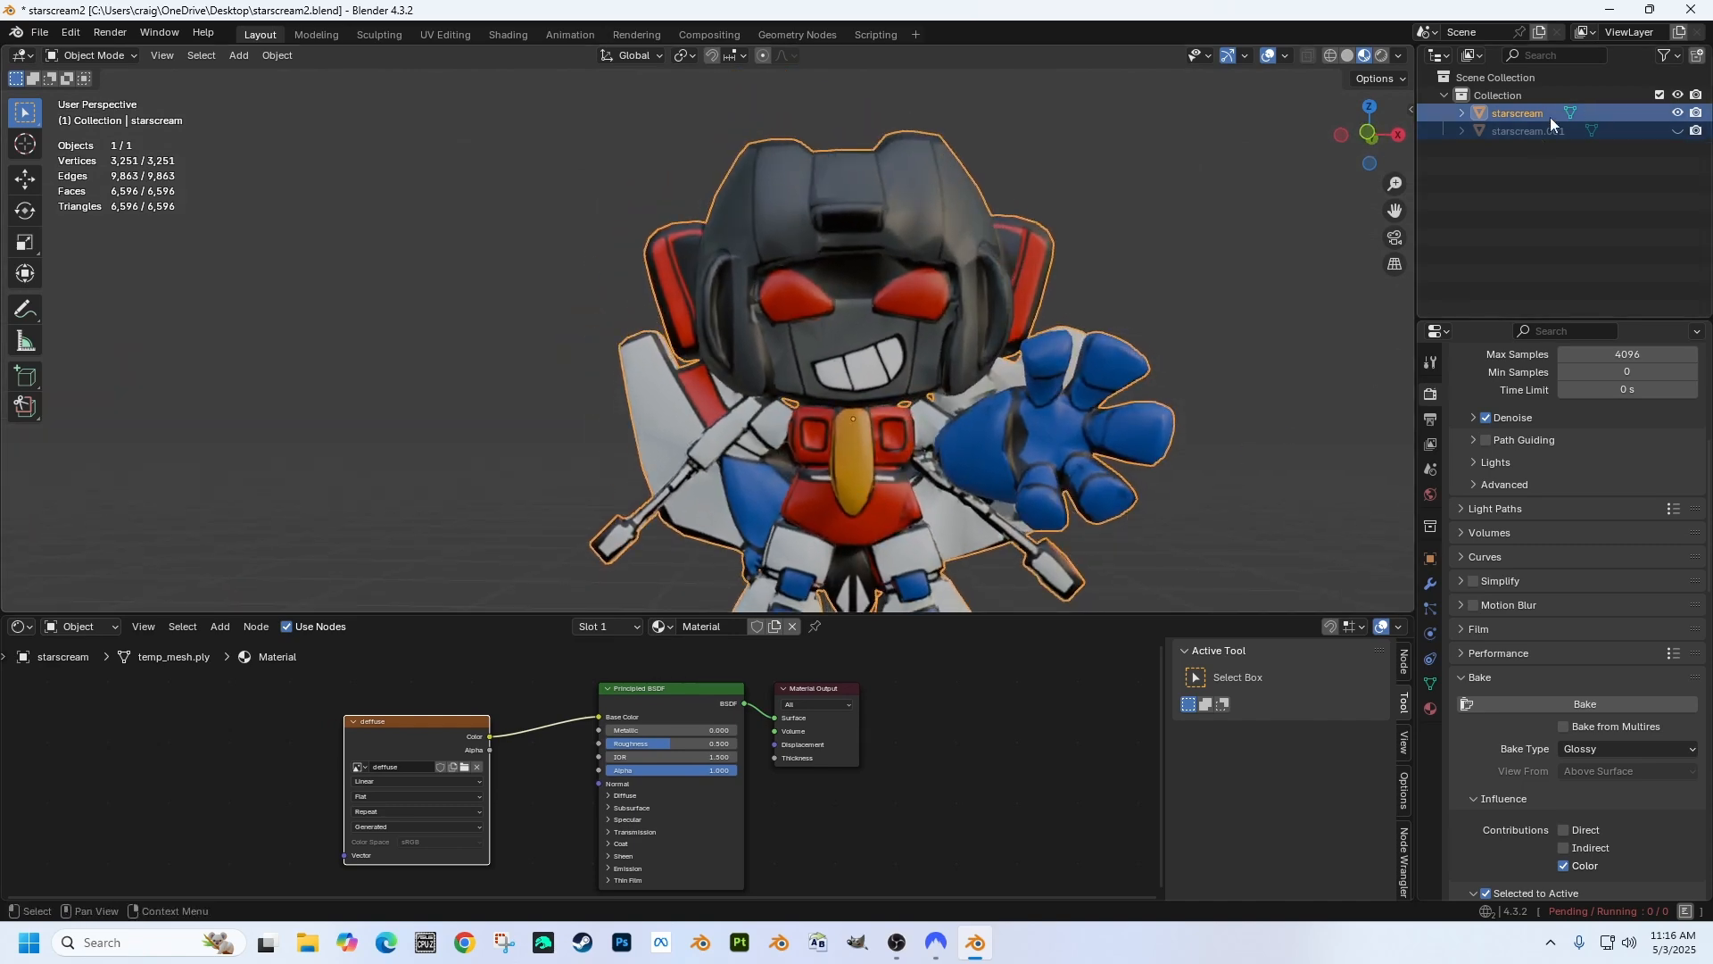
pyautogui.click(1678, 132)
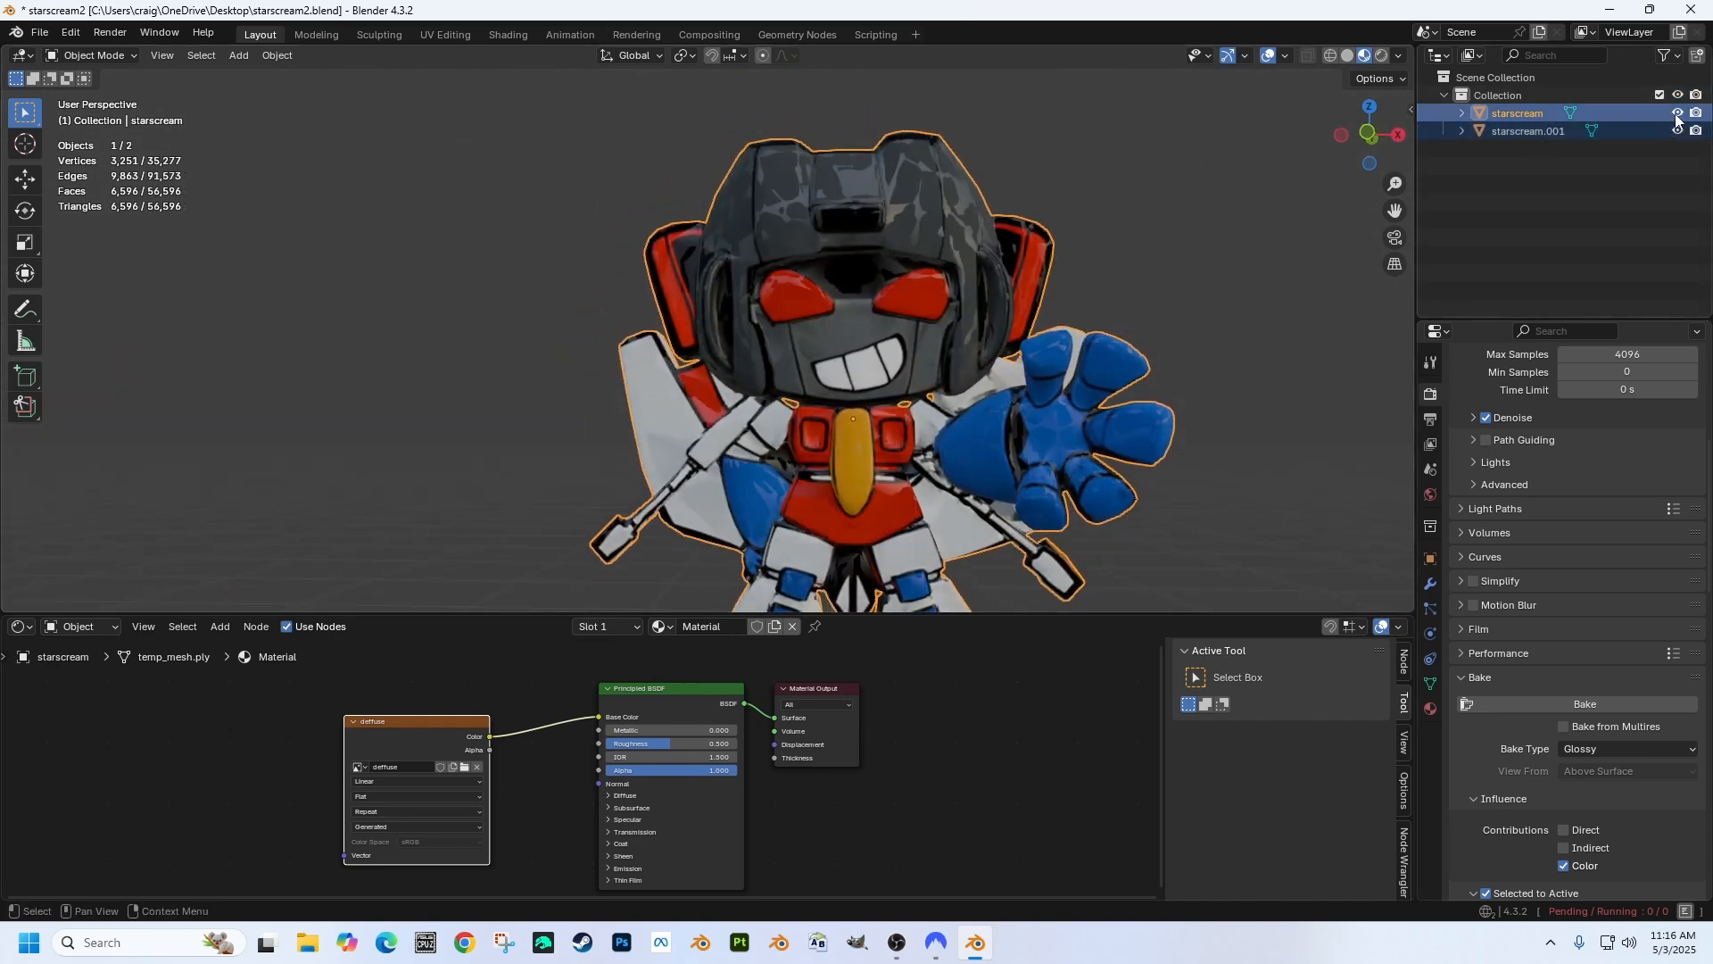
pyautogui.keyDown('ctrl'); pyautogui.click(1677, 131); pyautogui.keyUp('ctrl')
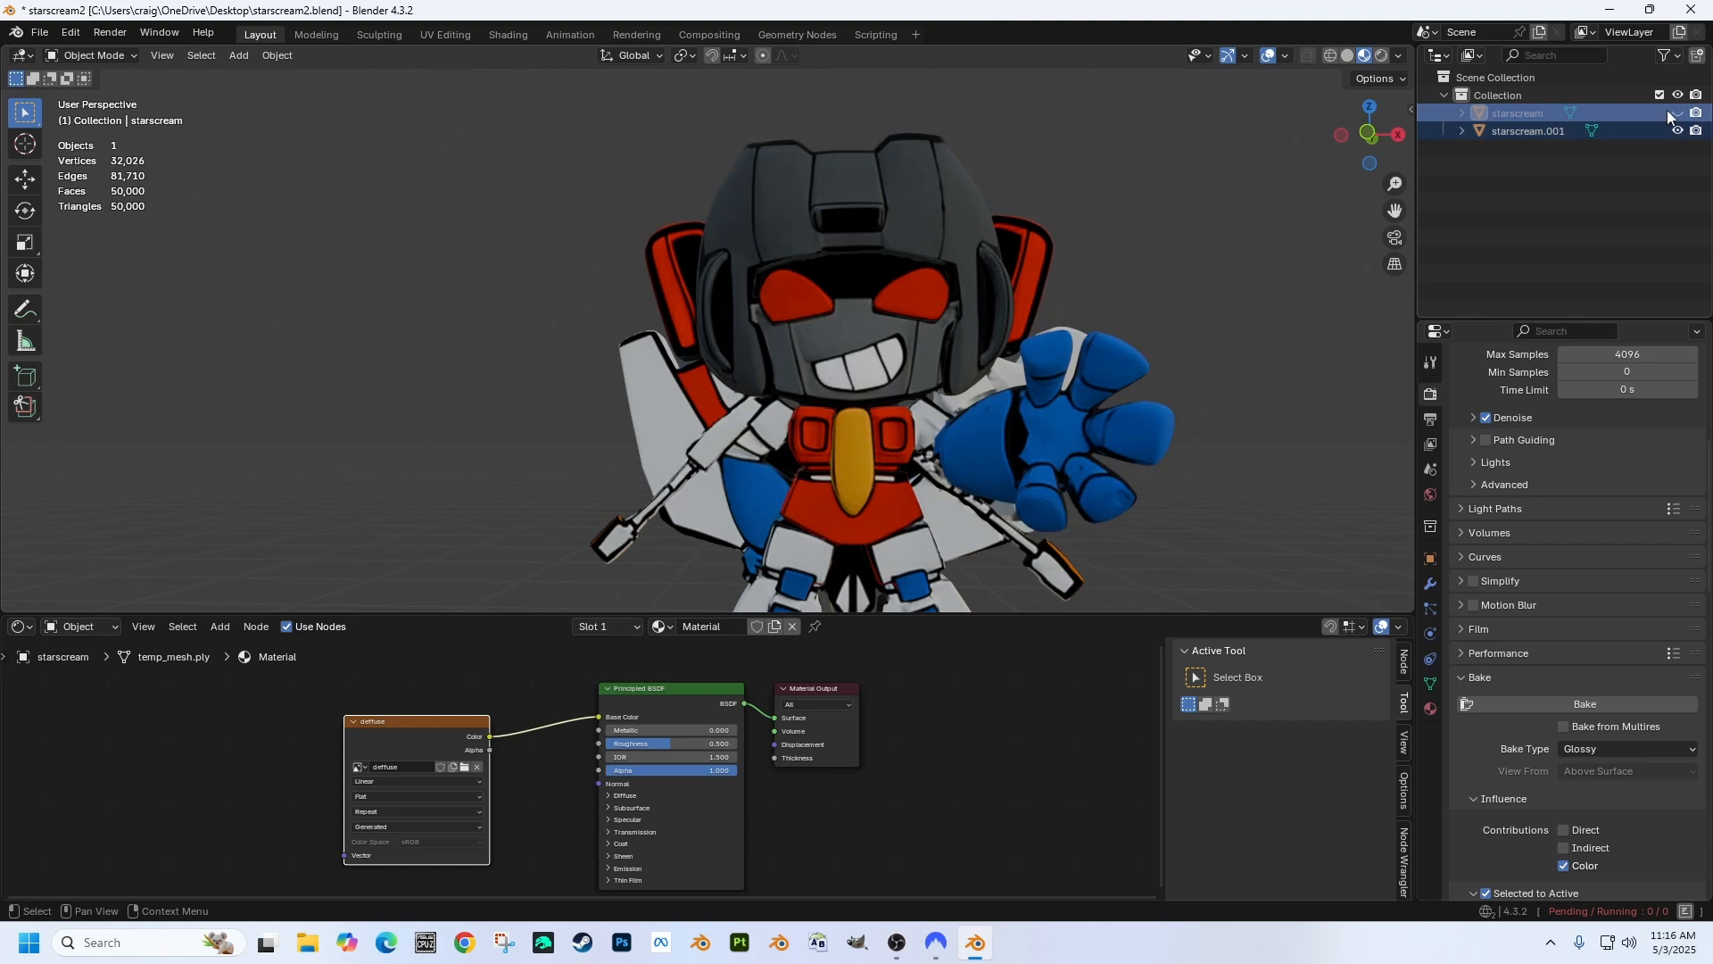
pyautogui.keyDown('ctrl'); pyautogui.click(1678, 113); pyautogui.keyUp('ctrl')
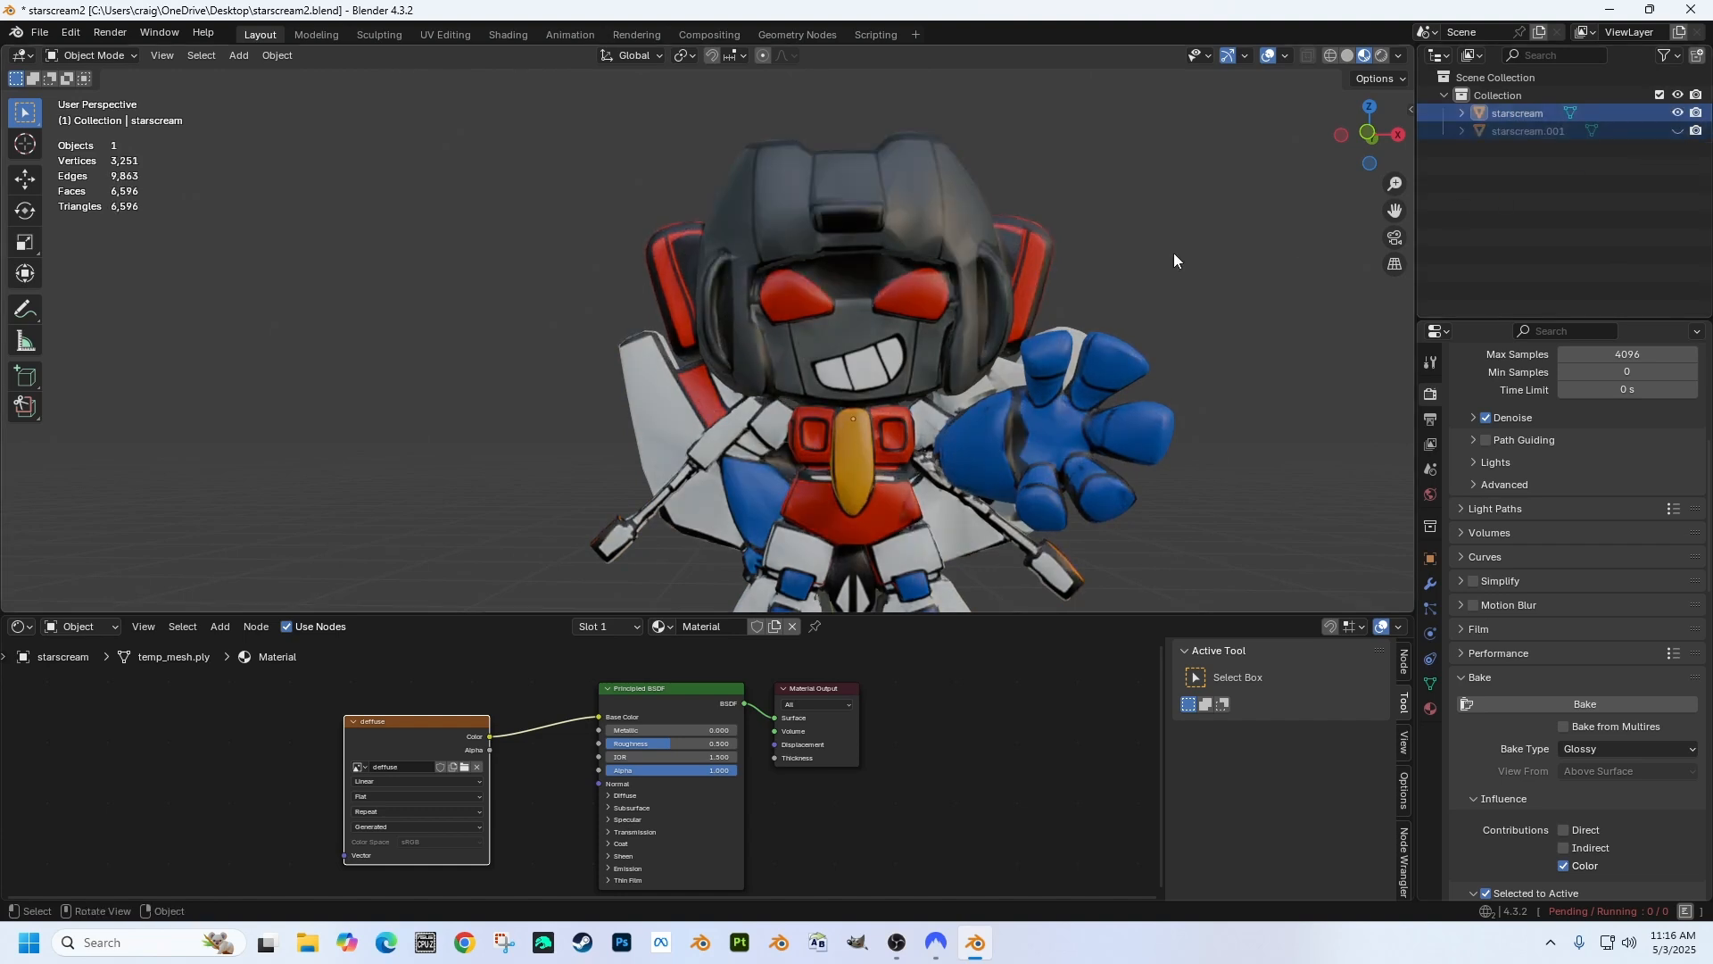
pyautogui.moveTo(594, 342); pyautogui.dragTo(686, 282, button='middle')
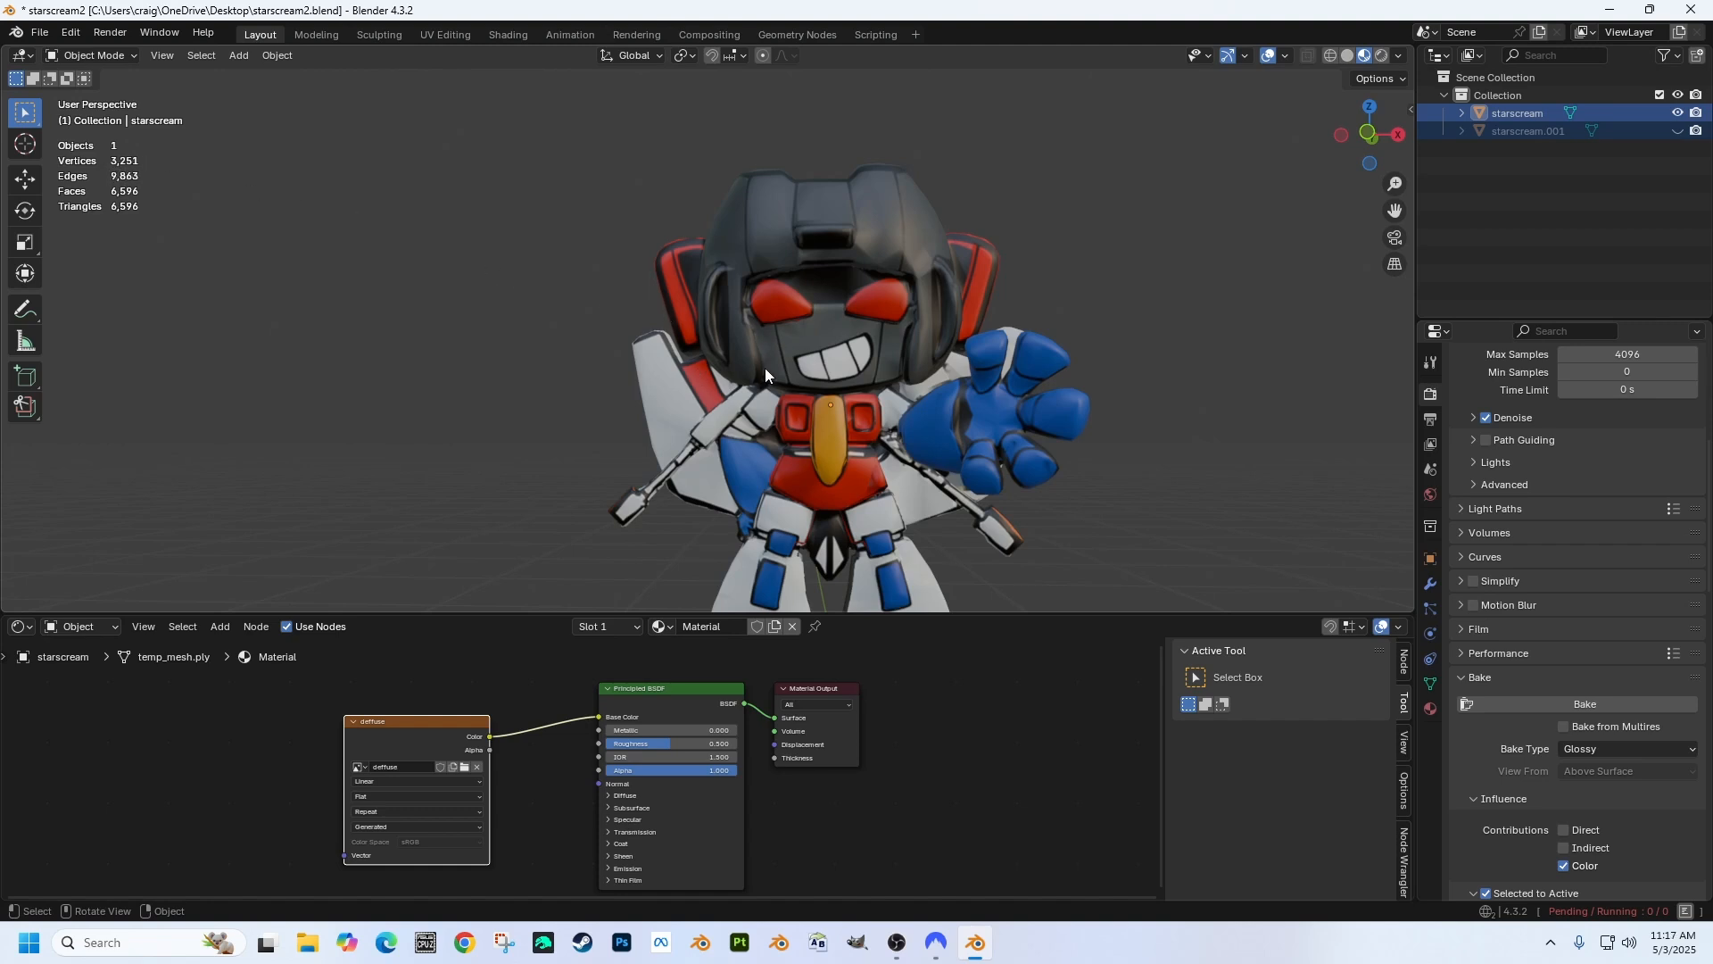
pyautogui.moveTo(915, 357)
pyautogui.mouseDown(button='middle')
pyautogui.moveTo(940, 391)
pyautogui.moveTo(955, 383)
pyautogui.moveTo(881, 373)
pyautogui.moveTo(916, 370)
pyautogui.mouseUp(button='middle')
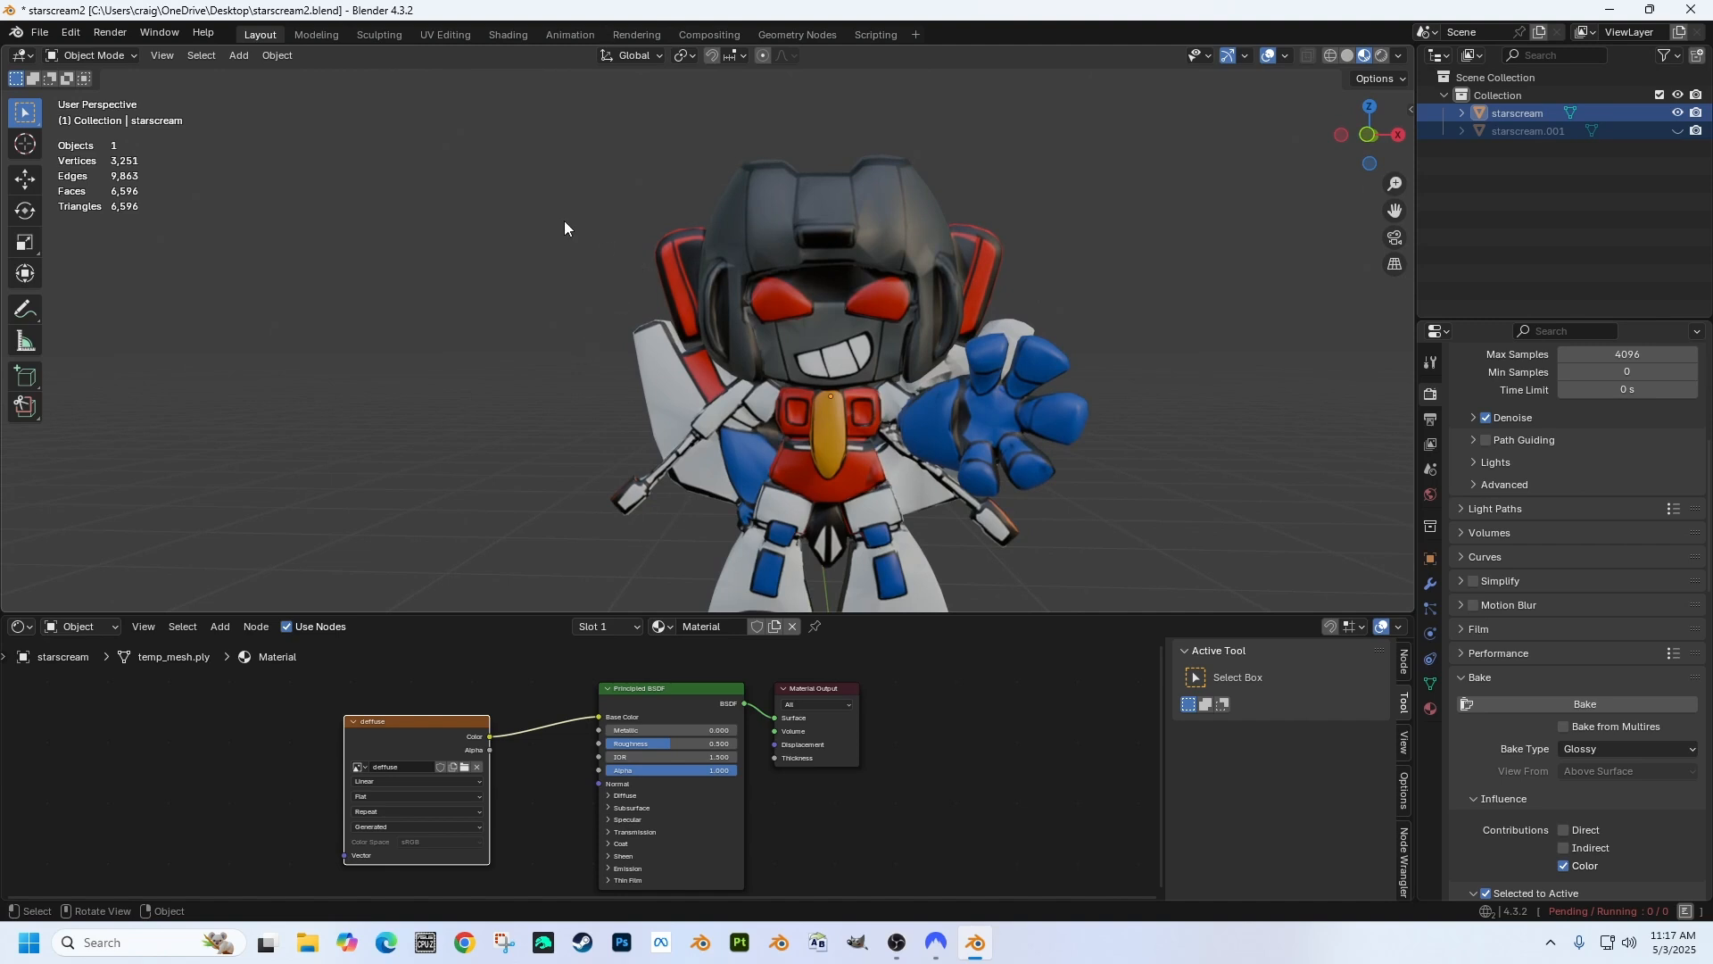
pyautogui.scroll(-2, 564, 228)
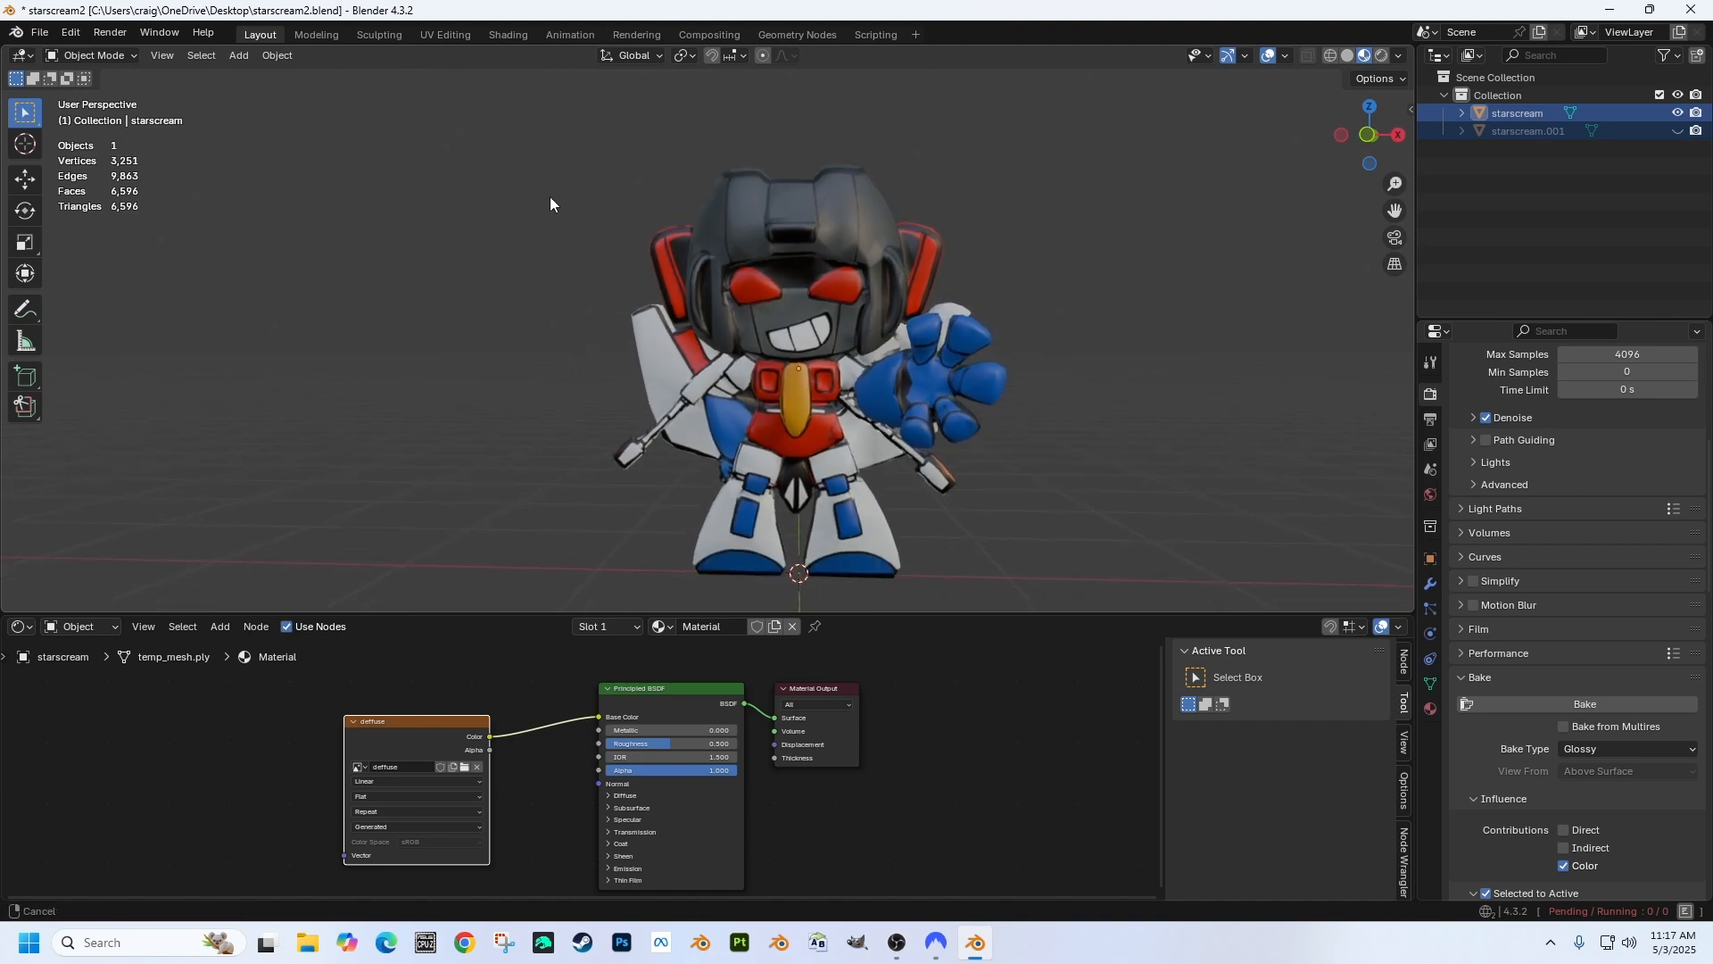